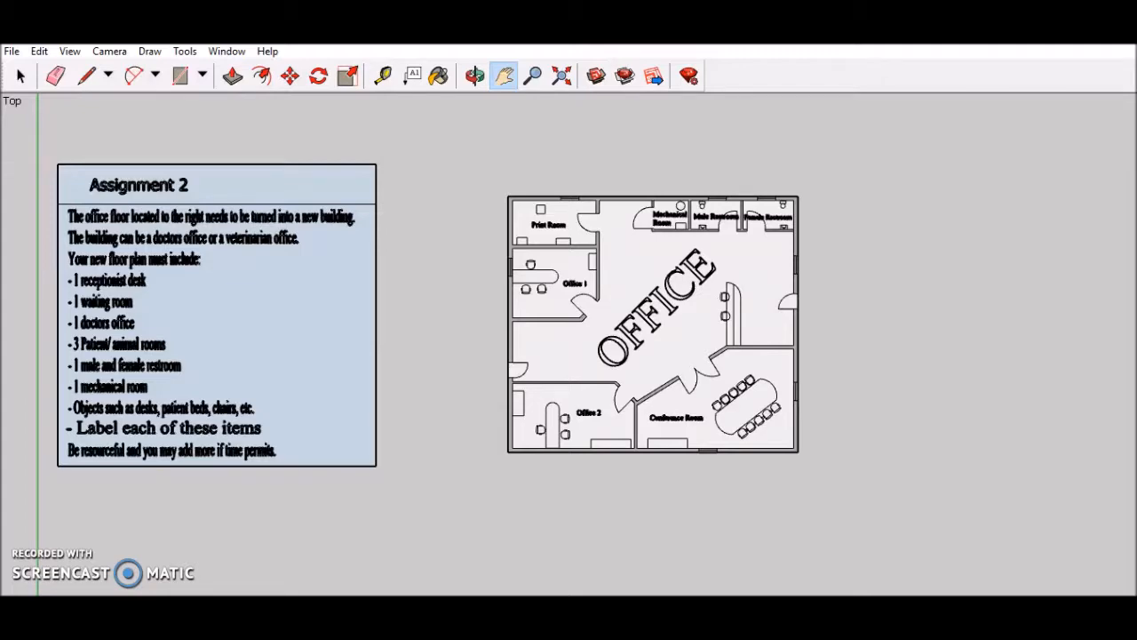
- Look over the Assignment 2 brief and the existing office floor plan beside it
scroll(719, 331, up, 4)
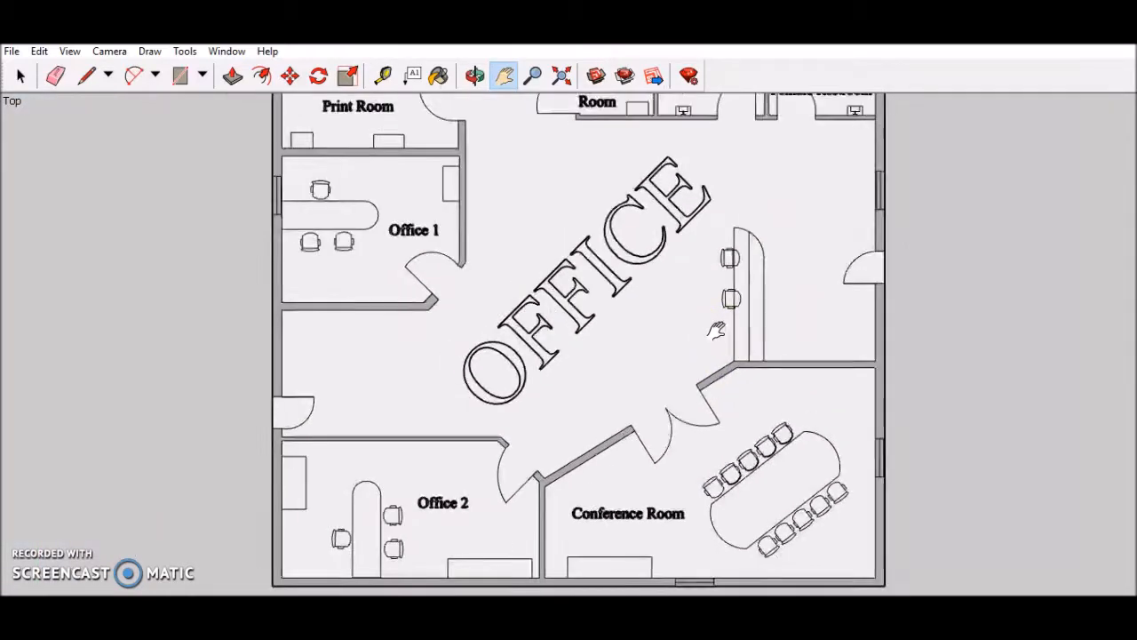
scroll(716, 330, down, 3)
scroll(716, 331, down, 5)
drag(511, 334, 608, 333)
scroll(444, 334, up, 5)
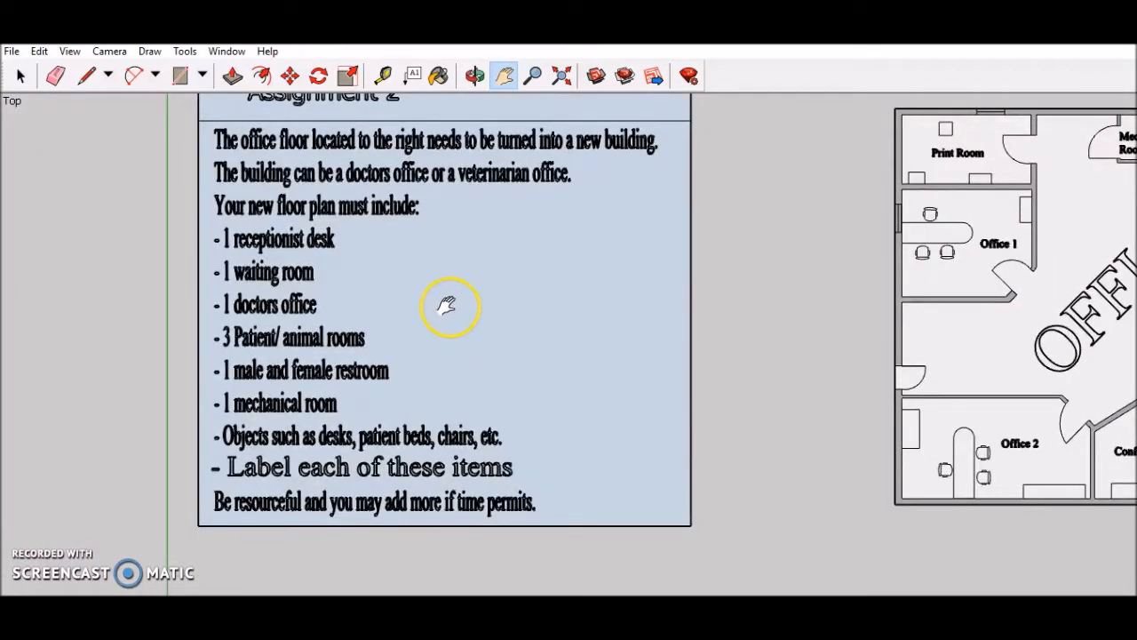
drag(448, 306, 431, 348)
scroll(445, 347, down, 3)
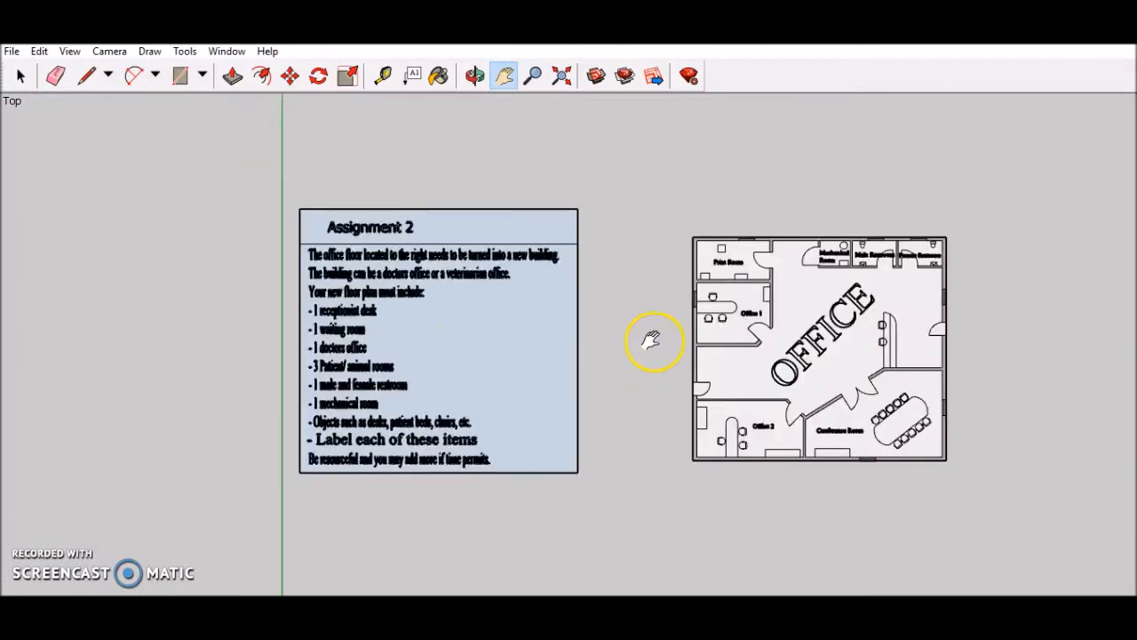
drag(652, 340, 581, 326)
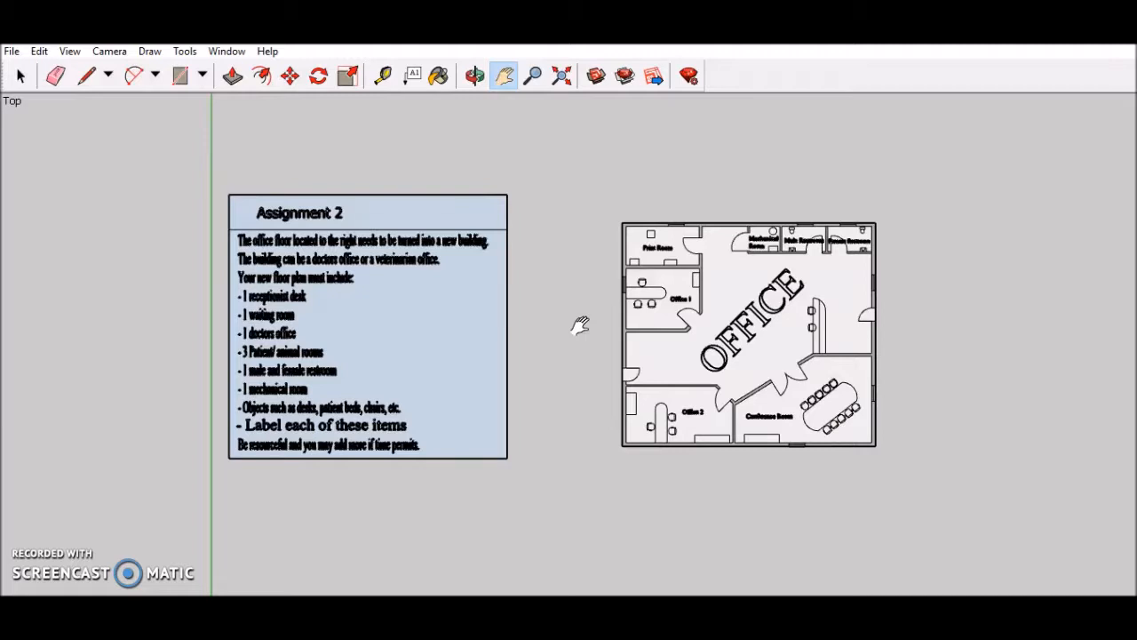
scroll(580, 325, up, 2)
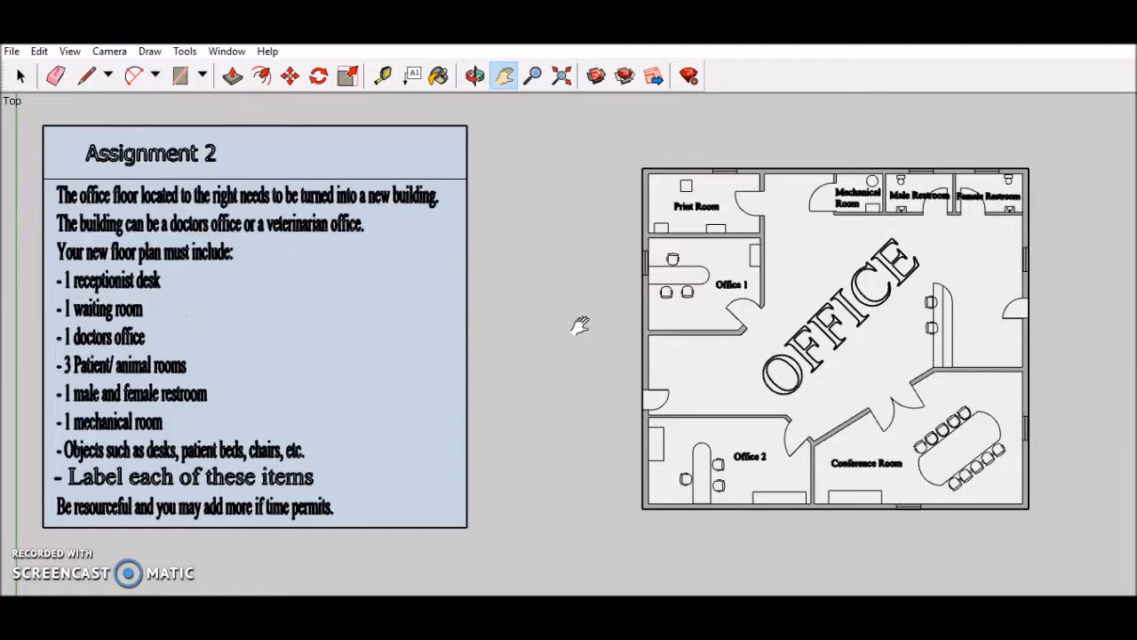
drag(753, 288, 368, 291)
scroll(349, 288, up, 2)
scroll(349, 288, down, 1)
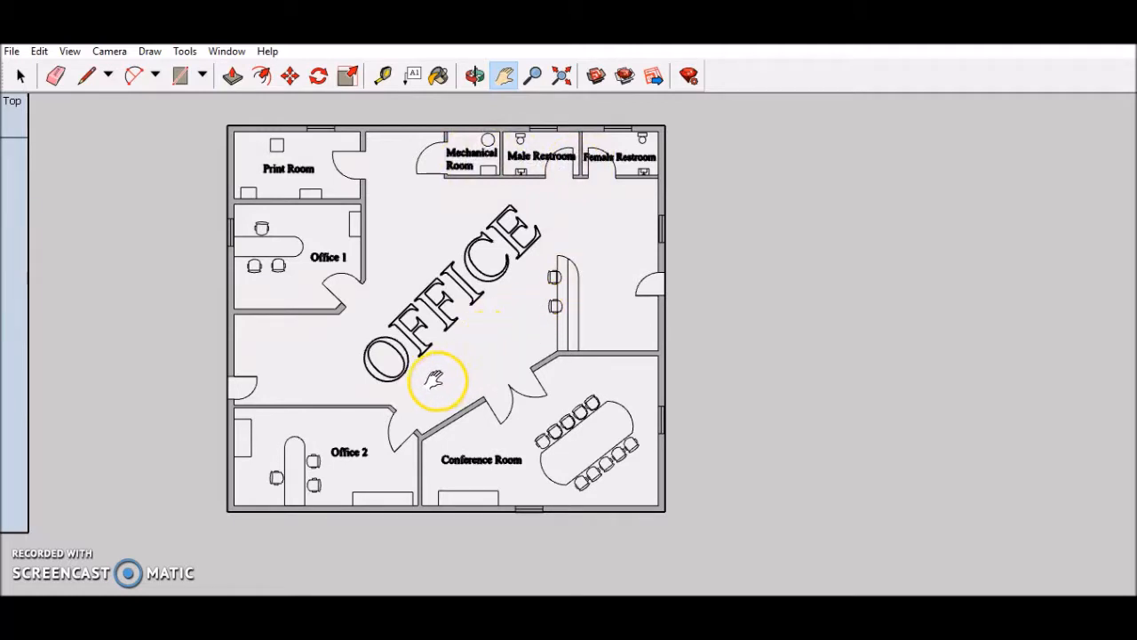
drag(358, 373, 364, 381)
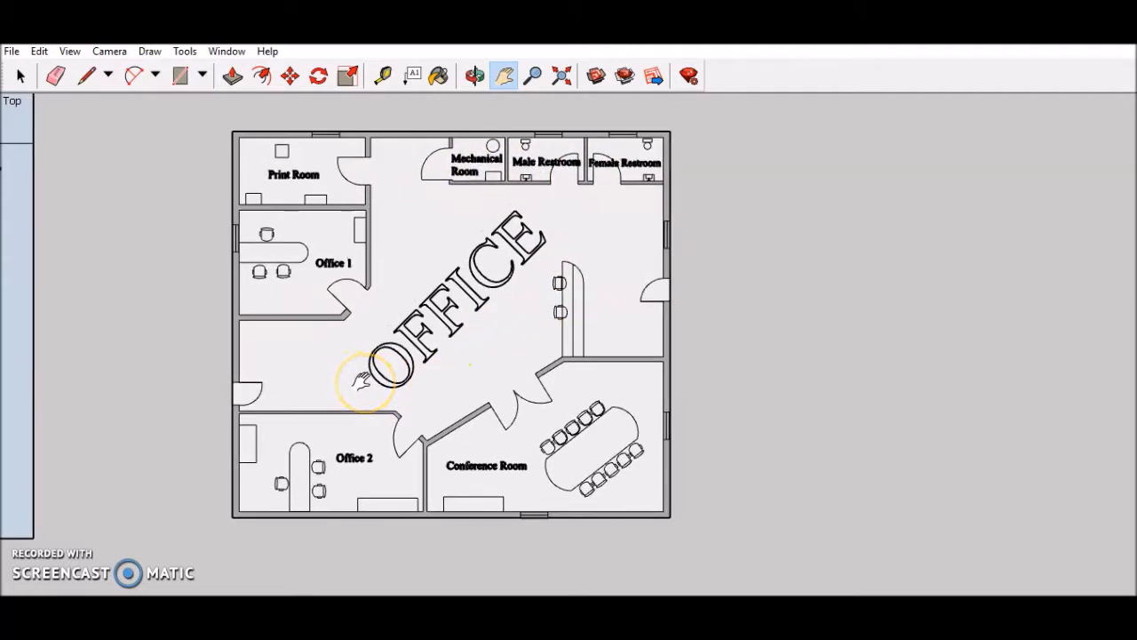
- Read the required rooms, objects and labels in the Assignment 2 brief and compare them with the office floor plan
drag(284, 343, 863, 401)
drag(667, 414, 671, 346)
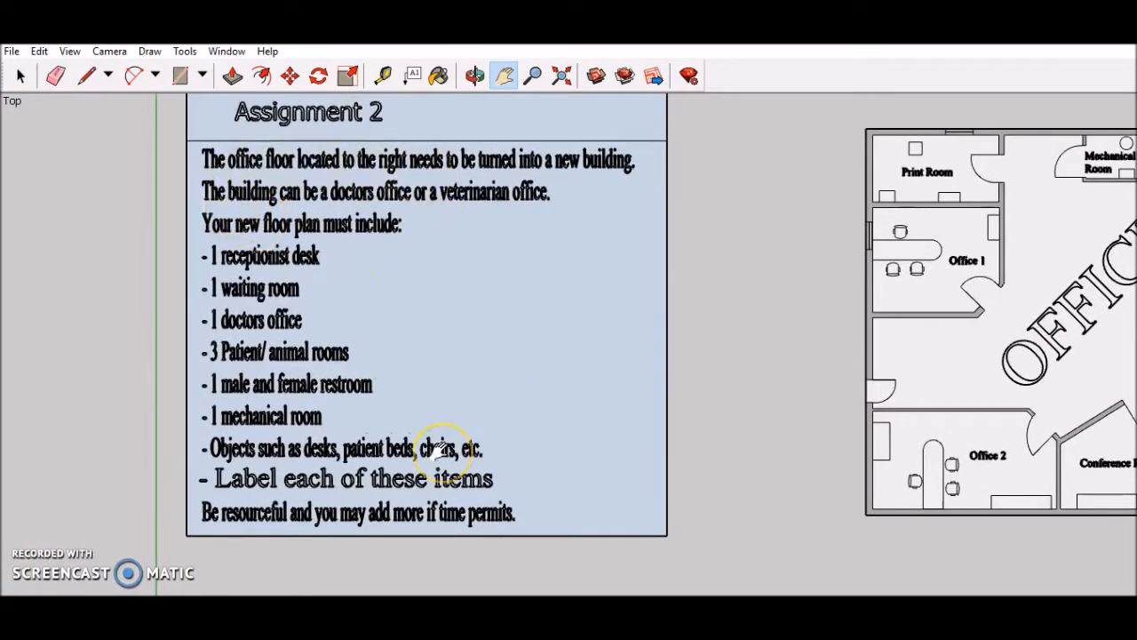
drag(711, 311, 680, 352)
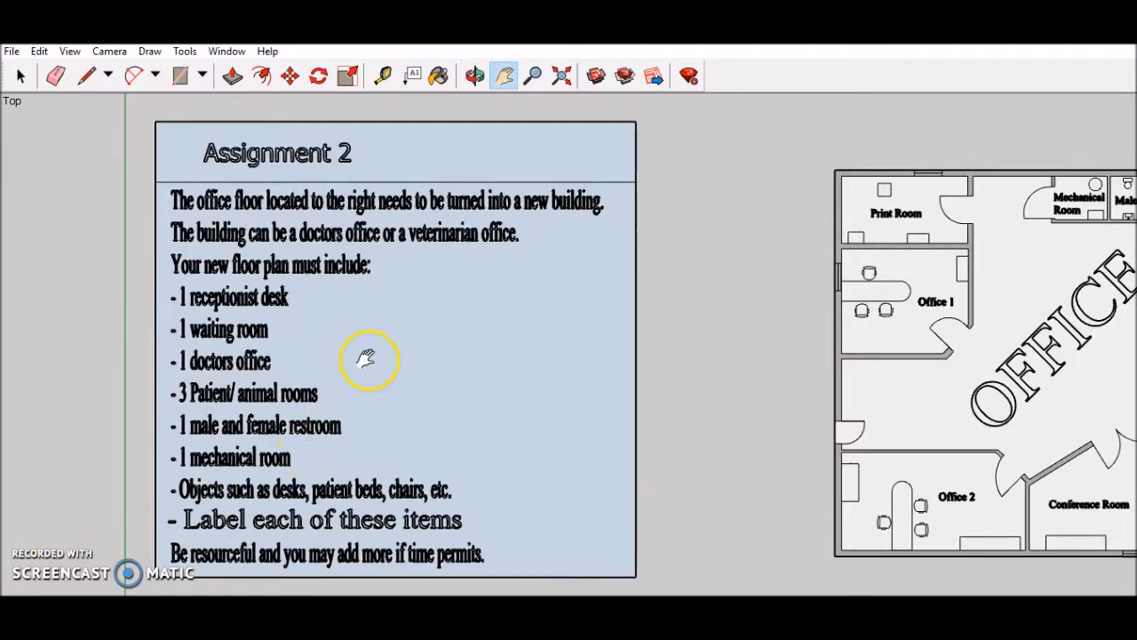
drag(367, 358, 443, 348)
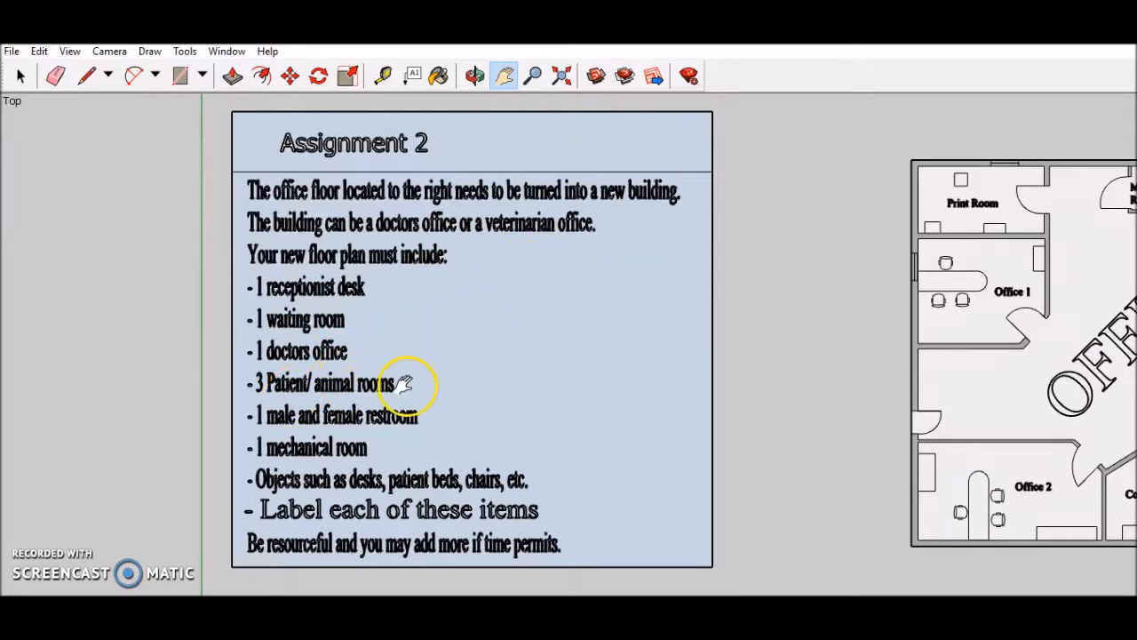
drag(553, 386, 548, 333)
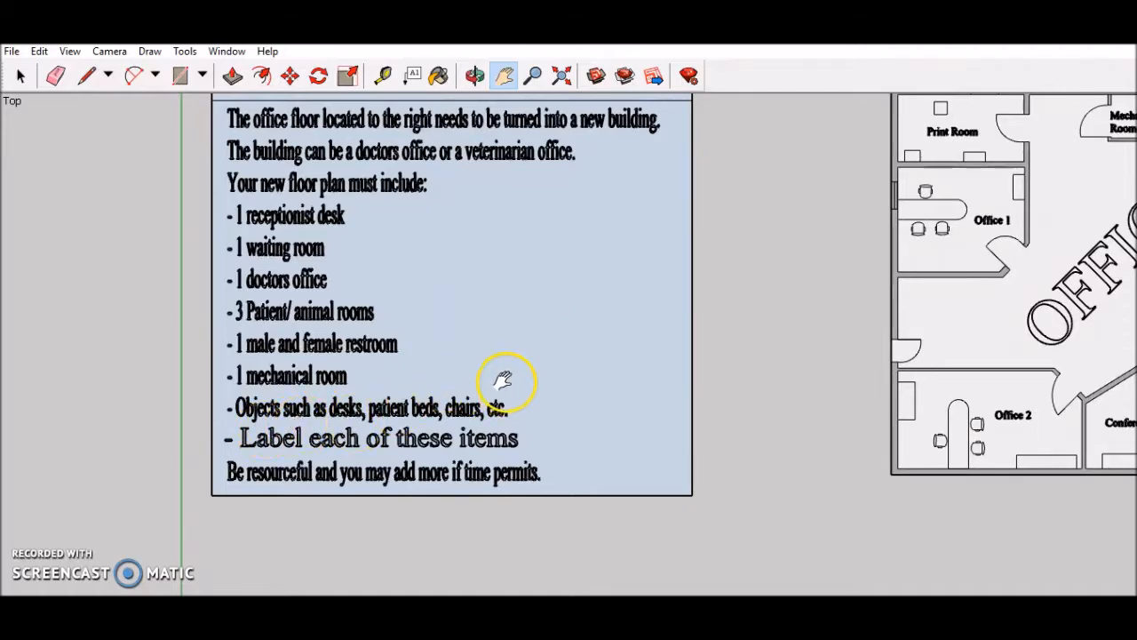
drag(734, 294, 387, 389)
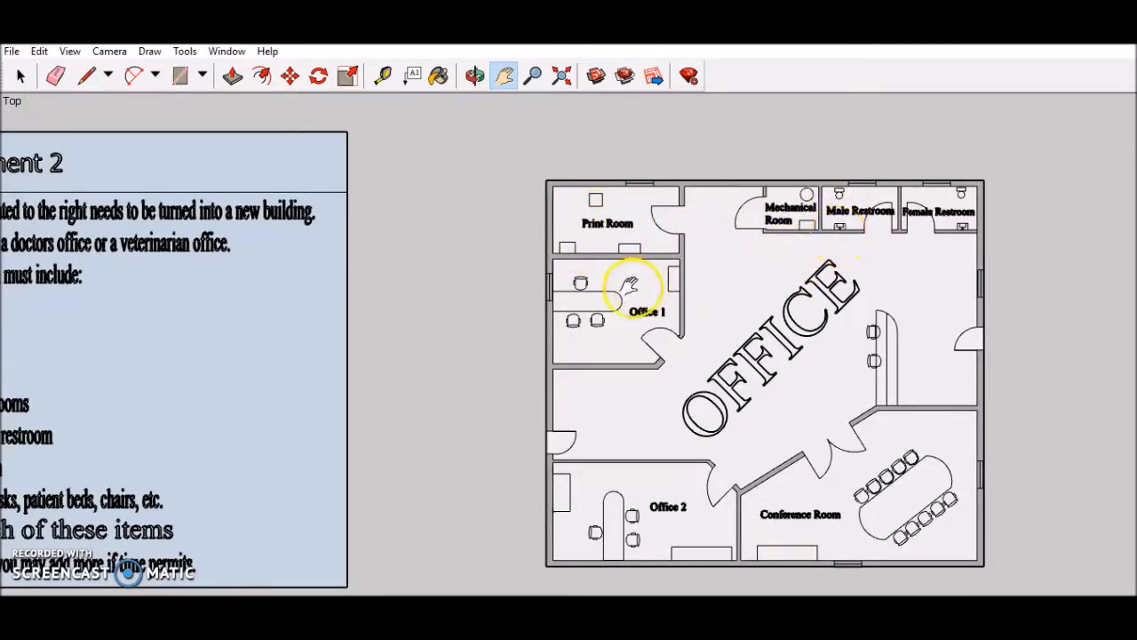
drag(221, 452, 471, 344)
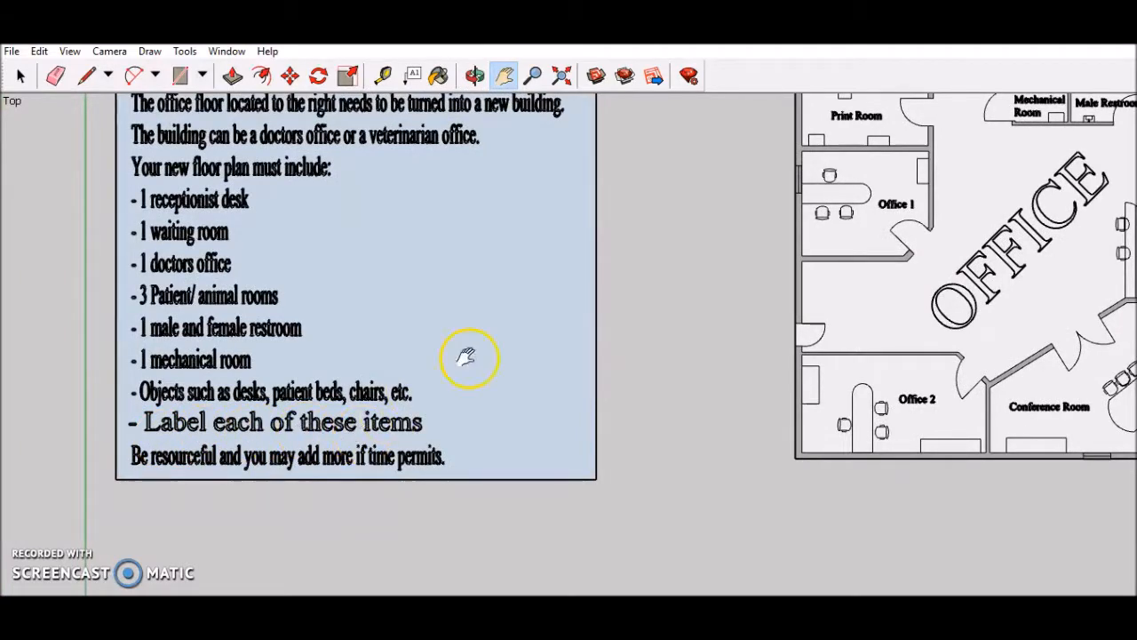
drag(807, 245, 579, 323)
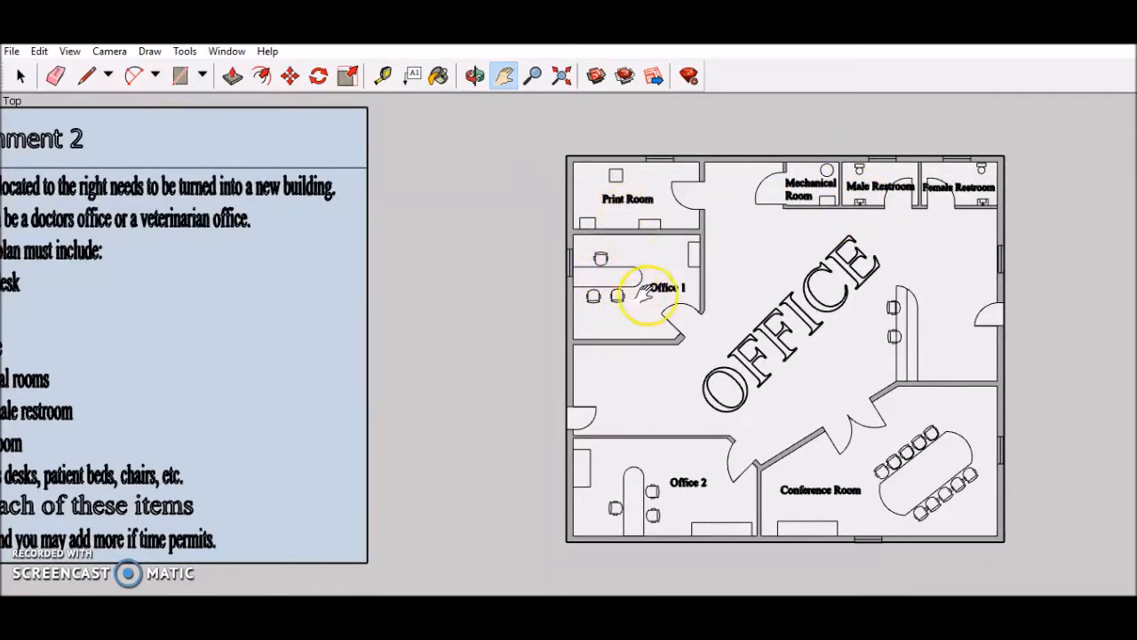
drag(774, 452, 810, 416)
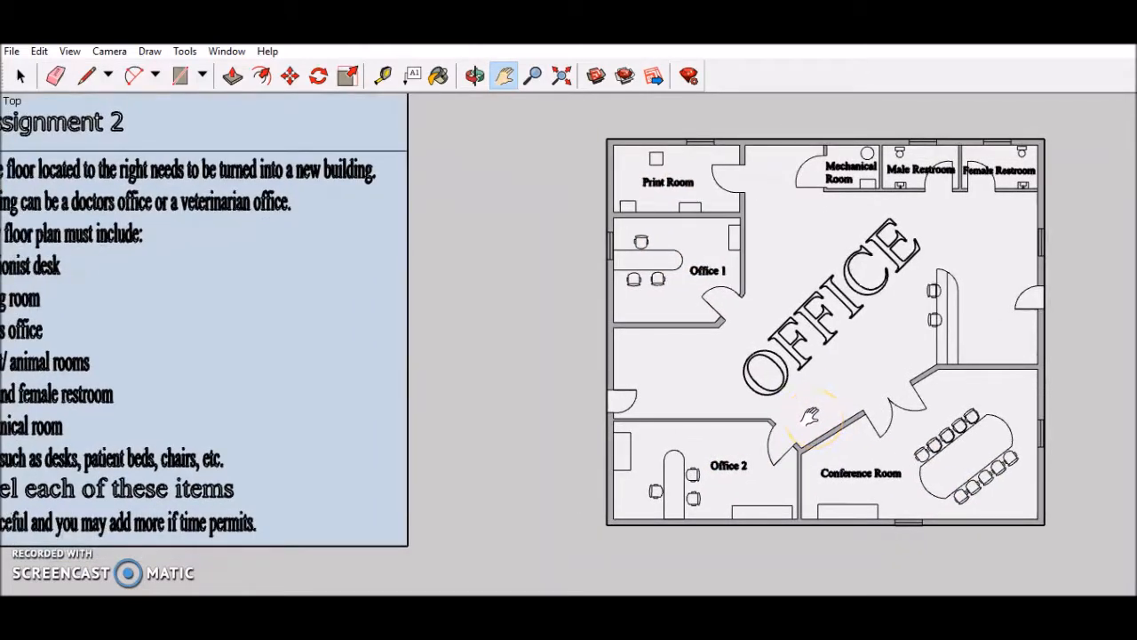
drag(445, 368, 664, 280)
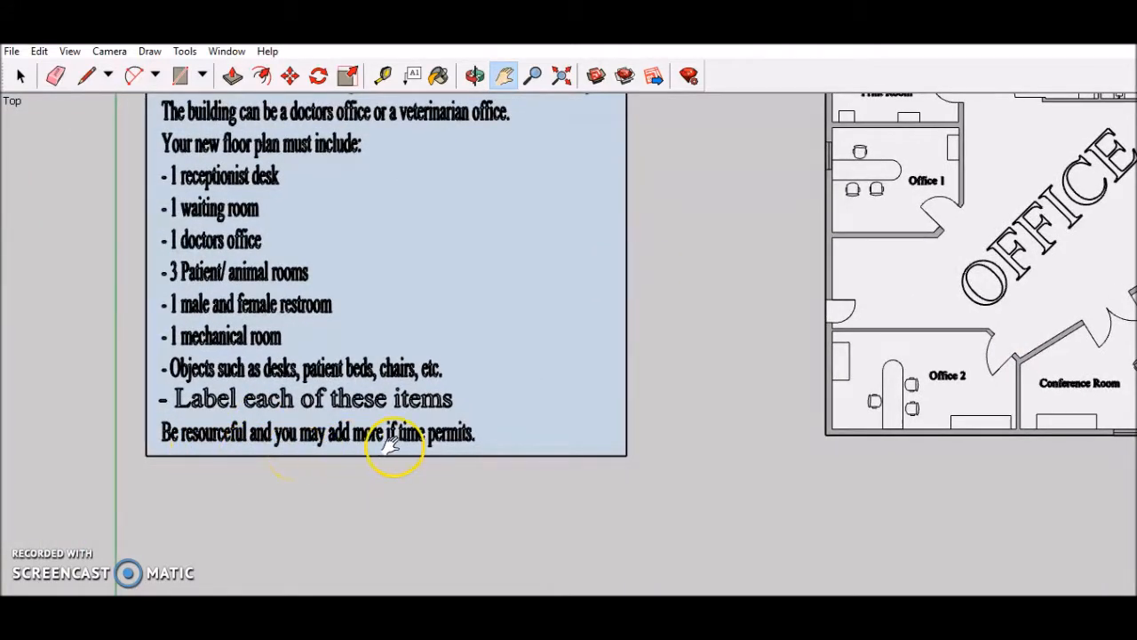
- Examine the existing floor plan's offices, restrooms, mechanical room, conference room and reception desk for layout and reusable furniture
drag(760, 384, 363, 438)
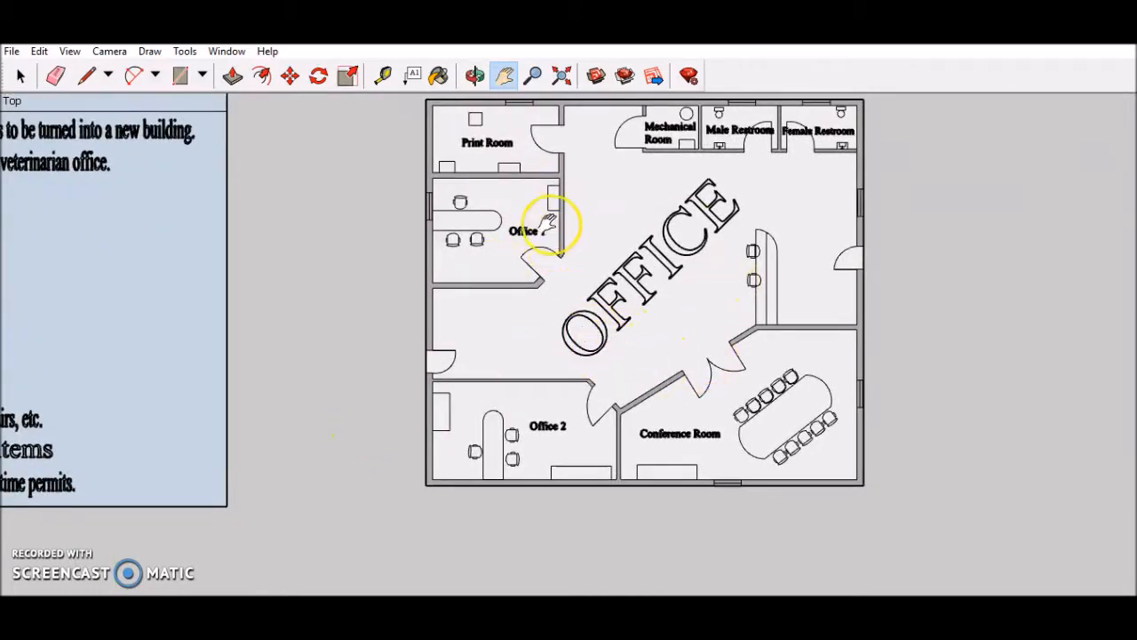
drag(662, 262, 604, 325)
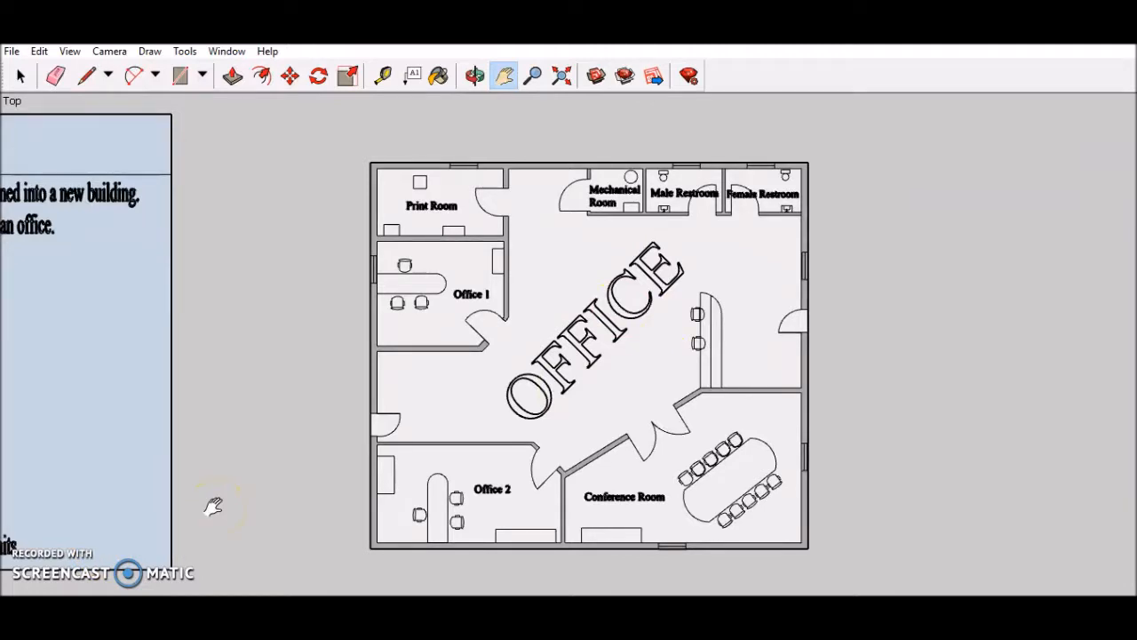
drag(686, 337, 531, 316)
scroll(484, 311, up, 1)
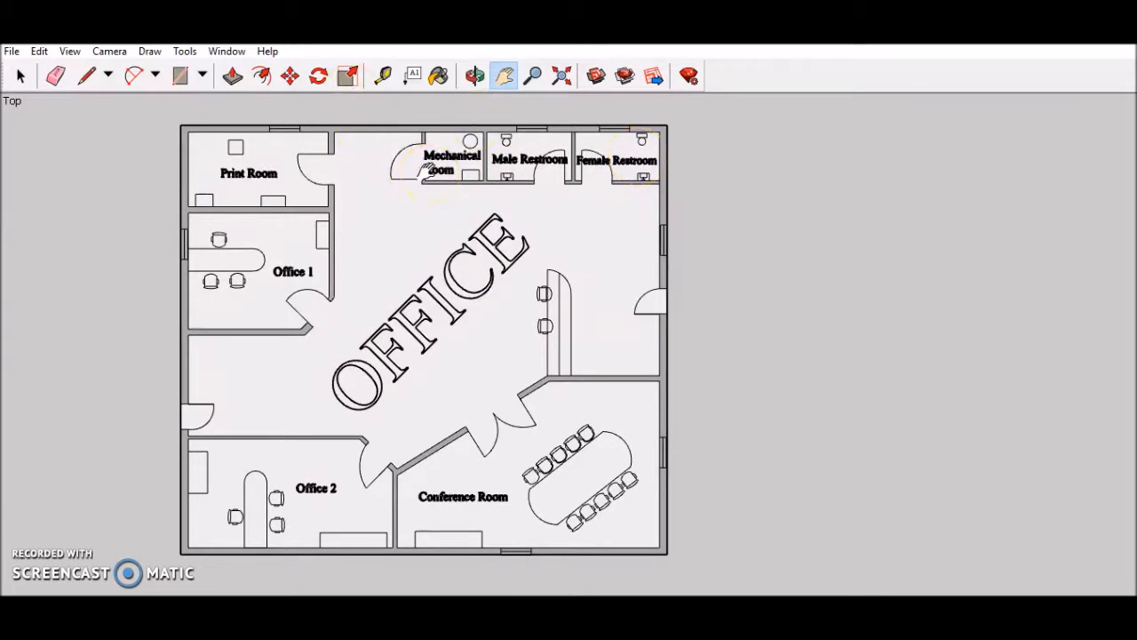
scroll(430, 171, up, 2)
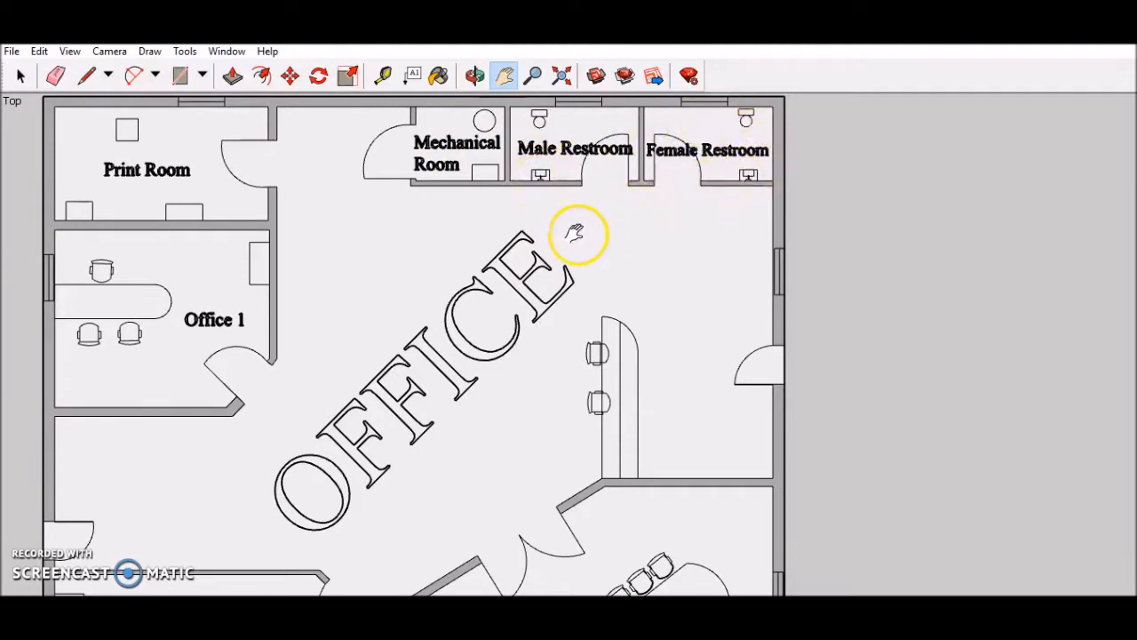
scroll(577, 233, down, 2)
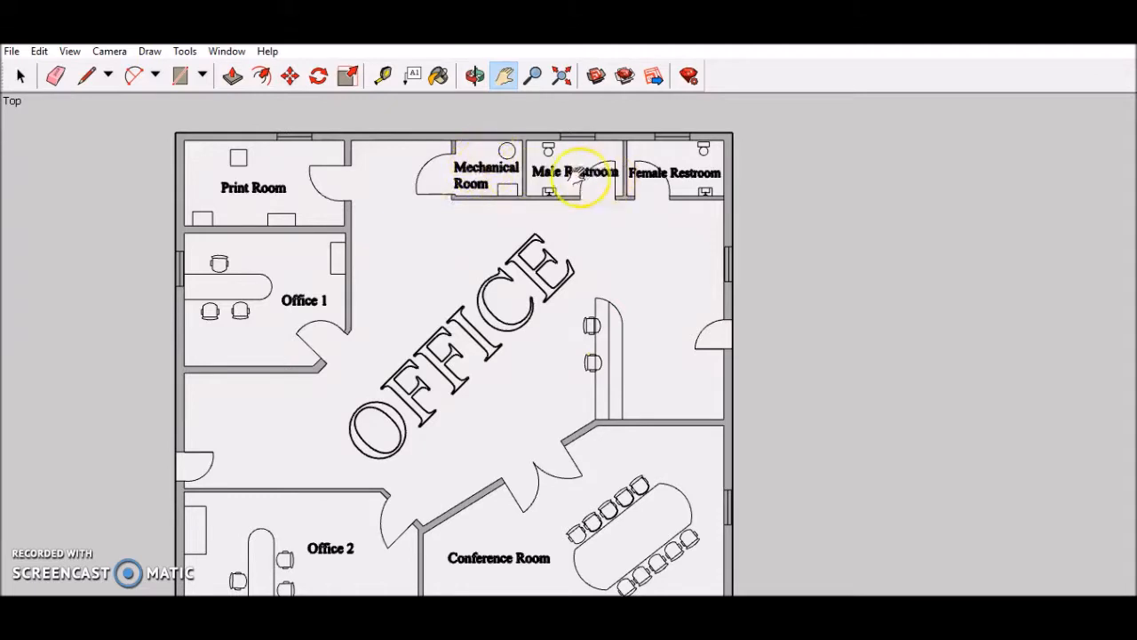
drag(303, 233, 293, 157)
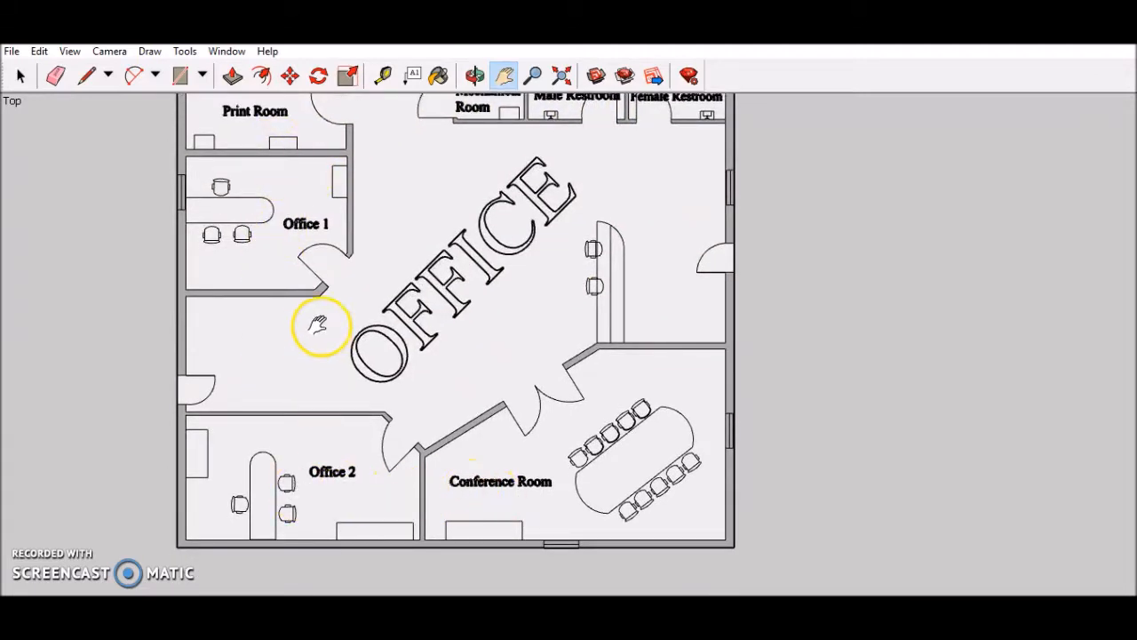
drag(297, 155, 294, 238)
drag(289, 333, 283, 262)
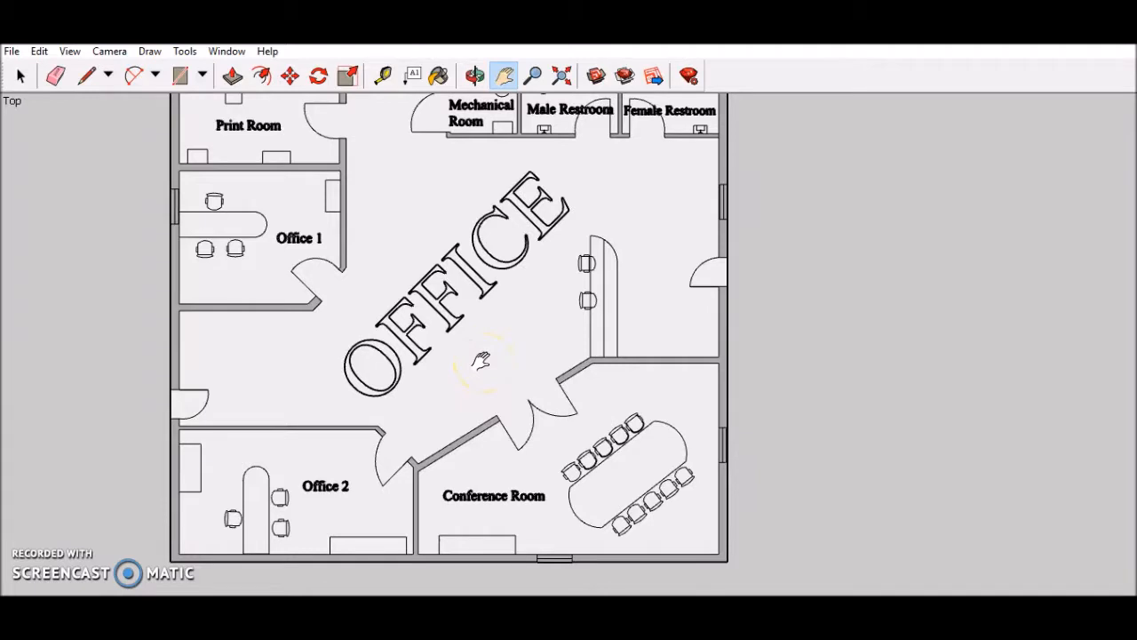
drag(481, 359, 478, 378)
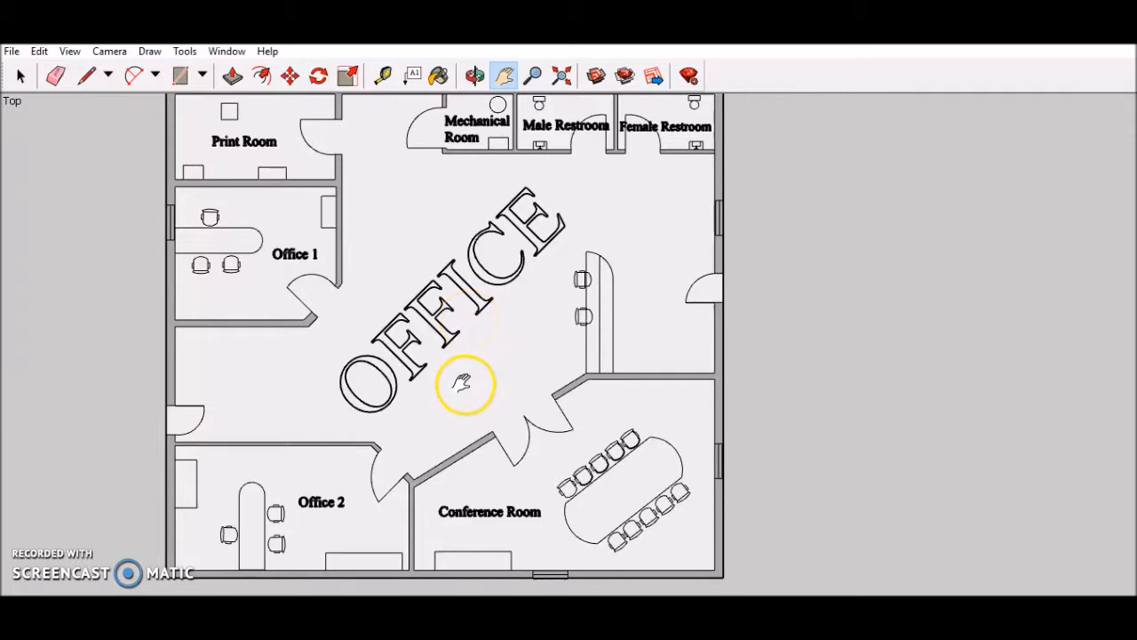
mouse_move(279, 293)
mouse_down()
mouse_move(289, 306)
mouse_move(287, 277)
mouse_up()
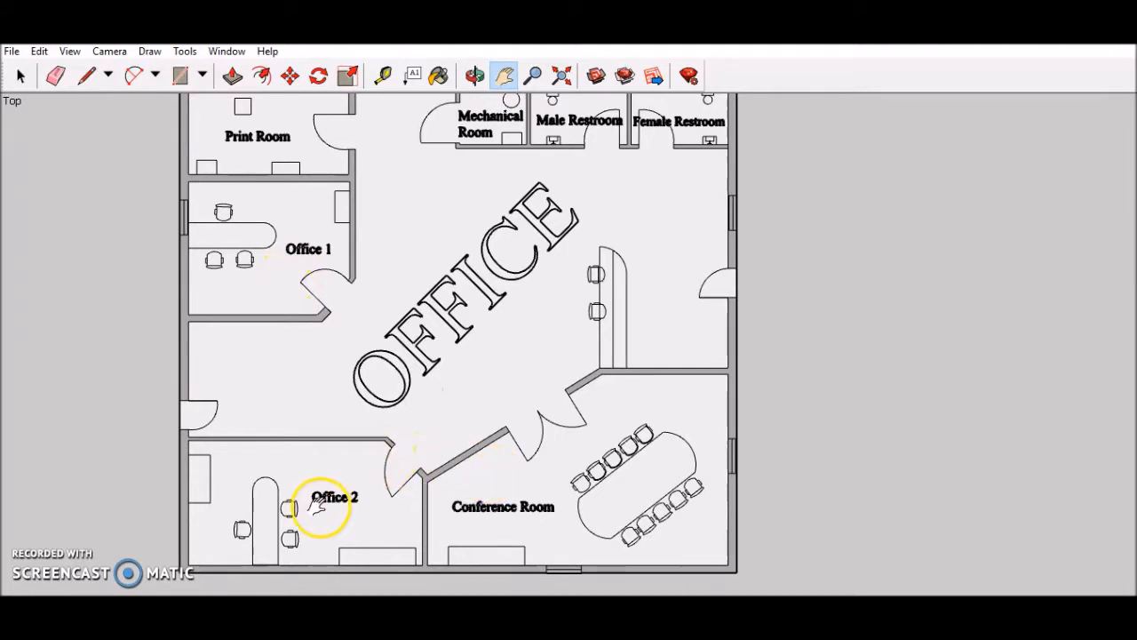
drag(237, 240, 327, 344)
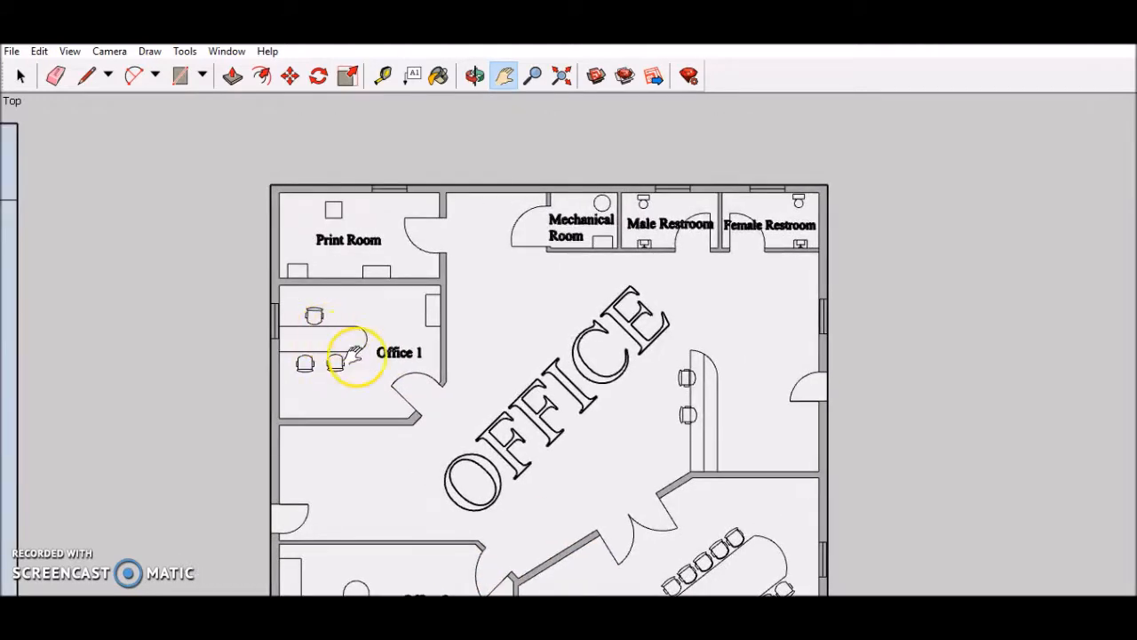
drag(625, 448, 591, 386)
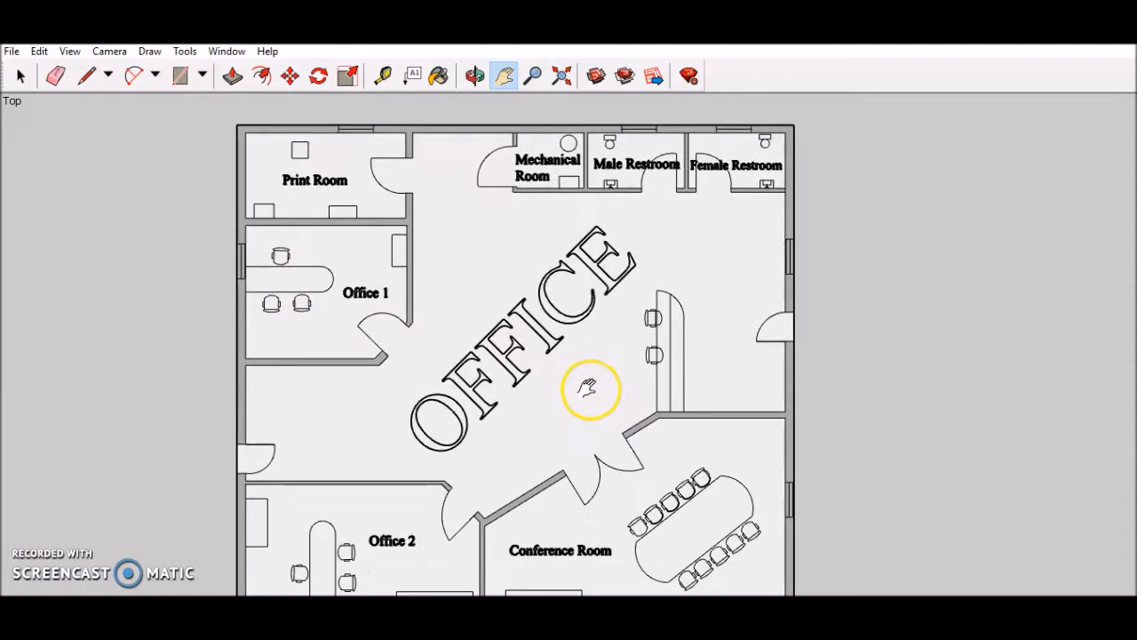
- Copy the single chair behind the Office 1 desk to the empty area outside the building, between the brief and the floor plan
scroll(287, 299, up, 5)
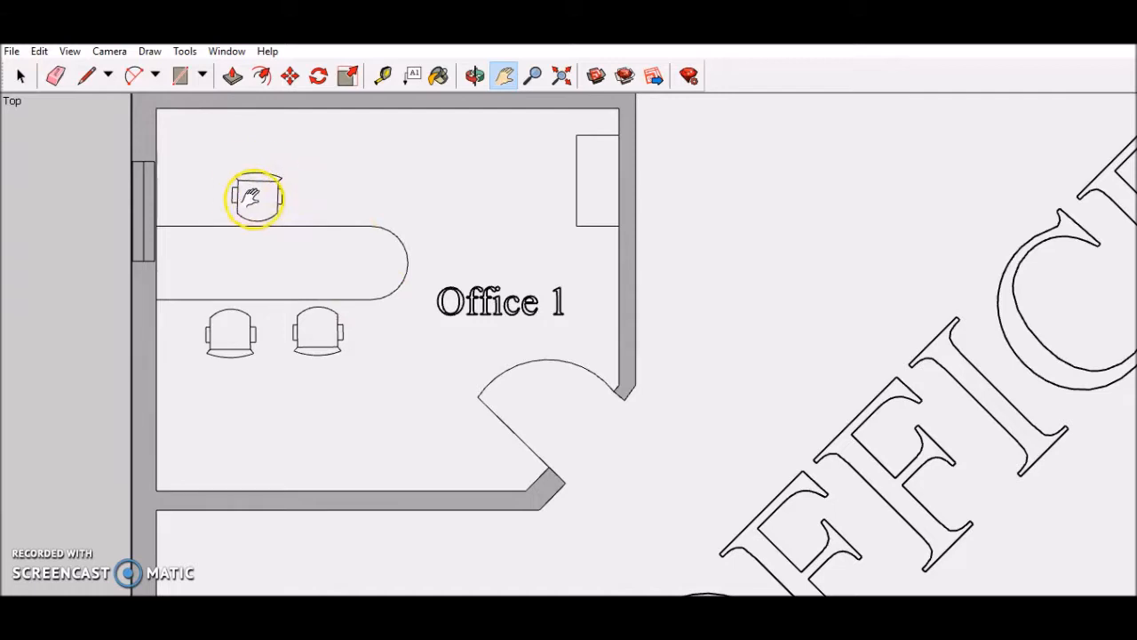
scroll(322, 316, down, 3)
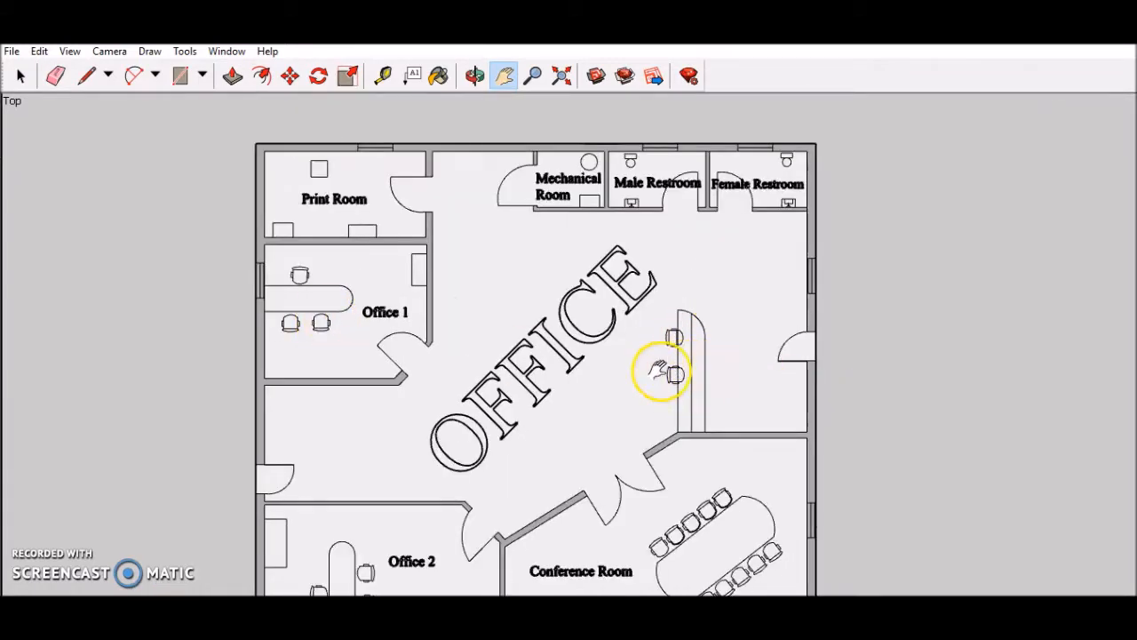
scroll(315, 298, up, 4)
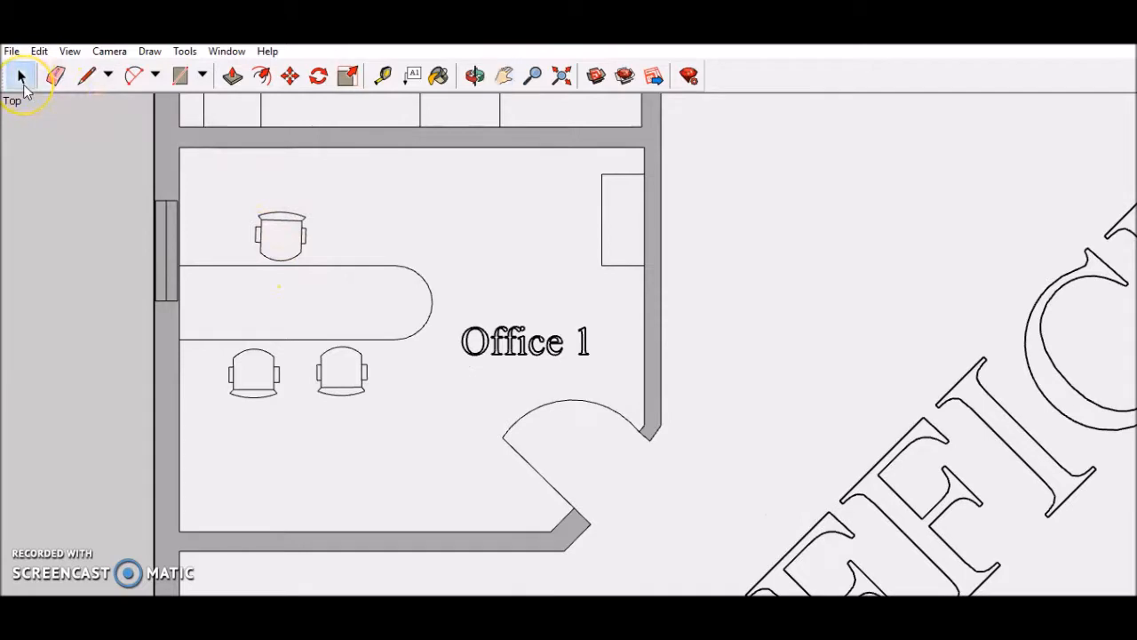
click(19, 77)
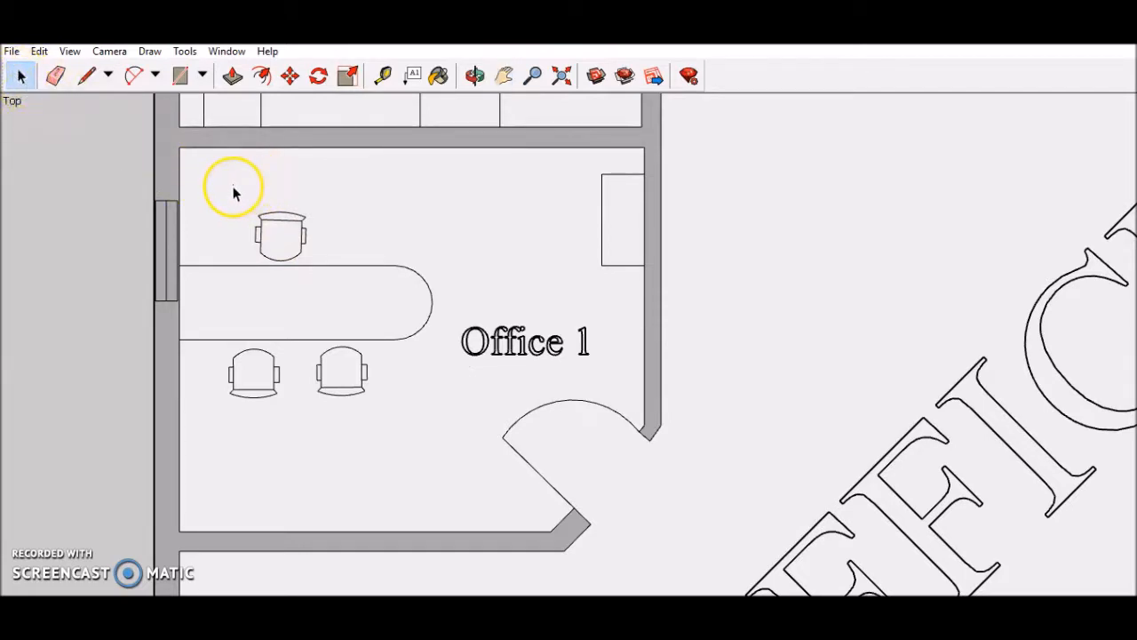
drag(236, 195, 329, 268)
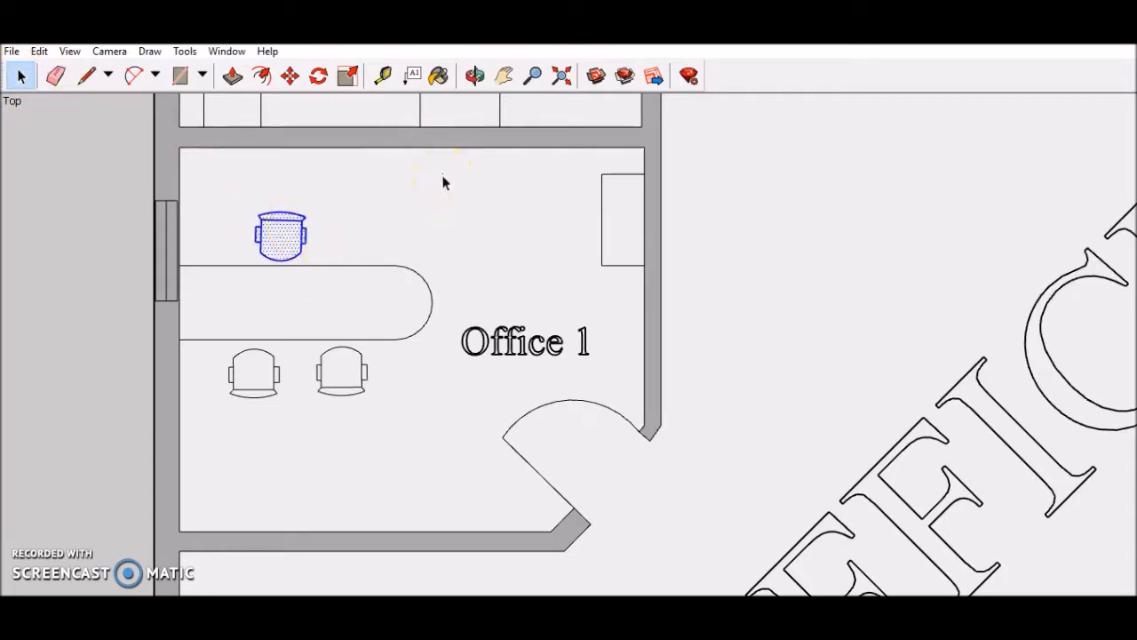
scroll(448, 271, down, 5)
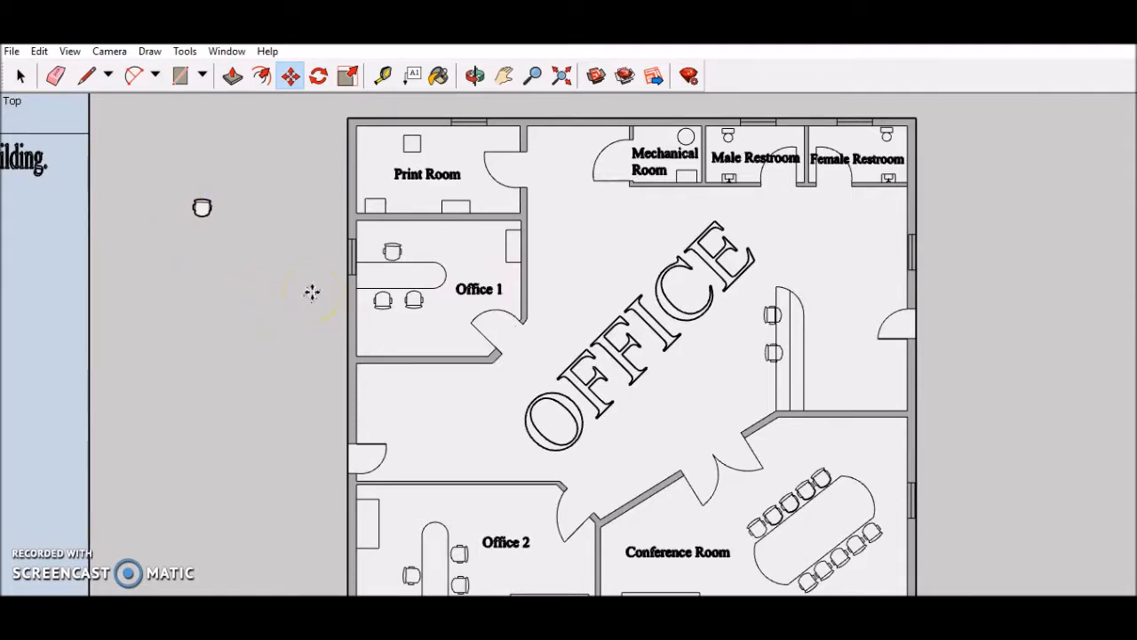
- Copy the rounded Office 1 desk to the empty area outside the building, just below the copied chair
click(20, 76)
click(411, 280)
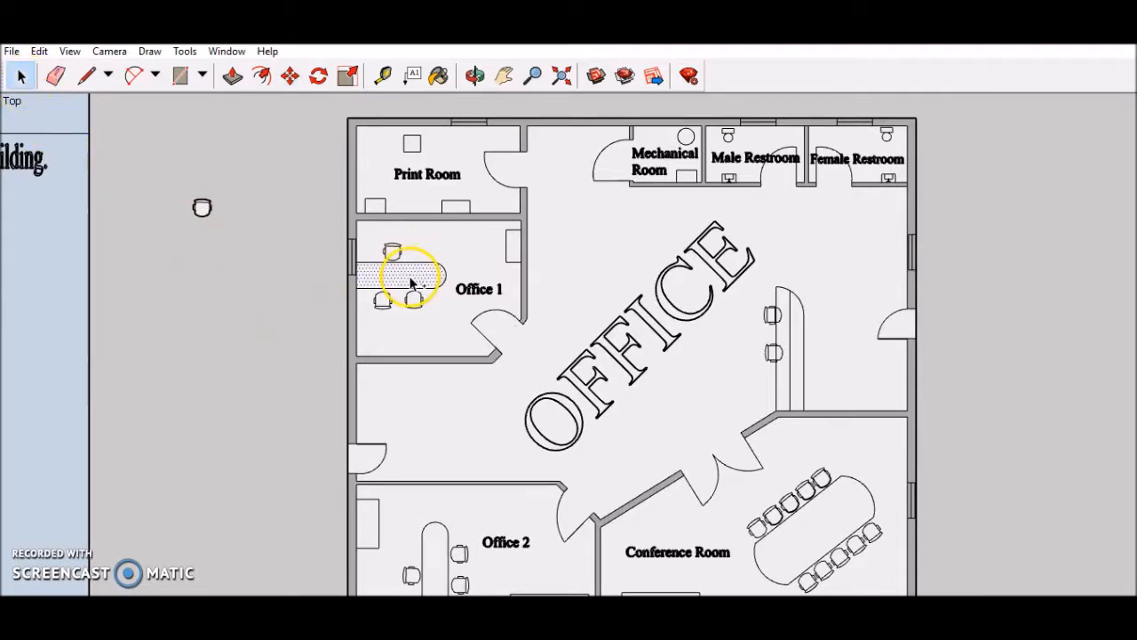
key(m)
drag(368, 272, 221, 269)
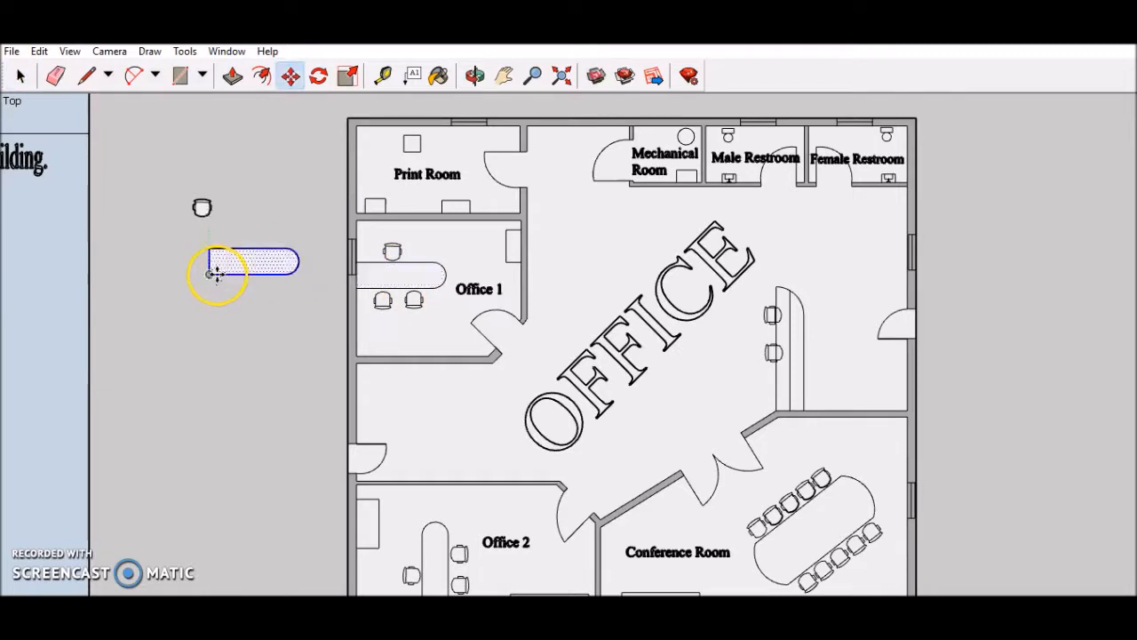
- Copy the door in the exterior wall between Office 1 and Office 2 to the empty area outside the building, below the copied desk
click(16, 76)
click(364, 456)
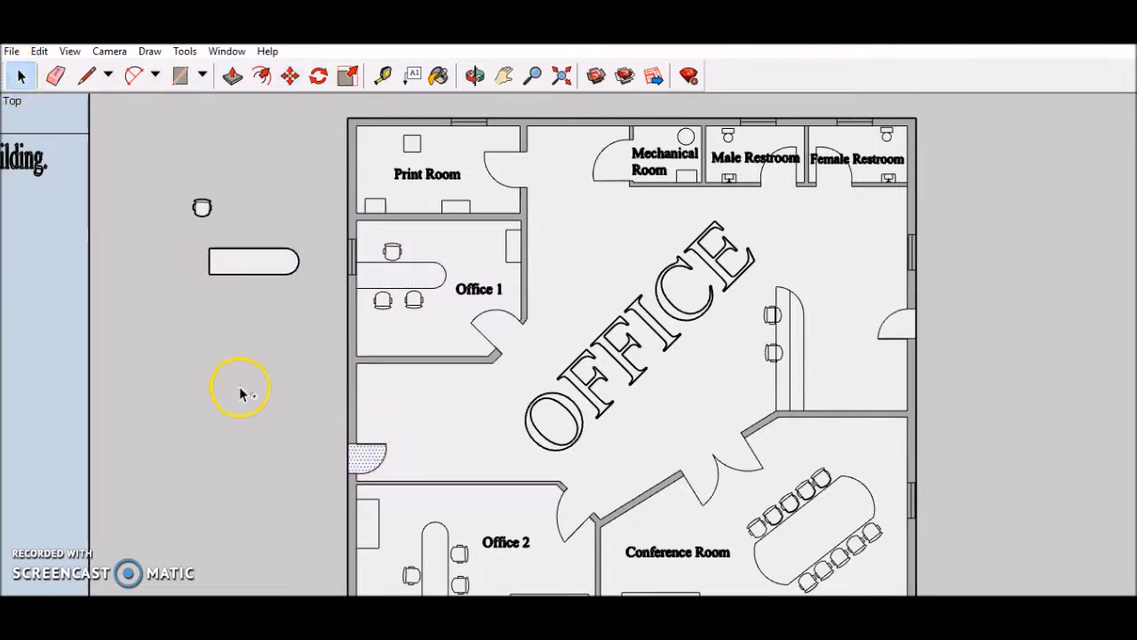
key(ctrl+v)
click(219, 352)
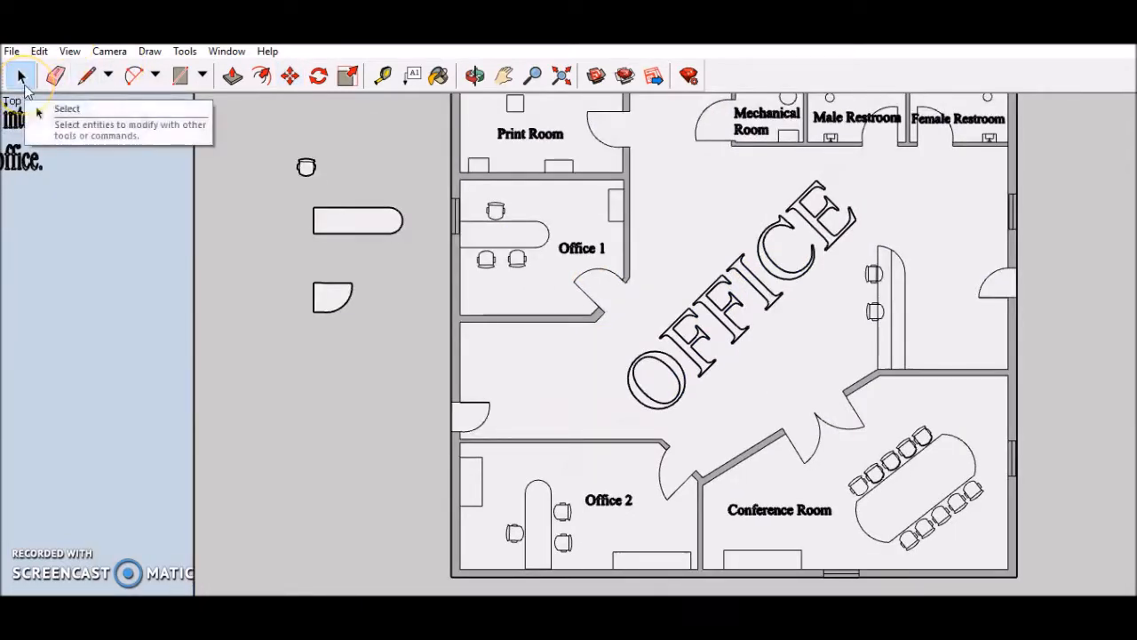
- Delete the OFFICE, Print Room, Office 1, Office 2 and Conference Room labels from the floor plan
click(693, 345)
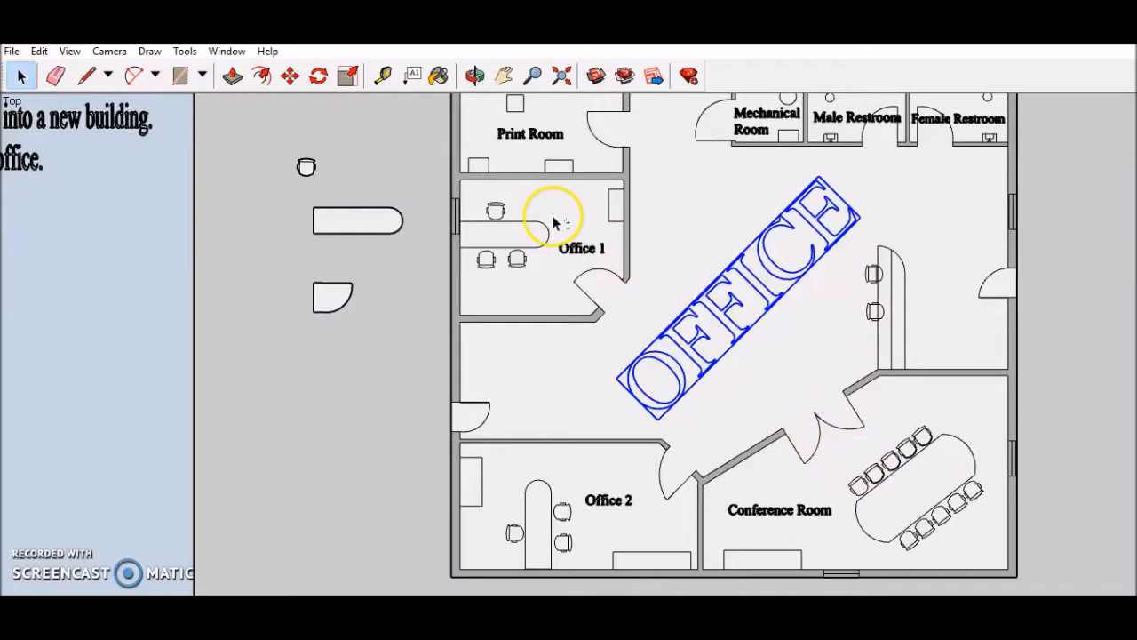
drag(487, 112, 577, 158)
shift+drag(556, 227, 645, 298)
shift+drag(573, 480, 840, 514)
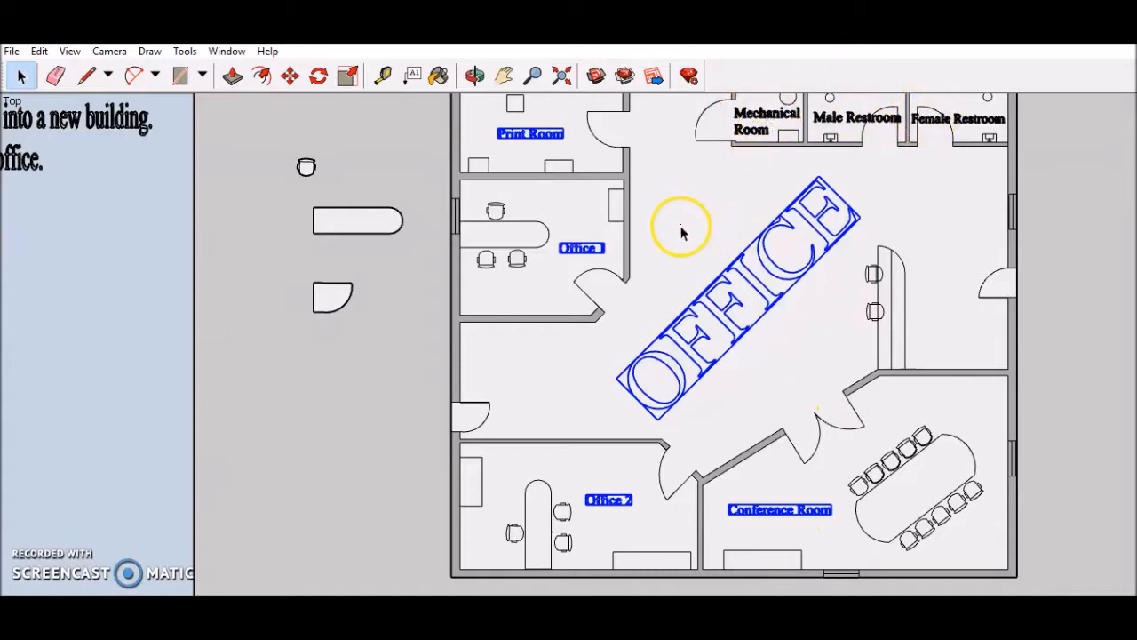
key(Delete)
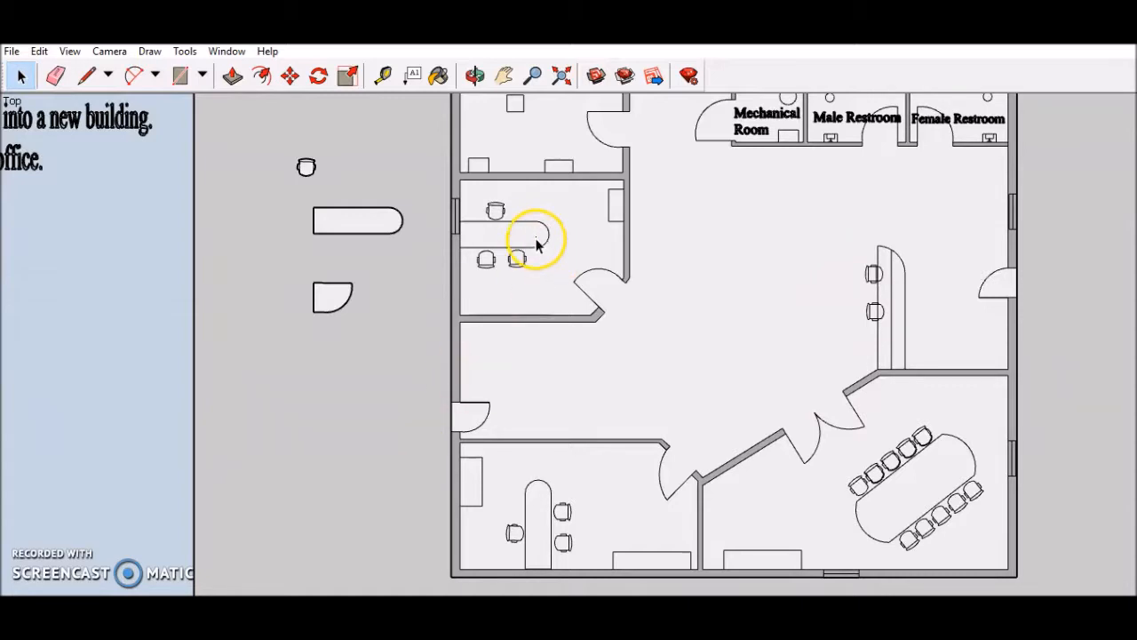
- Erase the single chair above the desk in the former Office 1
scroll(511, 190, up, 3)
scroll(506, 213, up, 3)
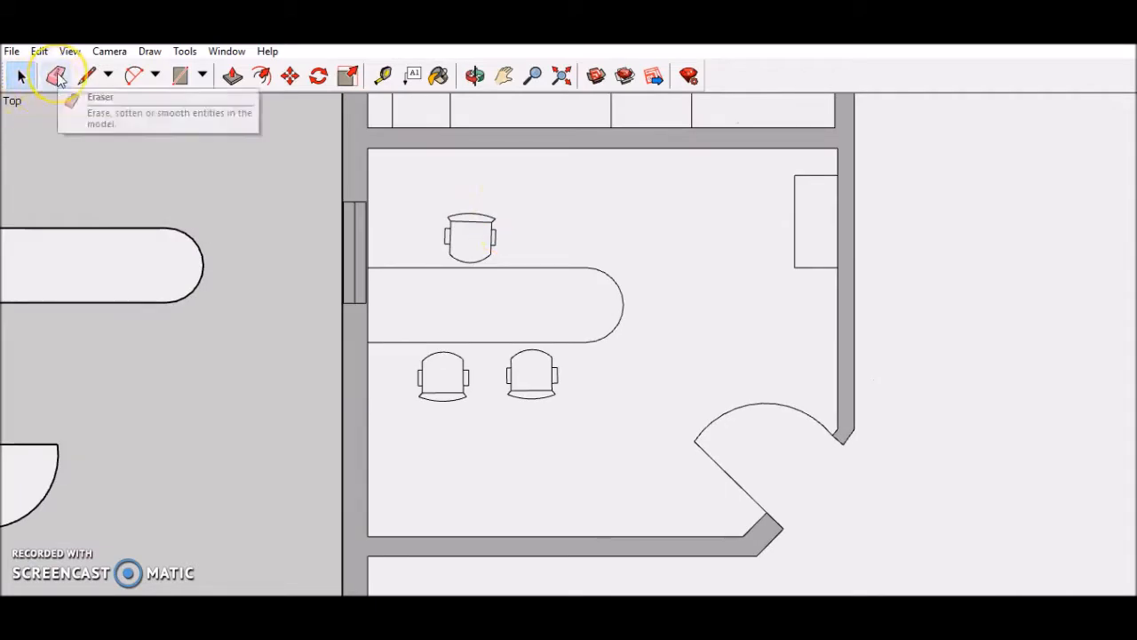
click(56, 77)
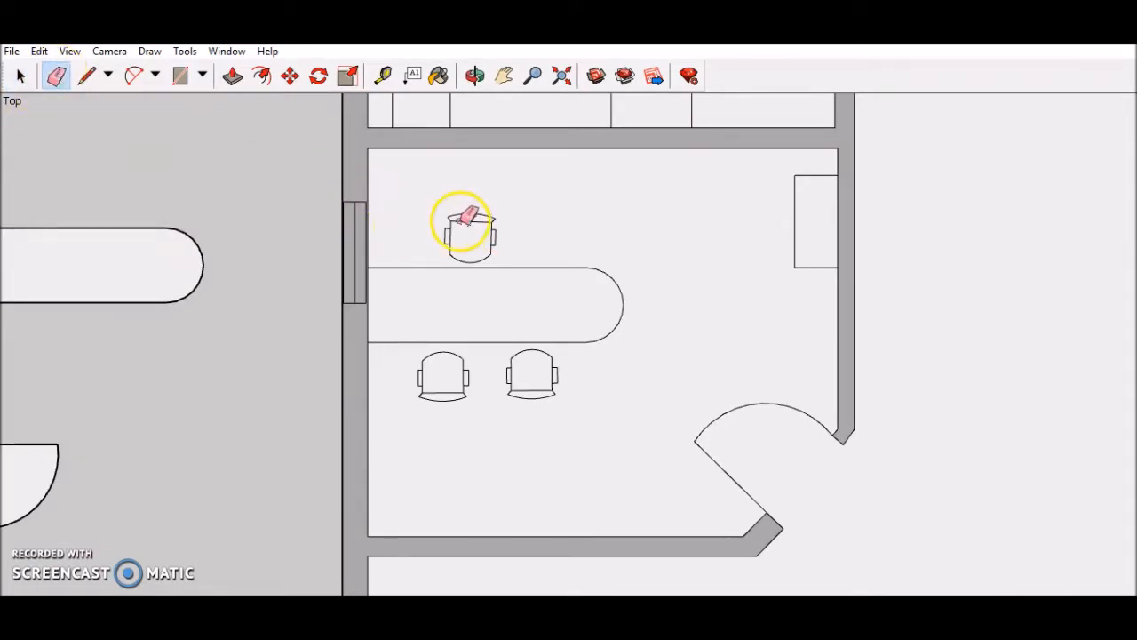
mouse_move(449, 221)
mouse_down()
mouse_move(462, 211)
mouse_move(494, 242)
mouse_move(485, 256)
mouse_move(448, 232)
mouse_up()
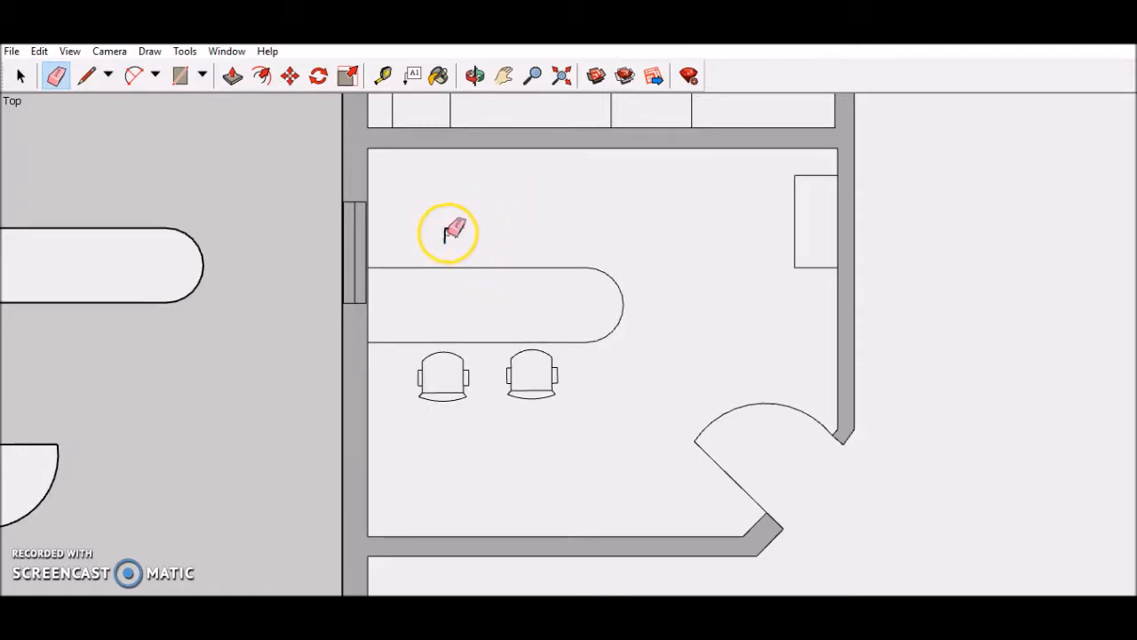
drag(447, 227, 502, 245)
click(21, 76)
click(25, 79)
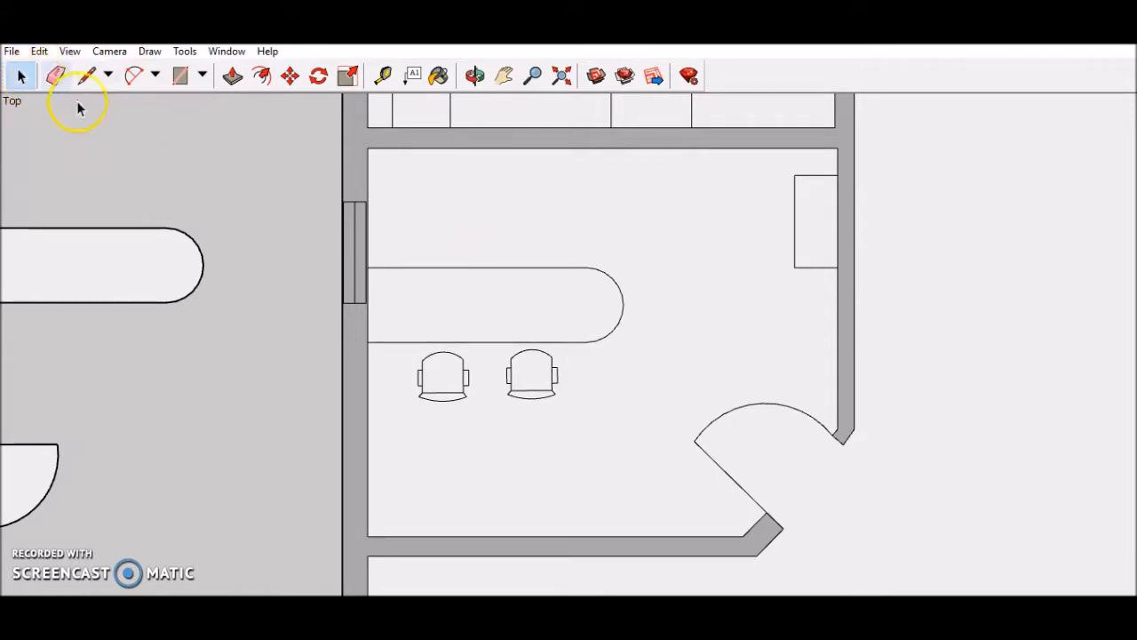
- Try to delete the former Office 1 desk surface together with the two chairs below it
click(459, 294)
shift+click(453, 358)
shift+click(531, 380)
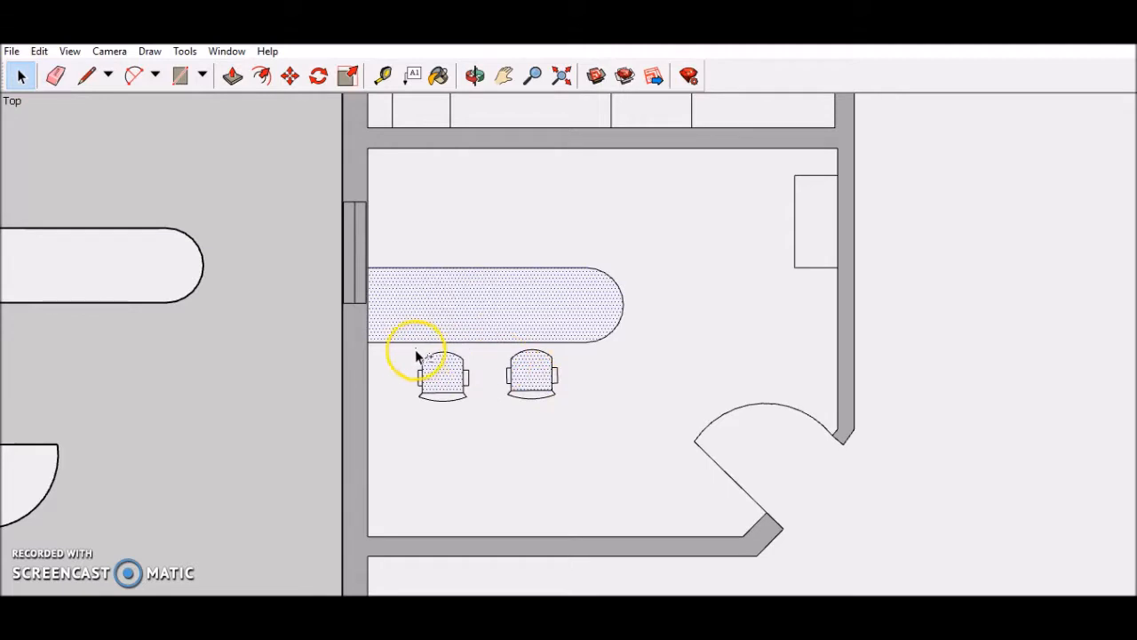
drag(407, 348, 569, 430)
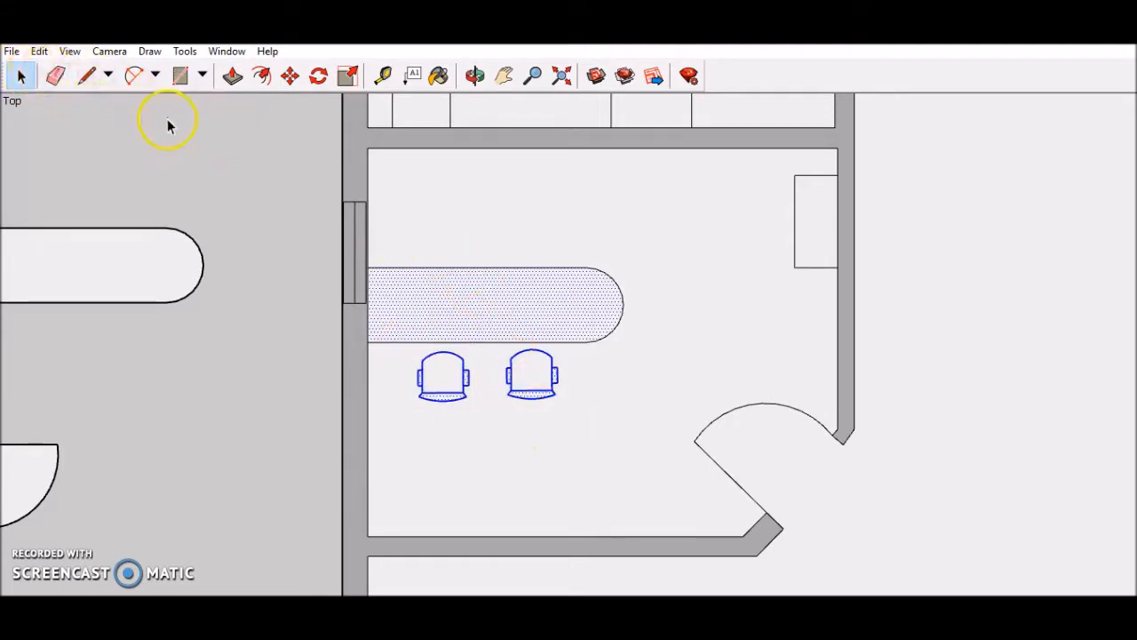
key(Delete)
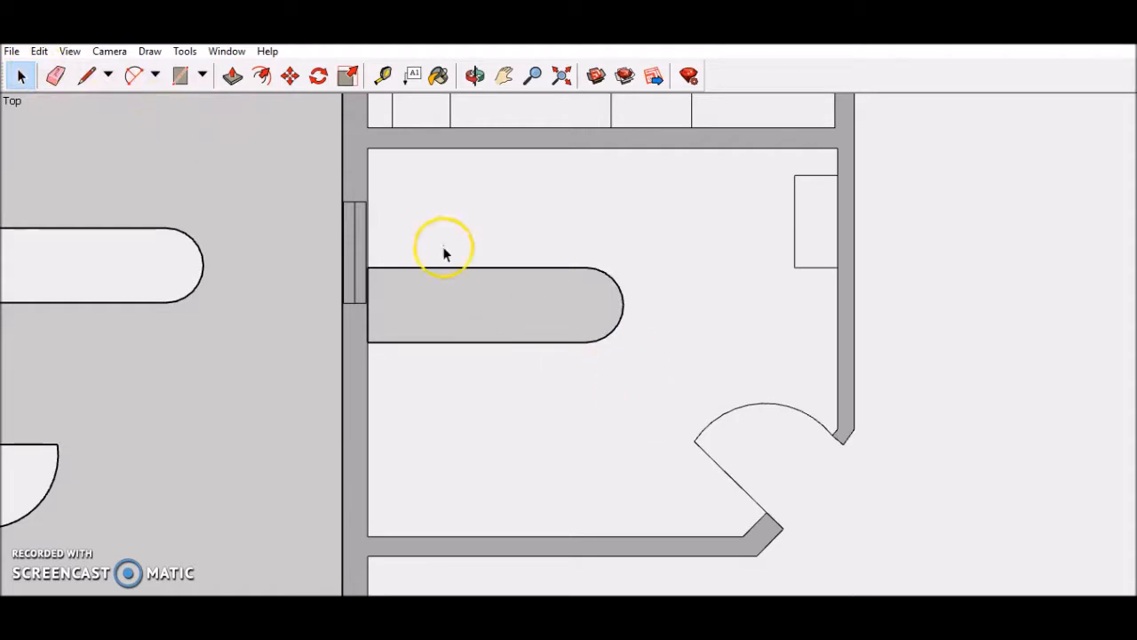
scroll(467, 326, down, 2)
scroll(473, 326, up, 4)
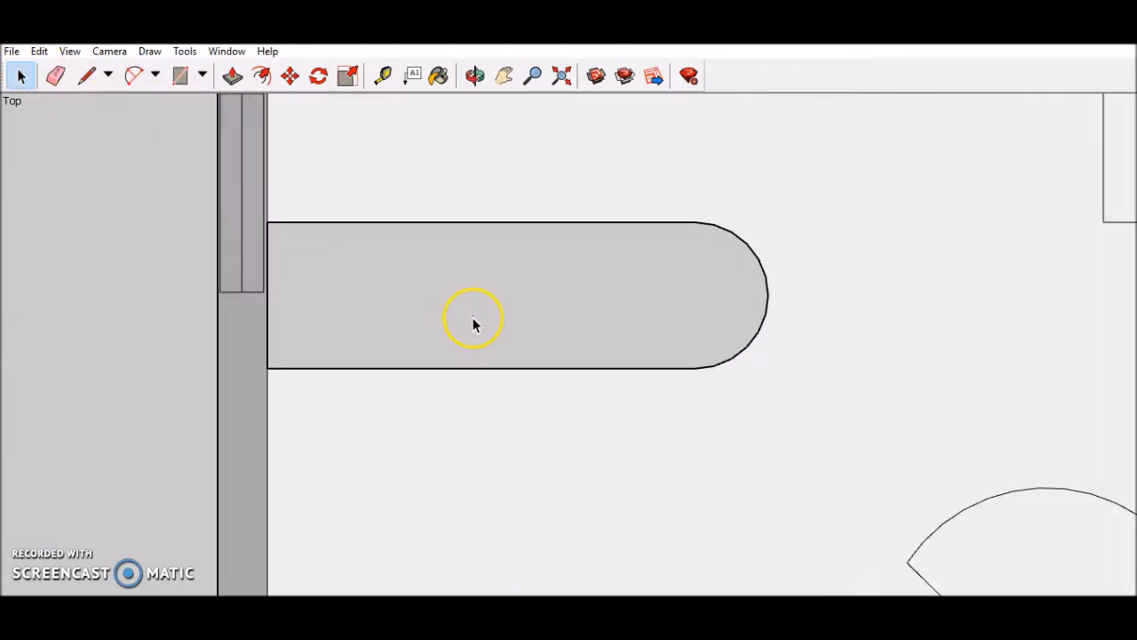
scroll(475, 325, down, 2)
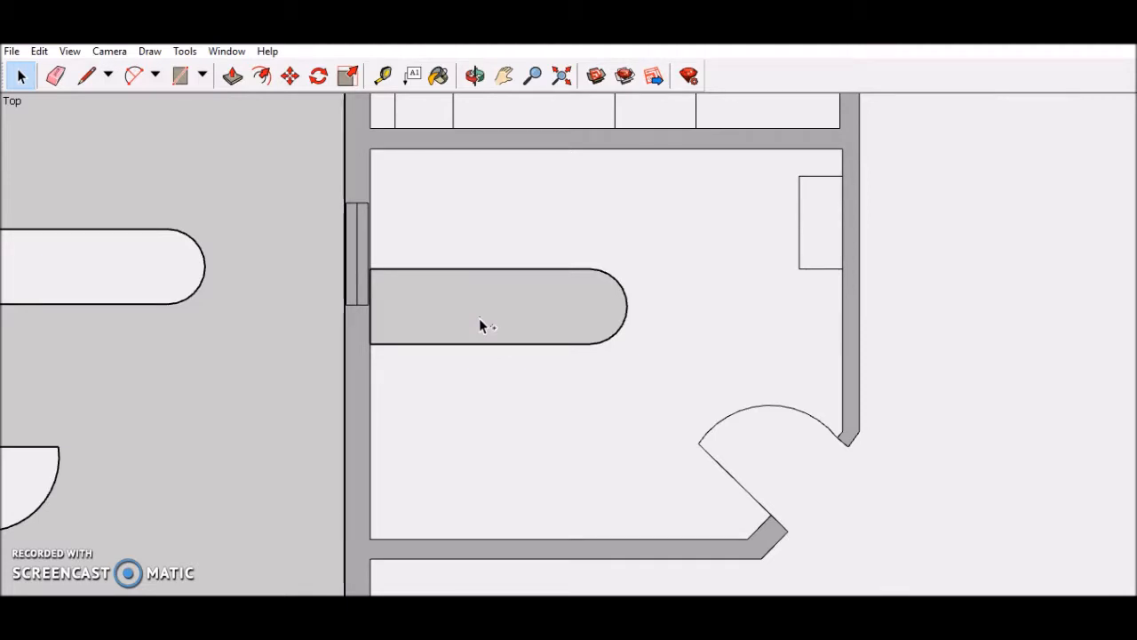
- Delete only the two chairs below the desk in the former Office 1
click(436, 343)
drag(413, 355, 586, 431)
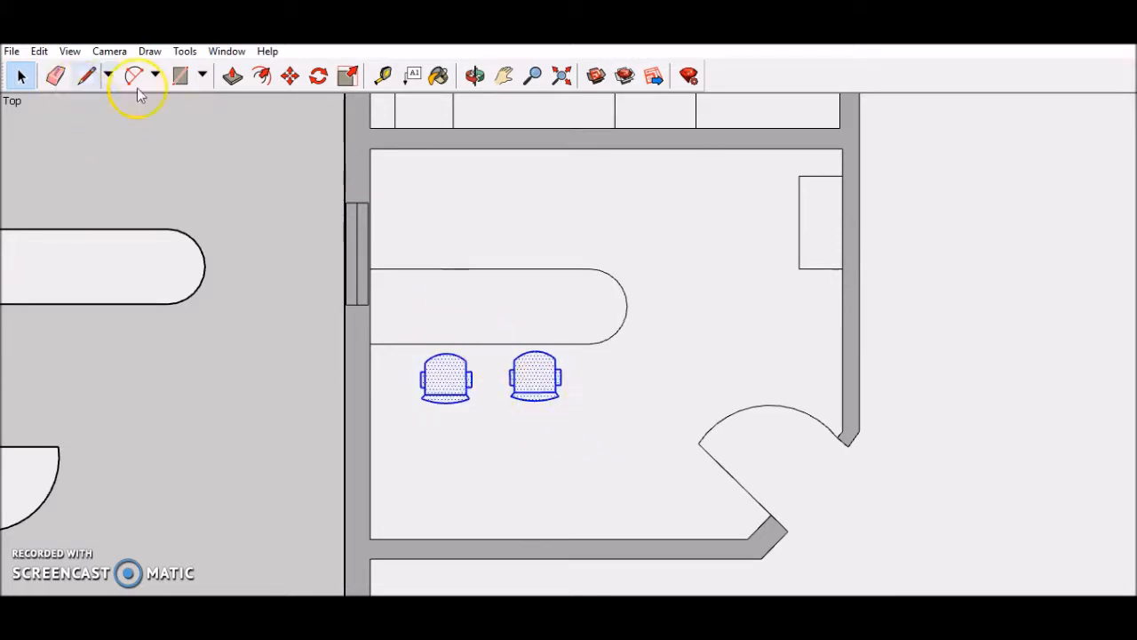
key(Delete)
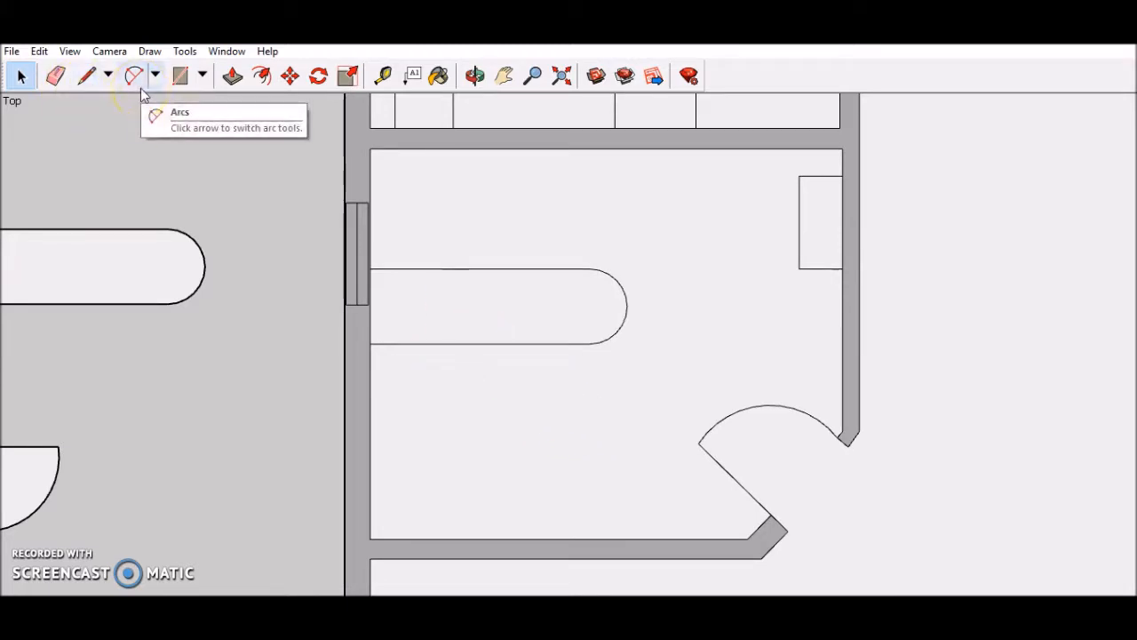
- Erase the rounded desk outline and the rectangular cabinet against the interior wall in the former Office 1
click(56, 76)
mouse_move(410, 222)
mouse_down()
mouse_move(619, 285)
mouse_move(606, 325)
mouse_up()
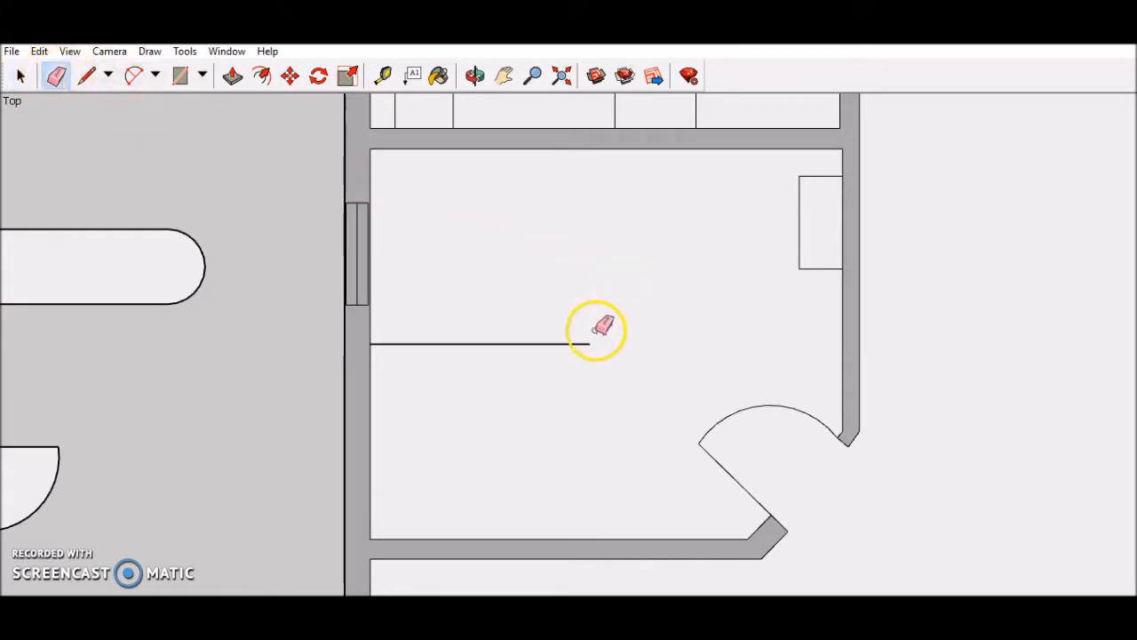
click(578, 343)
click(816, 268)
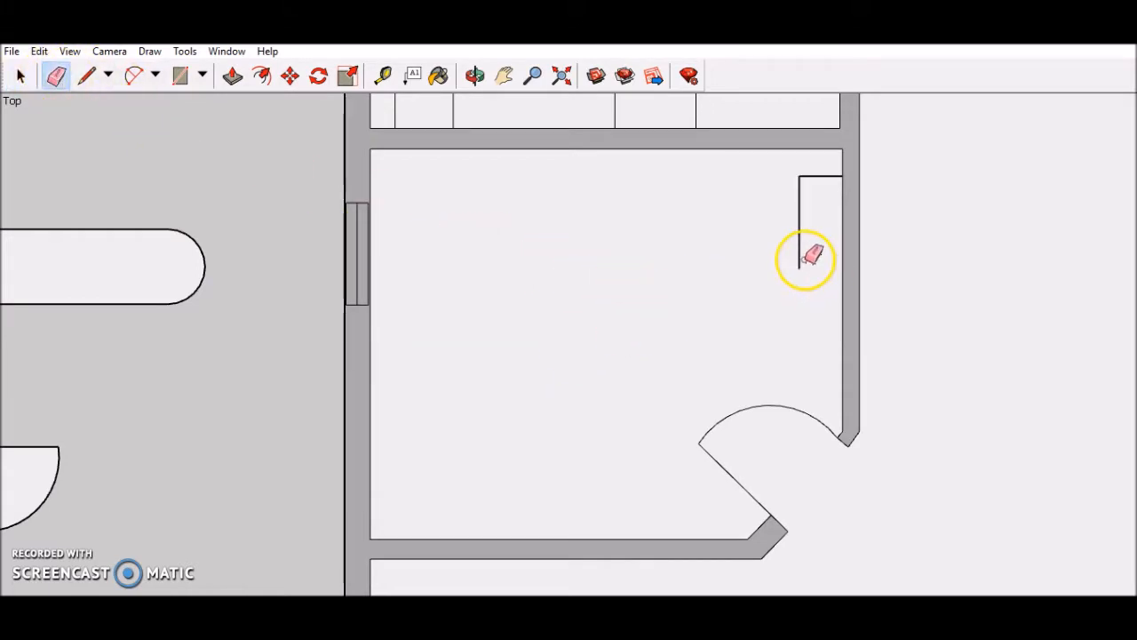
click(800, 260)
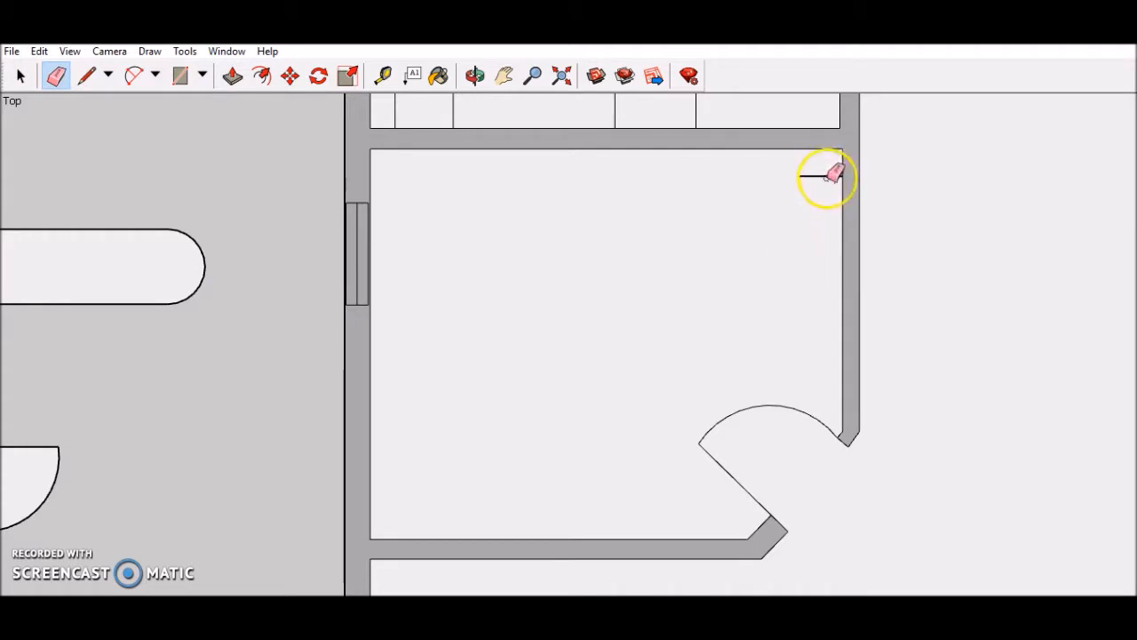
- Erase the two rectangles standing against the lower wall of the former Print Room
scroll(725, 298, down, 4)
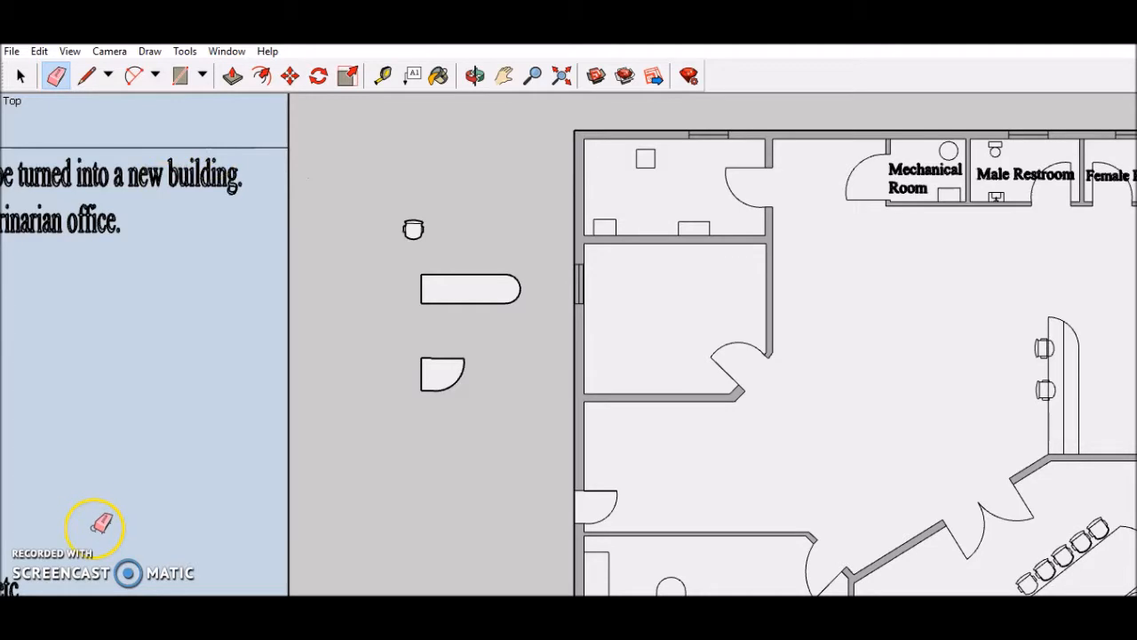
scroll(665, 182, up, 4)
click(667, 178)
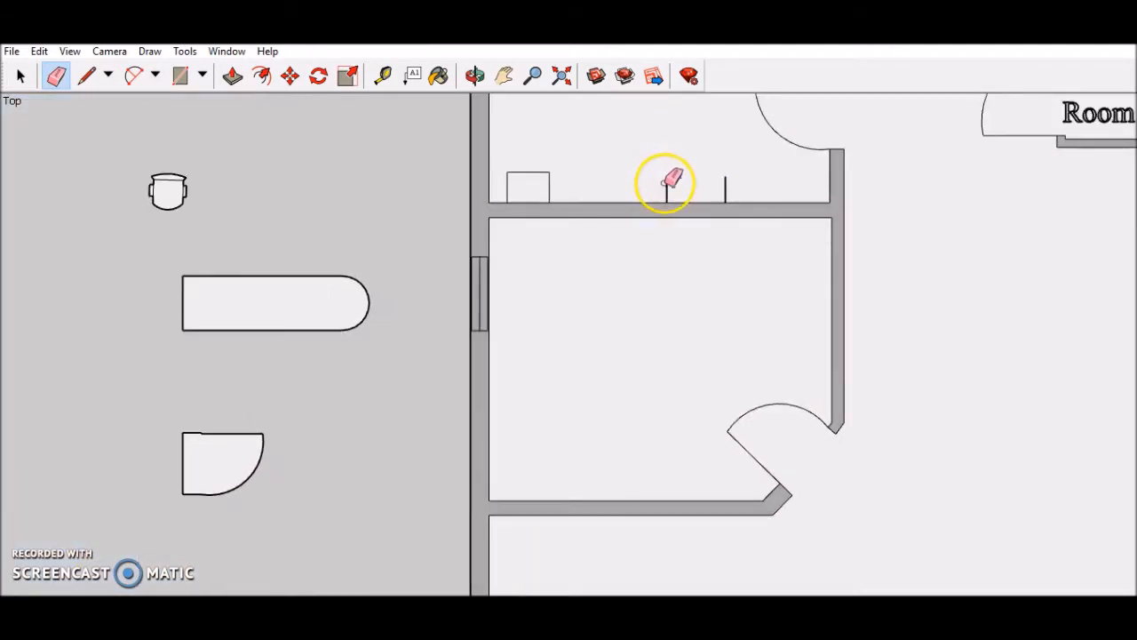
drag(660, 182, 660, 173)
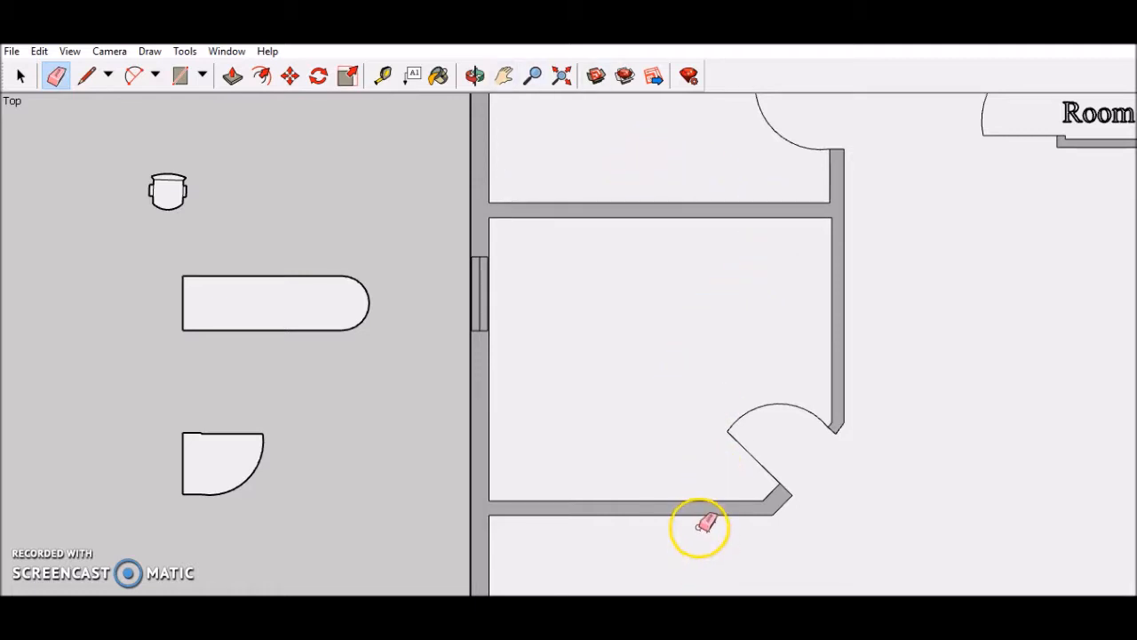
- Erase the outline of the rounded desk in the former Office 2, including its edge along the exterior wall
scroll(698, 495, down, 3)
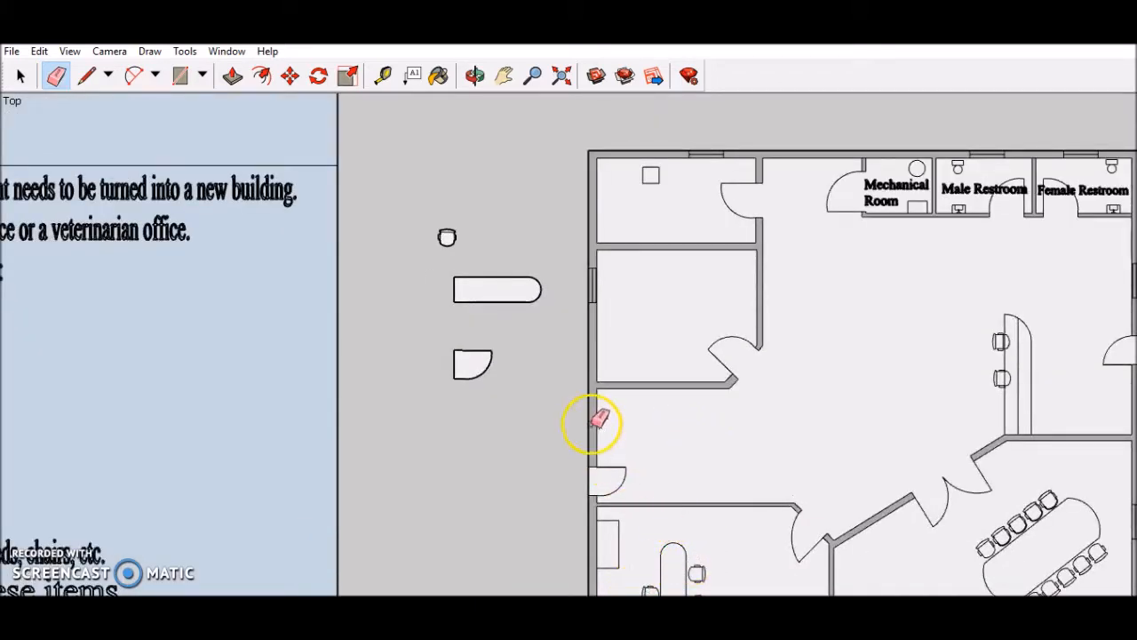
scroll(666, 410, up, 3)
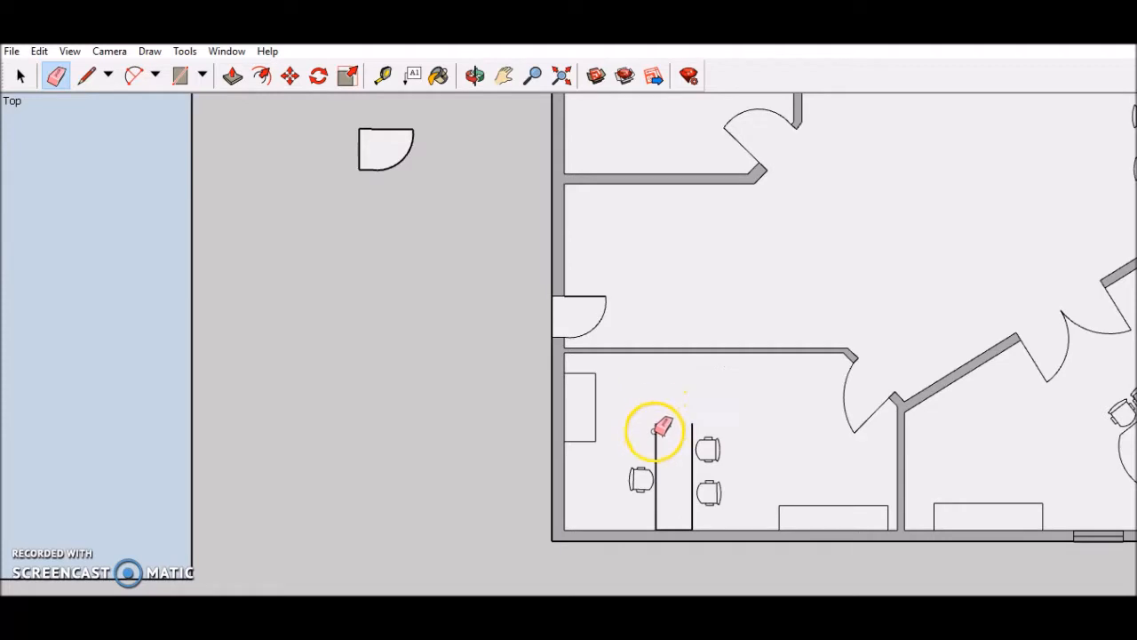
drag(685, 436, 687, 524)
scroll(685, 525, up, 5)
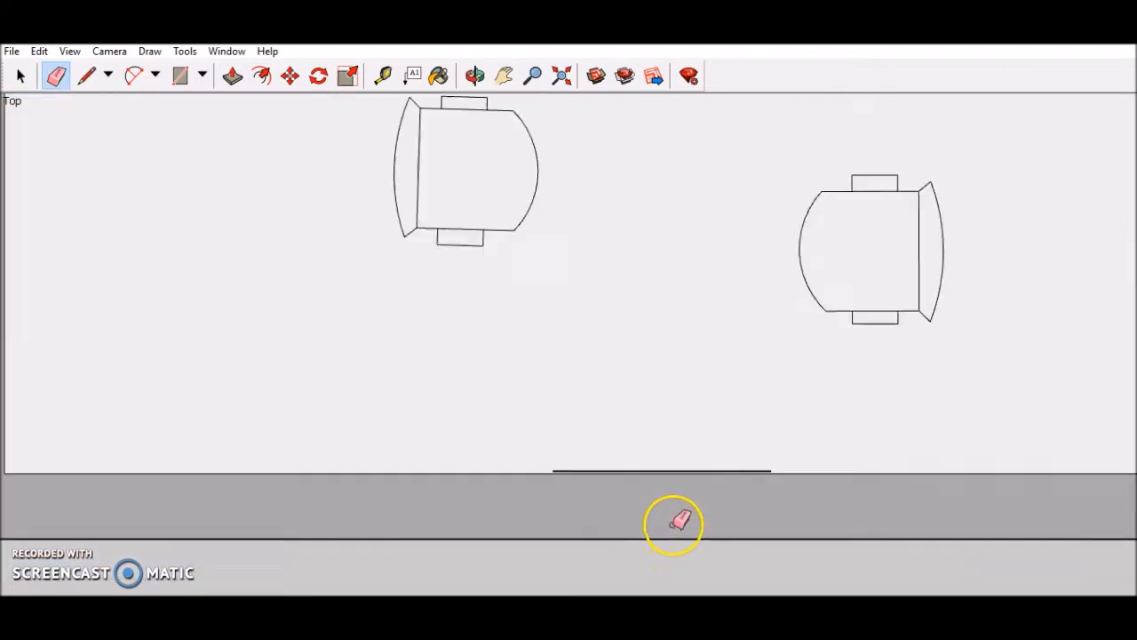
click(619, 423)
- Erase the two rectangular cabinets against the exterior walls of the former Office 2
scroll(587, 398, down, 6)
scroll(390, 106, down, 2)
scroll(376, 159, up, 5)
scroll(398, 190, down, 3)
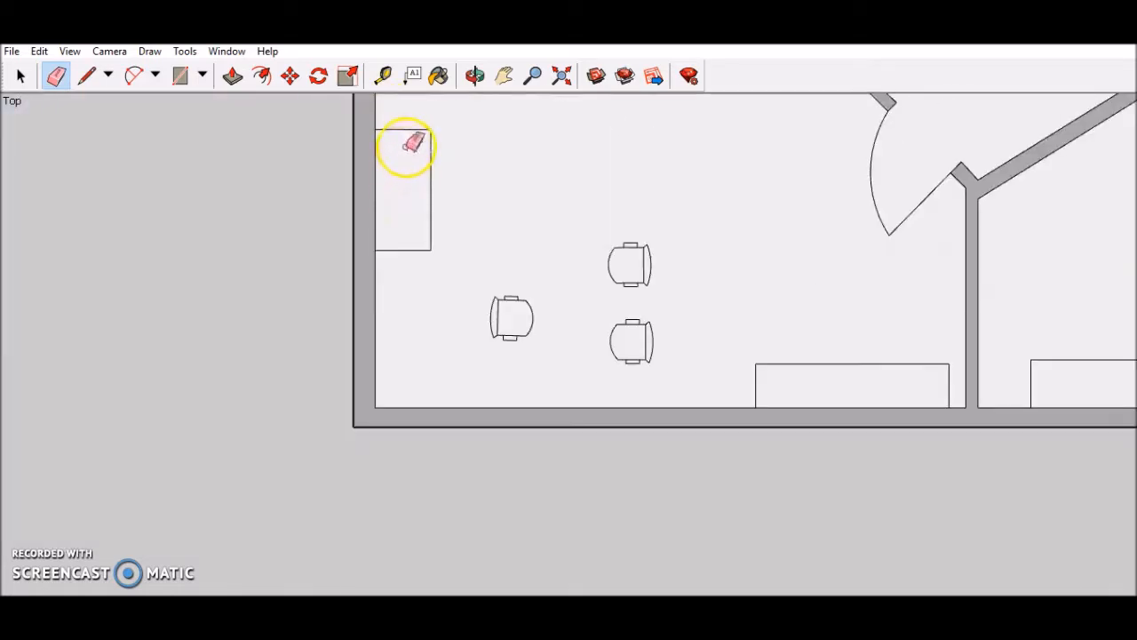
click(422, 129)
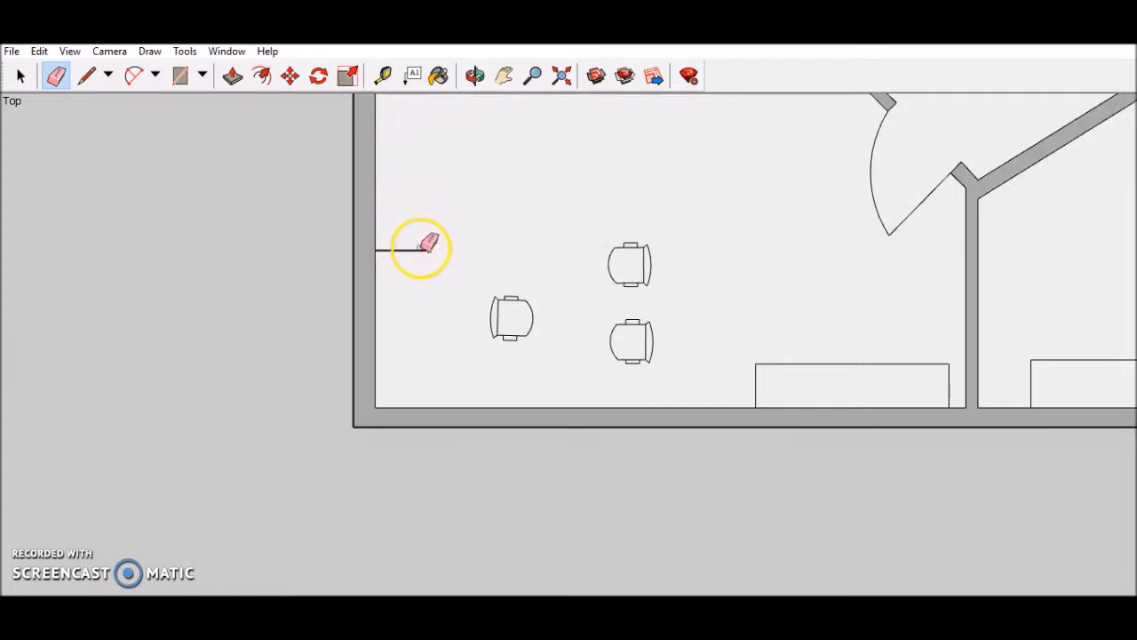
click(422, 250)
click(801, 364)
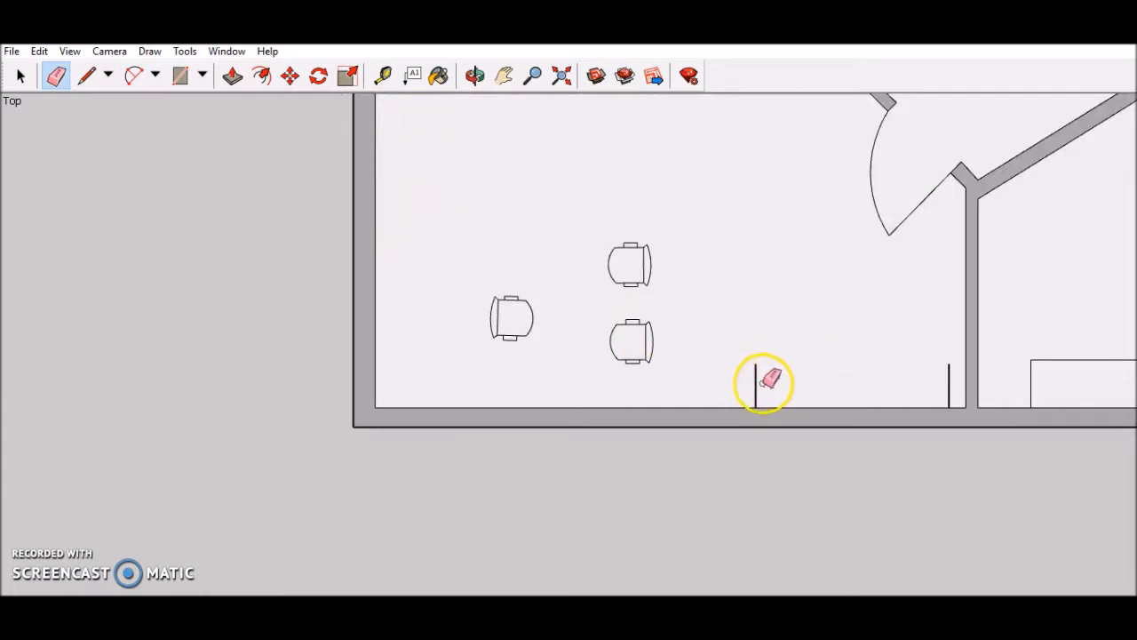
click(756, 384)
click(949, 380)
- Delete the three remaining chairs in the former Office 2
click(21, 76)
drag(432, 195, 764, 382)
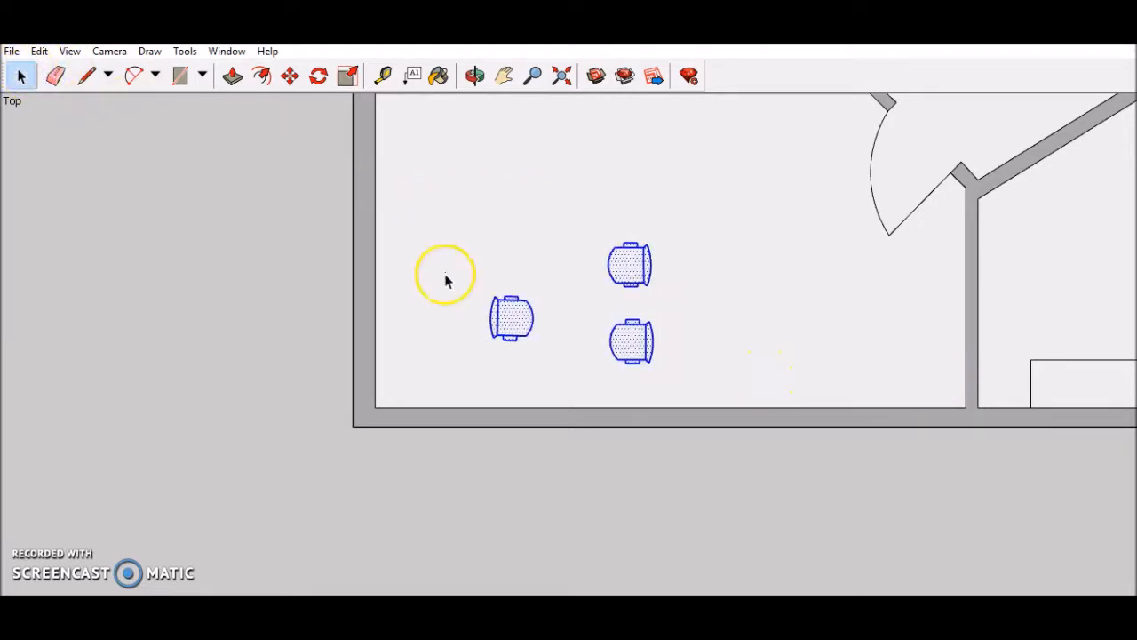
key(Delete)
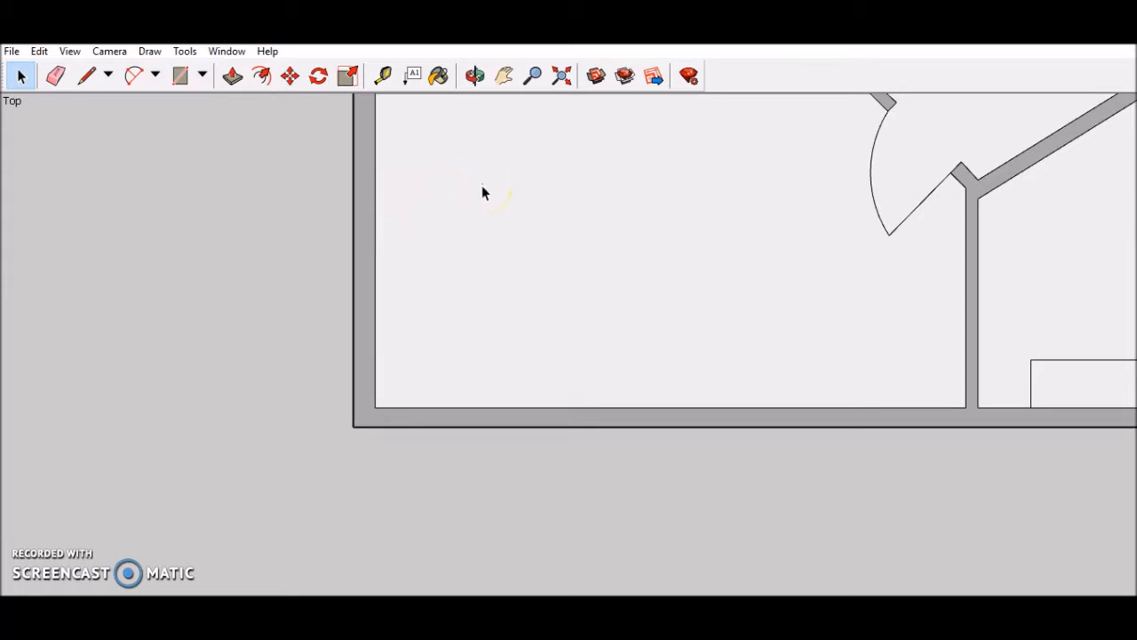
- Erase the large table outline and the rectangular cabinet along the lower wall in the former Conference Room
click(504, 75)
drag(902, 198, 236, 307)
drag(599, 322, 500, 305)
drag(400, 251, 308, 195)
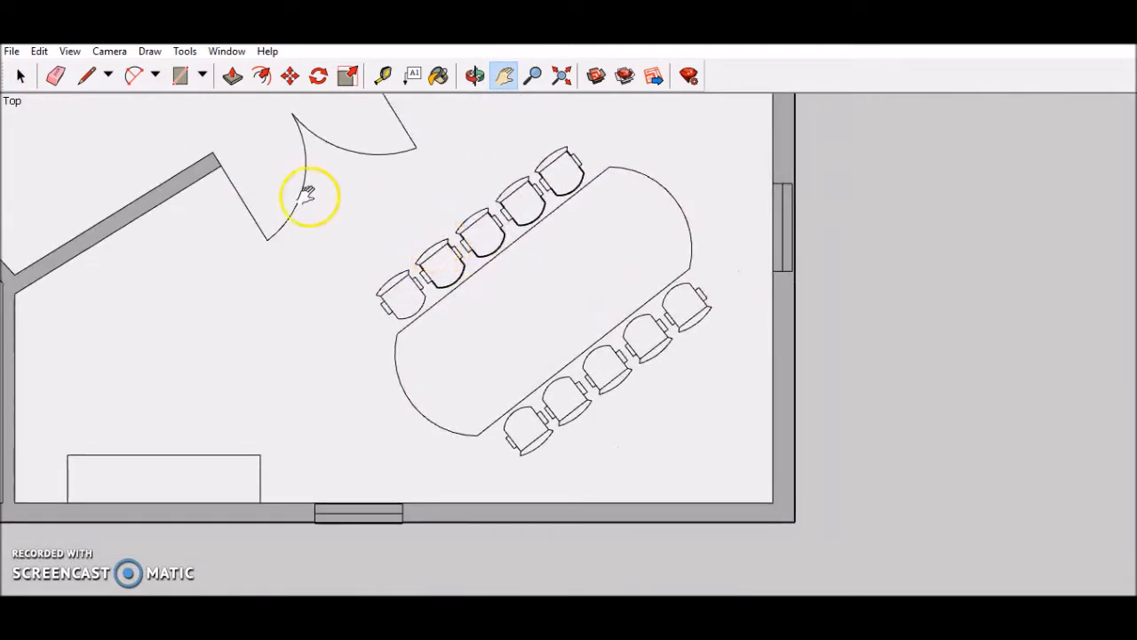
click(55, 75)
click(615, 166)
click(667, 190)
click(654, 297)
click(411, 394)
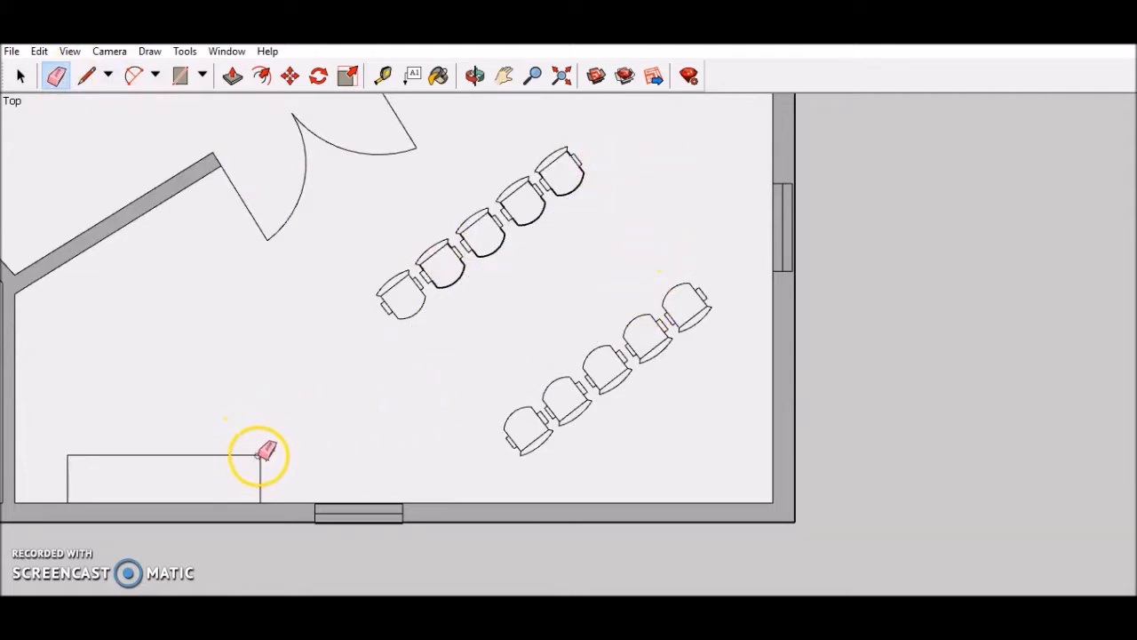
click(260, 459)
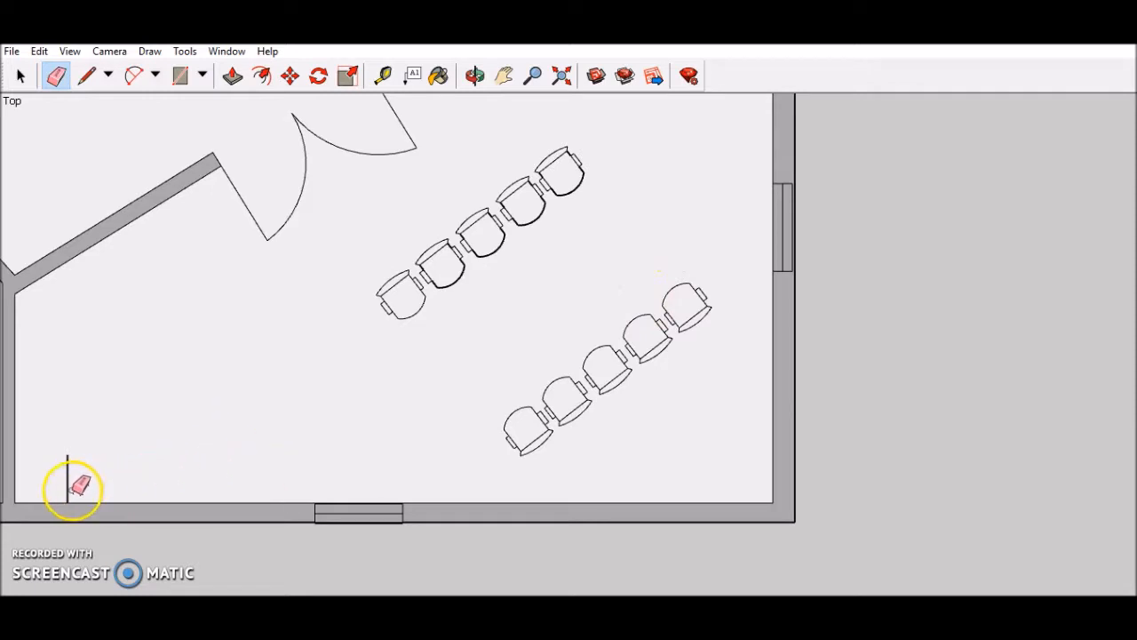
click(68, 484)
click(20, 76)
mouse_move(330, 247)
mouse_down()
mouse_move(341, 268)
mouse_move(634, 484)
mouse_move(600, 404)
mouse_up()
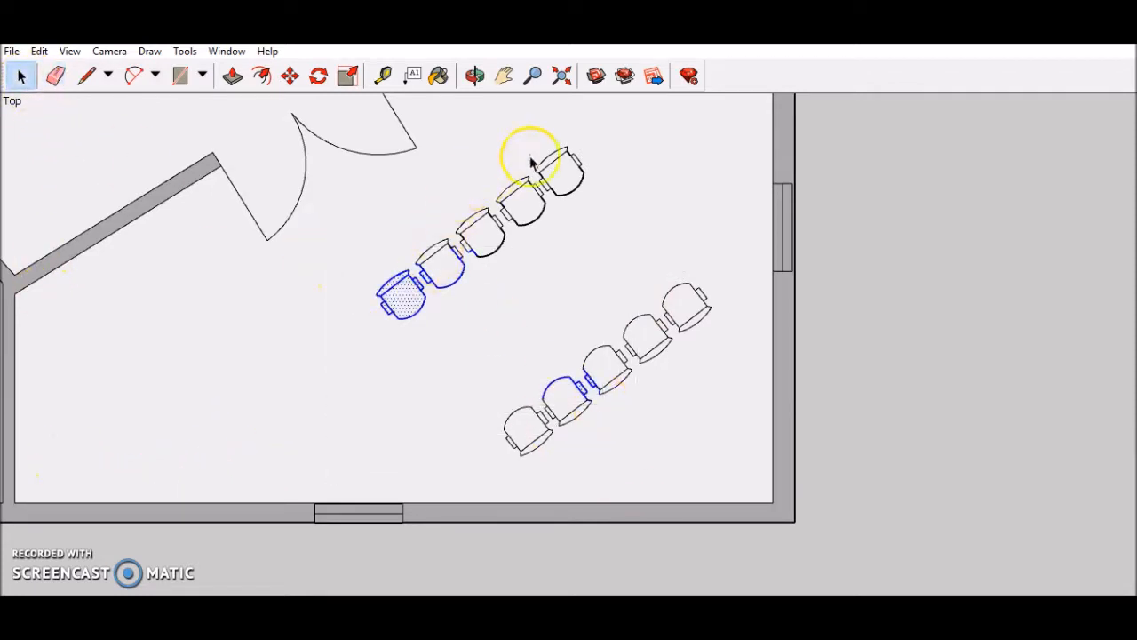
drag(582, 132, 481, 243)
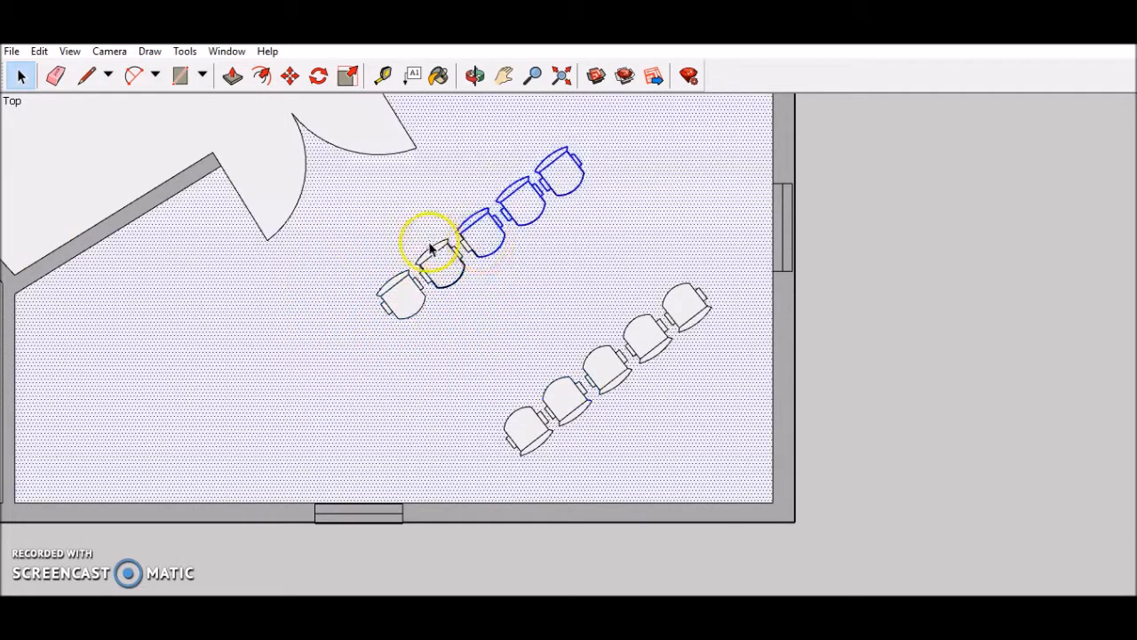
click(531, 373)
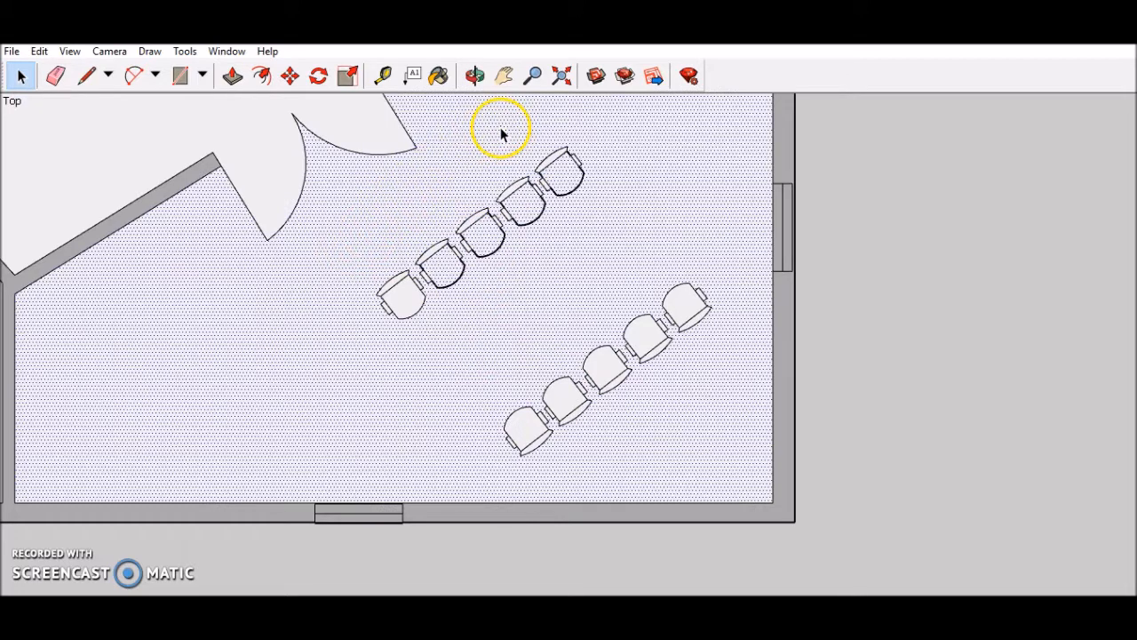
click(976, 280)
- Delete the row of five chairs nearest the double doors in the former Conference Room
drag(345, 256, 580, 359)
key(Delete)
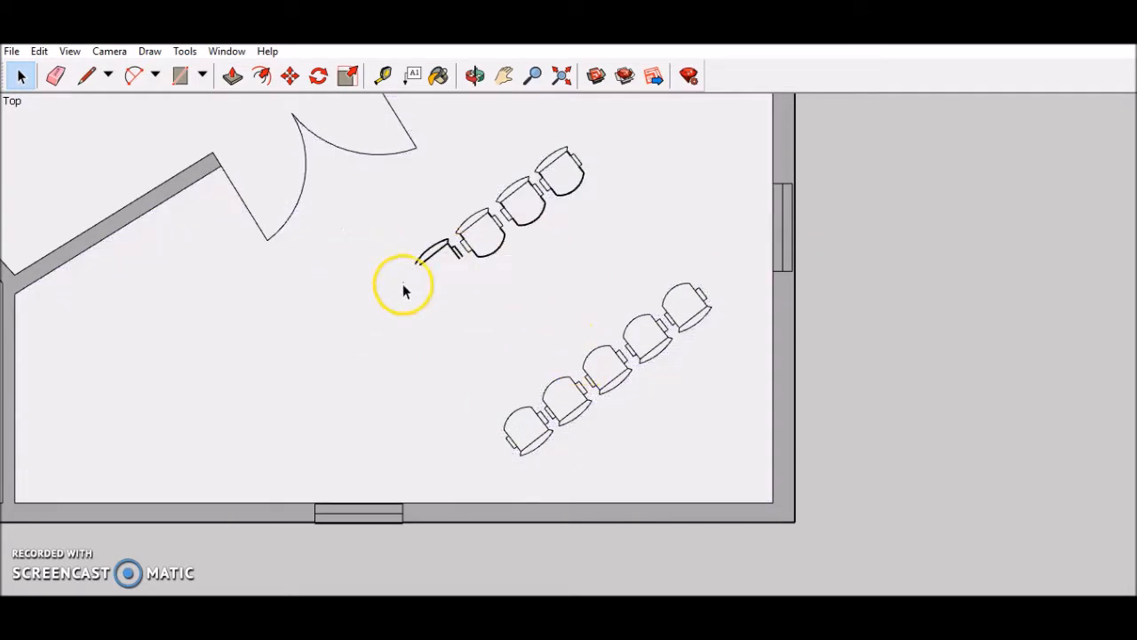
drag(390, 188, 554, 320)
key(Delete)
drag(654, 252, 654, 251)
drag(509, 146, 544, 235)
key(Delete)
key(Delete)
- Delete the remaining row of five chairs in the former Conference Room
drag(487, 343, 640, 463)
key(Delete)
drag(585, 263, 747, 364)
key(Delete)
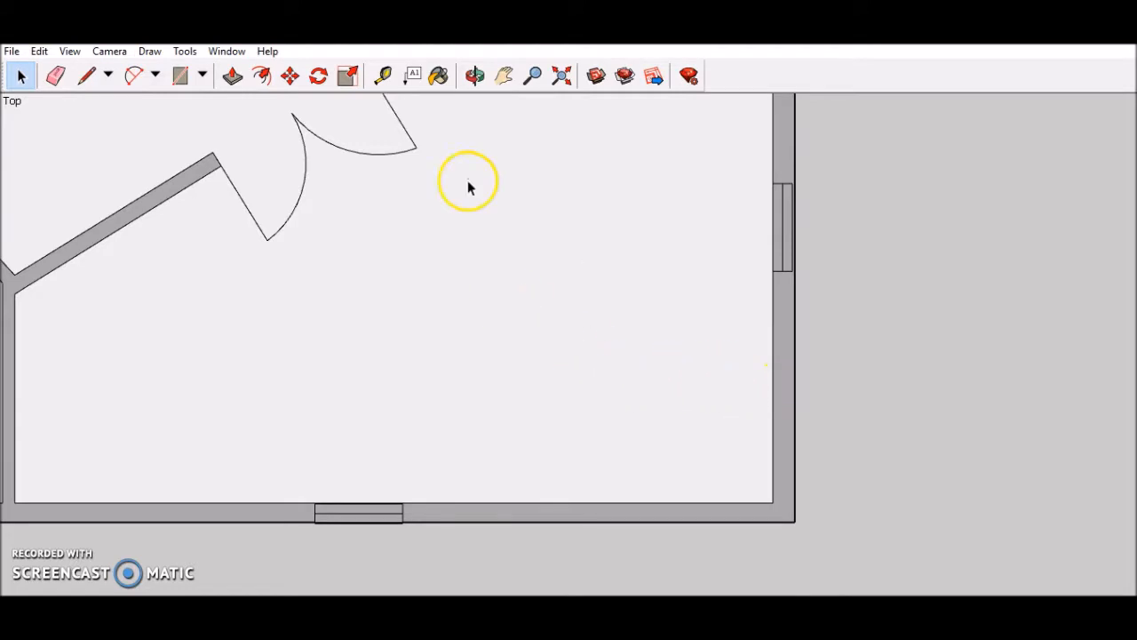
- Review the emptied floor plan against the list of required rooms and objects in the Assignment 2 text
click(503, 75)
scroll(331, 238, down, 3)
scroll(332, 238, down, 3)
drag(325, 223, 363, 364)
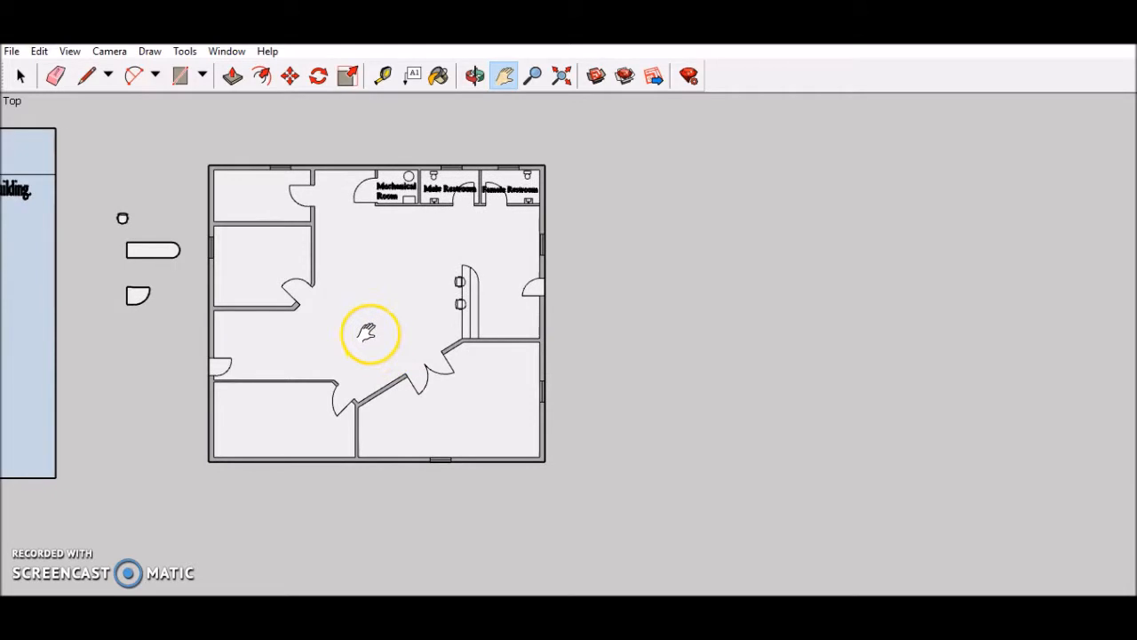
scroll(373, 335, up, 3)
scroll(373, 333, down, 1)
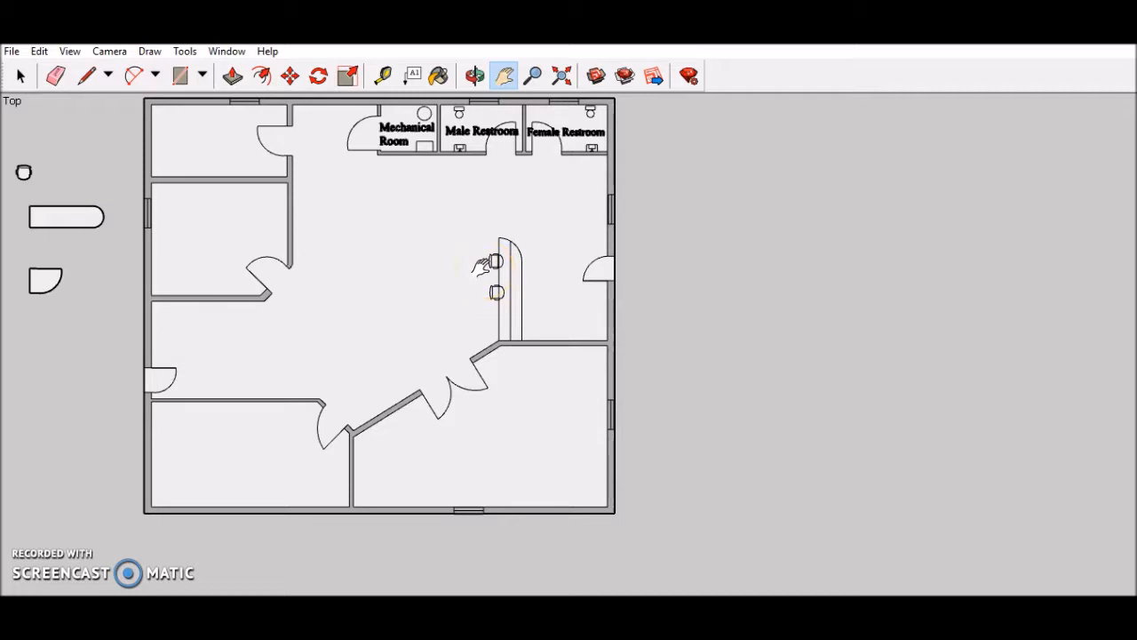
drag(267, 283, 854, 347)
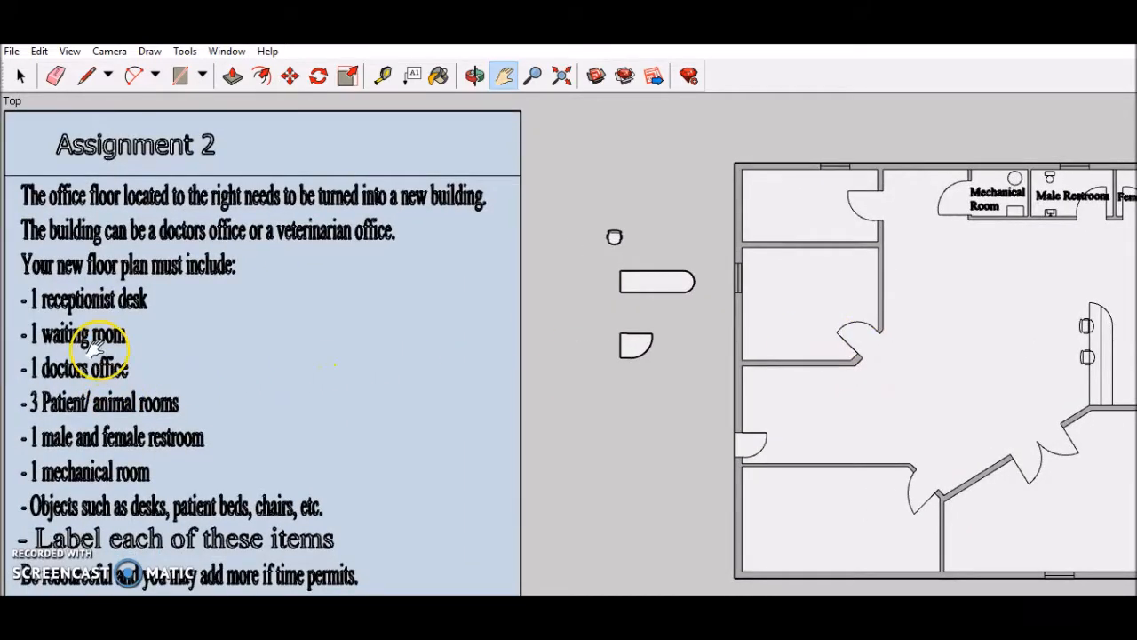
drag(817, 336, 376, 190)
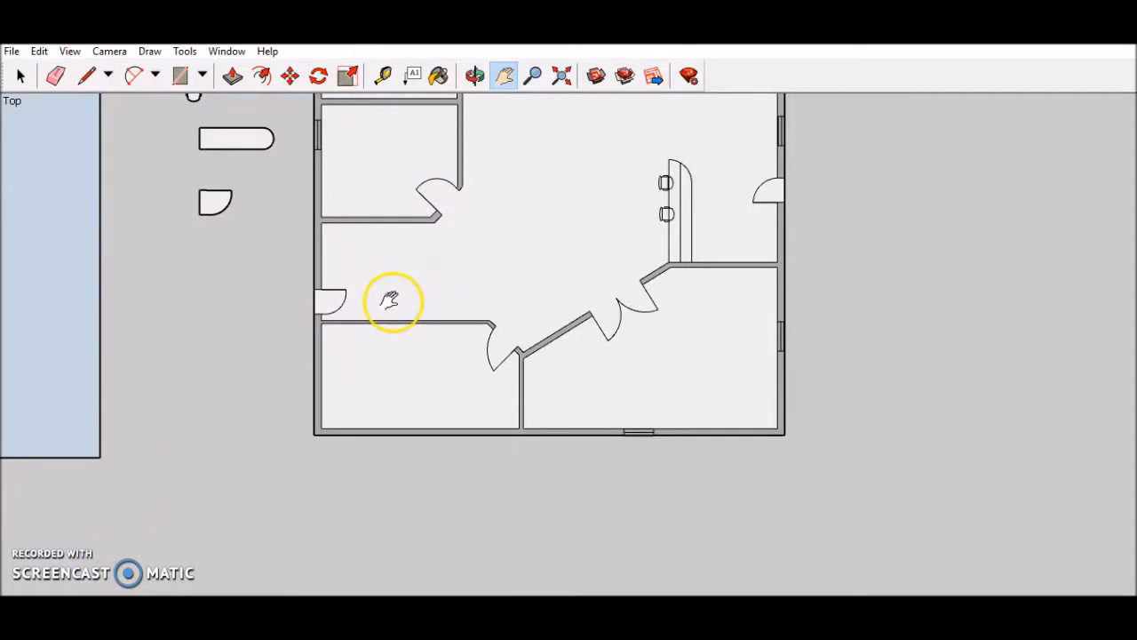
drag(553, 169, 756, 299)
drag(340, 320, 566, 305)
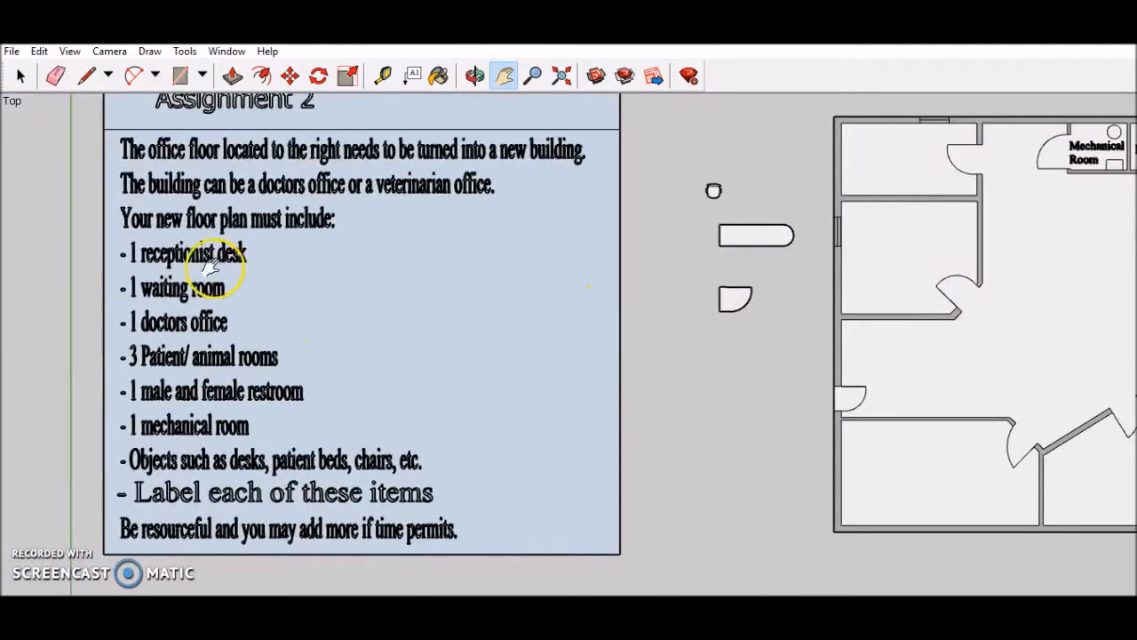
drag(908, 299, 928, 255)
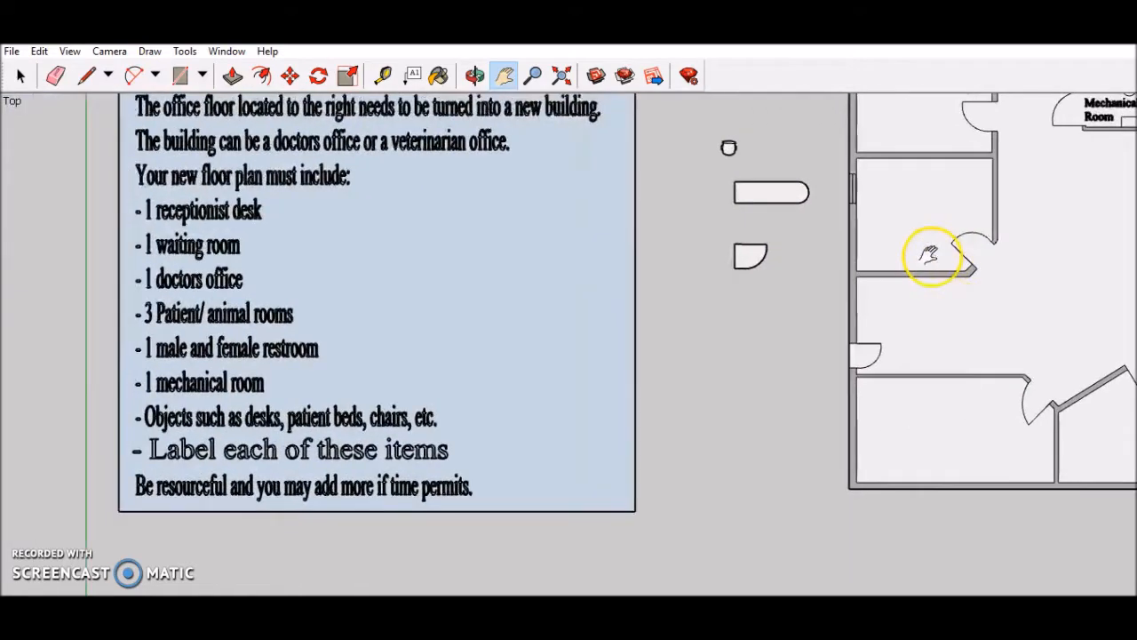
drag(940, 272, 362, 319)
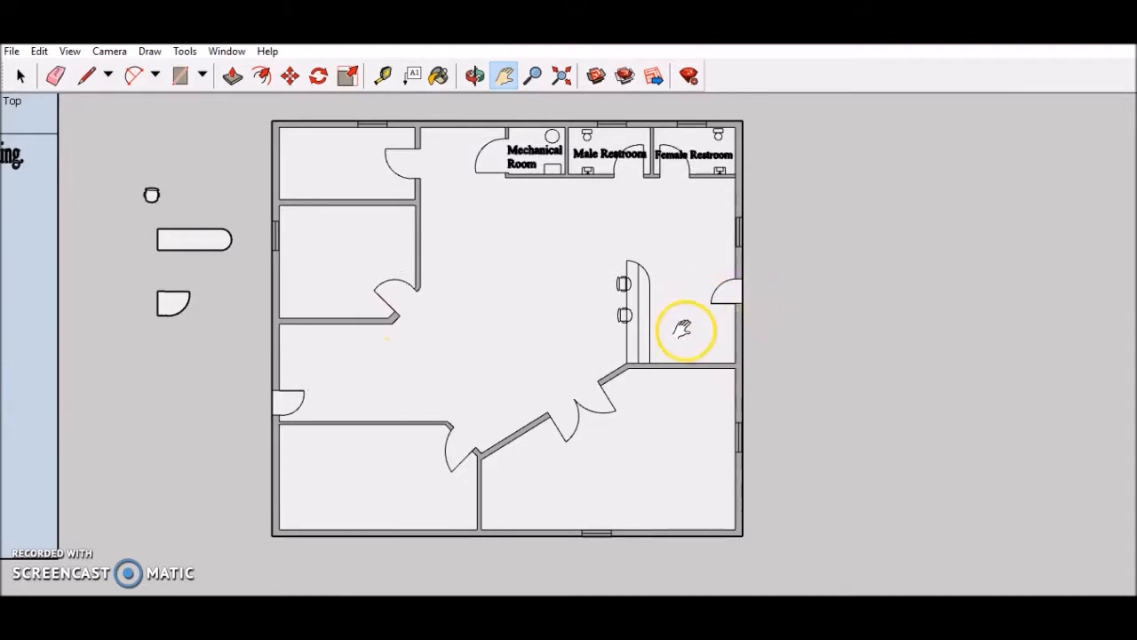
drag(686, 340, 668, 327)
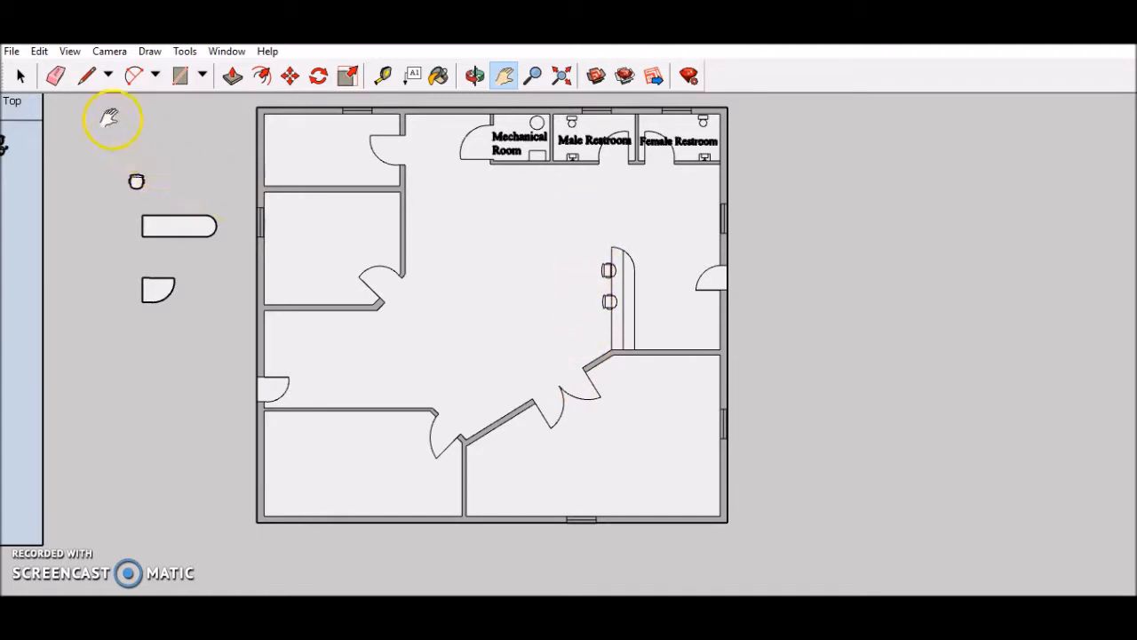
- Draw a straight vertical line from the wall end beside the double doors up to the lower wall of the Male Restroom
click(87, 76)
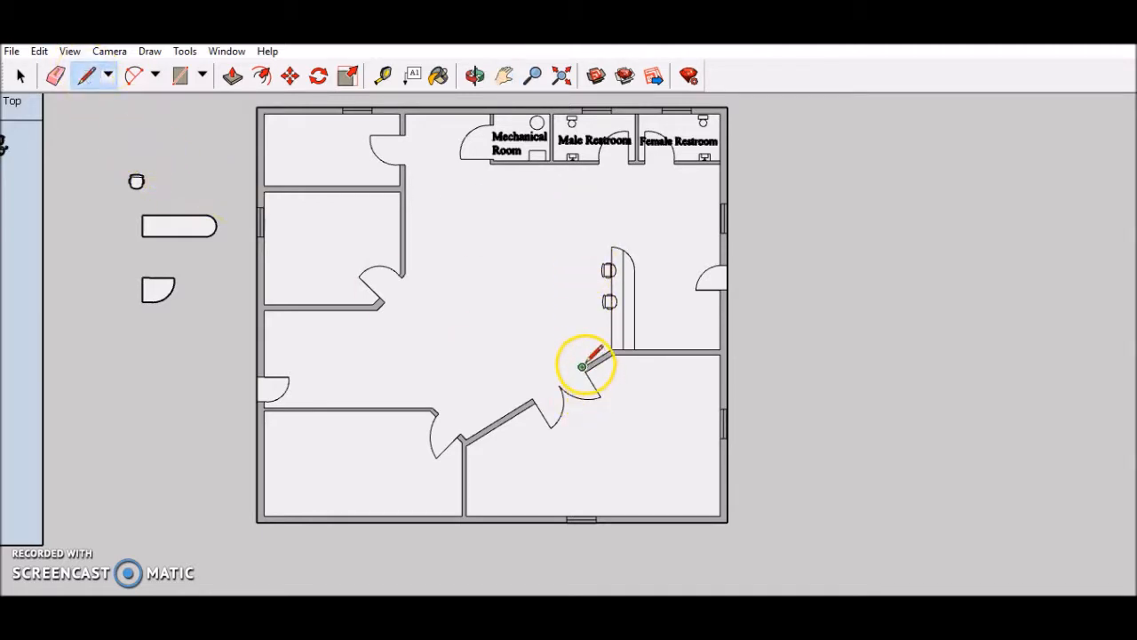
scroll(582, 365, up, 3)
scroll(573, 364, down, 2)
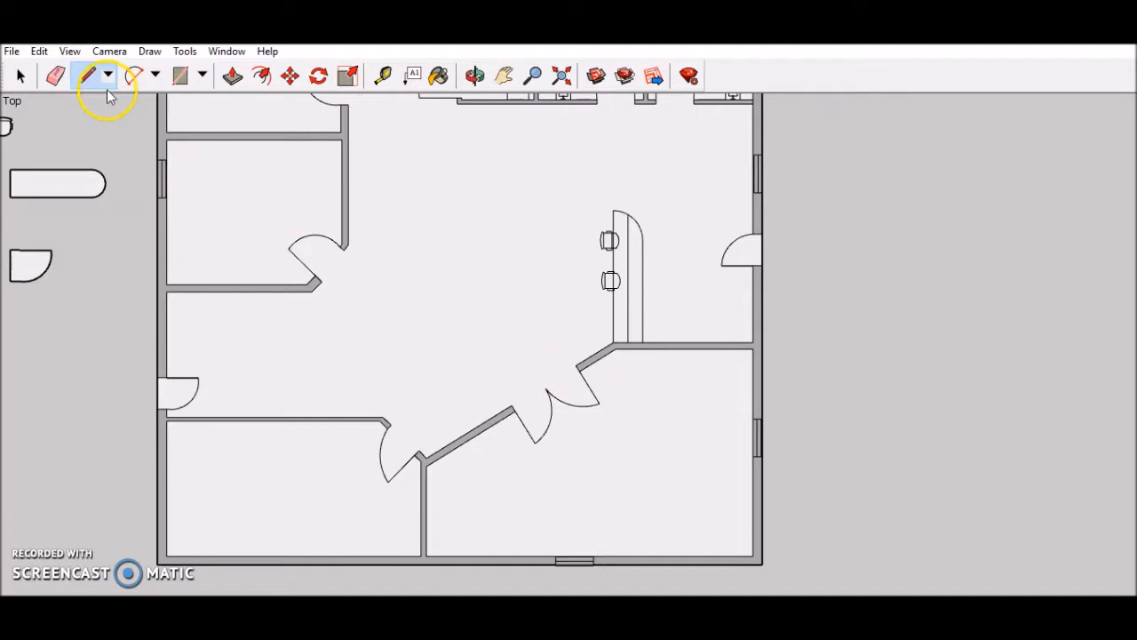
scroll(542, 386, up, 3)
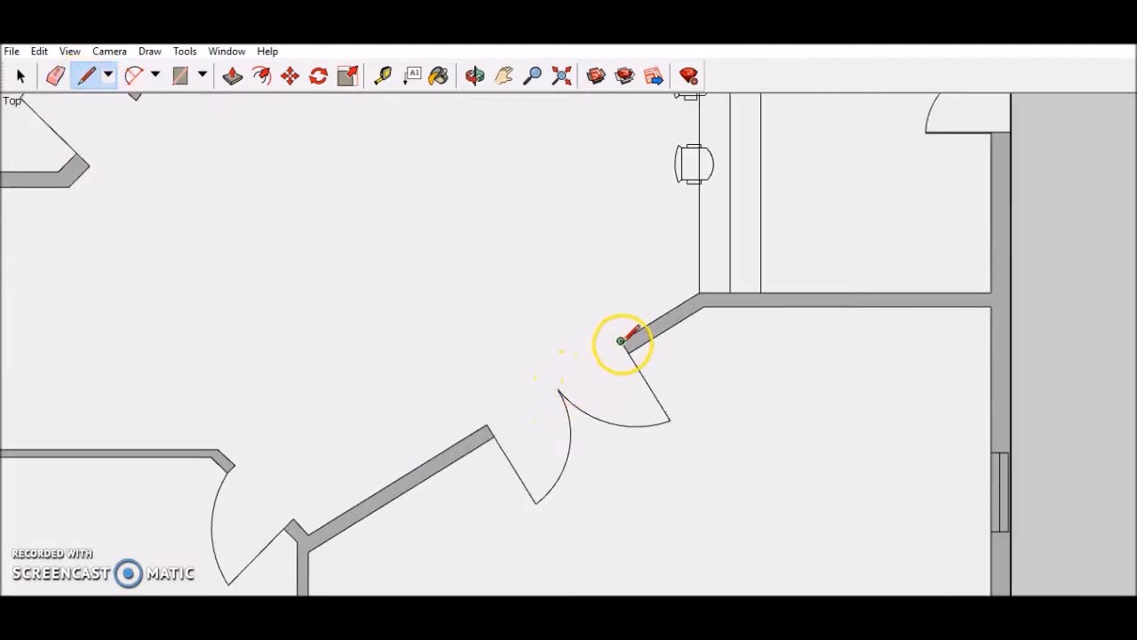
scroll(620, 340, up, 1)
click(620, 342)
scroll(626, 298, down, 6)
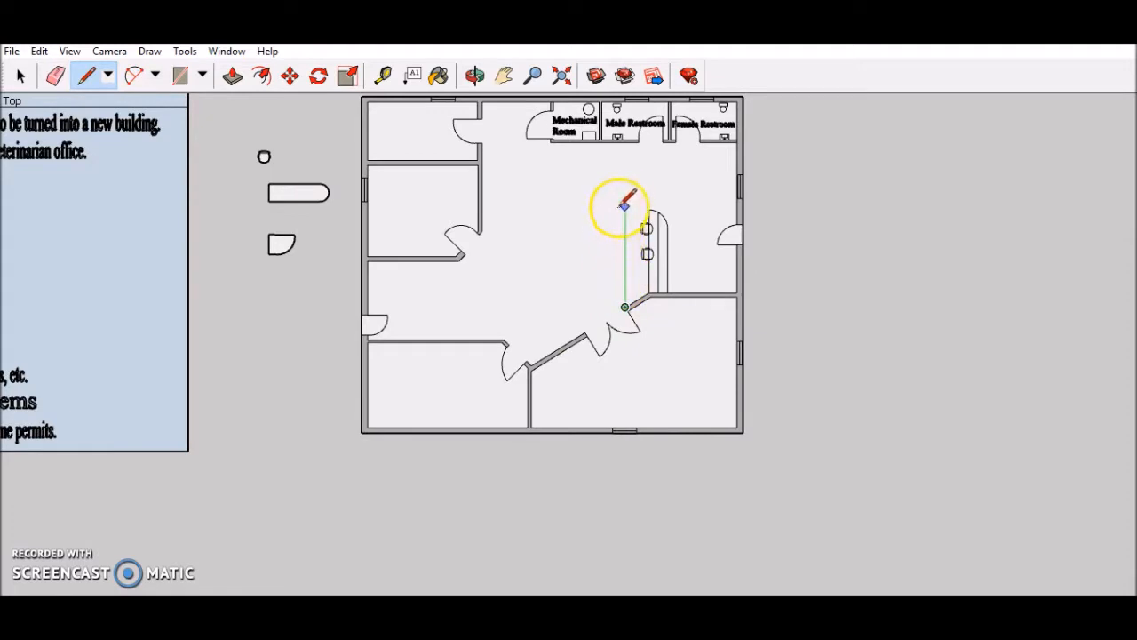
scroll(624, 140, up, 1)
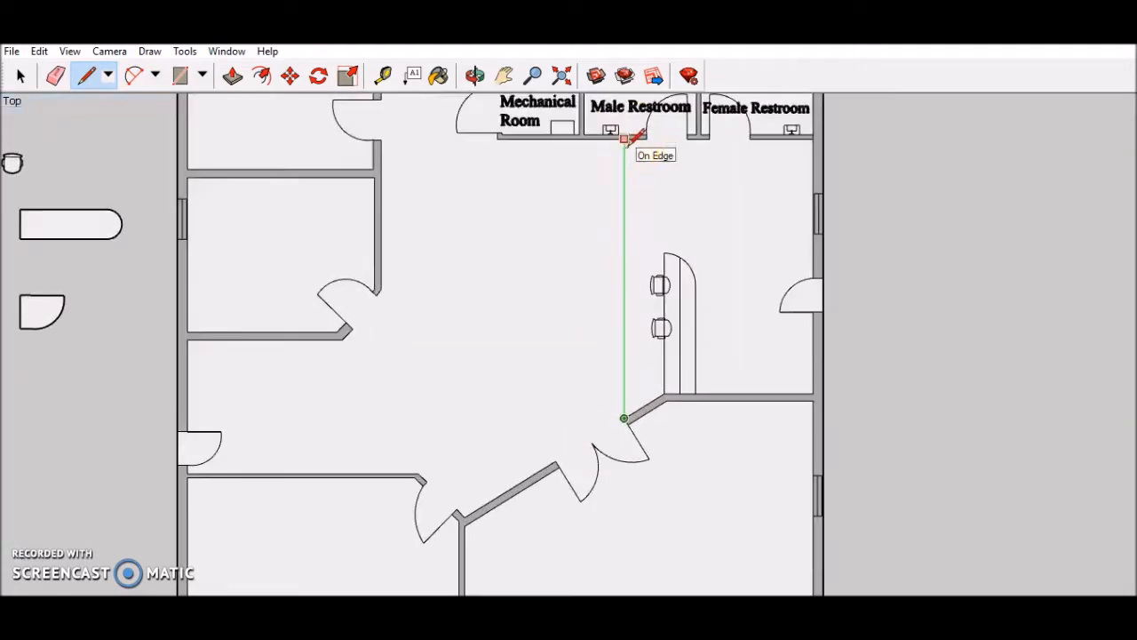
click(625, 139)
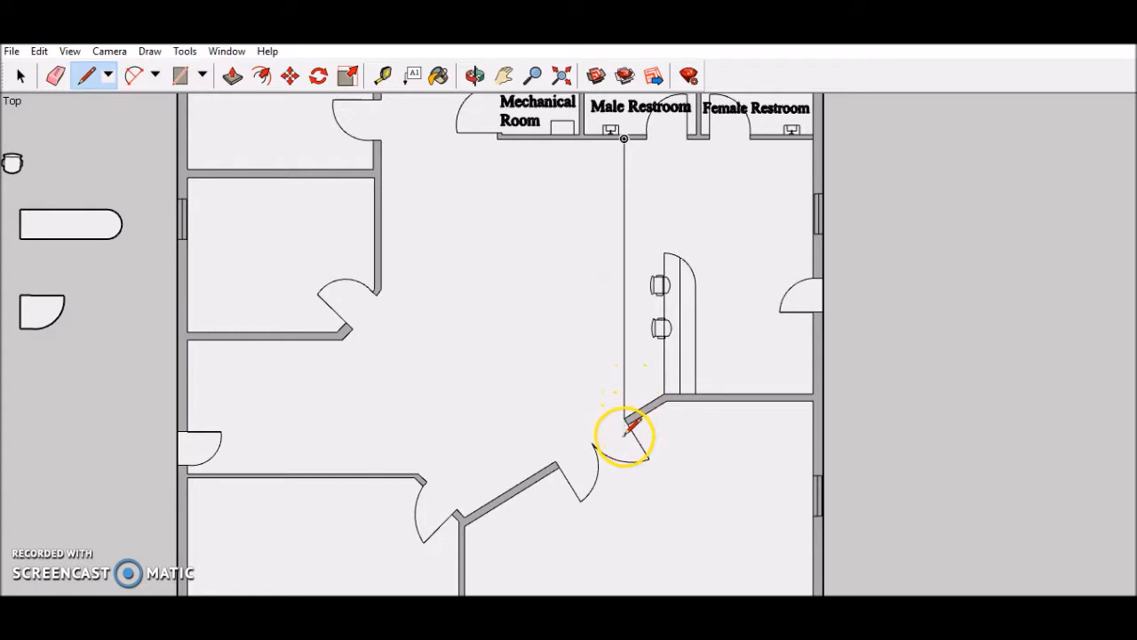
- Erase the double doors at the entrance of the former Conference Room
scroll(625, 420, up, 3)
scroll(625, 420, down, 4)
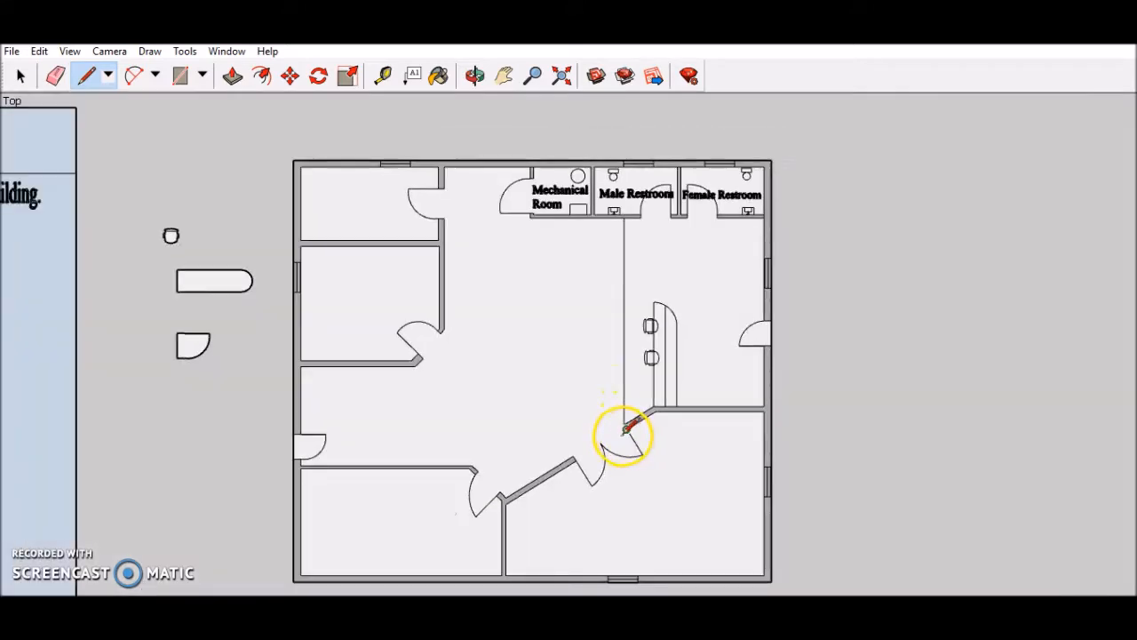
click(55, 75)
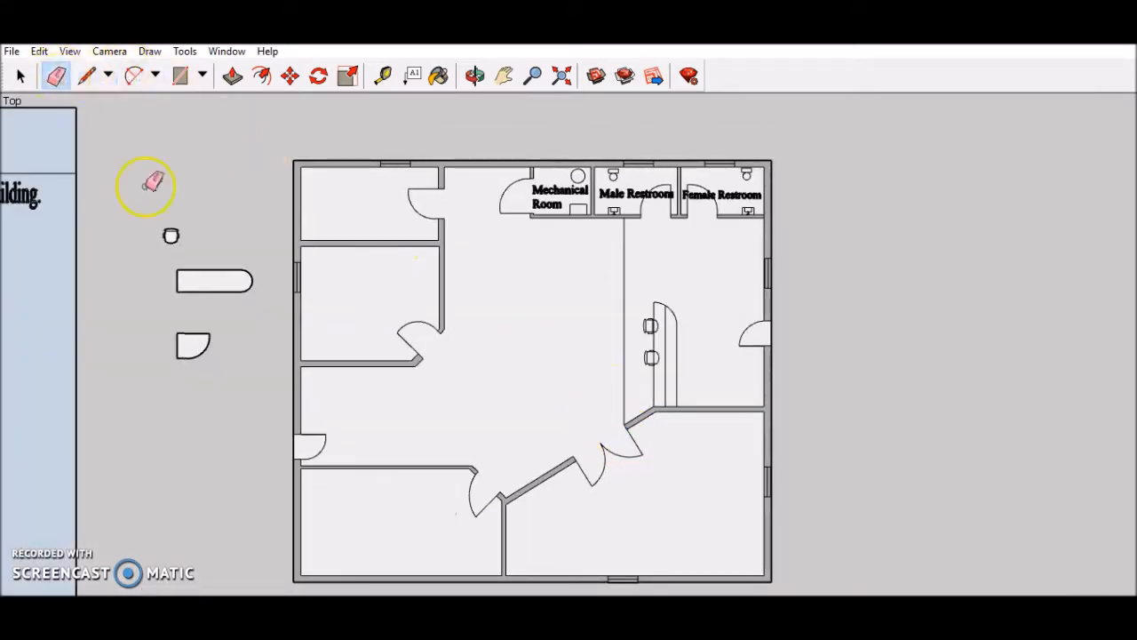
click(634, 444)
click(605, 463)
drag(605, 462, 591, 471)
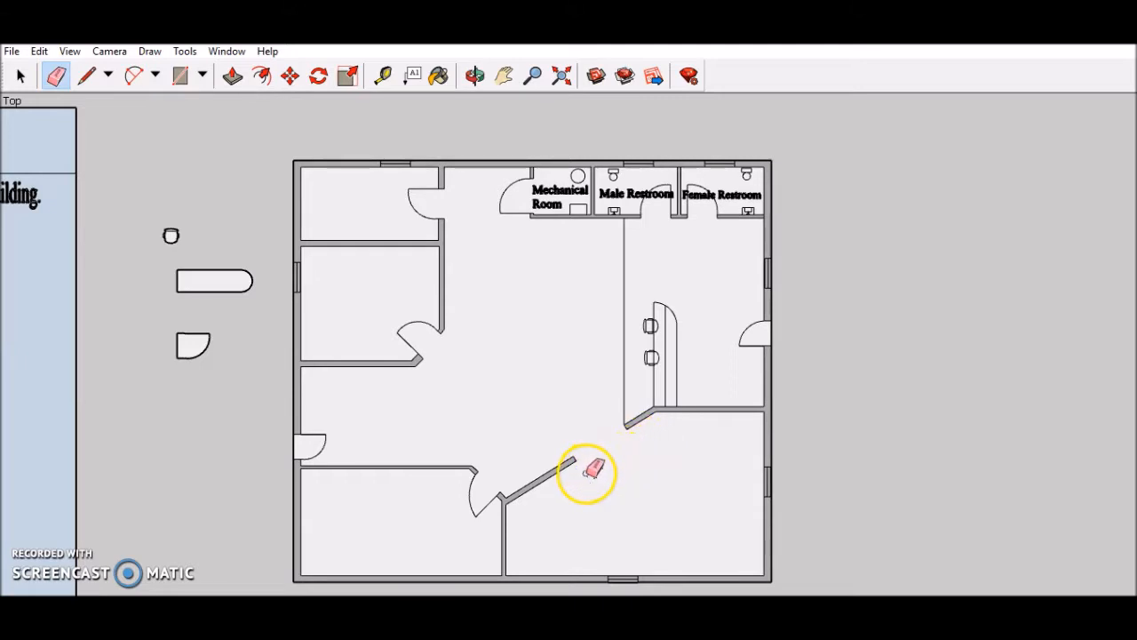
- Try to erase the diagonal wall segment of the former Conference Room directly by its edges
drag(579, 454, 584, 455)
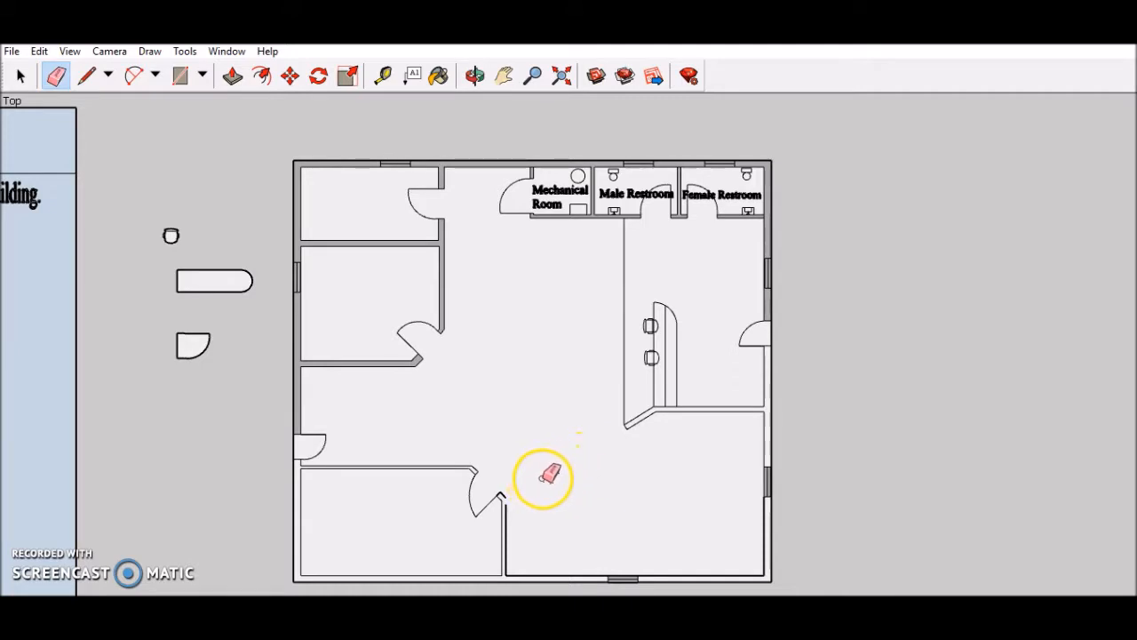
click(304, 464)
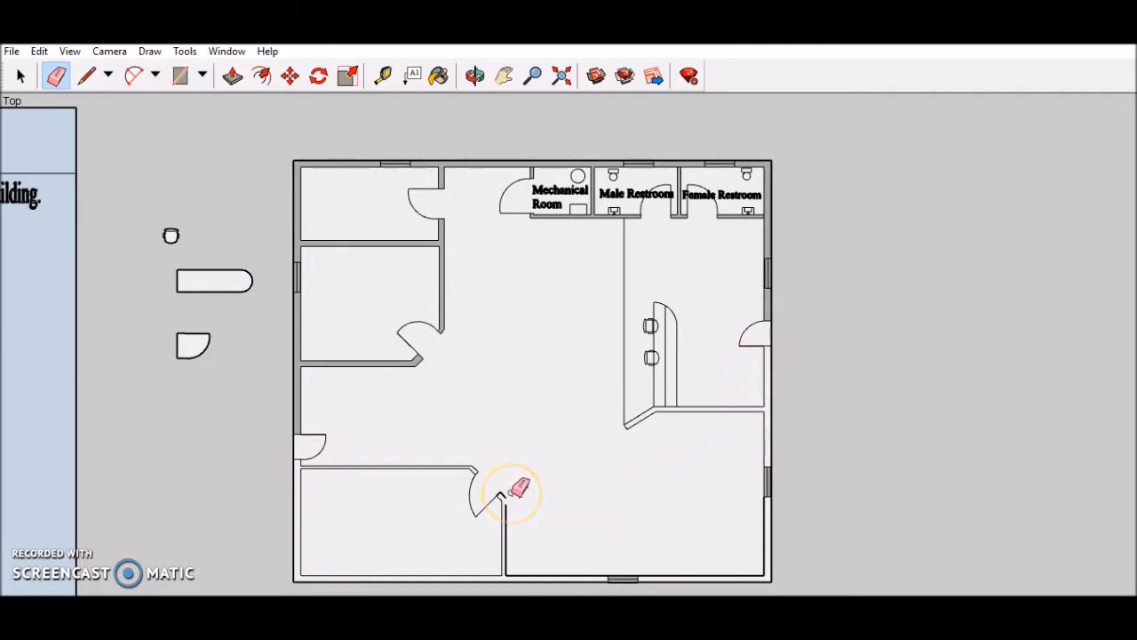
- Draw a line separating the diagonal wall from the vertical wall at their junction, and erase the diagonal wall segment
scroll(522, 475, up, 5)
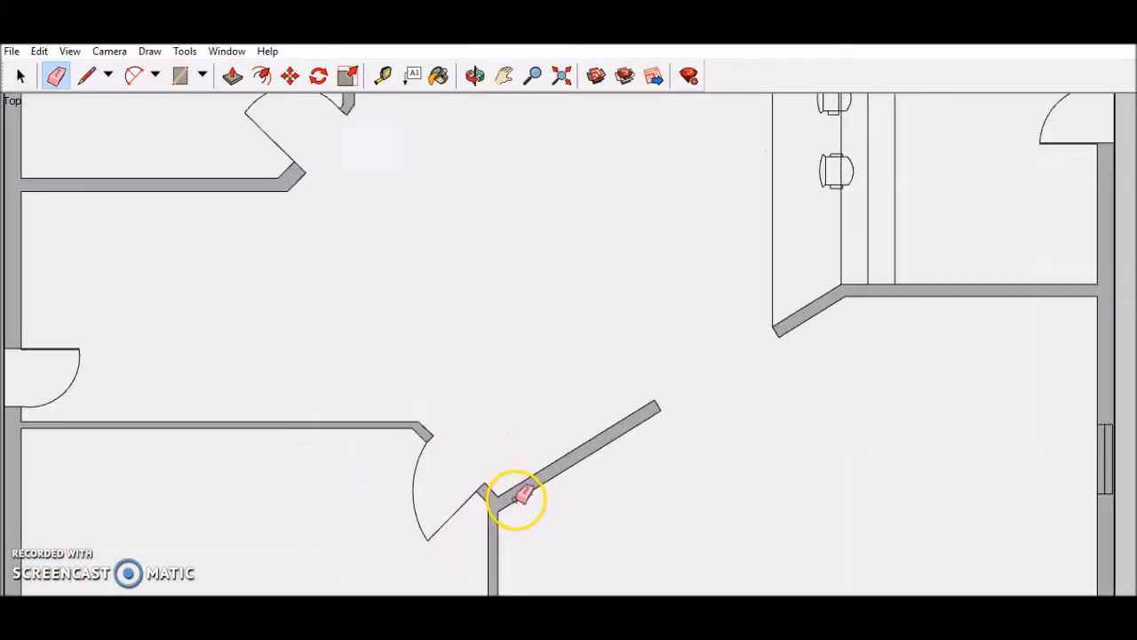
click(86, 75)
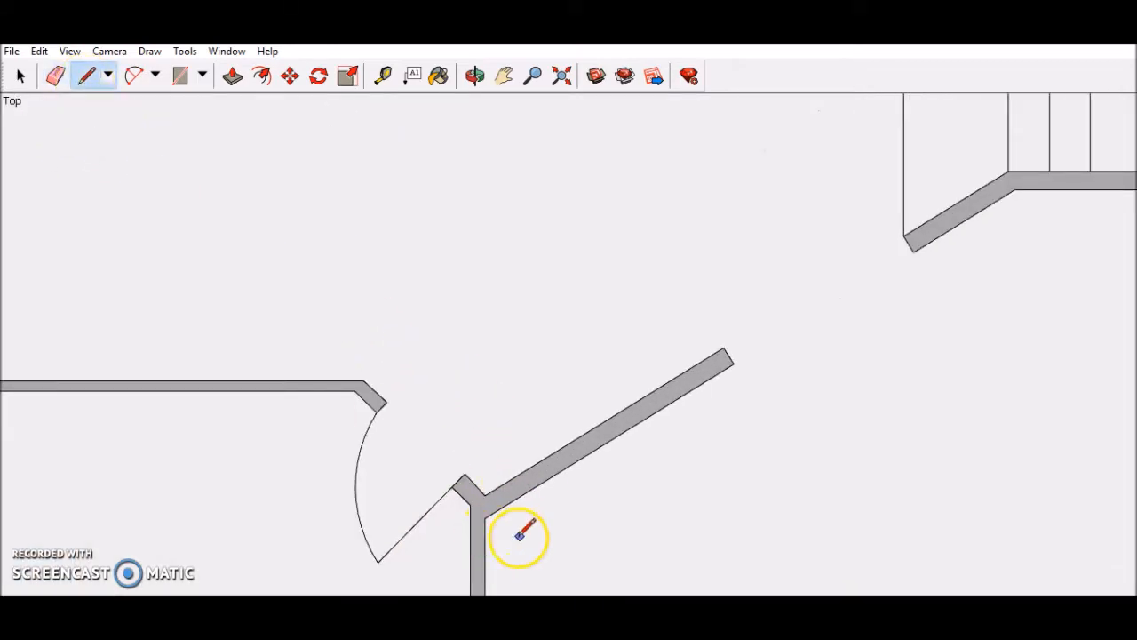
click(484, 494)
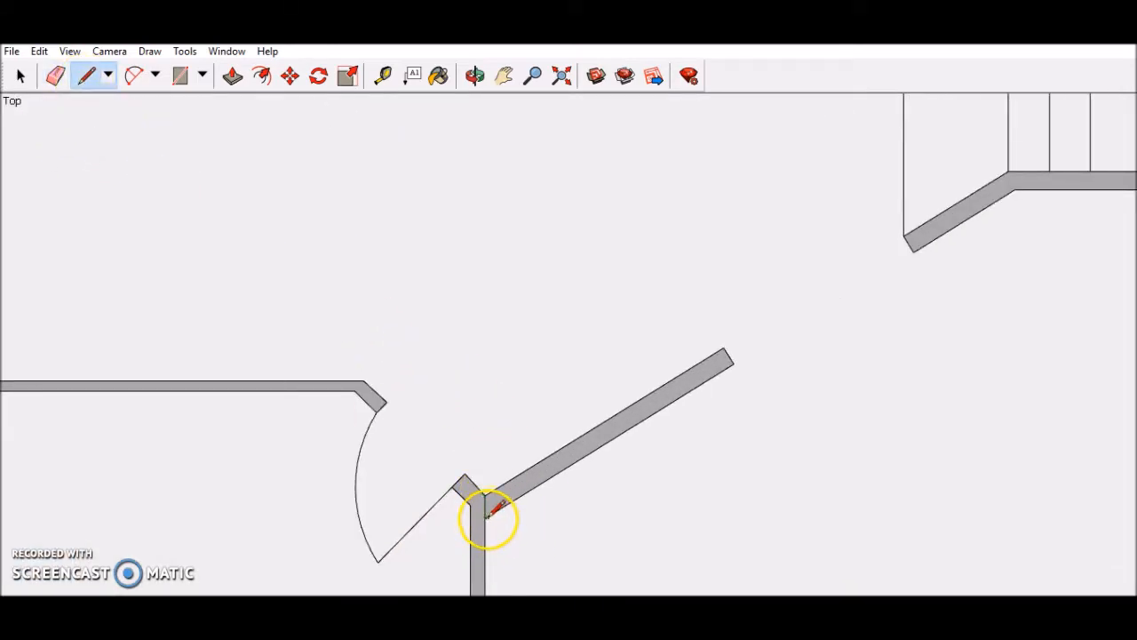
click(521, 493)
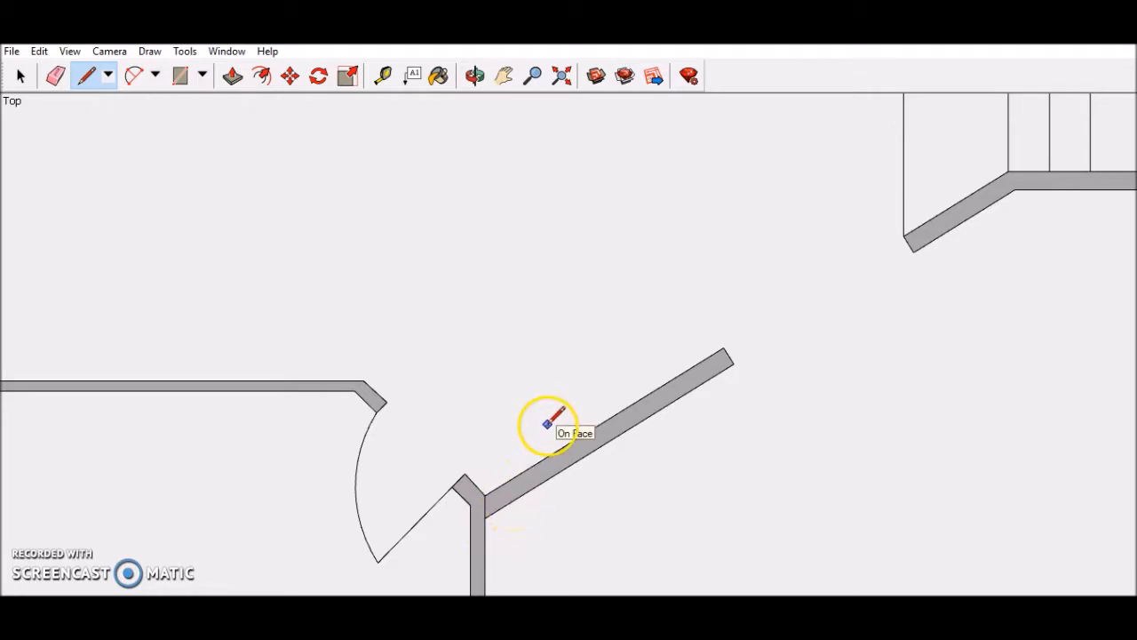
click(55, 75)
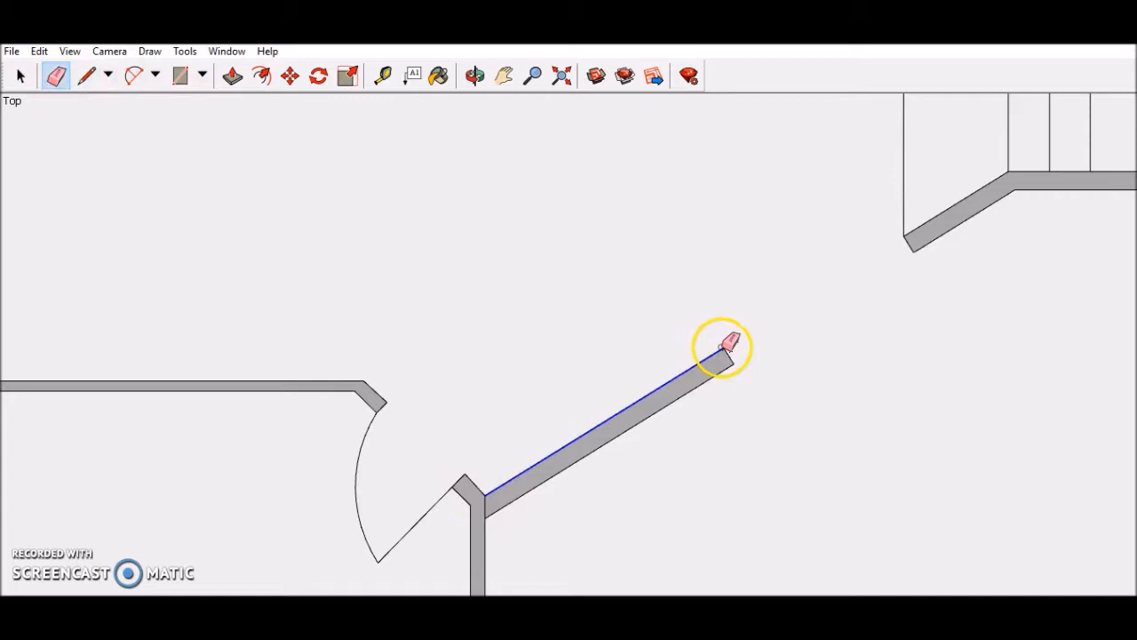
click(722, 350)
click(730, 358)
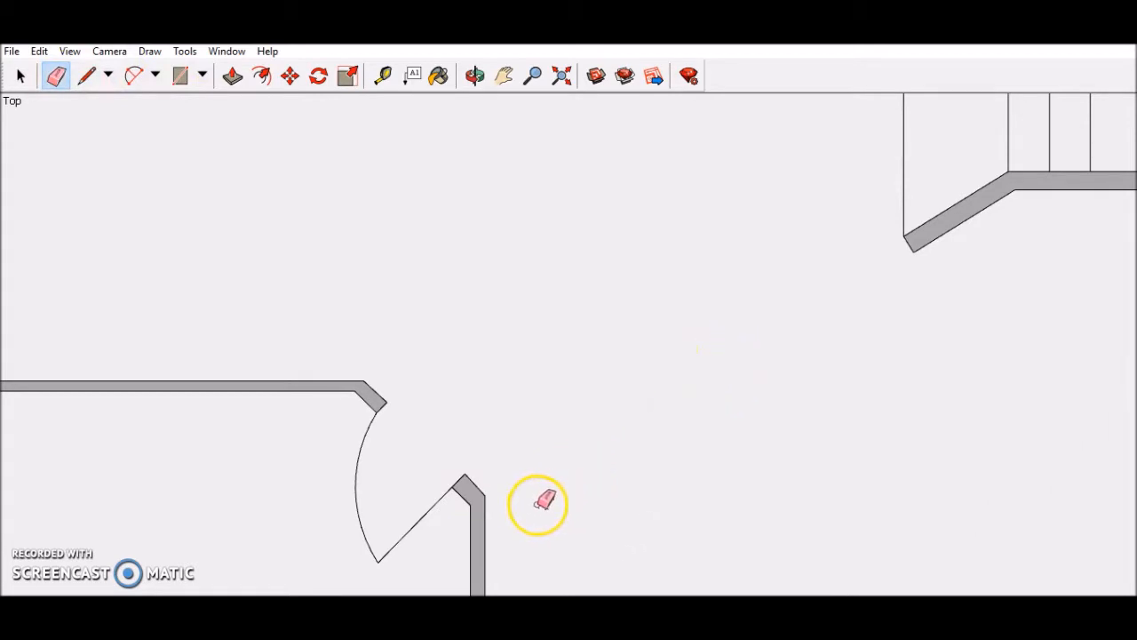
- Close the exterior wall's inner edge at the upper-left room's side wall, and erase the short wall stub and the room's door
scroll(537, 505, down, 5)
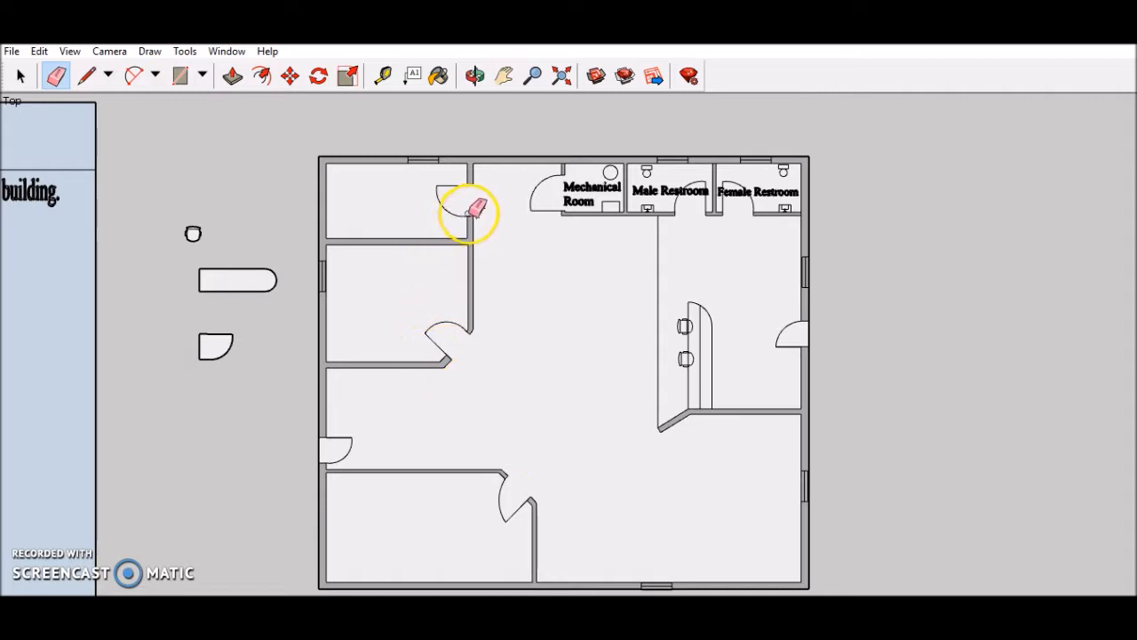
scroll(480, 208, up, 3)
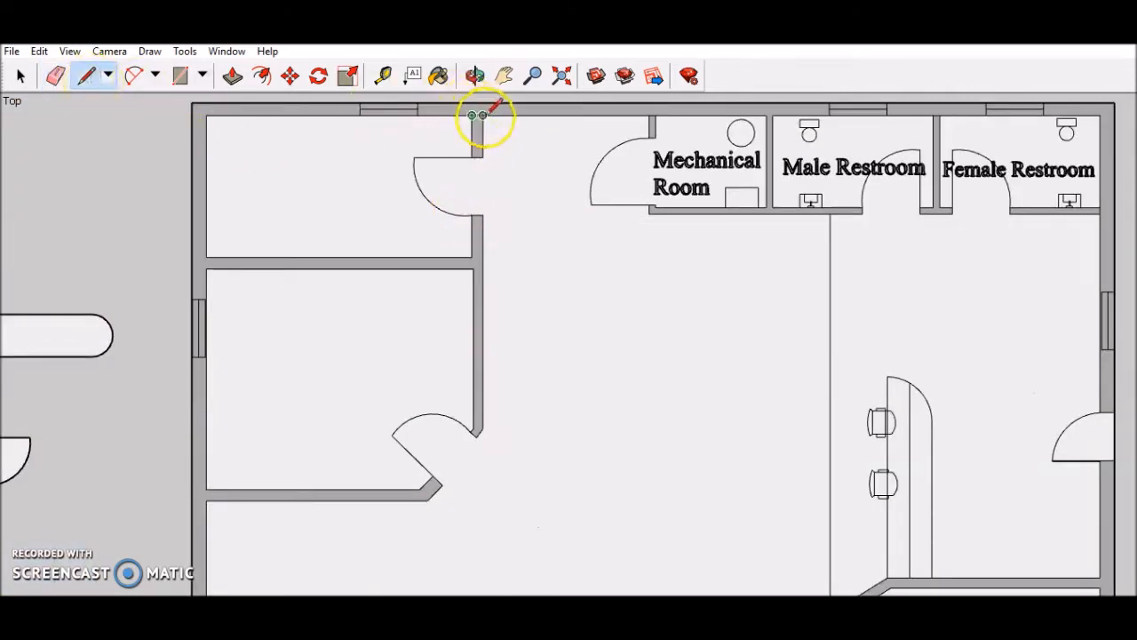
click(55, 78)
mouse_move(484, 157)
mouse_down()
mouse_move(471, 153)
mouse_move(426, 186)
mouse_up()
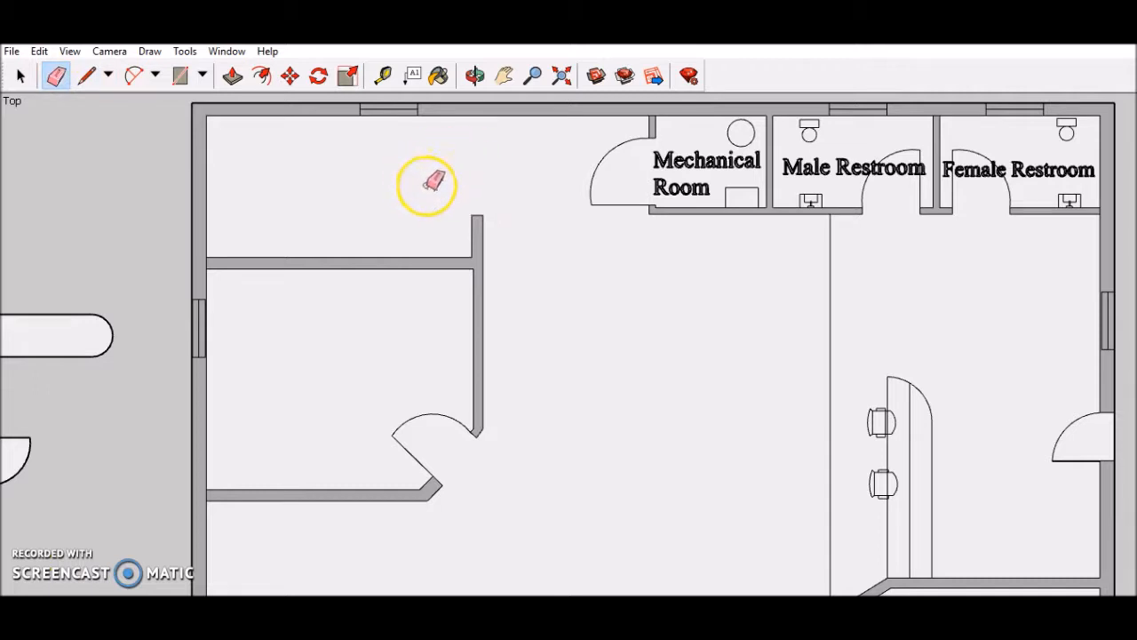
- Erase the vertical wall of the left-hand rooms and the horizontal wall dividing them
drag(472, 218, 476, 218)
click(484, 232)
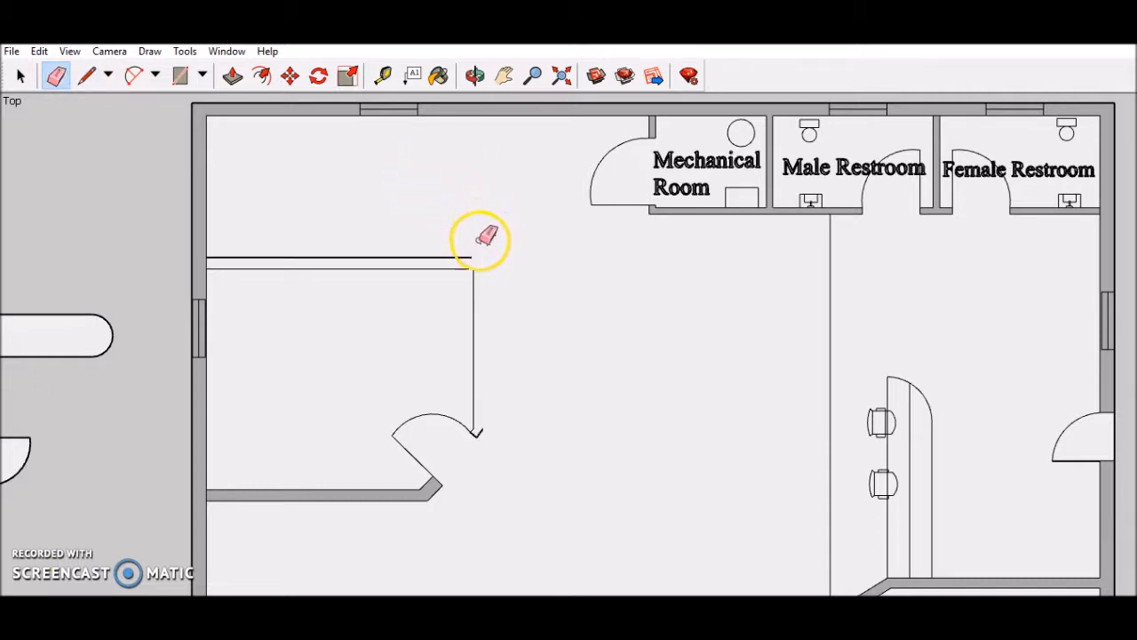
click(473, 266)
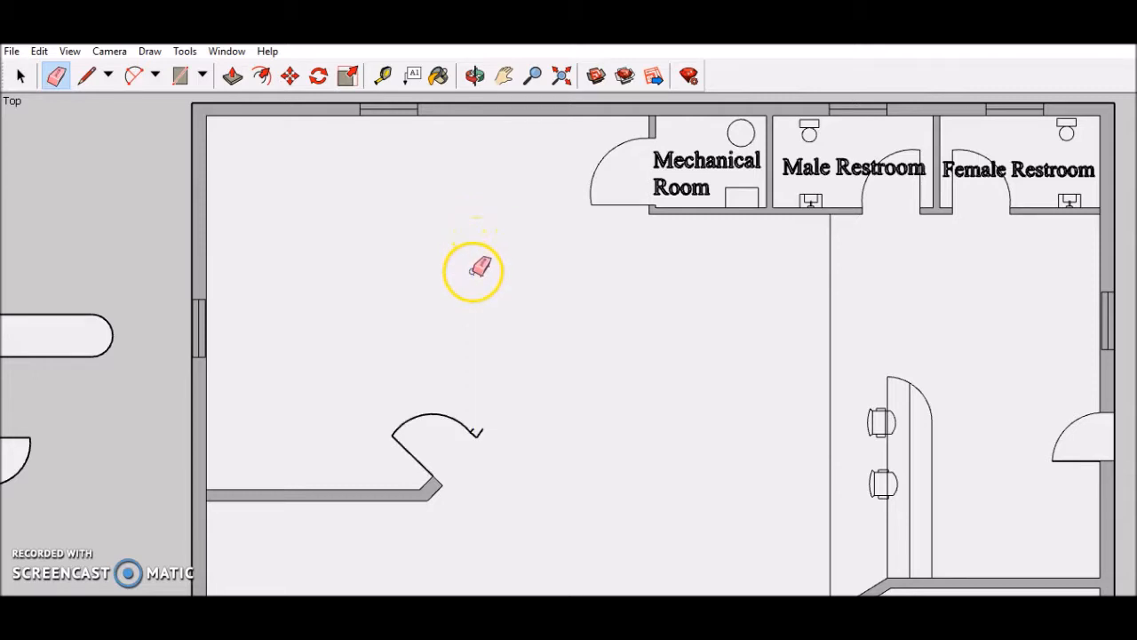
- Erase the remaining angled door and the horizontal wall below it on the left side of the plan
click(471, 431)
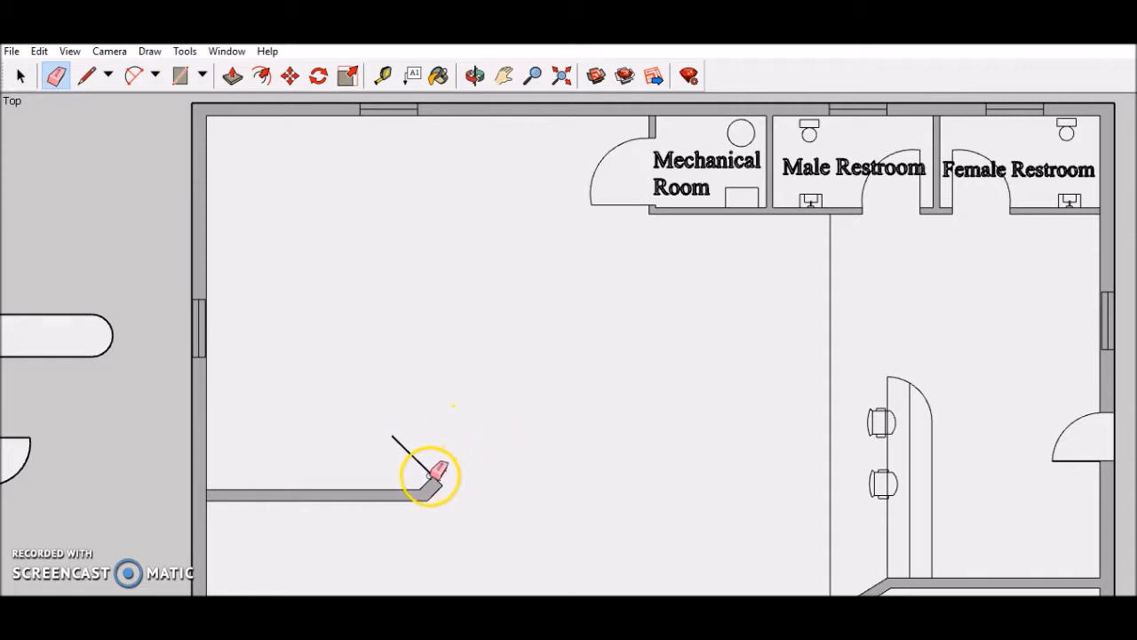
click(430, 475)
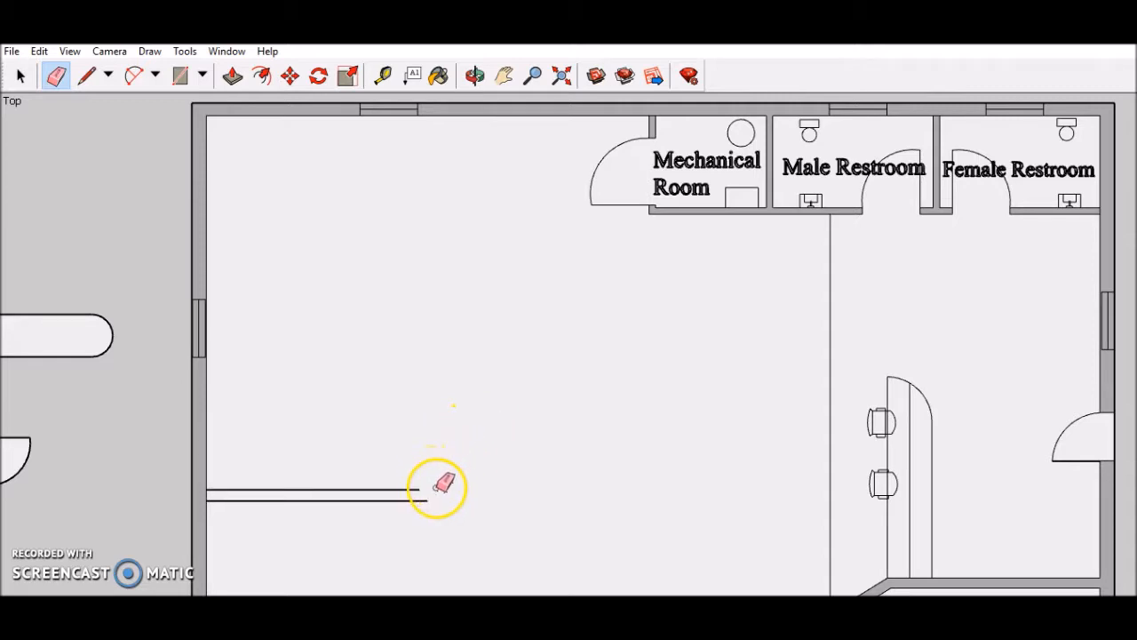
click(423, 500)
click(414, 489)
- Review the Assignment 2 list of required rooms and objects against the cleared floor plan
click(504, 75)
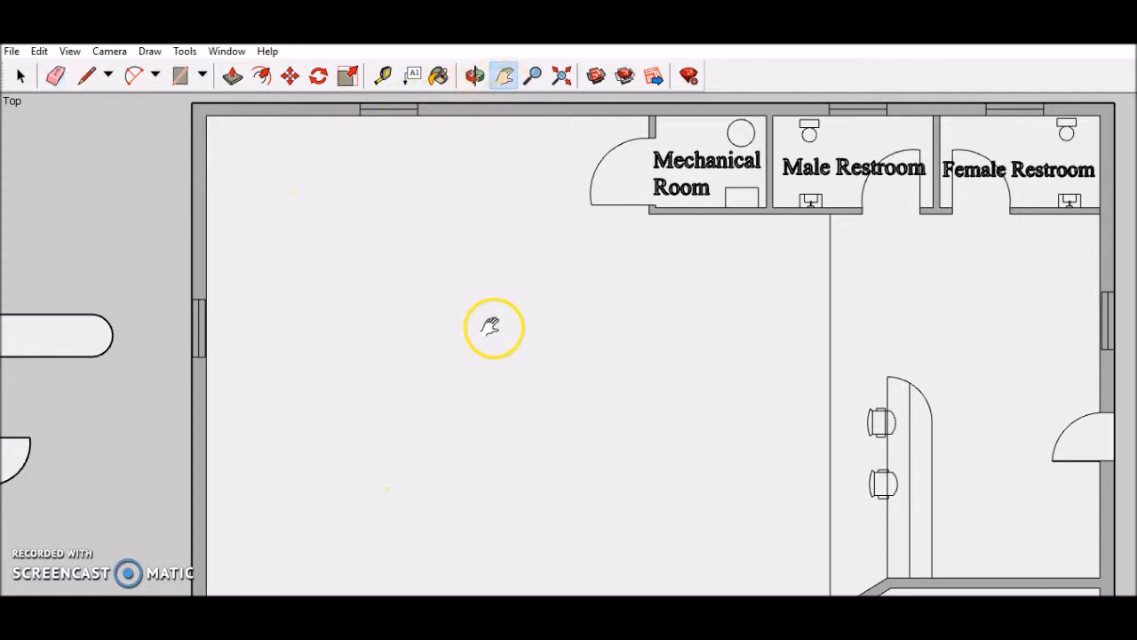
drag(494, 327, 505, 261)
scroll(559, 452, down, 3)
drag(587, 447, 538, 382)
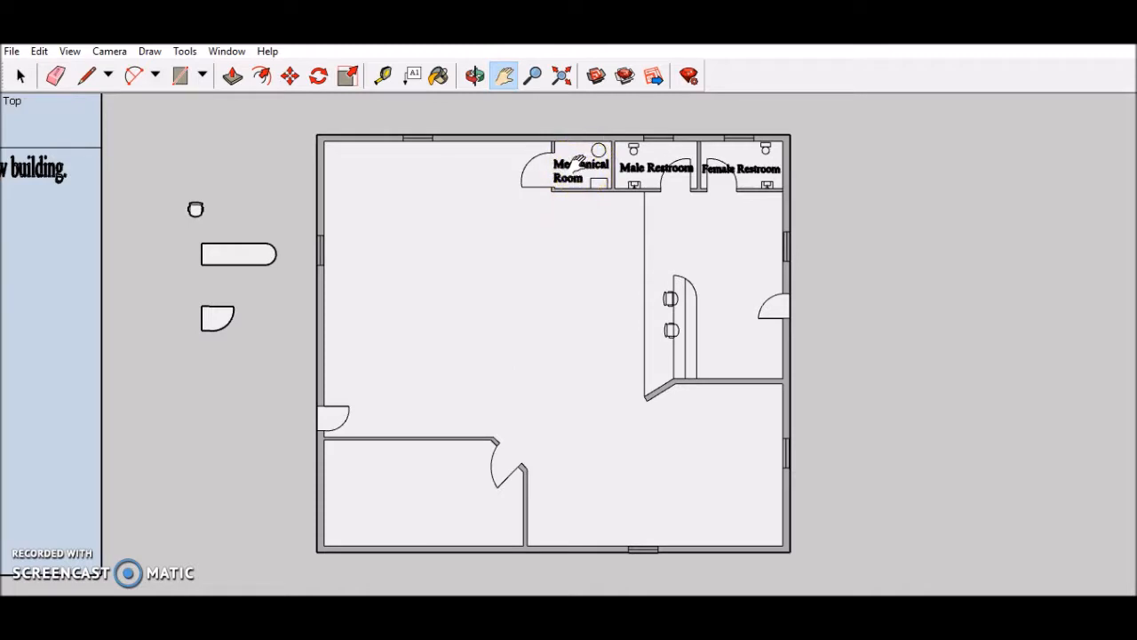
drag(522, 226, 835, 302)
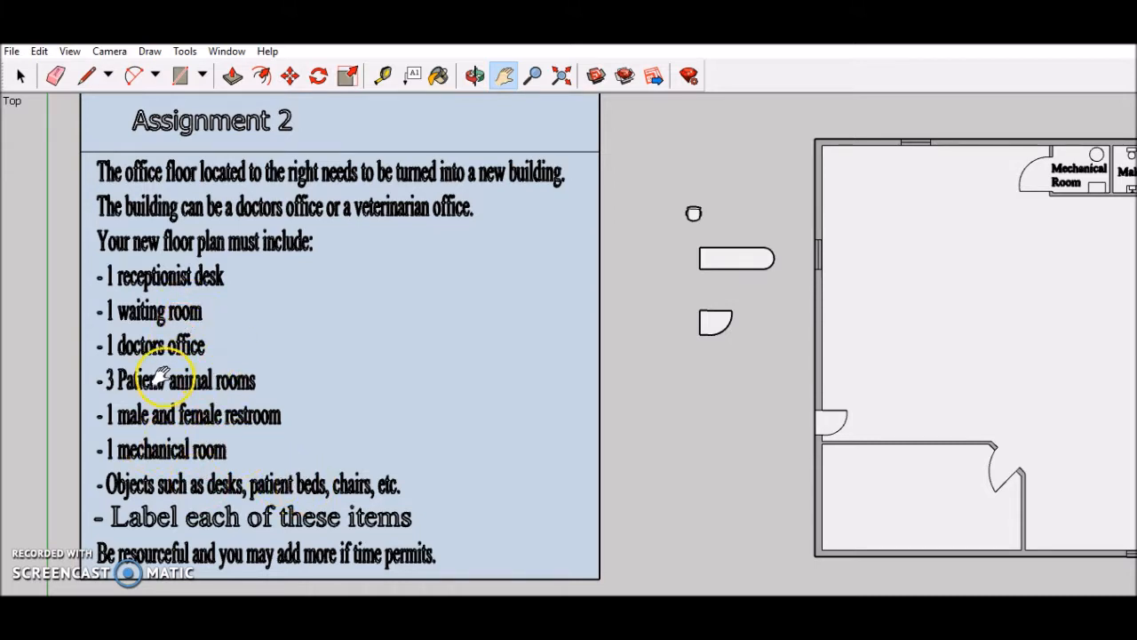
drag(878, 385, 452, 312)
drag(693, 308, 566, 332)
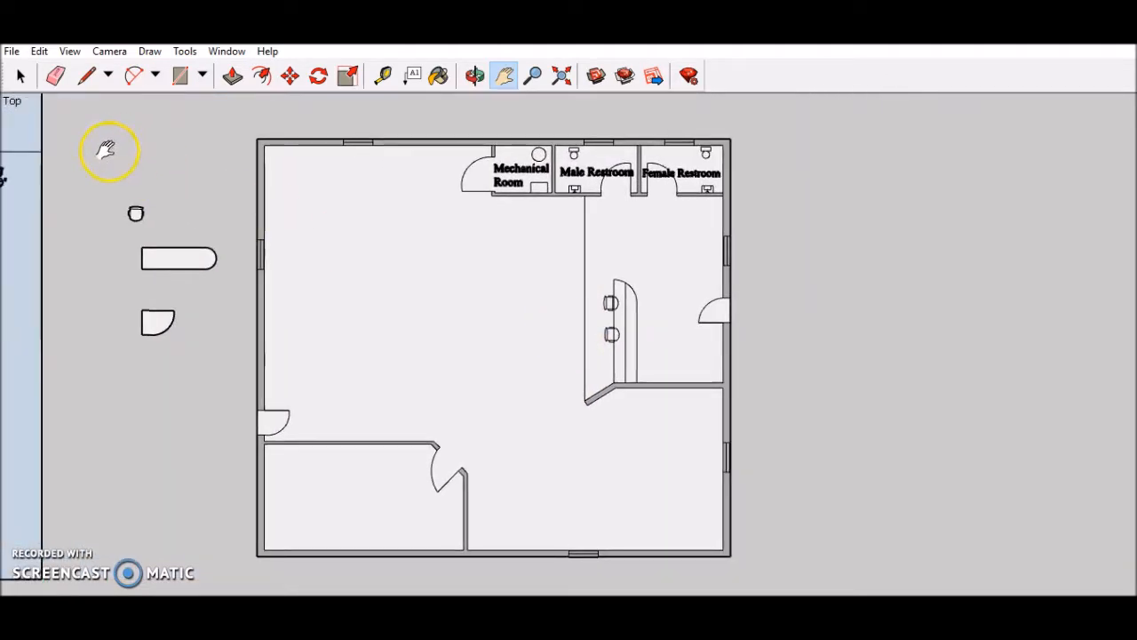
- Mark the thickness of a new partition along the Male Restroom wall's lower edge, starting from the existing vertical line
click(89, 78)
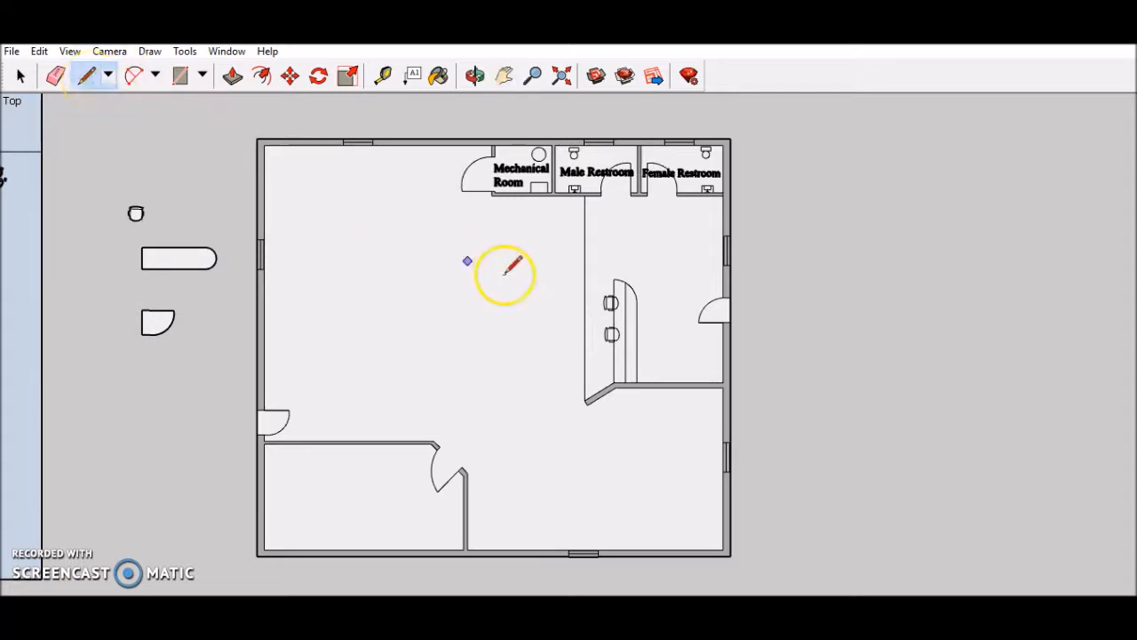
scroll(563, 302, up, 5)
scroll(563, 300, down, 4)
click(503, 76)
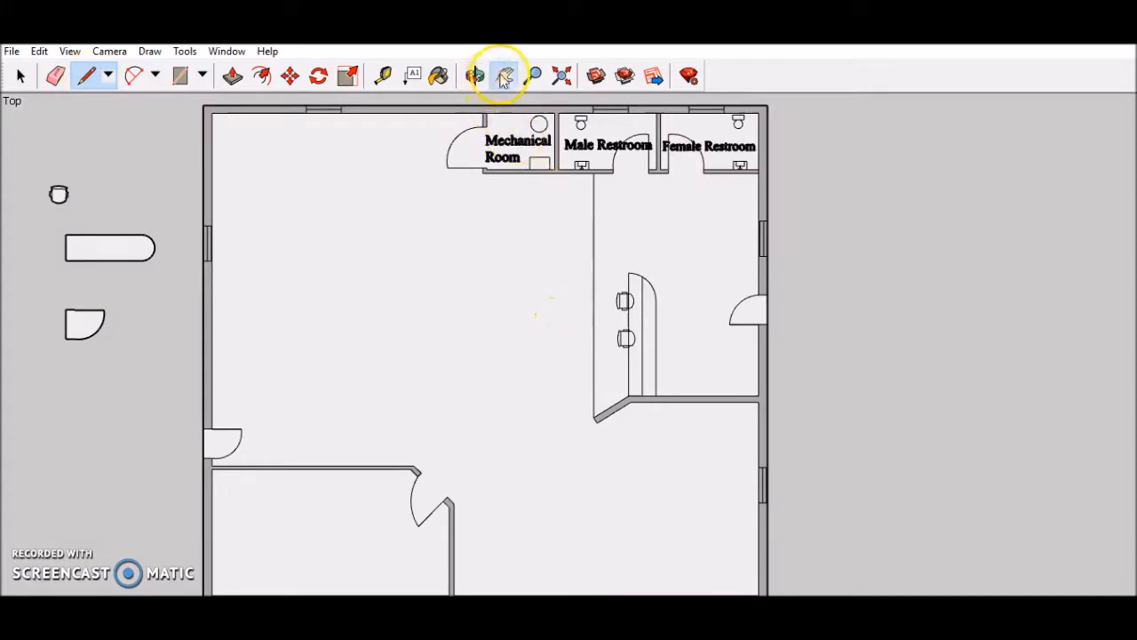
drag(551, 245, 550, 272)
scroll(542, 326, up, 3)
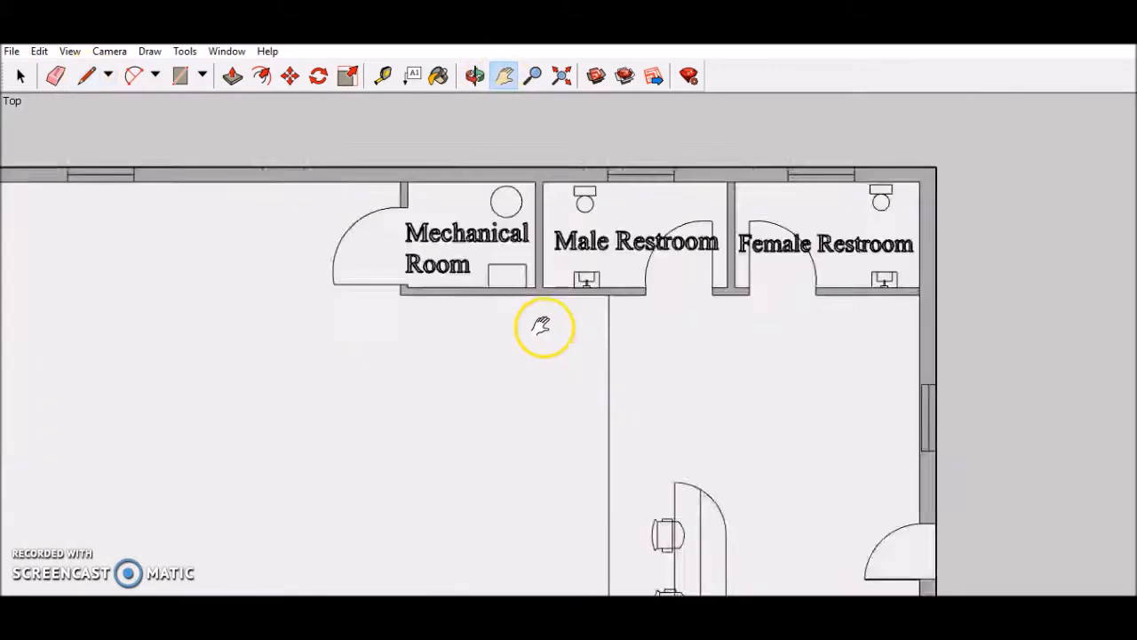
click(86, 75)
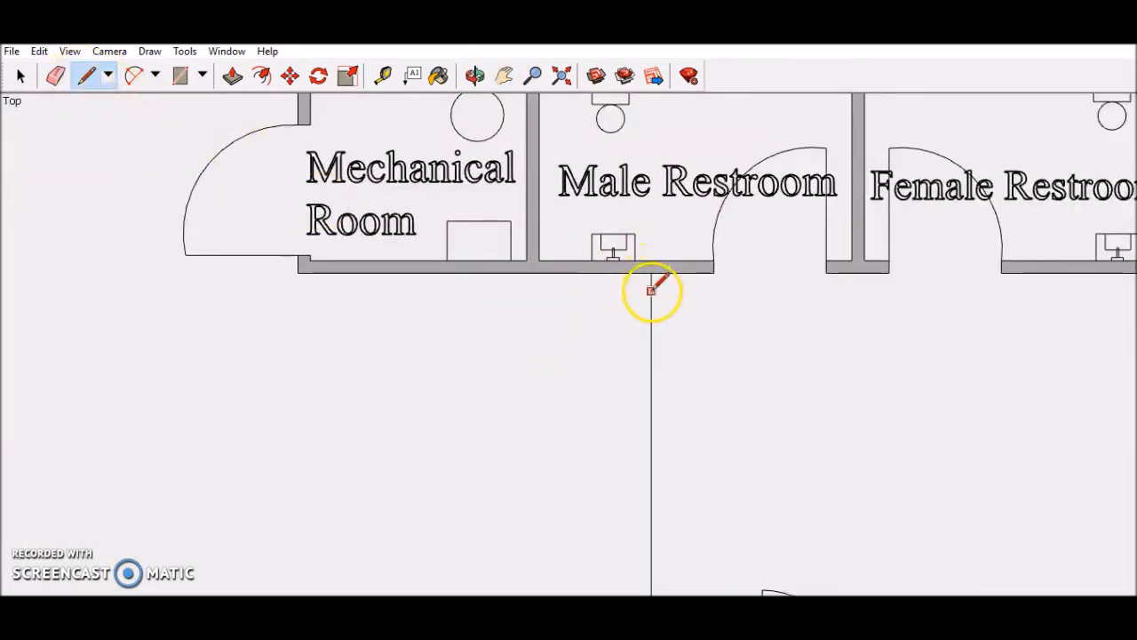
drag(652, 272, 682, 272)
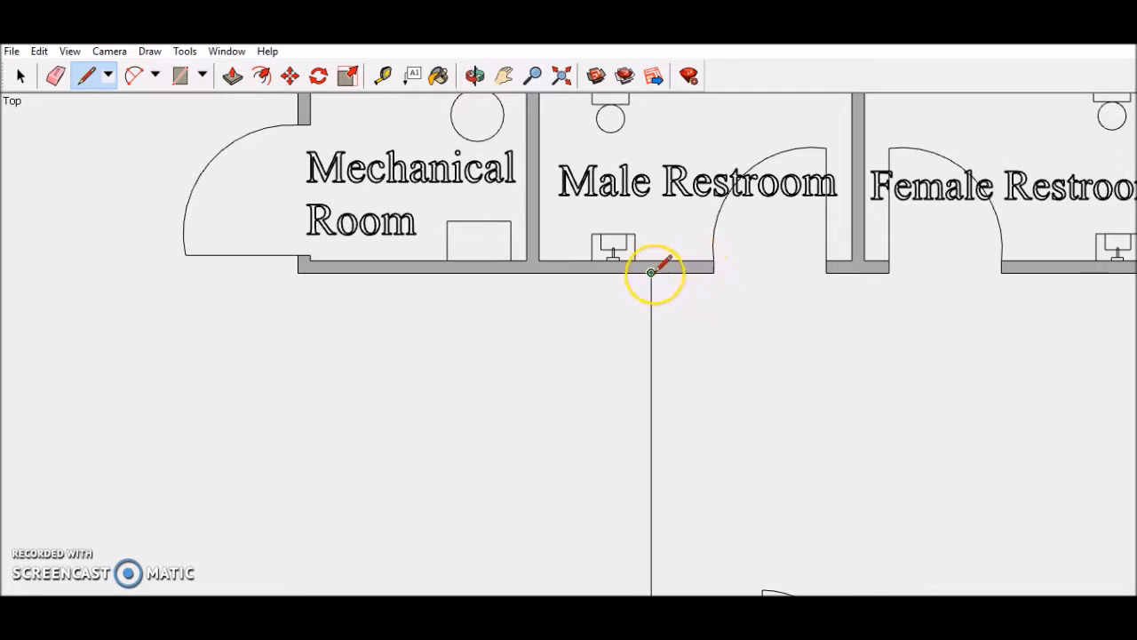
drag(651, 272, 601, 271)
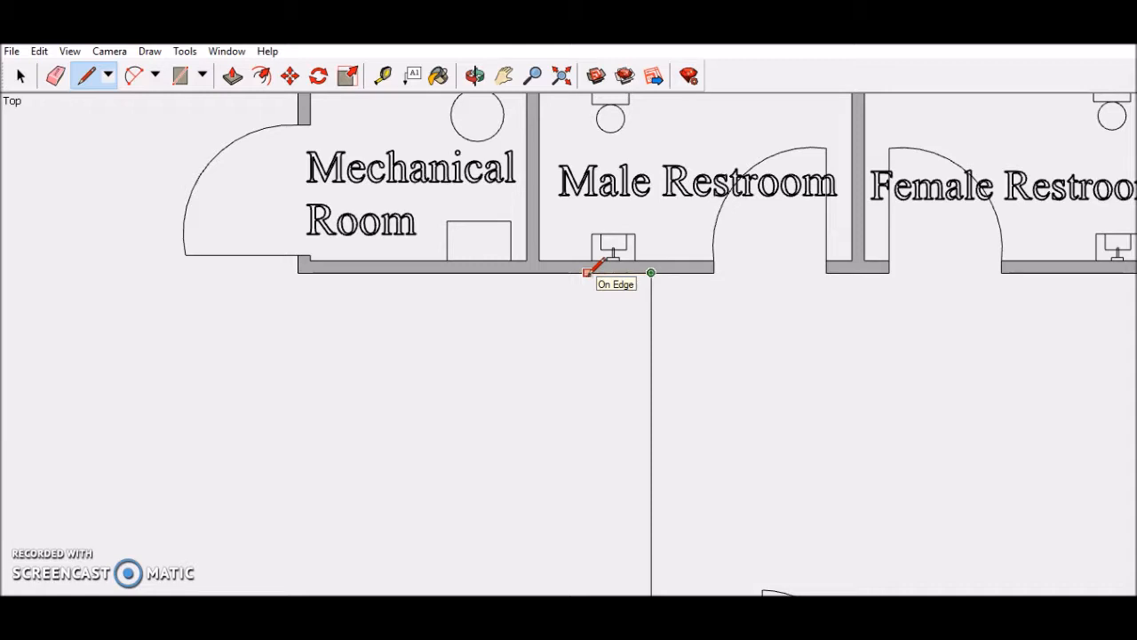
click(637, 270)
- Draw a second vertical line parallel to the existing one, from the Male Restroom wall down past the diagonal wall's end
scroll(639, 331, down, 3)
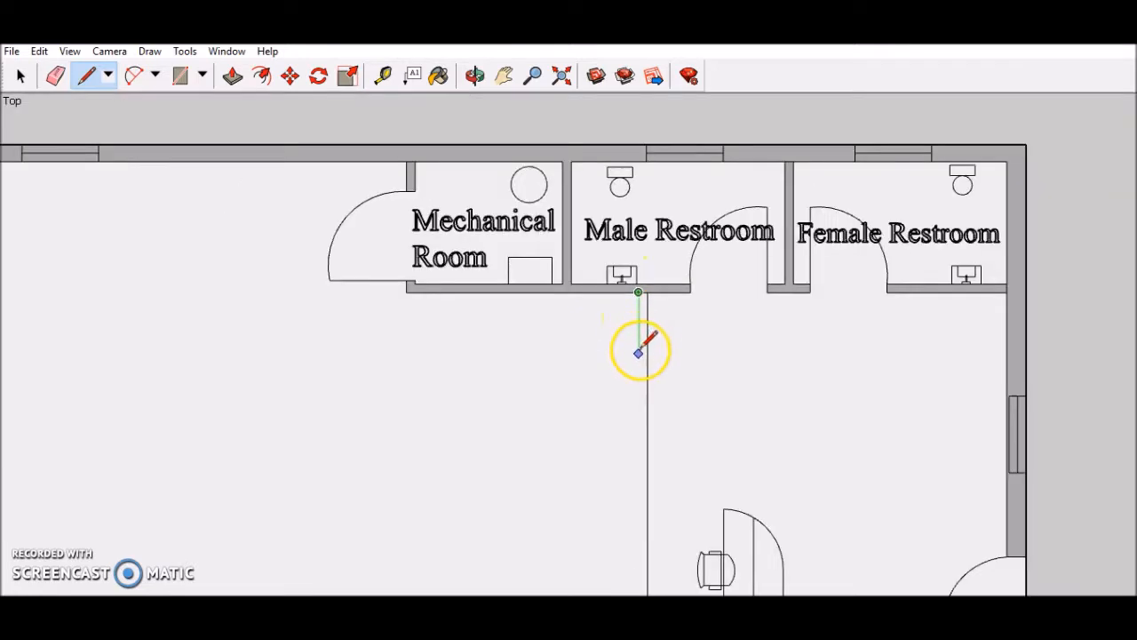
scroll(629, 479, down, 2)
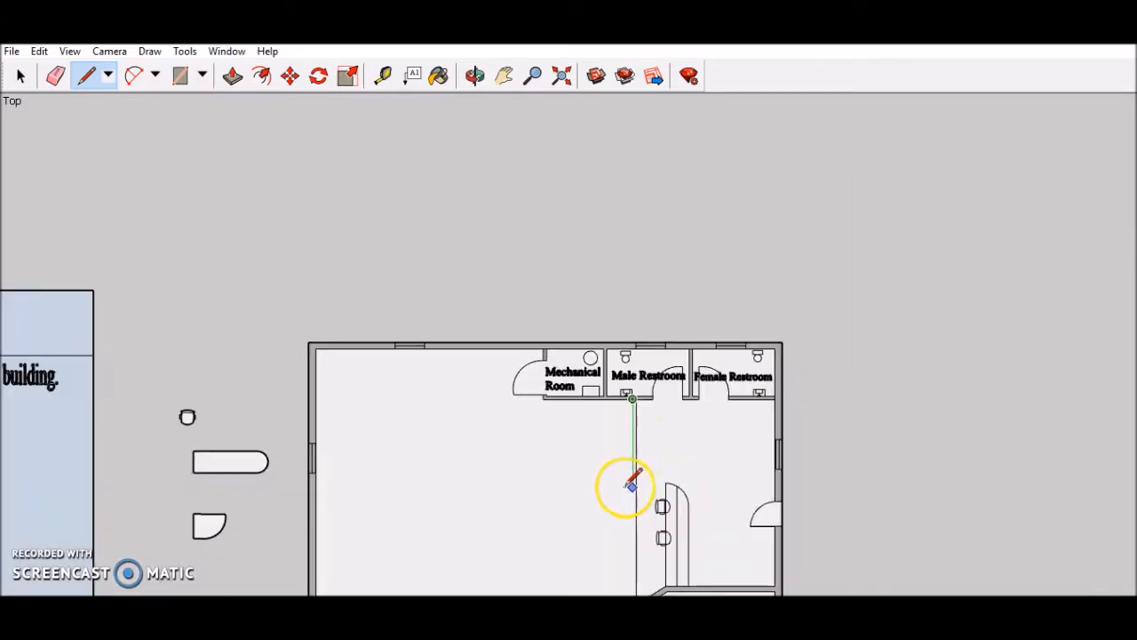
click(505, 78)
drag(639, 533, 630, 363)
scroll(630, 363, up, 2)
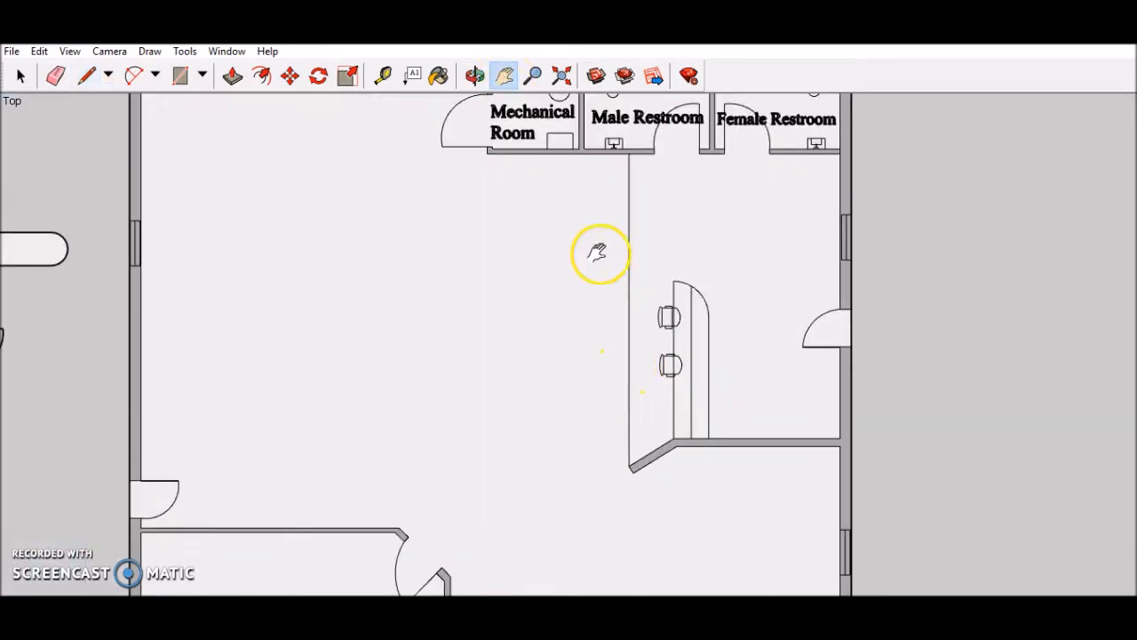
click(86, 76)
click(624, 153)
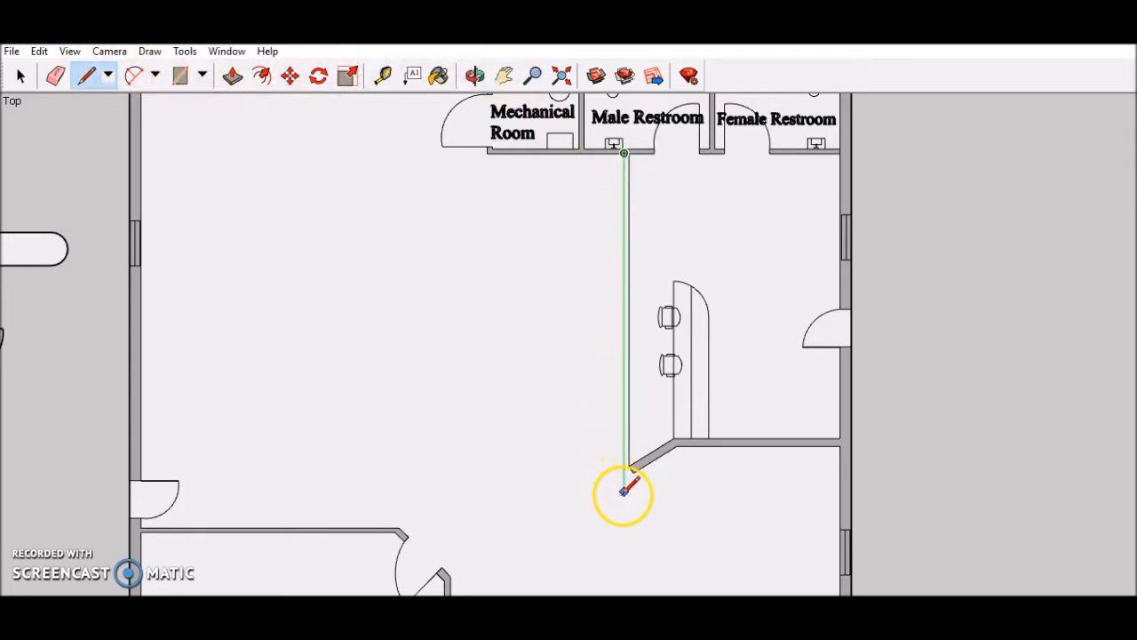
click(624, 498)
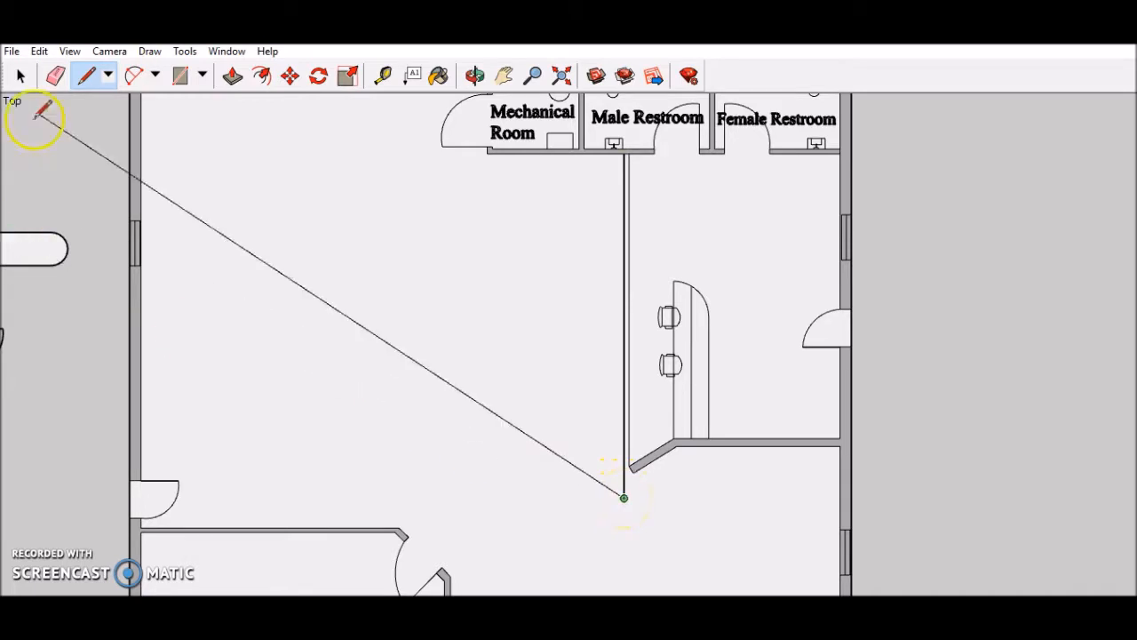
click(21, 76)
- Extend the diagonal wall's lower edge in its own direction across the new vertical line
scroll(622, 524, up, 4)
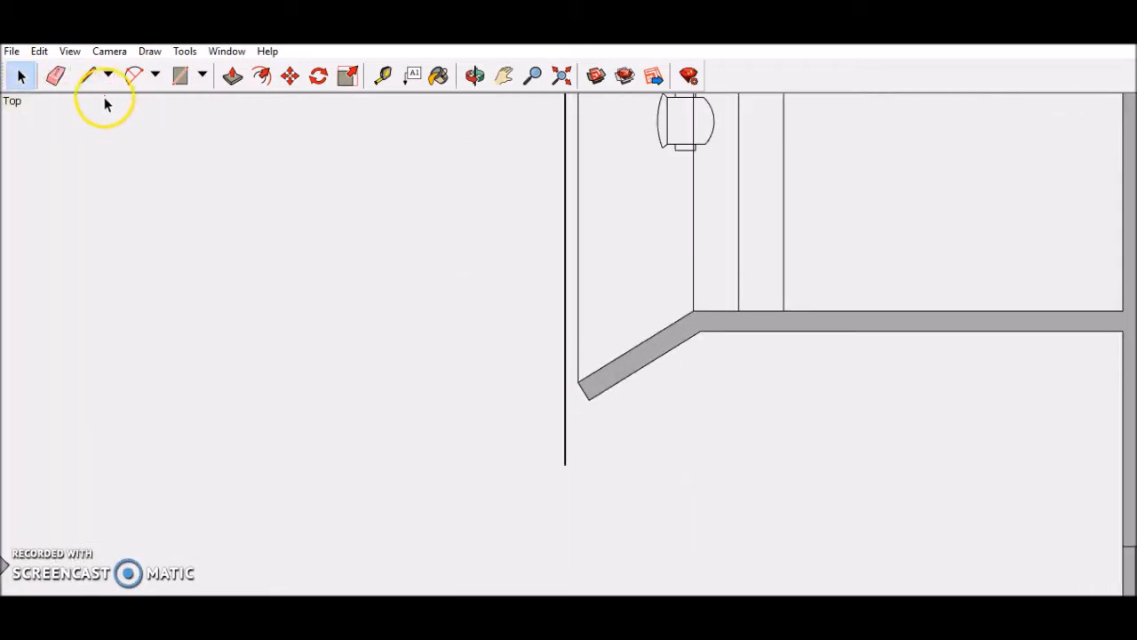
click(86, 76)
click(588, 399)
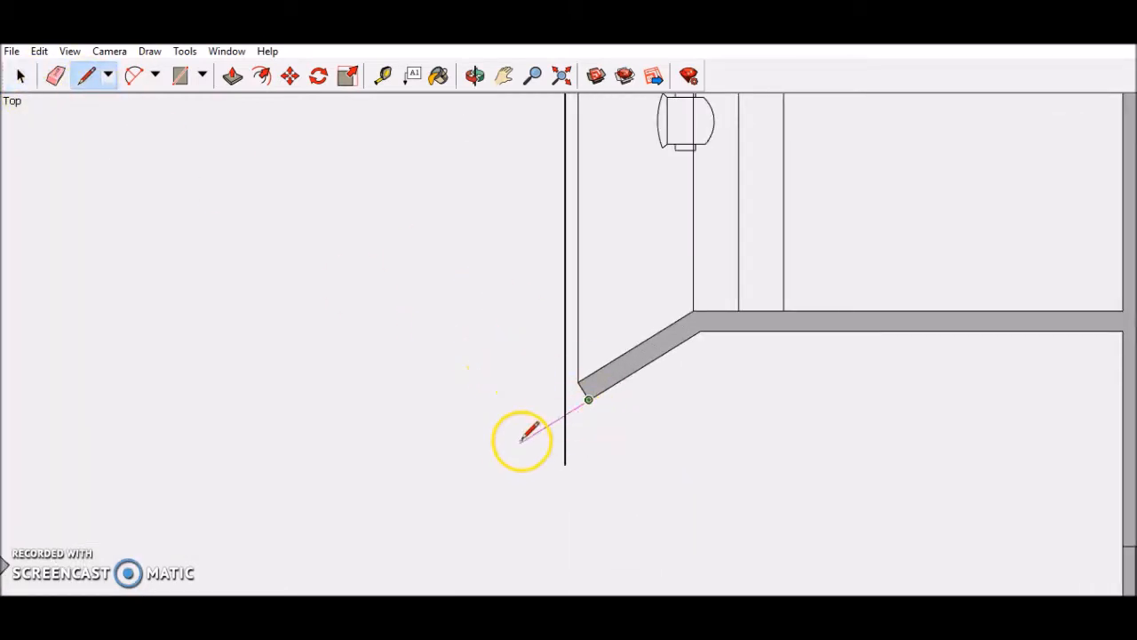
click(513, 444)
click(21, 75)
- Erase the overhanging line ends at the corner and the diagonal wall's end line to join it with the new partition
click(56, 76)
click(566, 435)
click(554, 420)
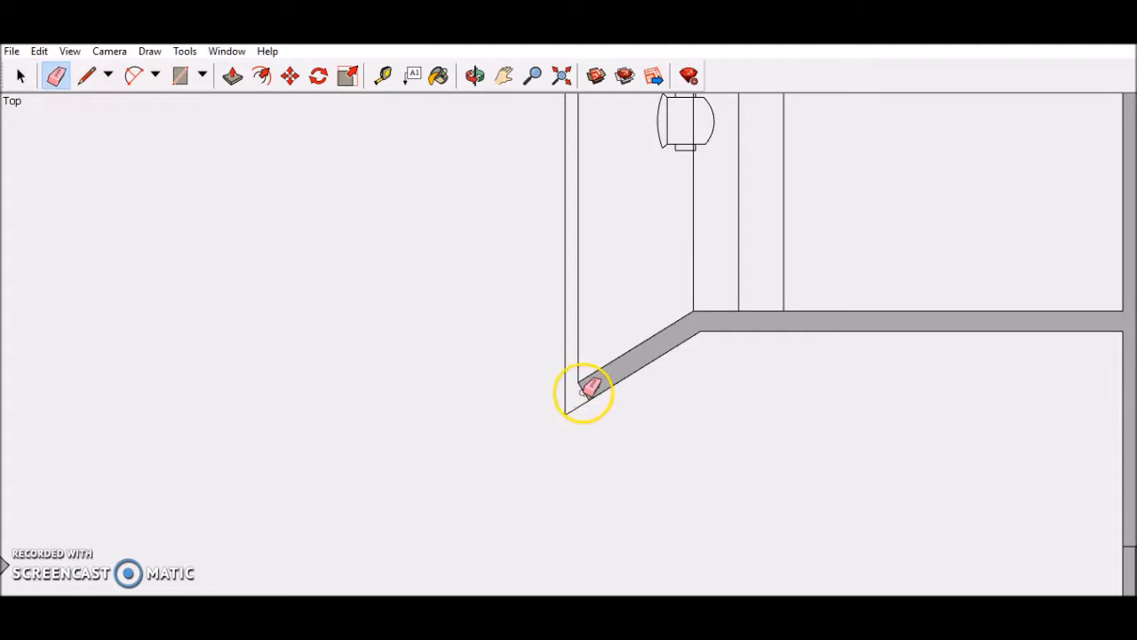
click(583, 391)
- Examine the new partition, the reception area and the open space beside it to decide on a door location
scroll(649, 408, down, 10)
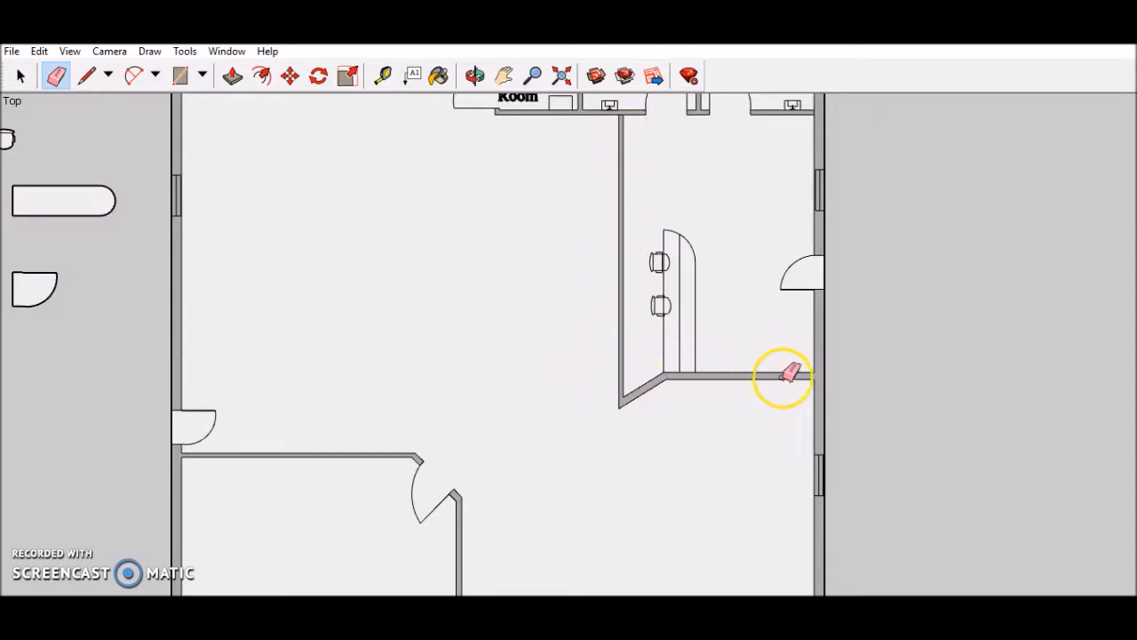
scroll(634, 183, up, 1)
scroll(634, 168, down, 3)
click(502, 77)
drag(553, 166, 507, 259)
scroll(538, 243, up, 3)
scroll(534, 246, down, 2)
scroll(534, 246, up, 3)
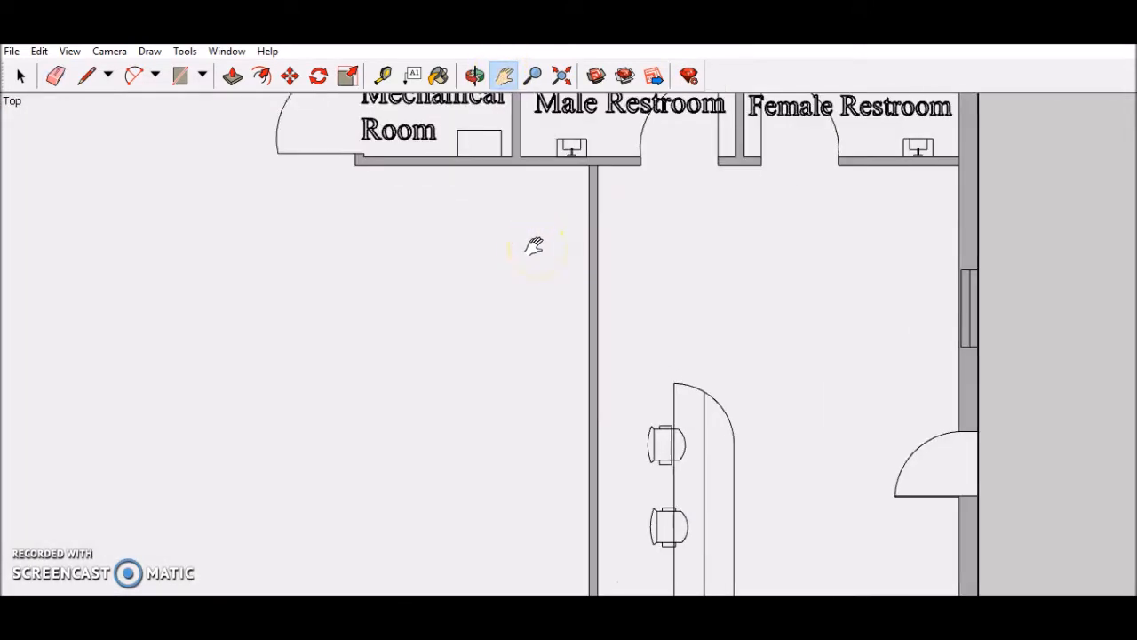
scroll(535, 246, down, 3)
drag(525, 279, 543, 264)
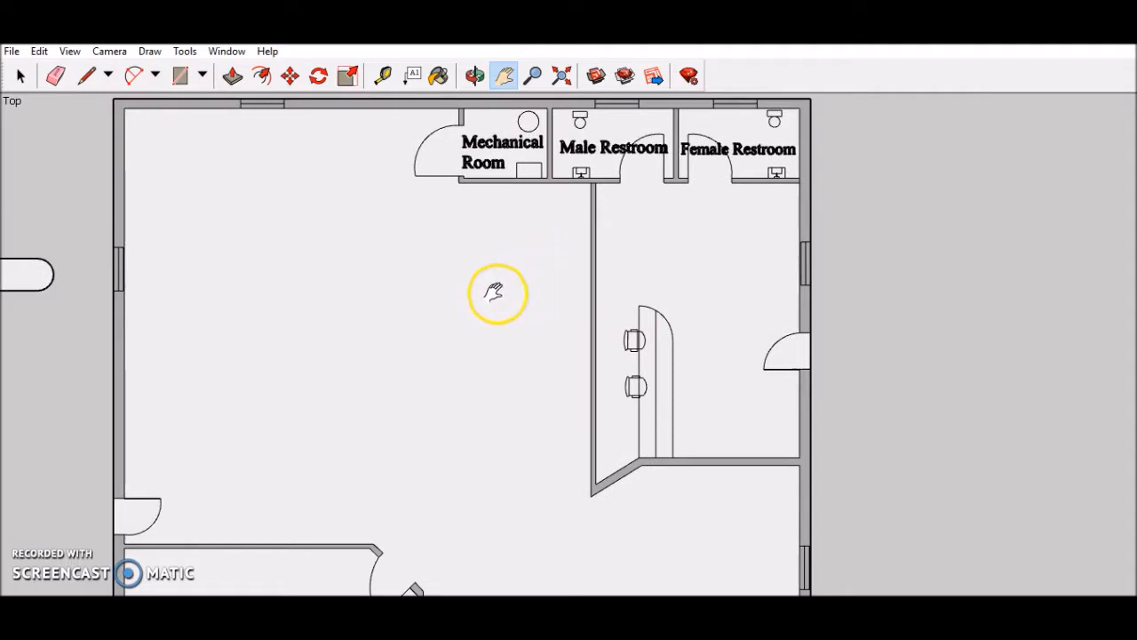
drag(492, 297, 587, 287)
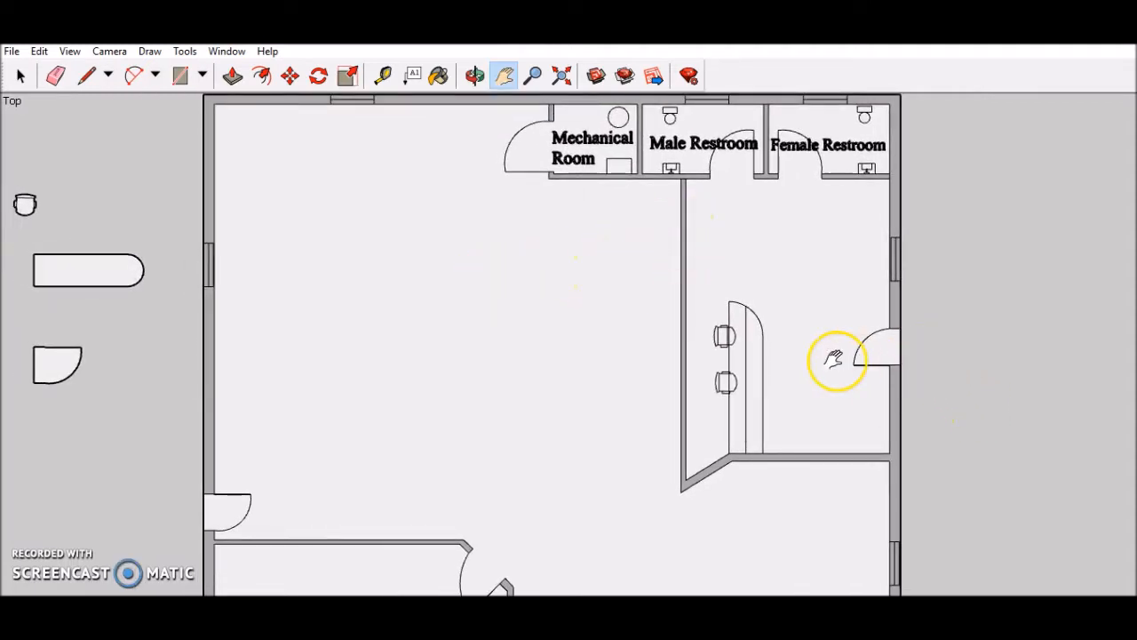
- Copy the spare door outside the building and paste it in the open area beside the new partition
click(21, 76)
mouse_move(13, 320)
mouse_down()
mouse_move(117, 389)
mouse_move(126, 412)
mouse_up()
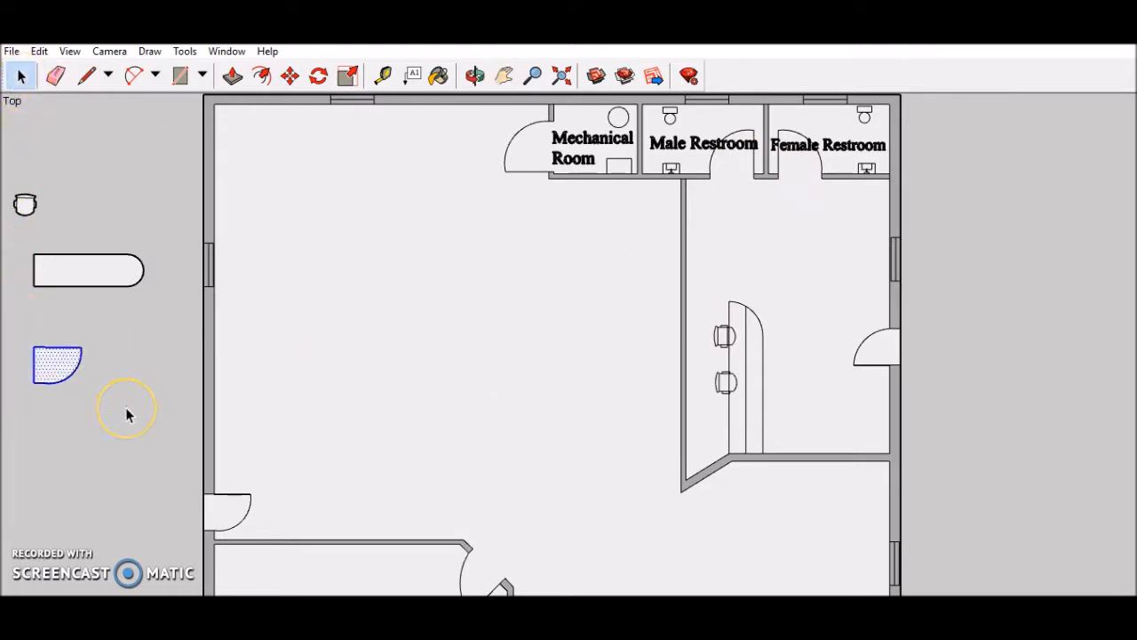
key(ctrl+c)
key(ctrl+v)
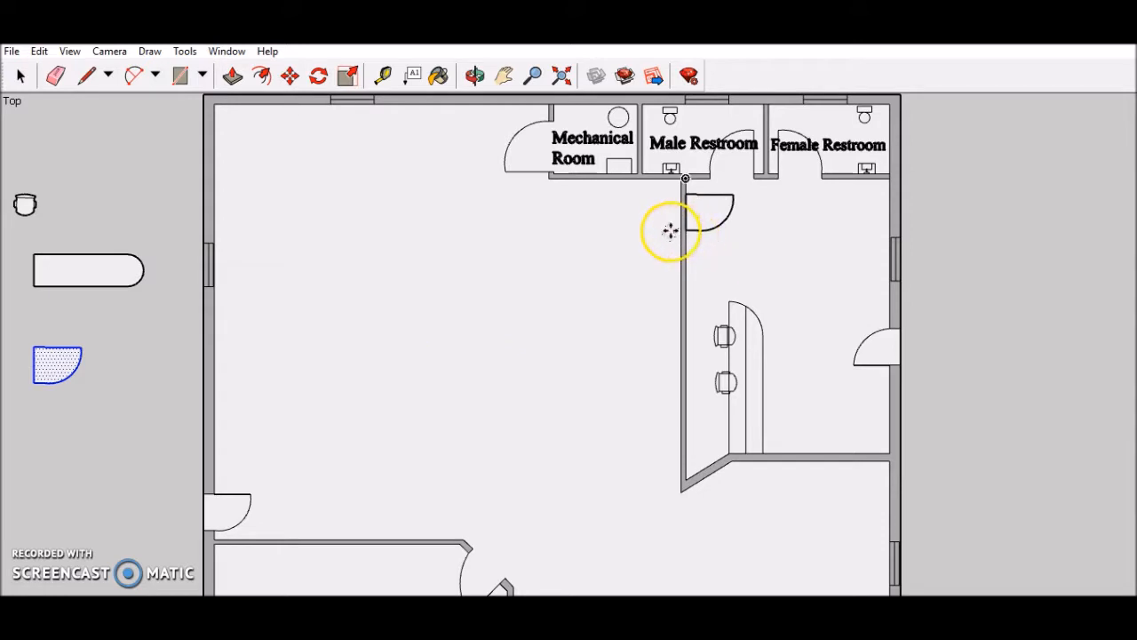
click(554, 267)
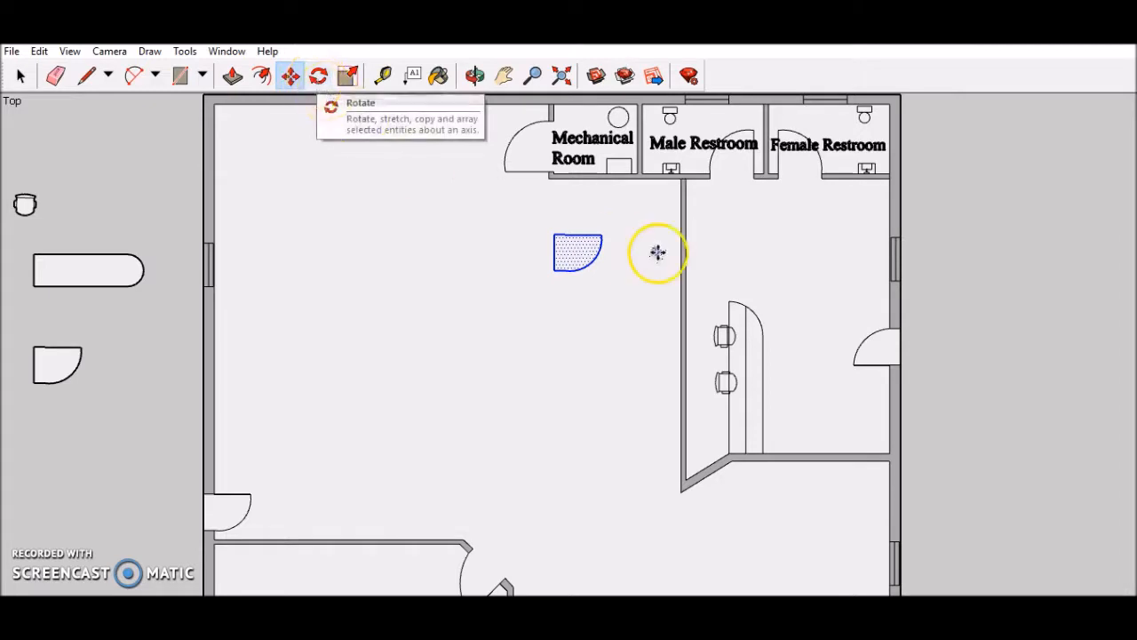
- Rotate the pasted door half a turn so its straight side faces the new partition
scroll(577, 255, up, 3)
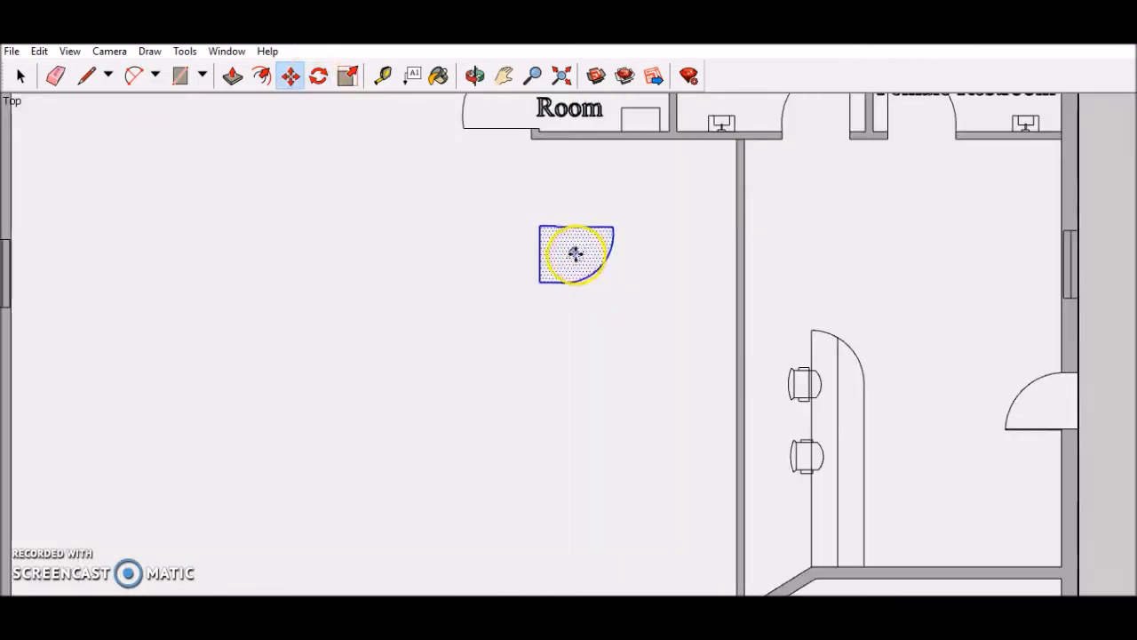
click(317, 81)
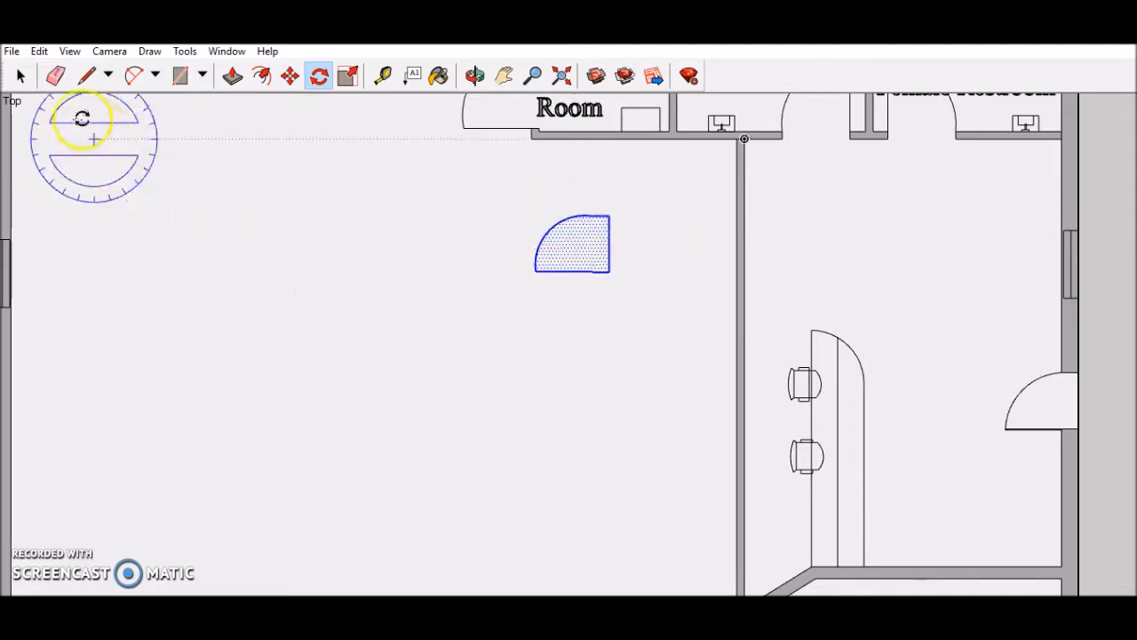
click(25, 80)
click(337, 208)
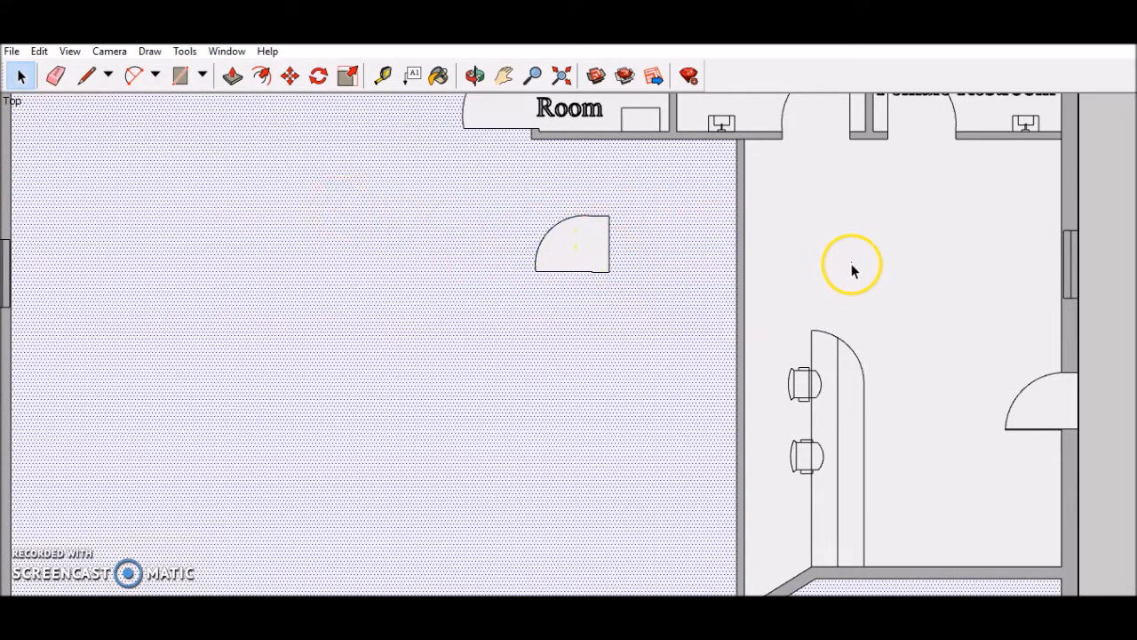
- Move the door to the right onto the new partition, a short distance below the restroom wall, and check its alignment up close
click(568, 251)
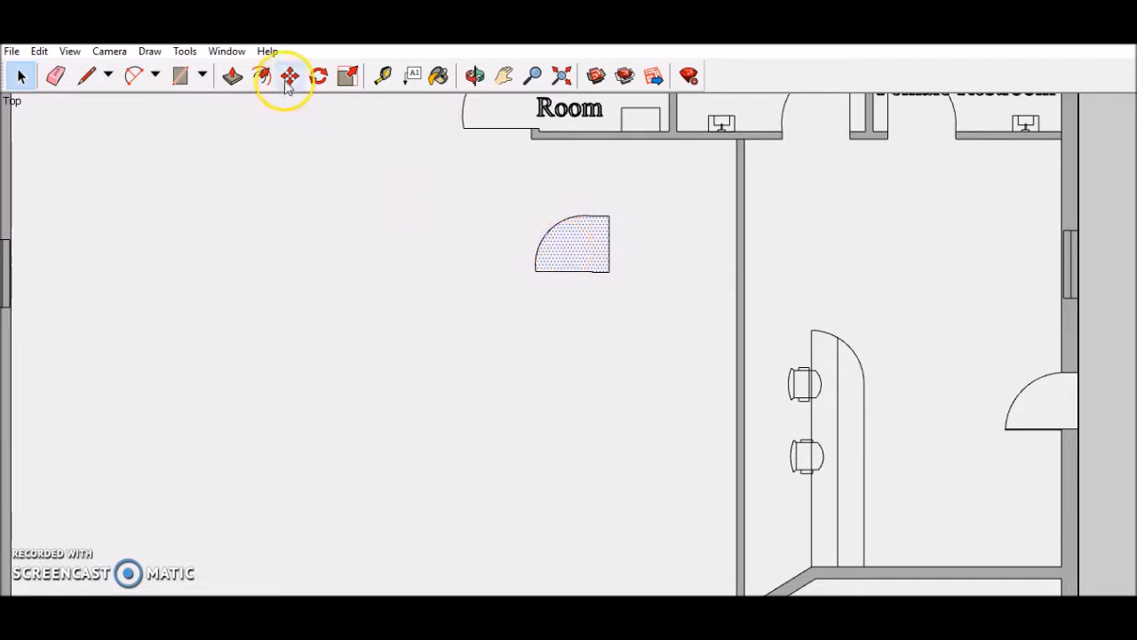
click(290, 79)
click(595, 251)
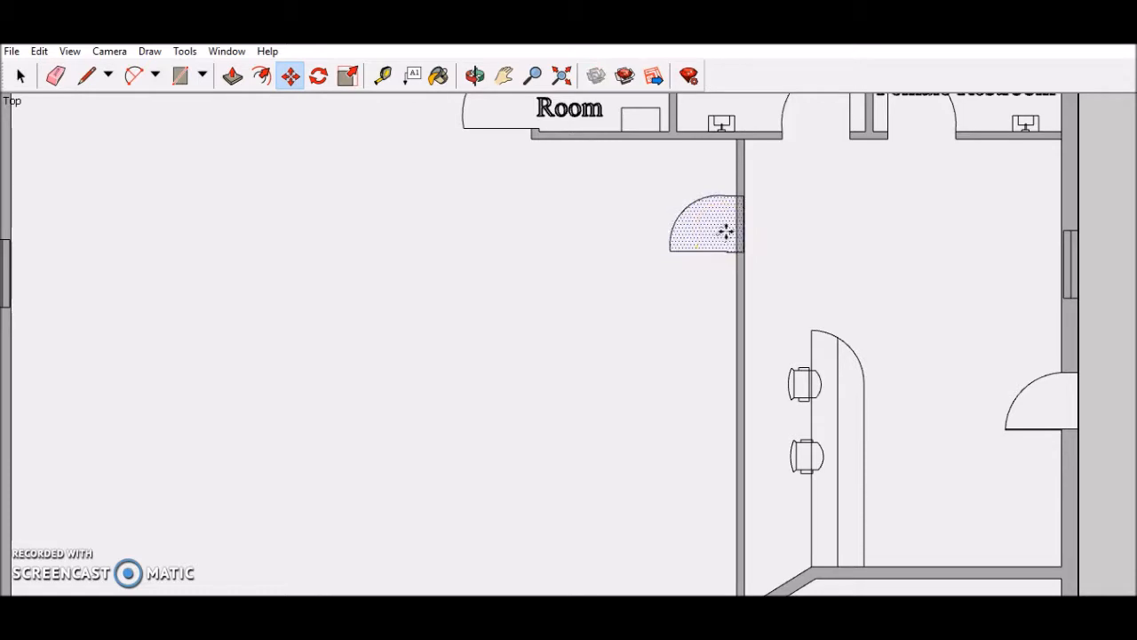
click(726, 231)
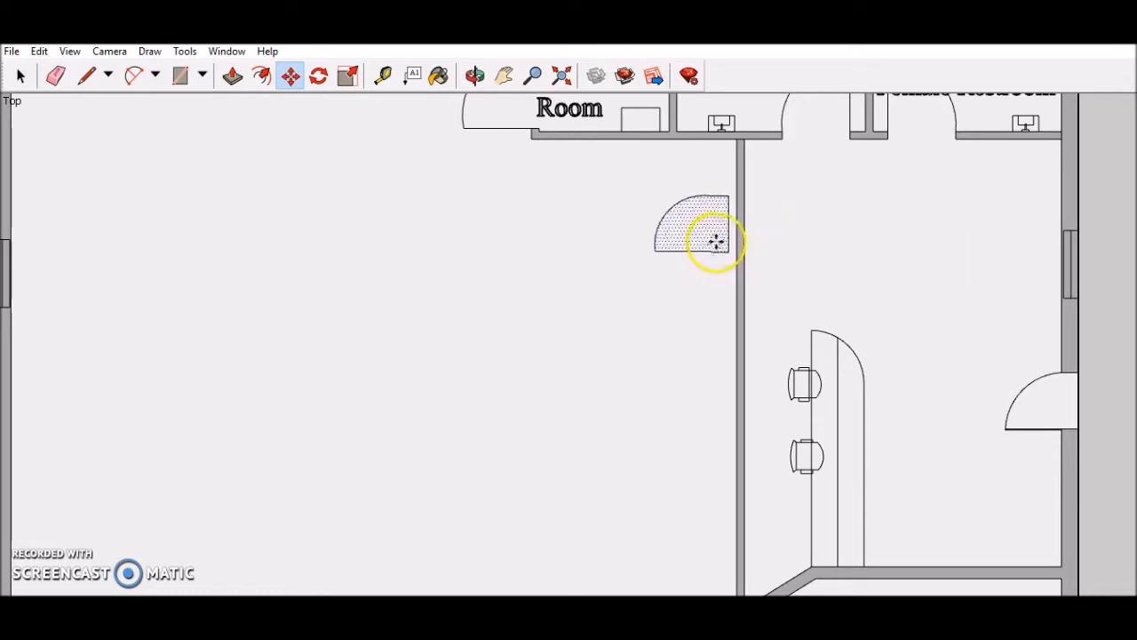
scroll(764, 253, up, 5)
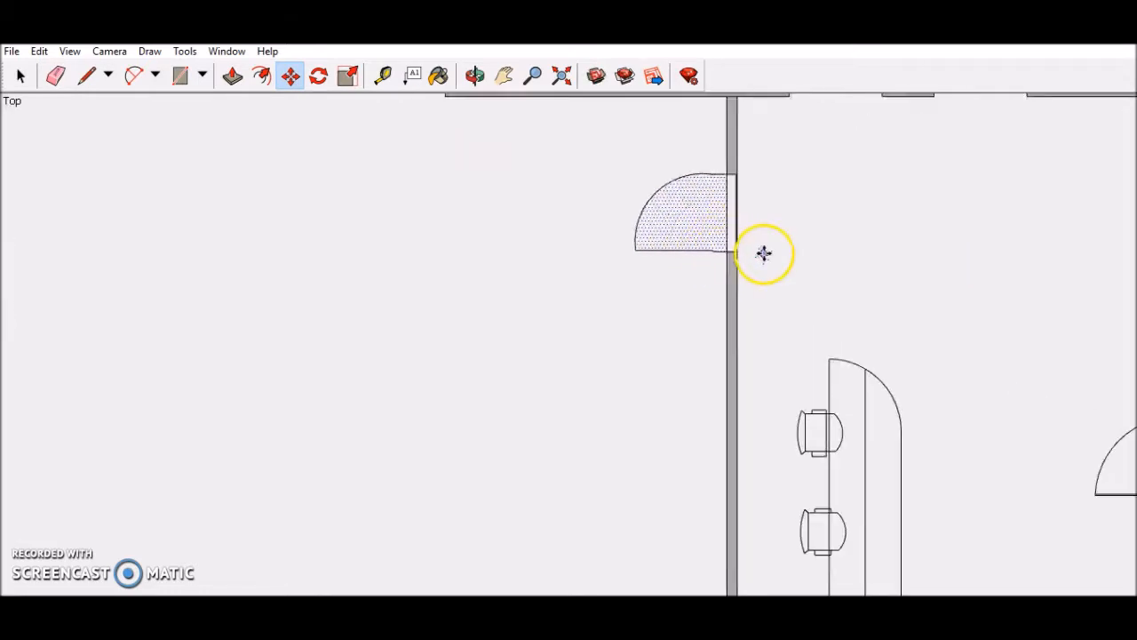
scroll(750, 239, up, 4)
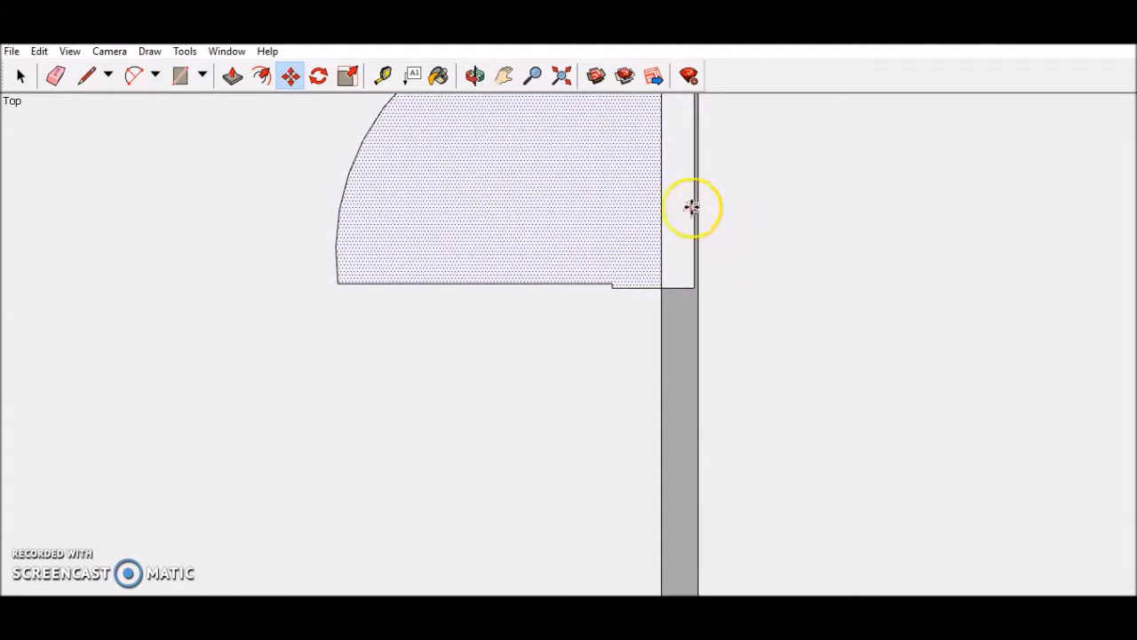
scroll(683, 209, down, 8)
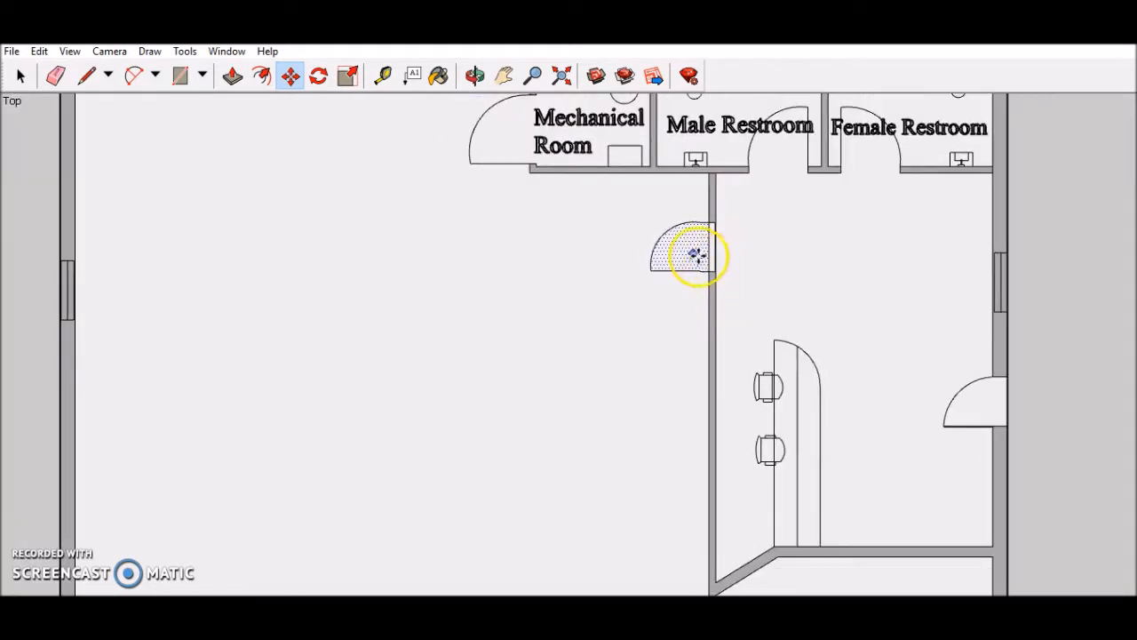
click(21, 75)
scroll(412, 330, down, 5)
scroll(604, 292, up, 4)
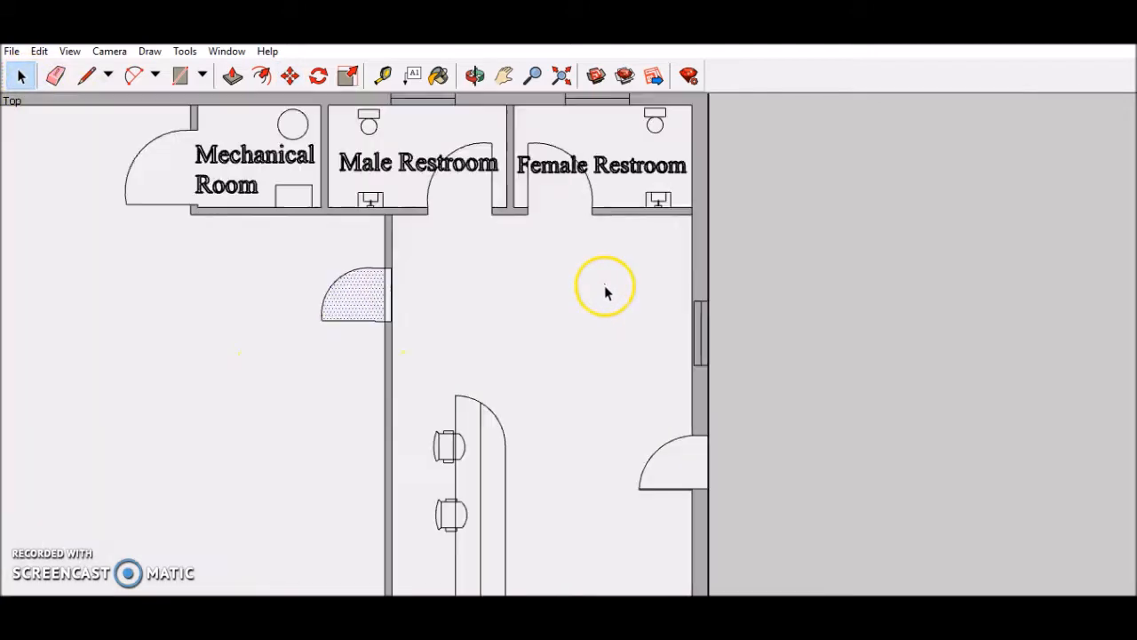
scroll(358, 321, up, 3)
scroll(359, 321, up, 2)
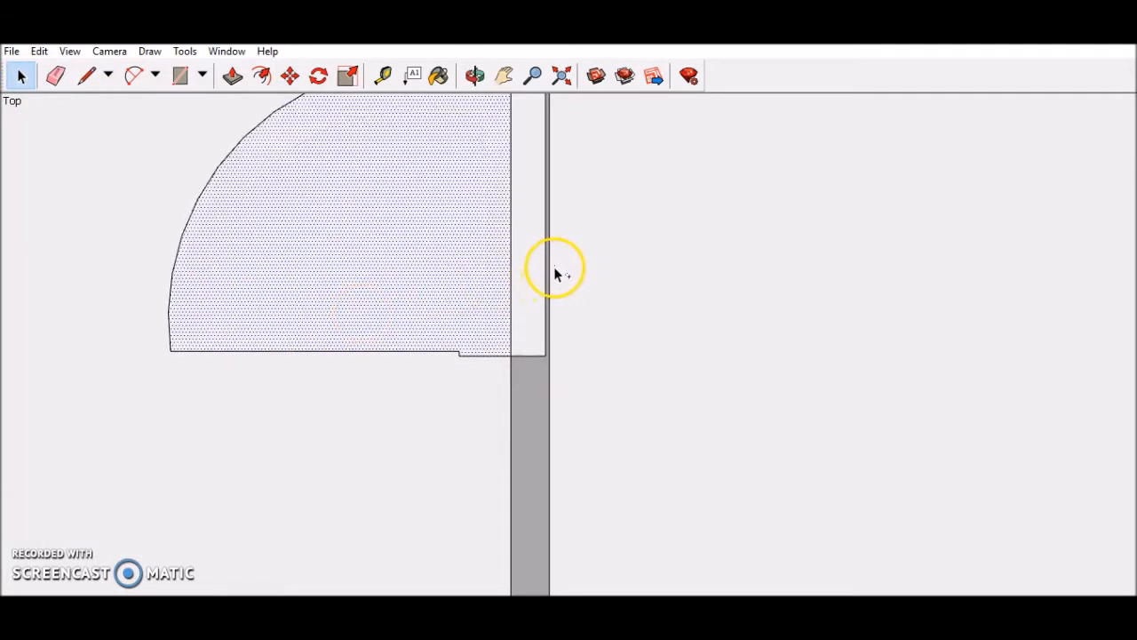
- Undo the last door placement and move the door again so its straight side sits flush with the partition's reception-side face
key(ctrl+z)
click(291, 75)
click(449, 235)
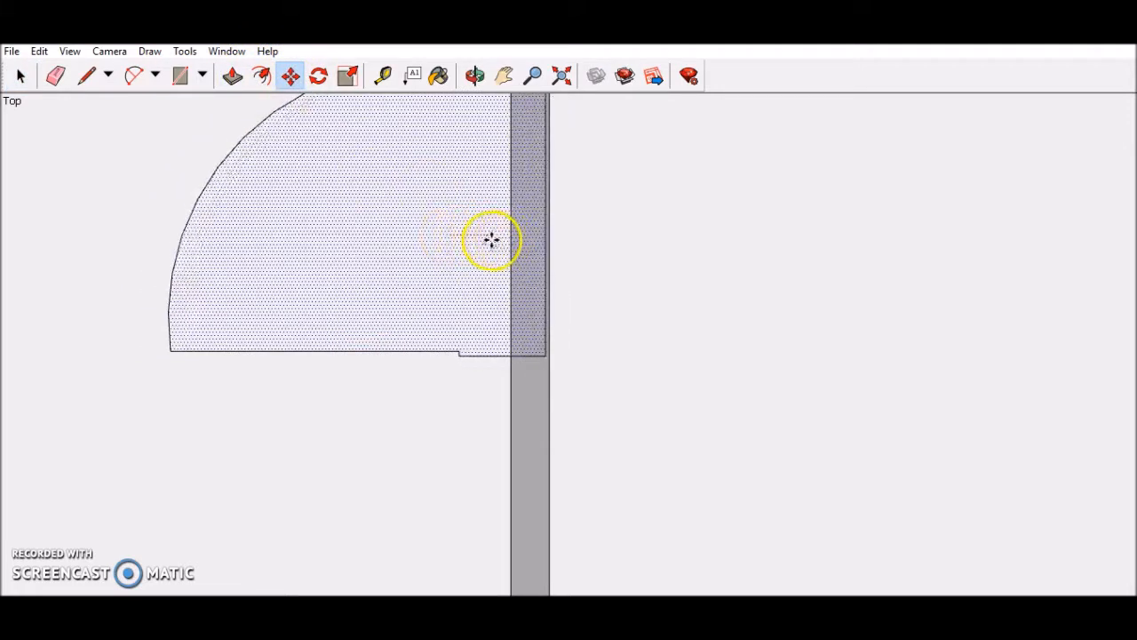
click(410, 239)
click(472, 242)
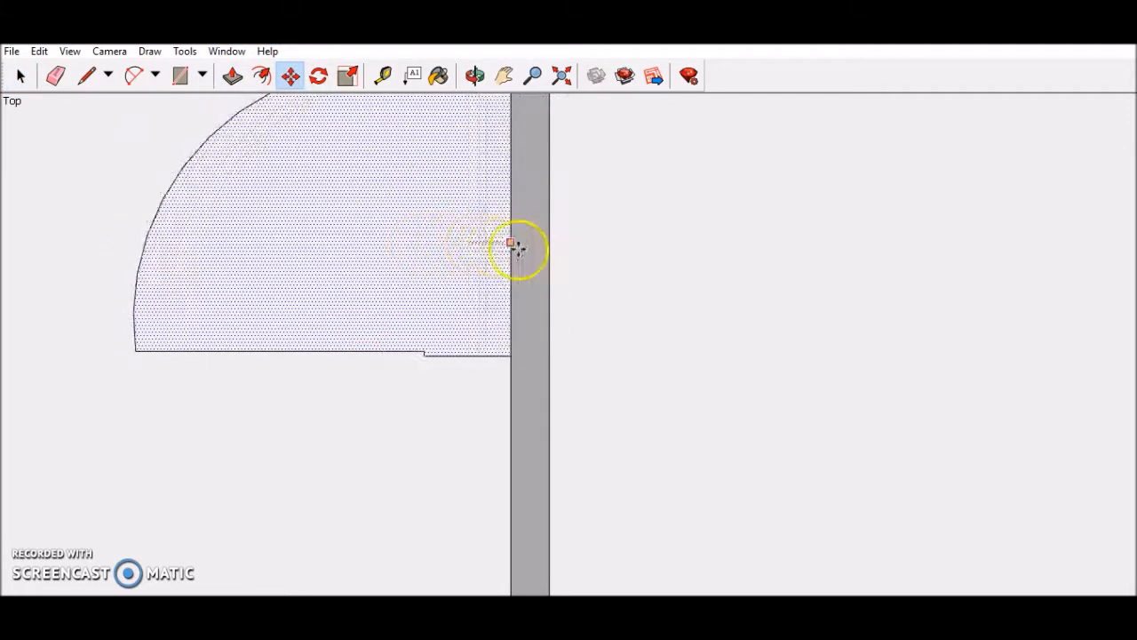
click(550, 246)
scroll(553, 269, down, 6)
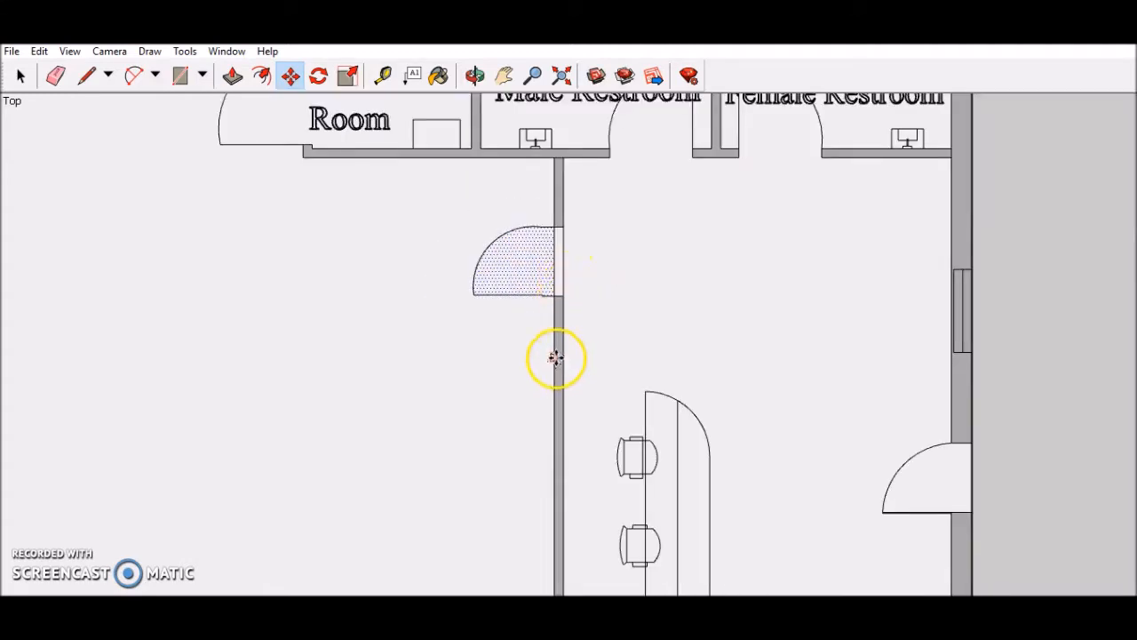
scroll(573, 360, down, 2)
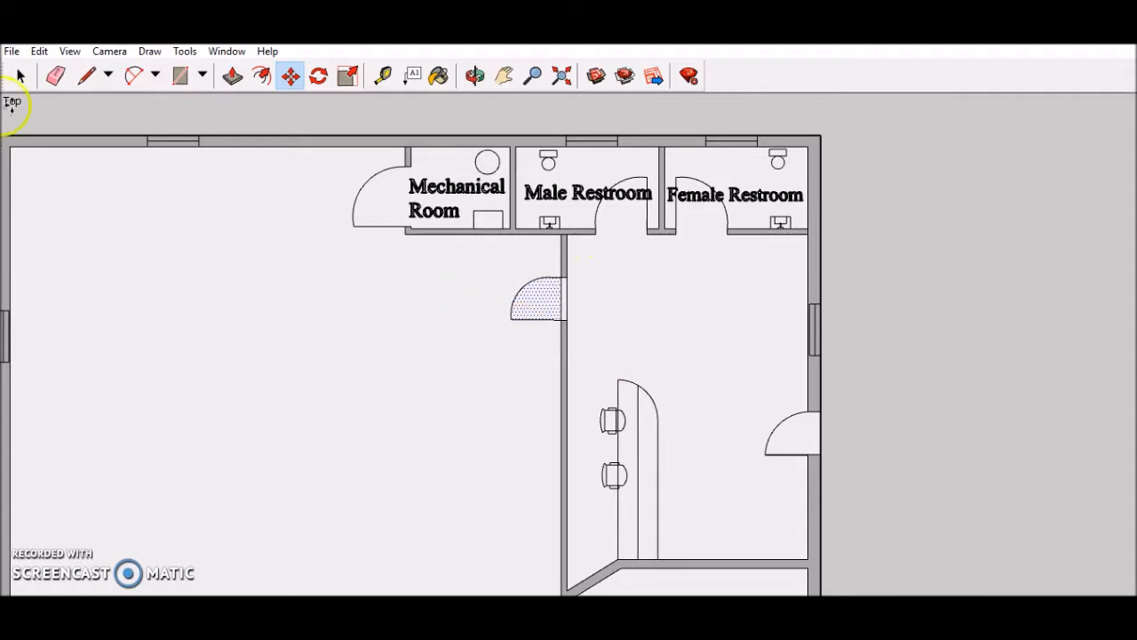
- Deselect the door and erase the partition lines running across its opening
key(space)
click(399, 323)
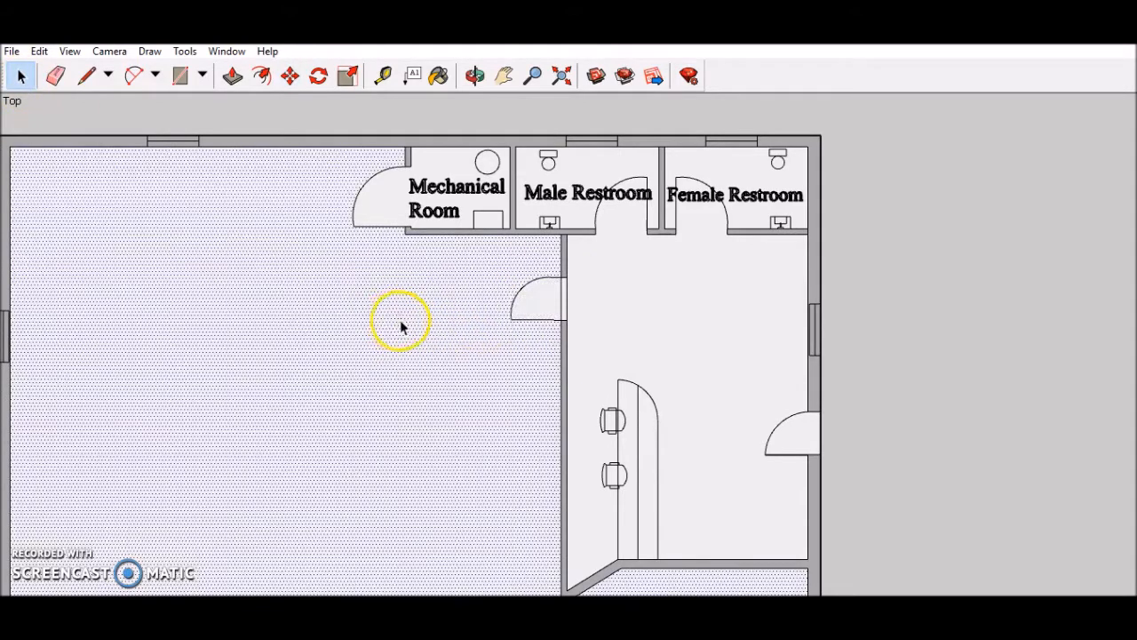
click(106, 108)
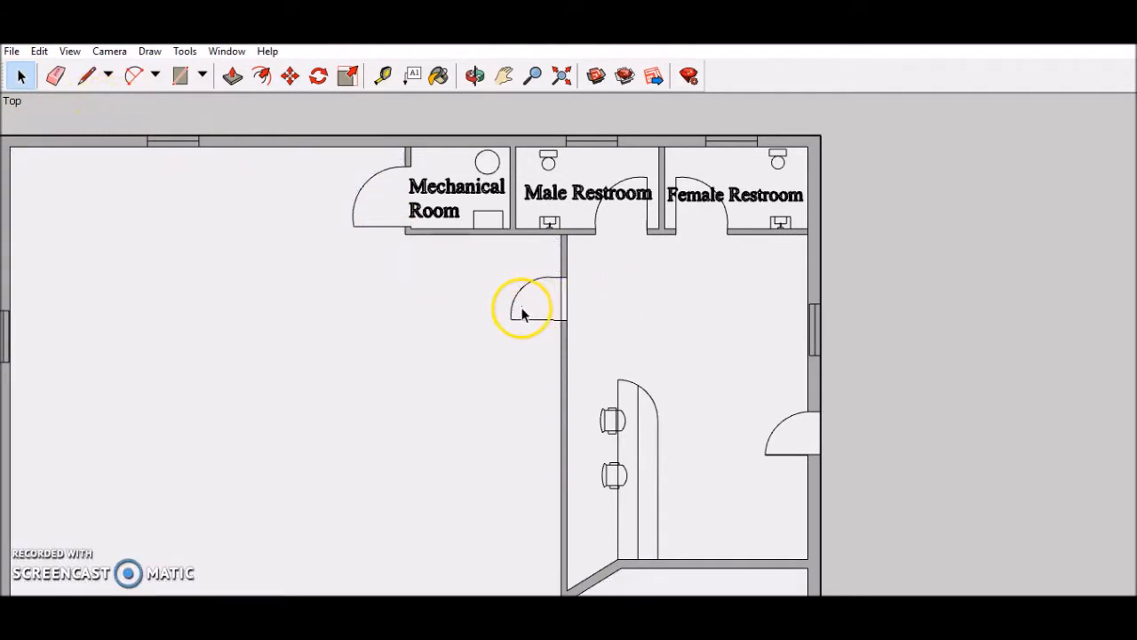
scroll(577, 315, up, 3)
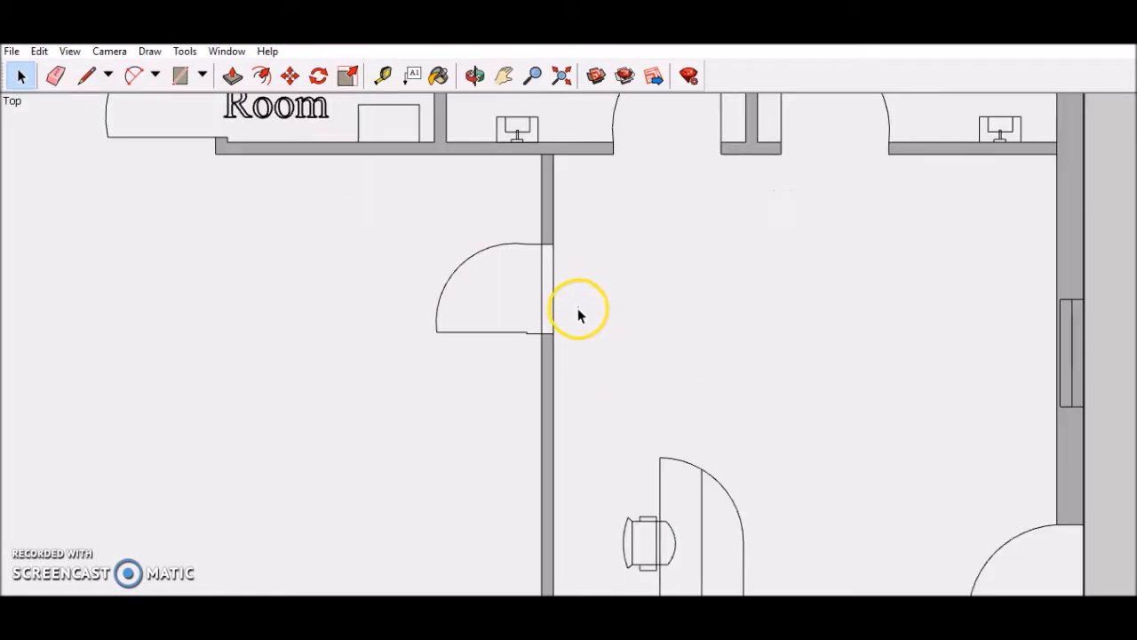
click(55, 75)
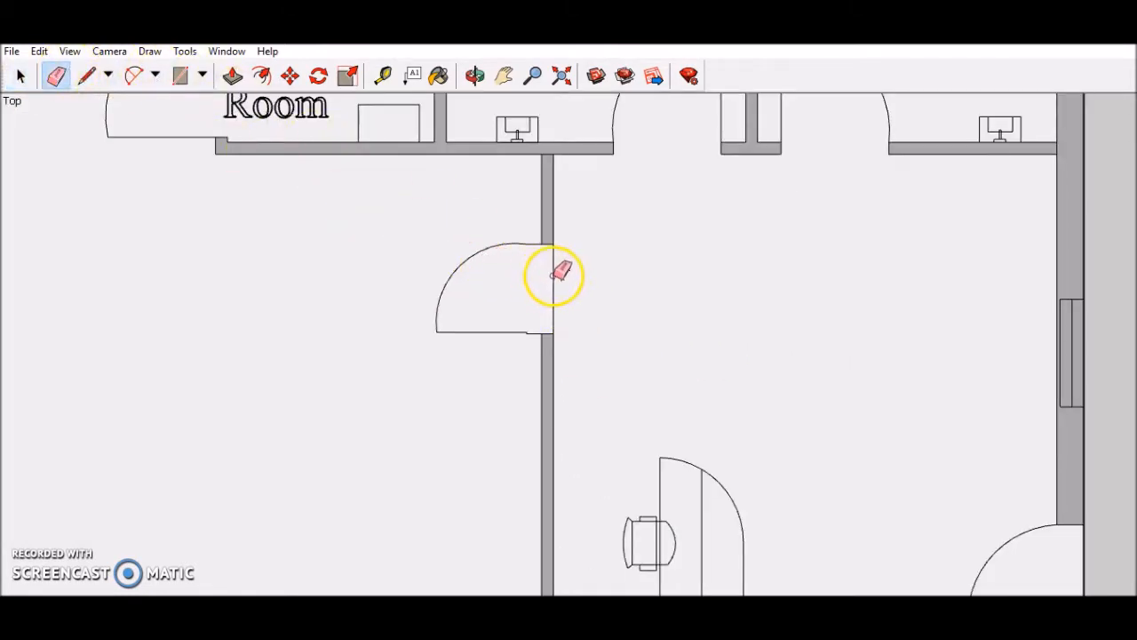
scroll(605, 300, down, 5)
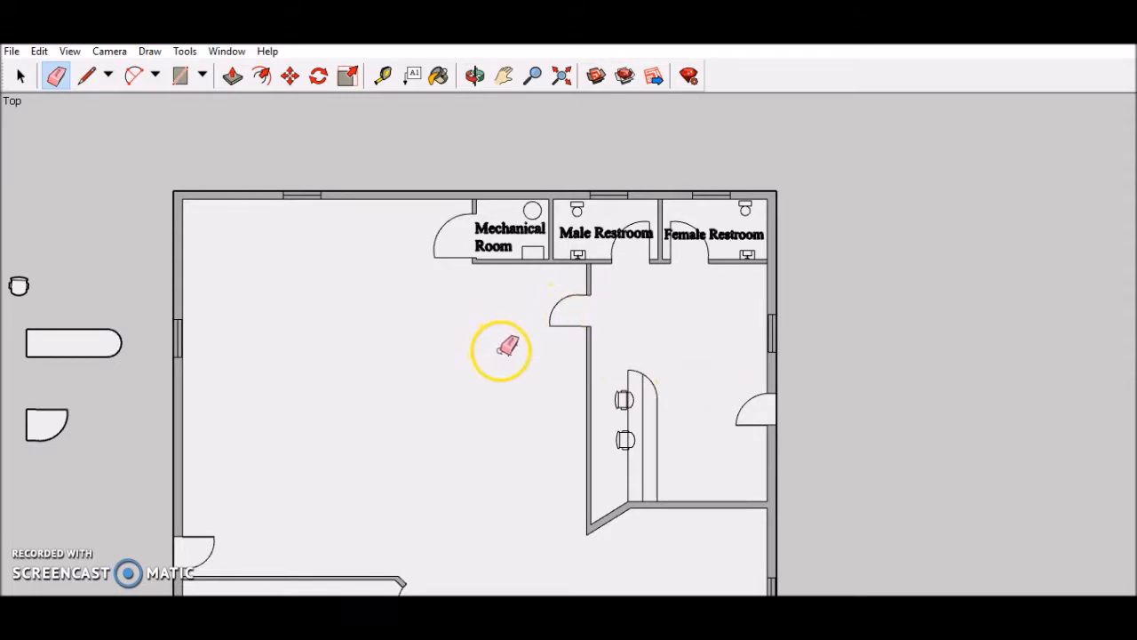
- Draw a room outline from the left exterior wall just above the side door, across the open area and up to the top exterior wall
scroll(501, 349, down, 1)
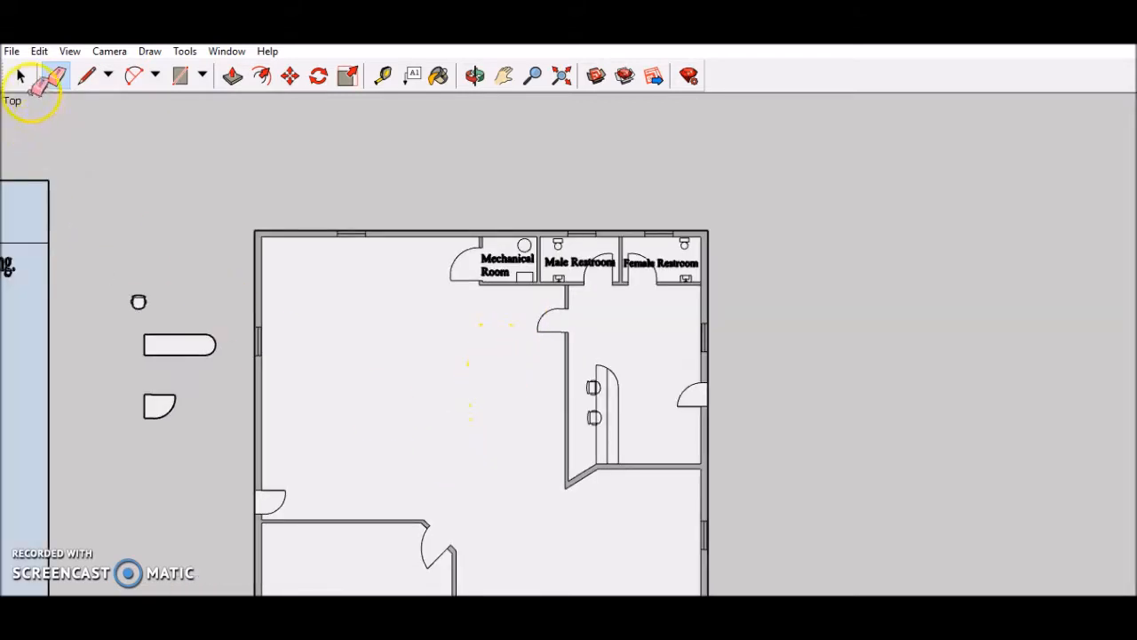
scroll(387, 513, up, 1)
shift+middle_drag(387, 514, 448, 433)
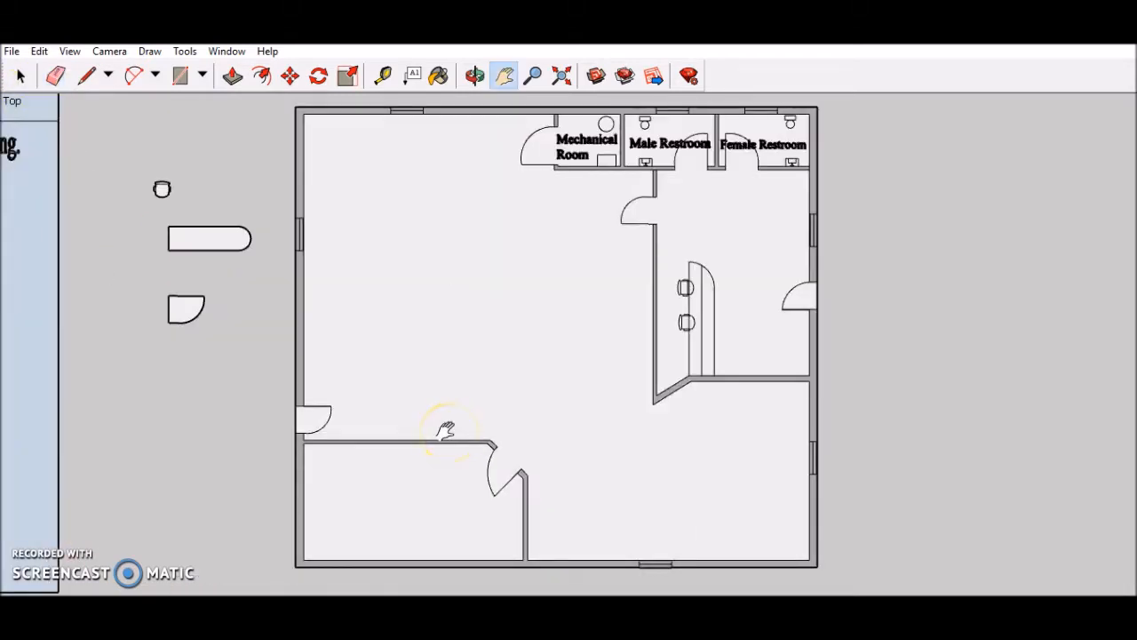
scroll(465, 286, up, 2)
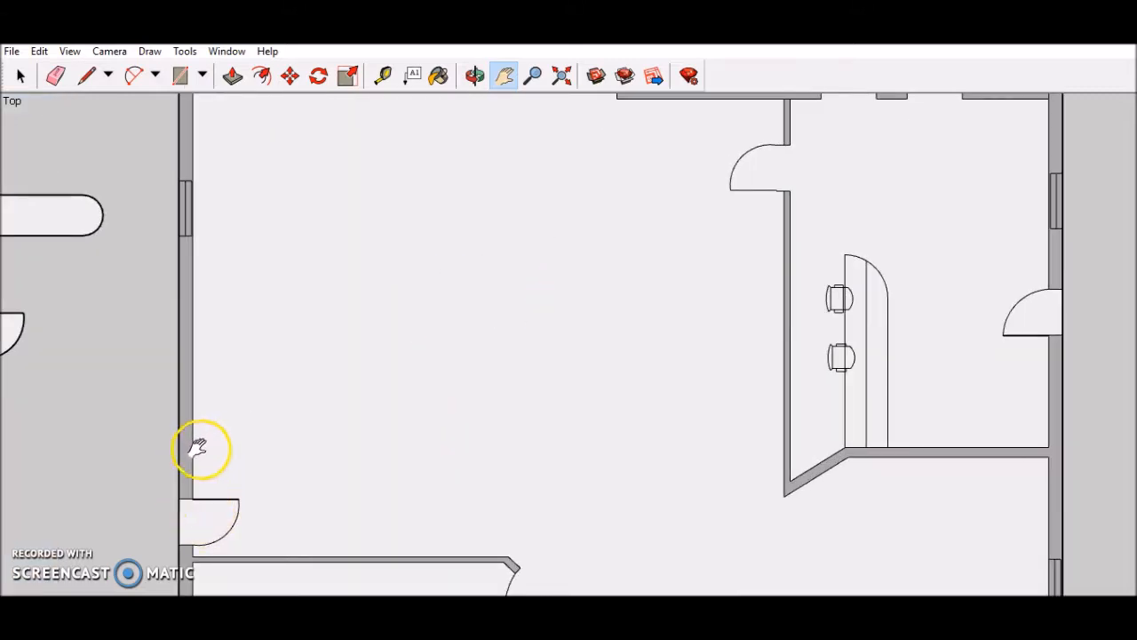
scroll(267, 355, down, 1)
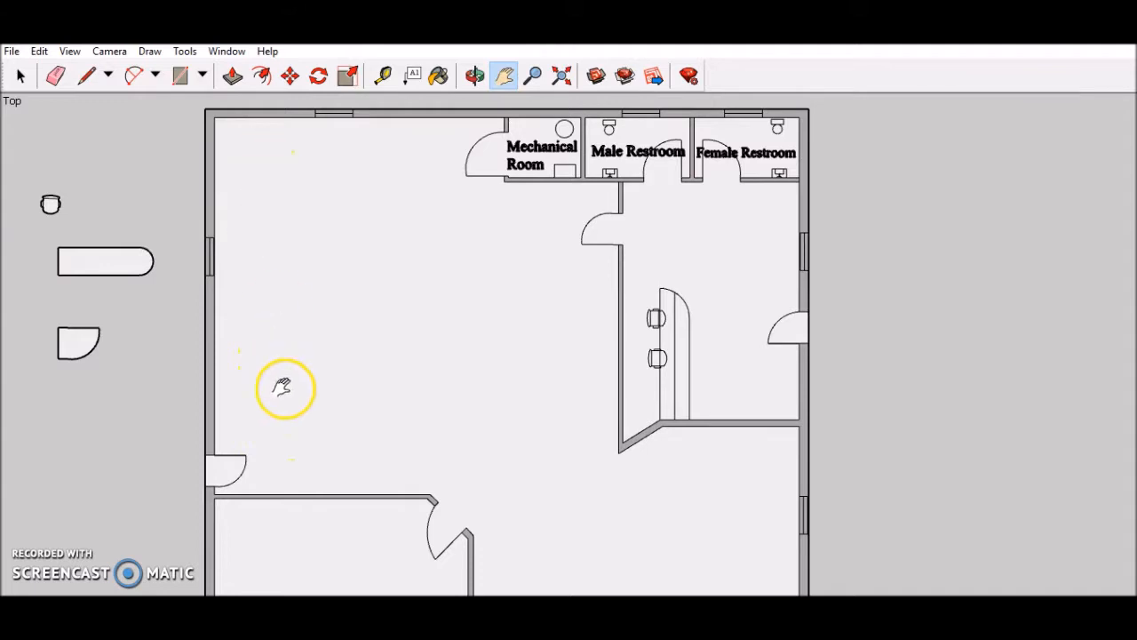
scroll(286, 412, up, 1)
click(86, 75)
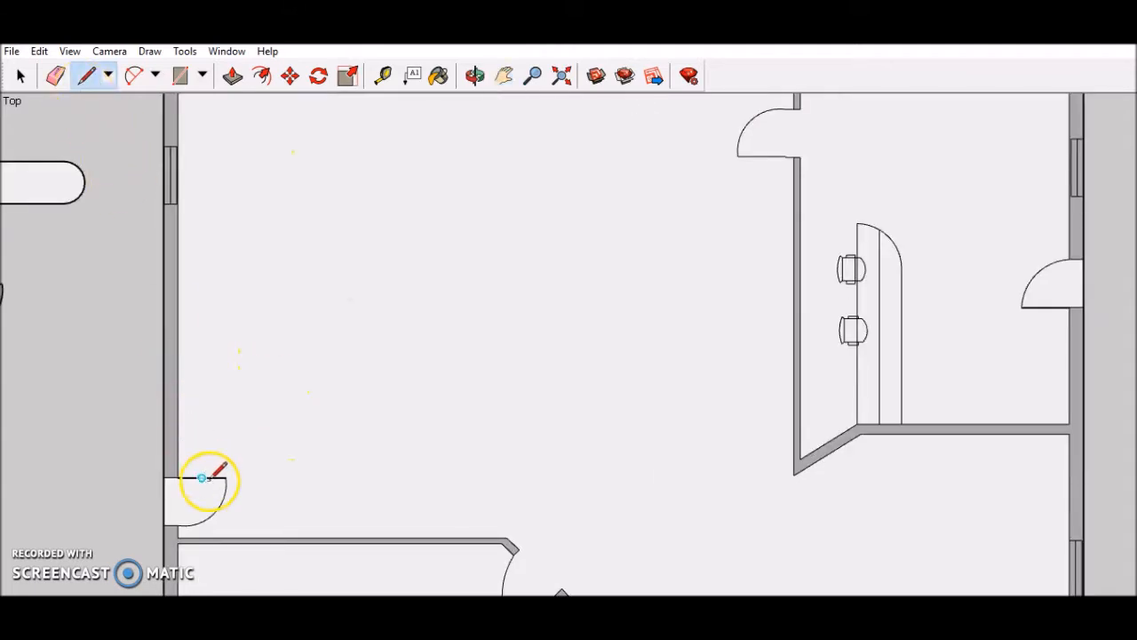
drag(178, 458, 505, 458)
scroll(507, 349, down, 2)
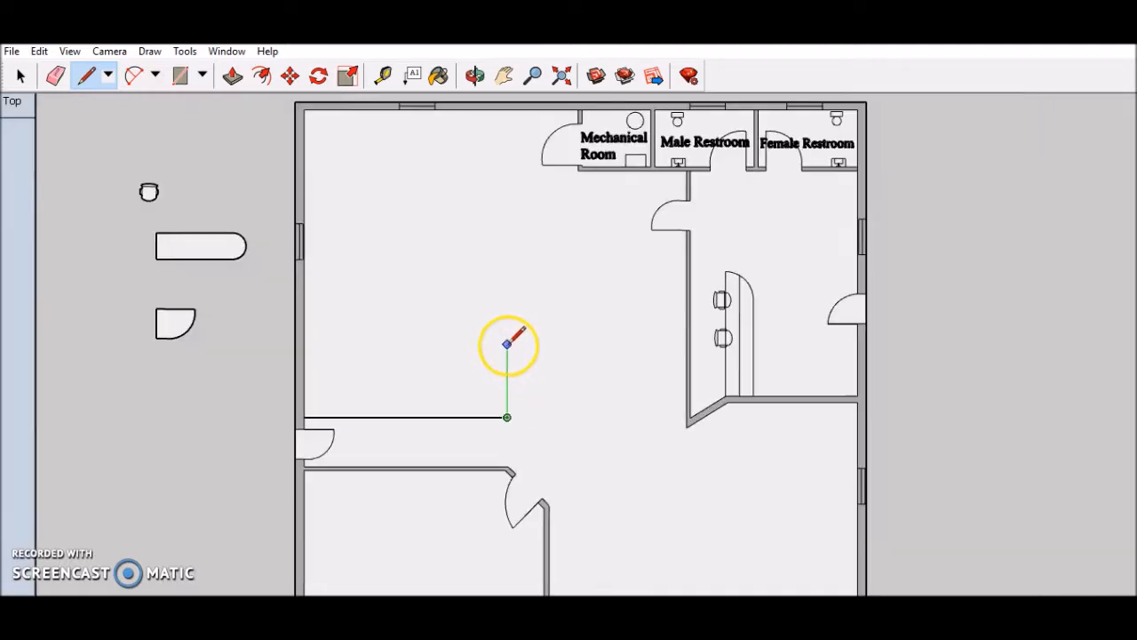
click(507, 107)
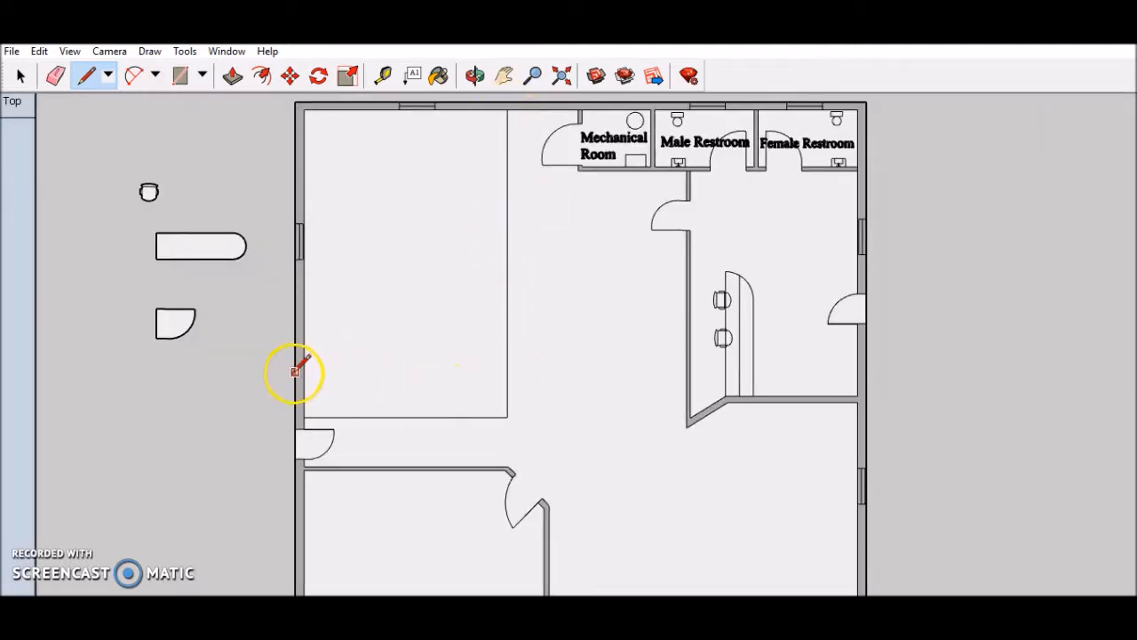
- Draw a parallel inner line just above the outline's horizontal line, from the exterior wall to the corner, to give the partition thickness
scroll(300, 402, up, 3)
scroll(301, 403, up, 2)
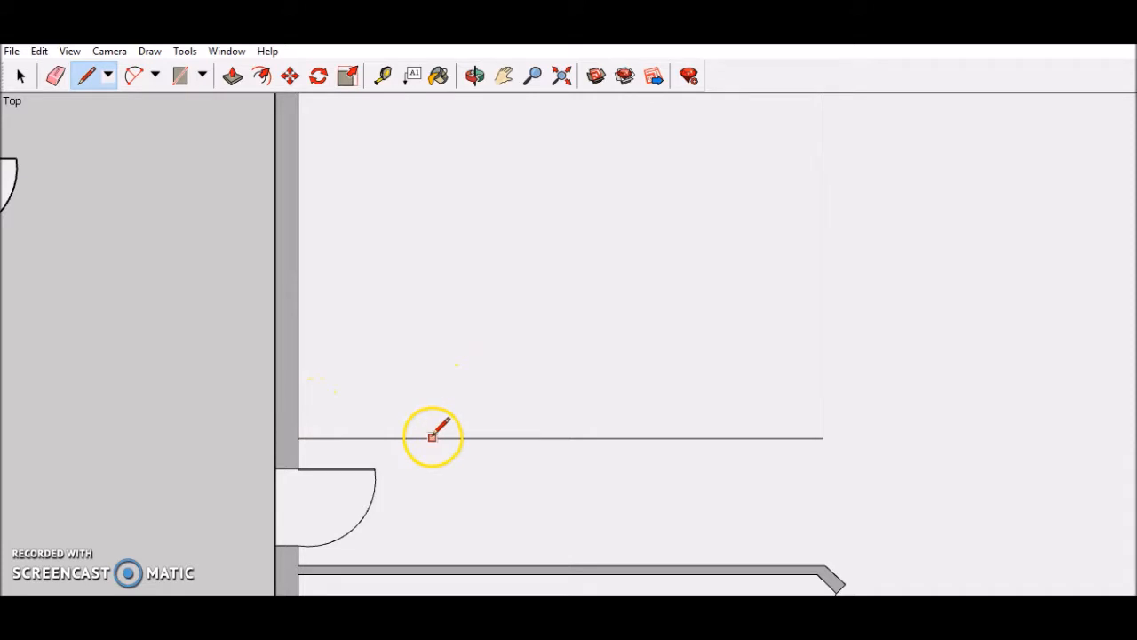
click(560, 438)
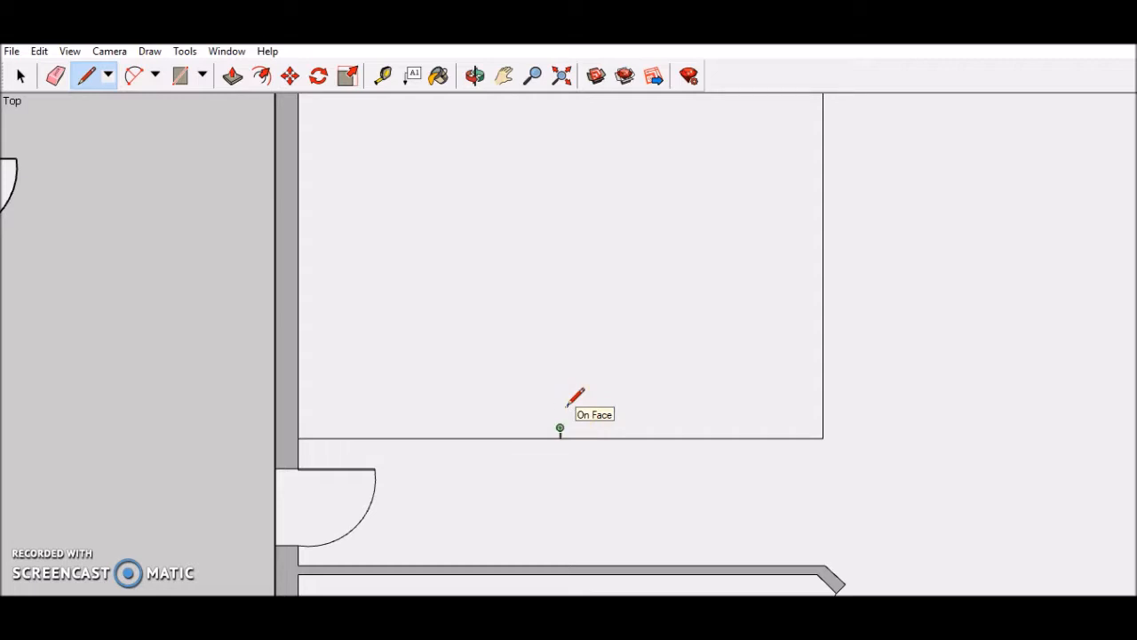
click(560, 428)
click(299, 427)
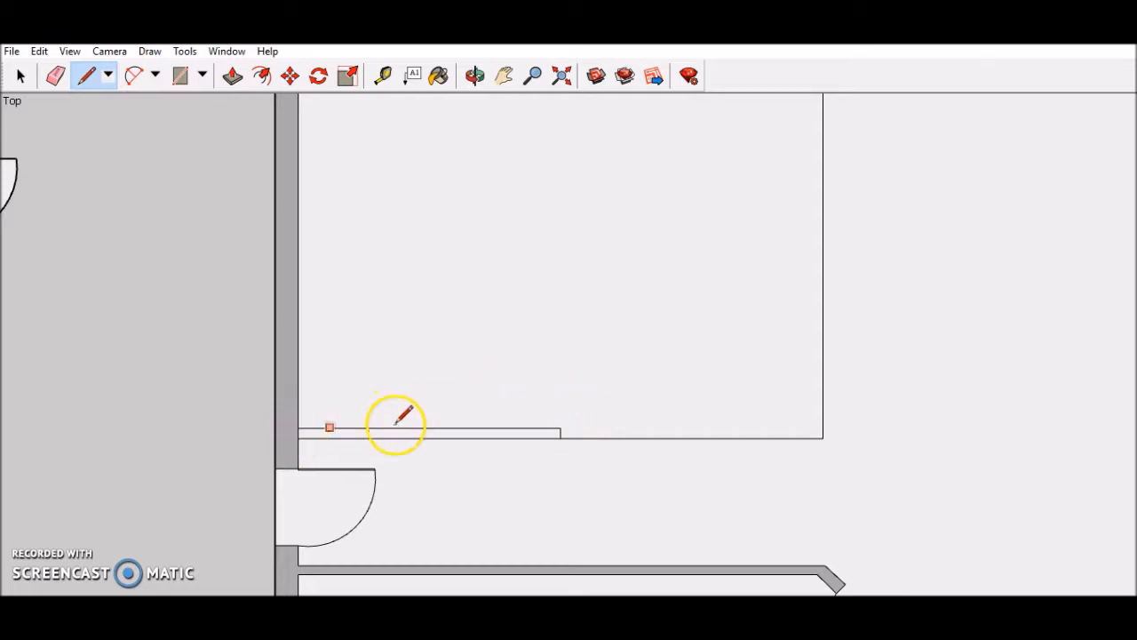
click(559, 427)
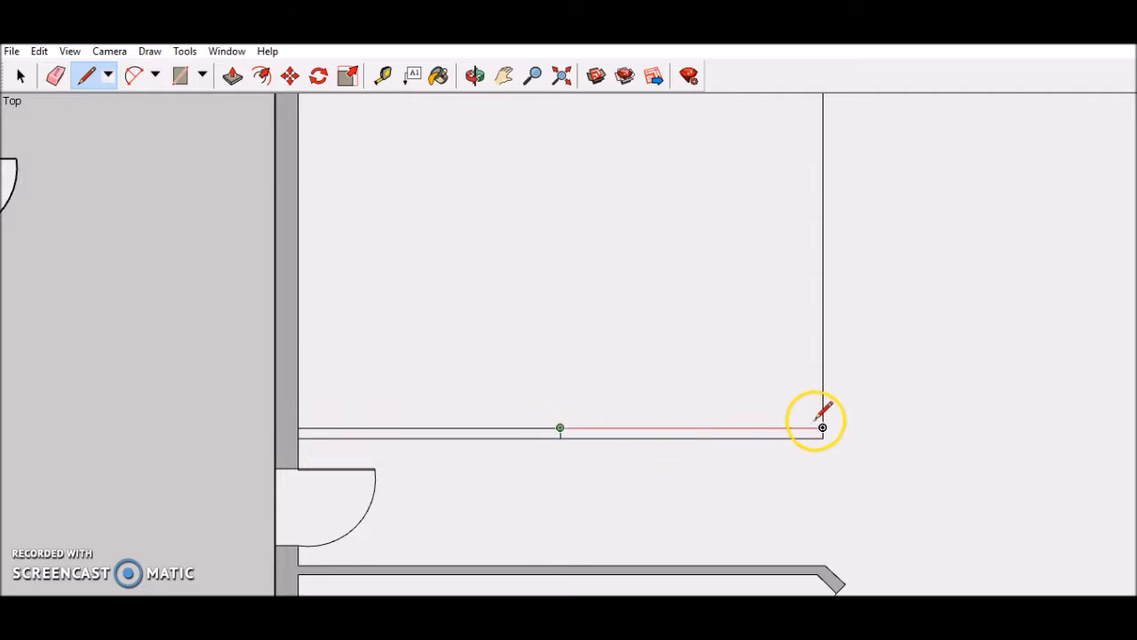
click(822, 427)
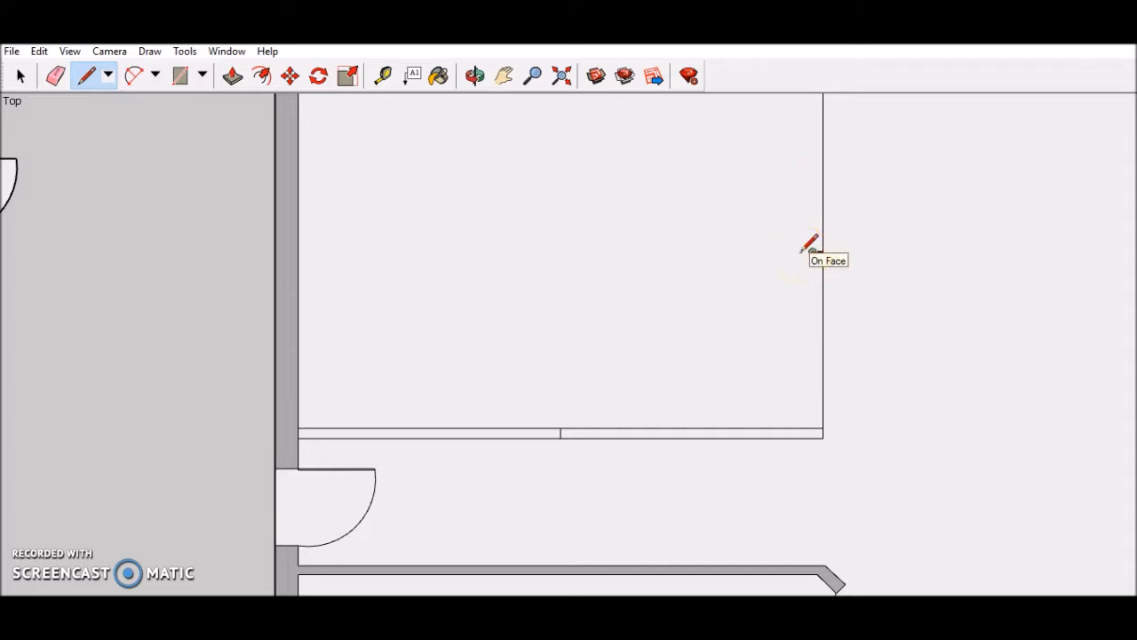
- Draw a parallel inner line beside the outline's vertical line, from the horizontal partition up to the top exterior wall, to give it thickness
drag(812, 251, 812, 428)
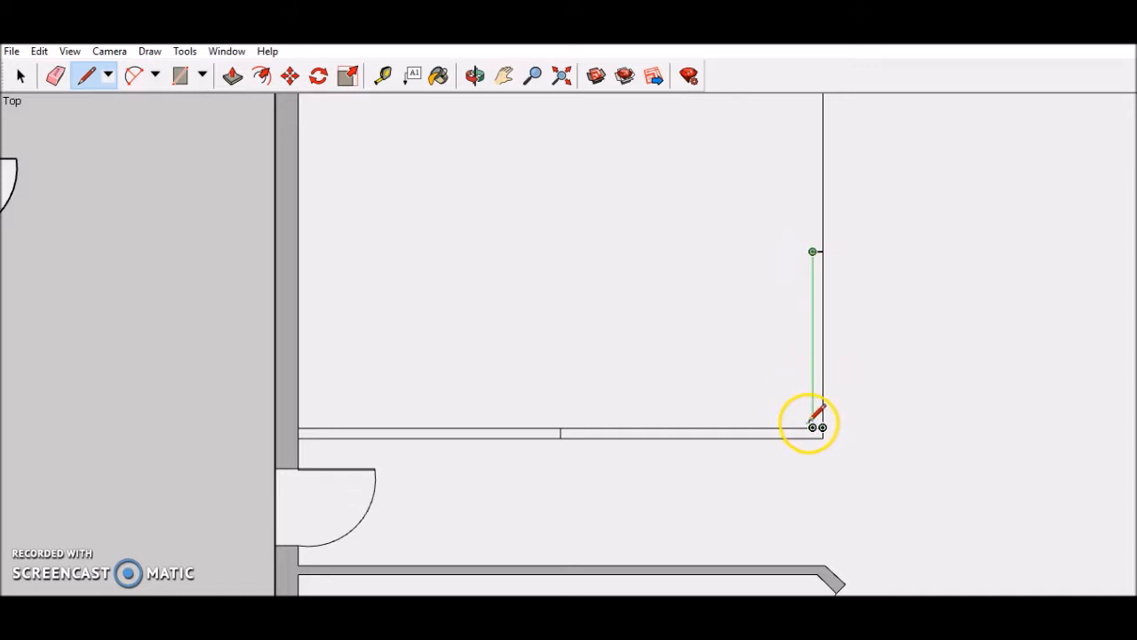
scroll(807, 241, down, 4)
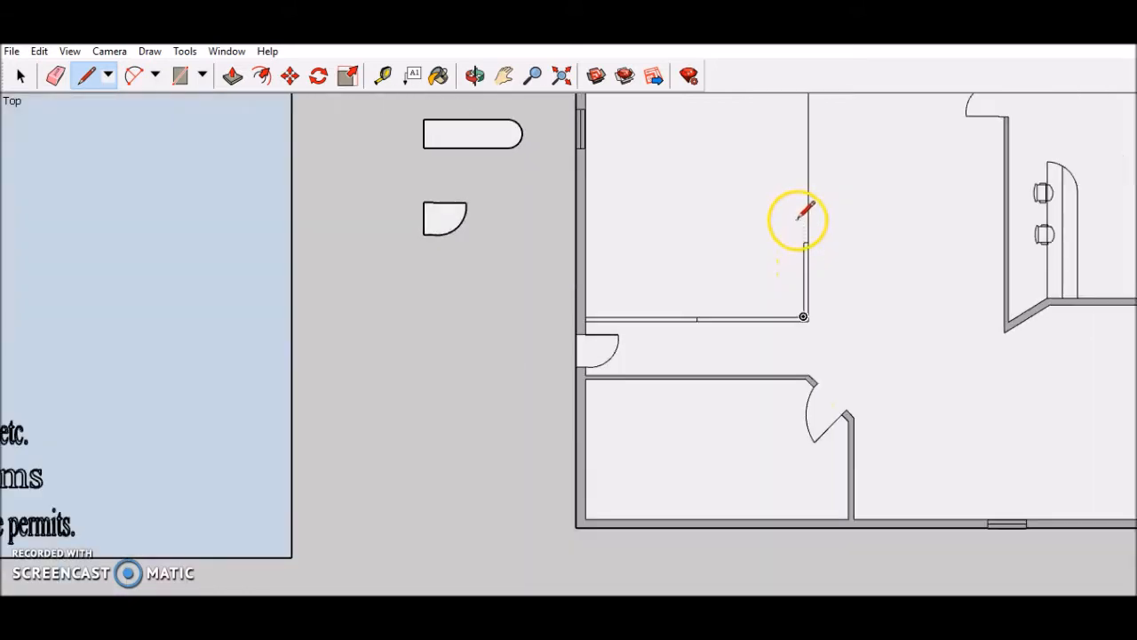
click(504, 78)
drag(835, 202, 681, 297)
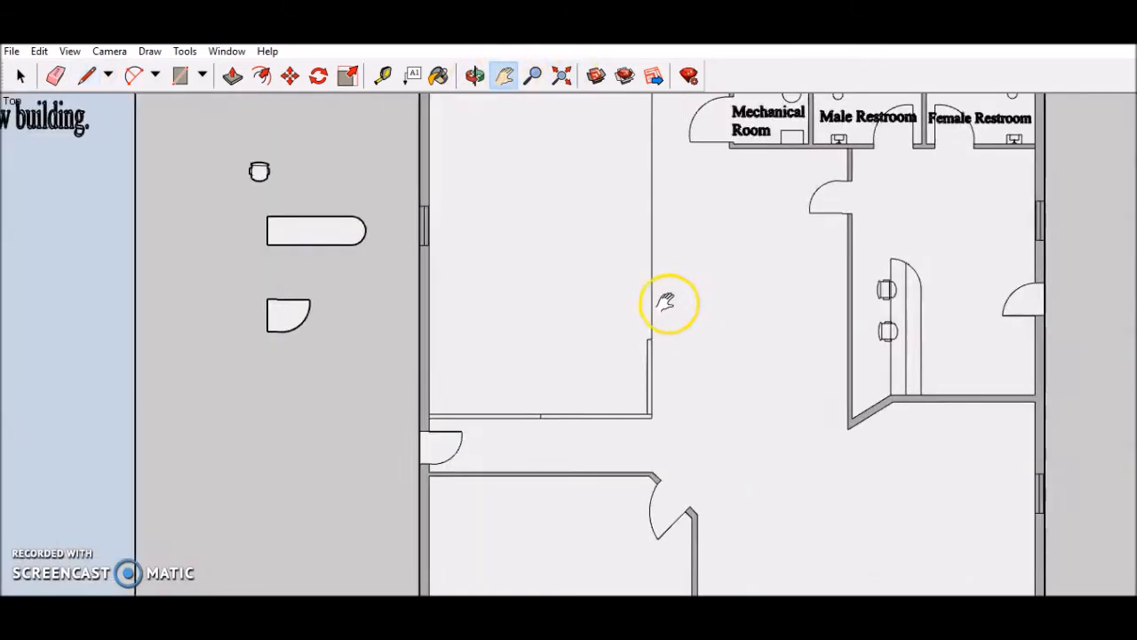
drag(610, 239, 581, 350)
click(86, 77)
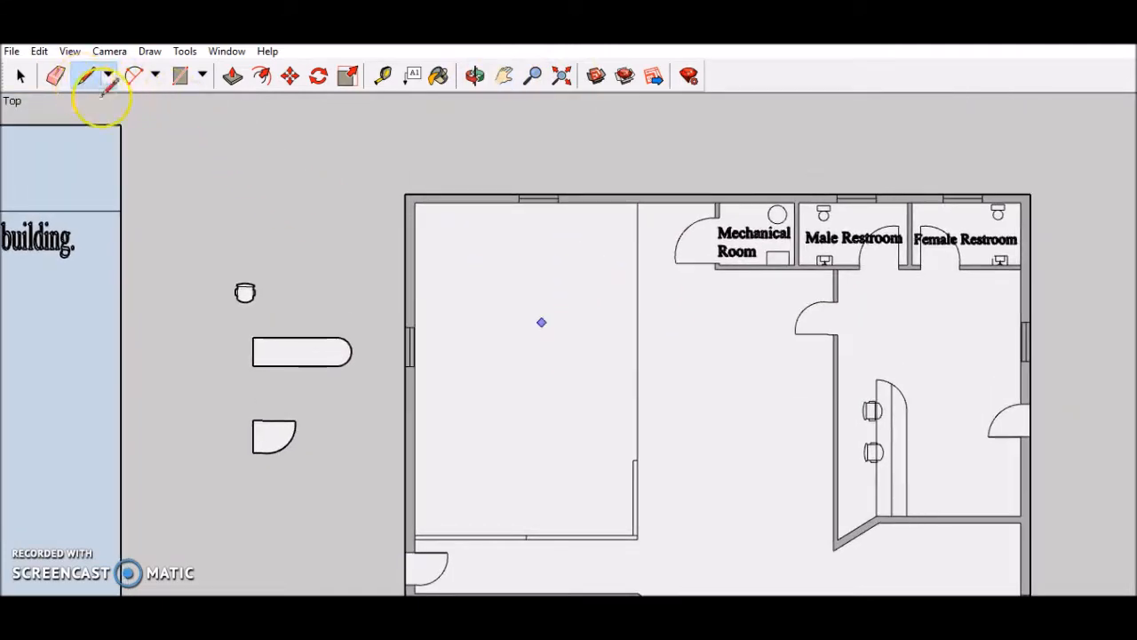
click(632, 459)
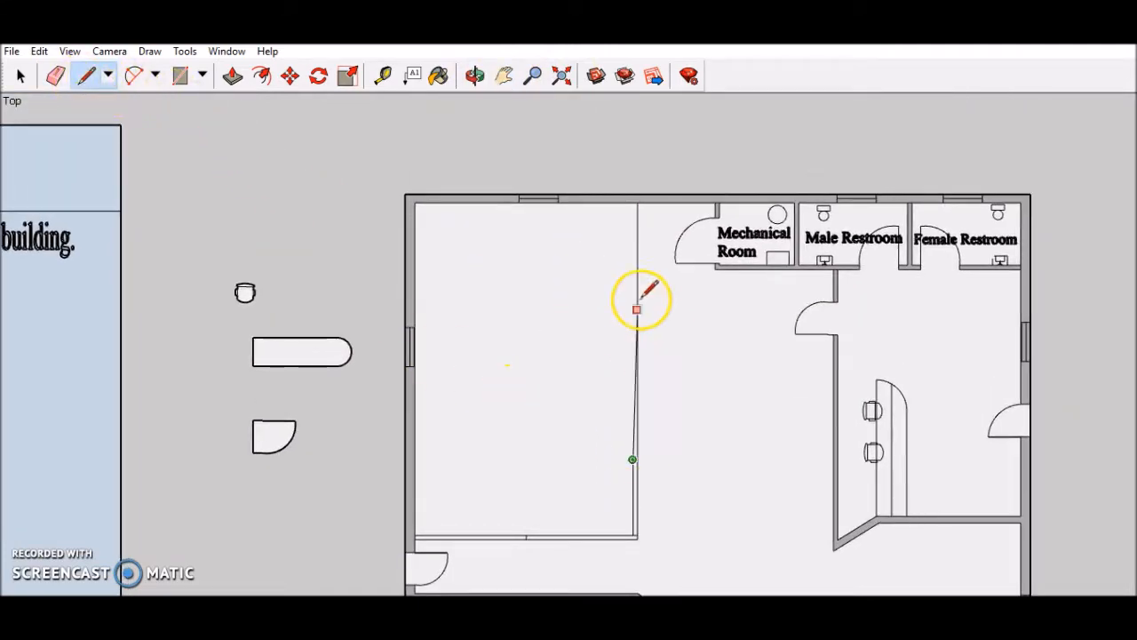
click(632, 200)
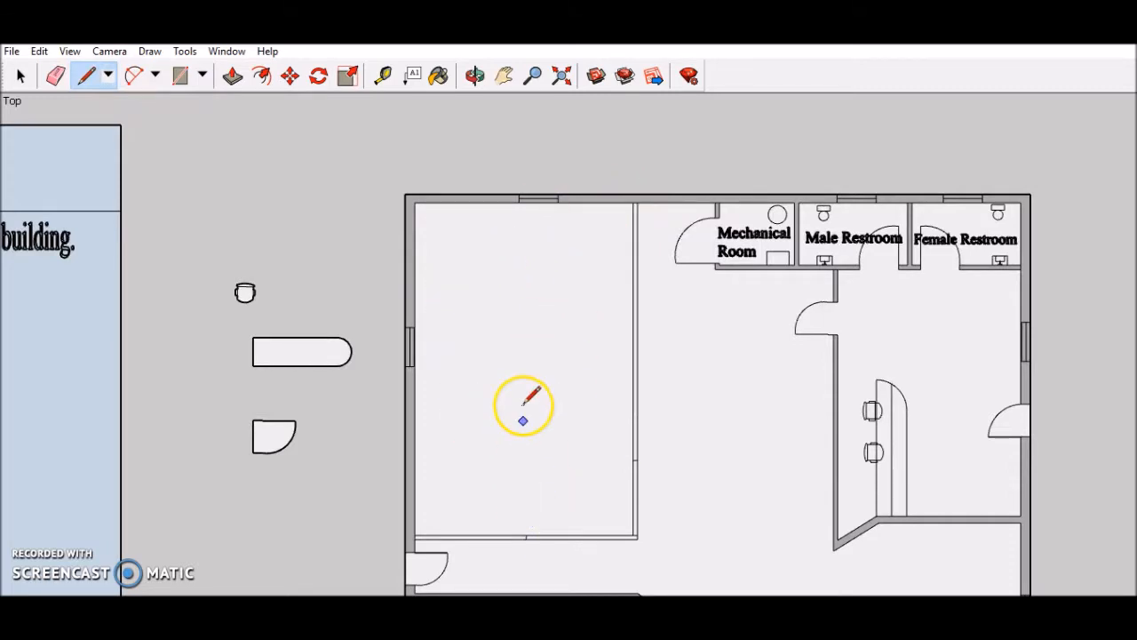
- Erase the leftover short lines crossing the new room's partitions, including where the horizontal partition meets the left exterior wall
click(56, 77)
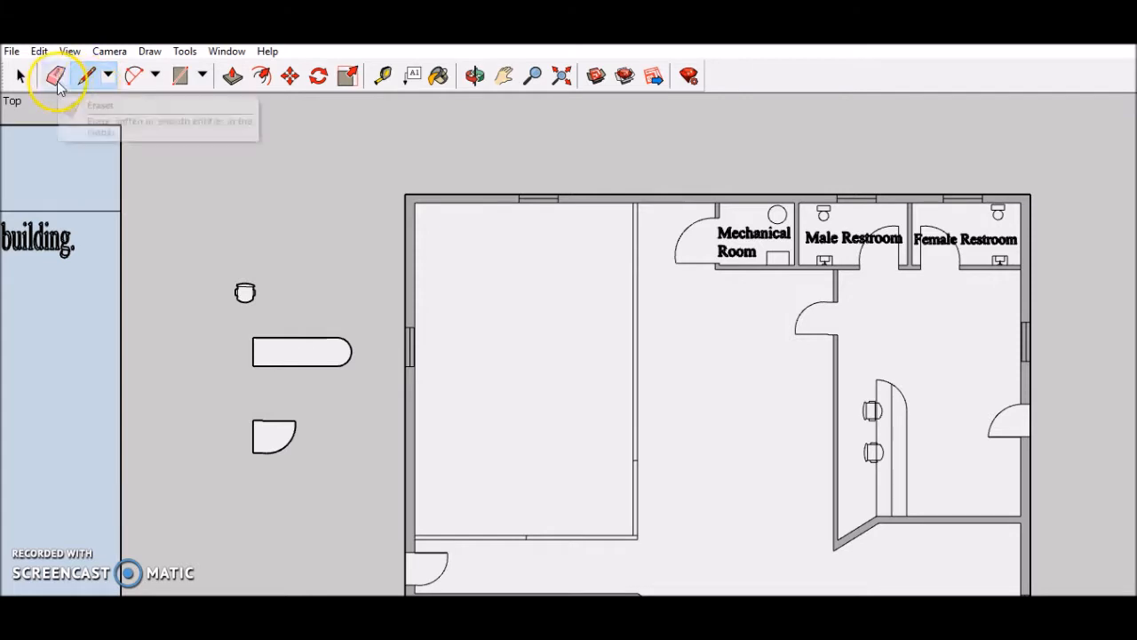
scroll(609, 432, up, 6)
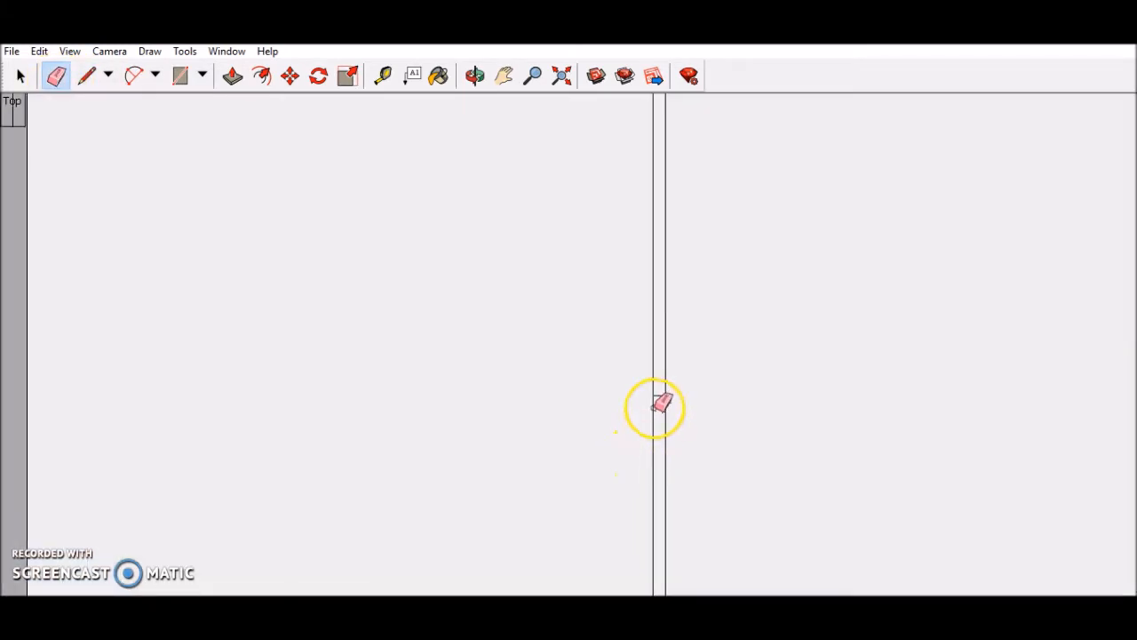
scroll(662, 396, down, 5)
scroll(462, 542, up, 3)
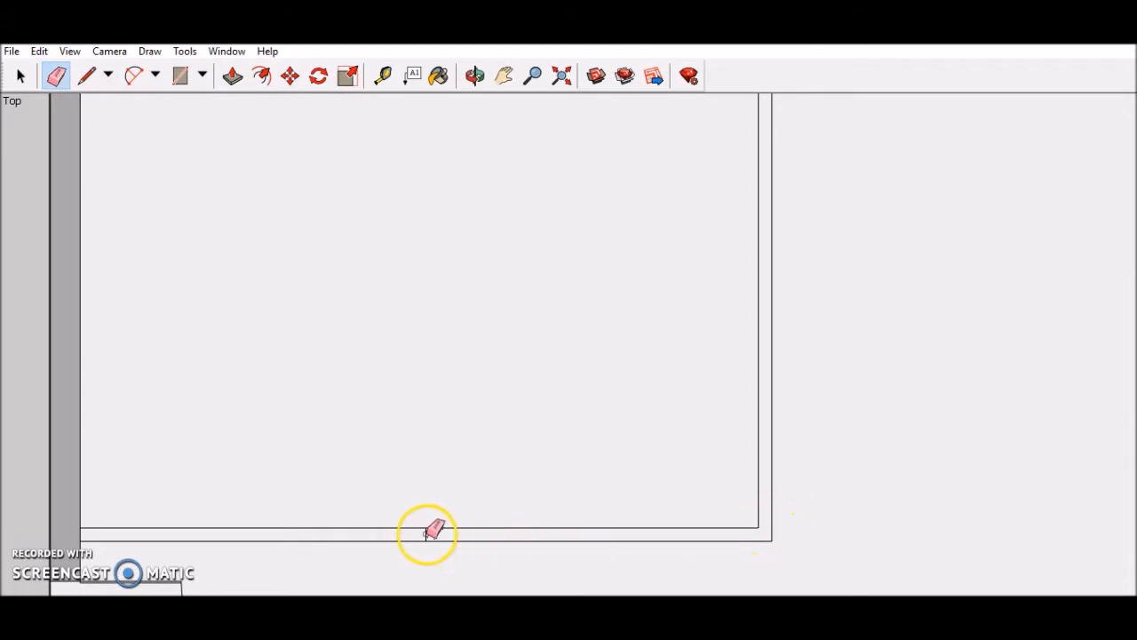
click(425, 534)
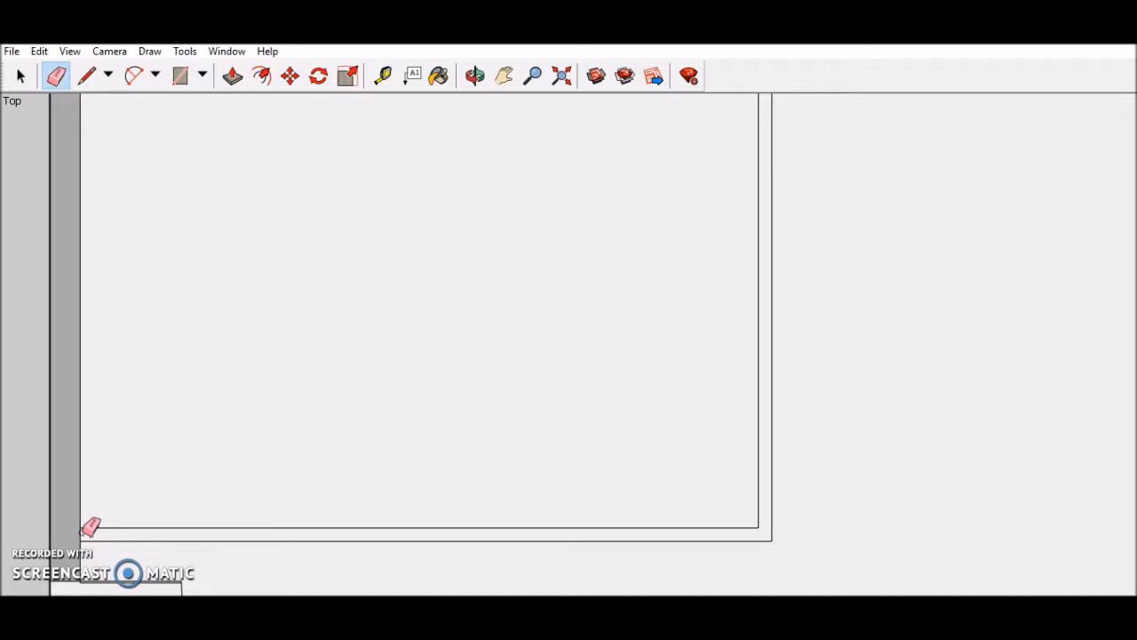
scroll(825, 355, down, 6)
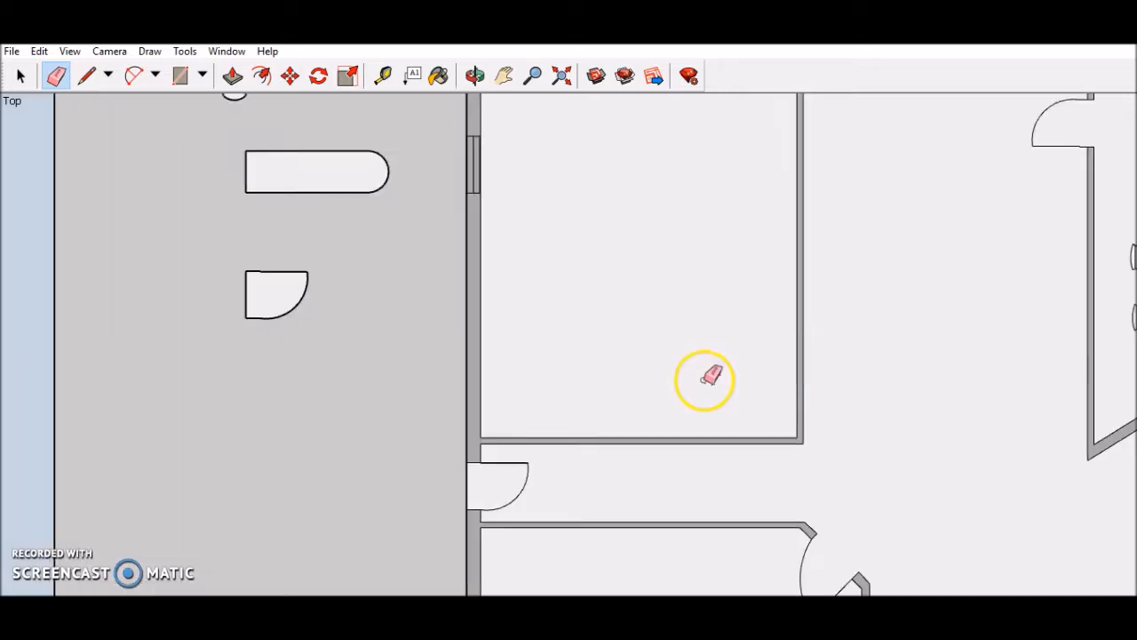
- Measure the new room's length from the top exterior wall down to its lower partition
click(504, 76)
drag(629, 202, 471, 313)
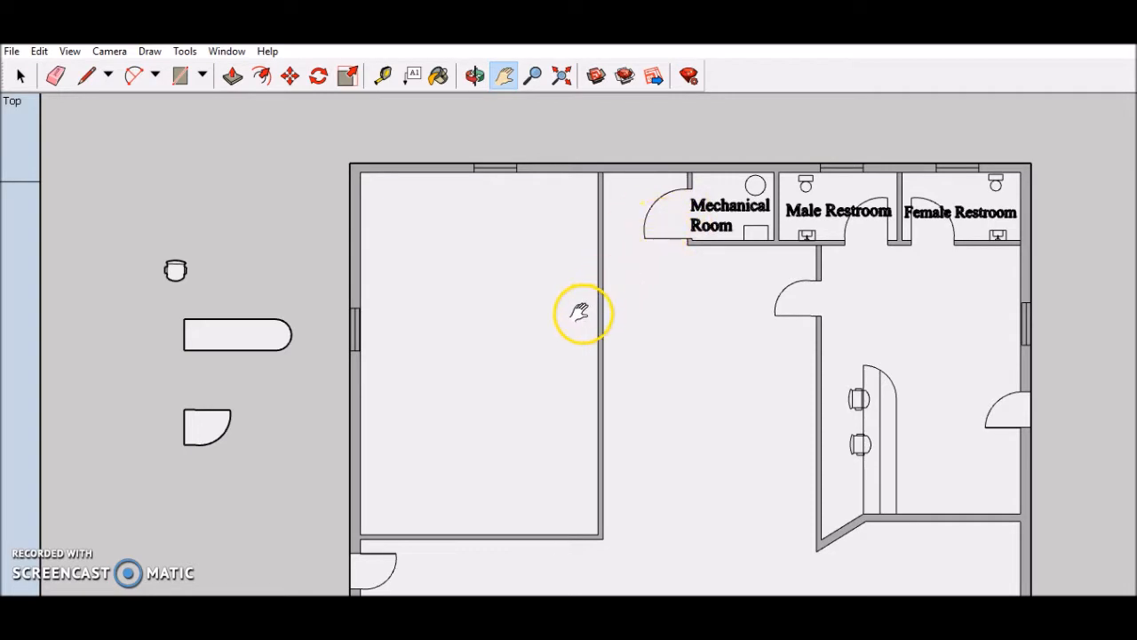
drag(555, 366, 456, 298)
key(m)
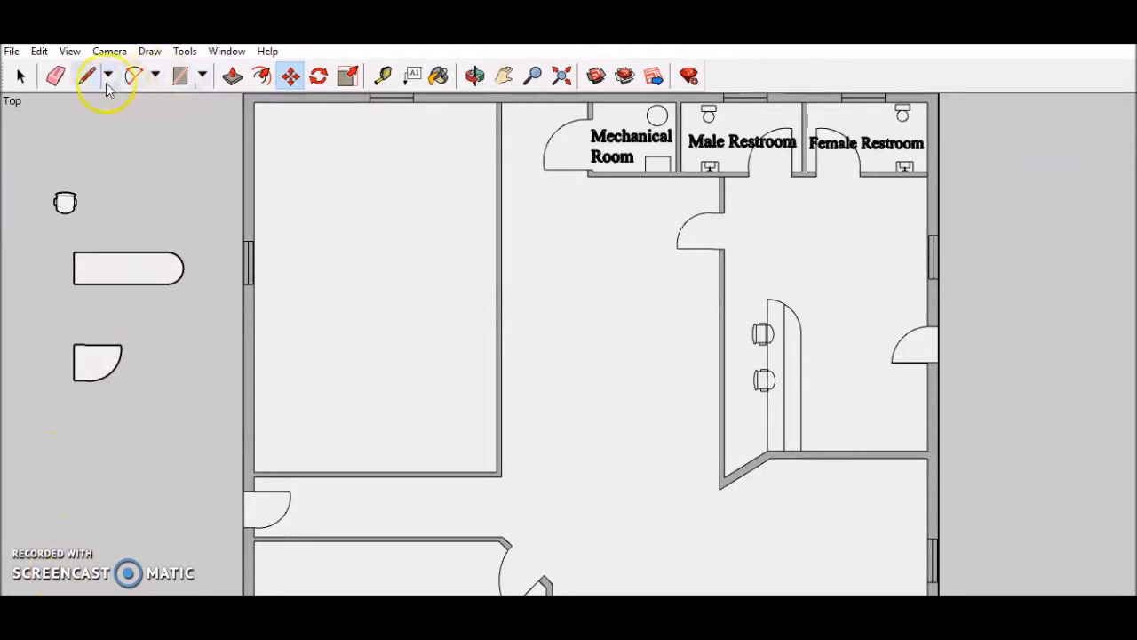
click(384, 79)
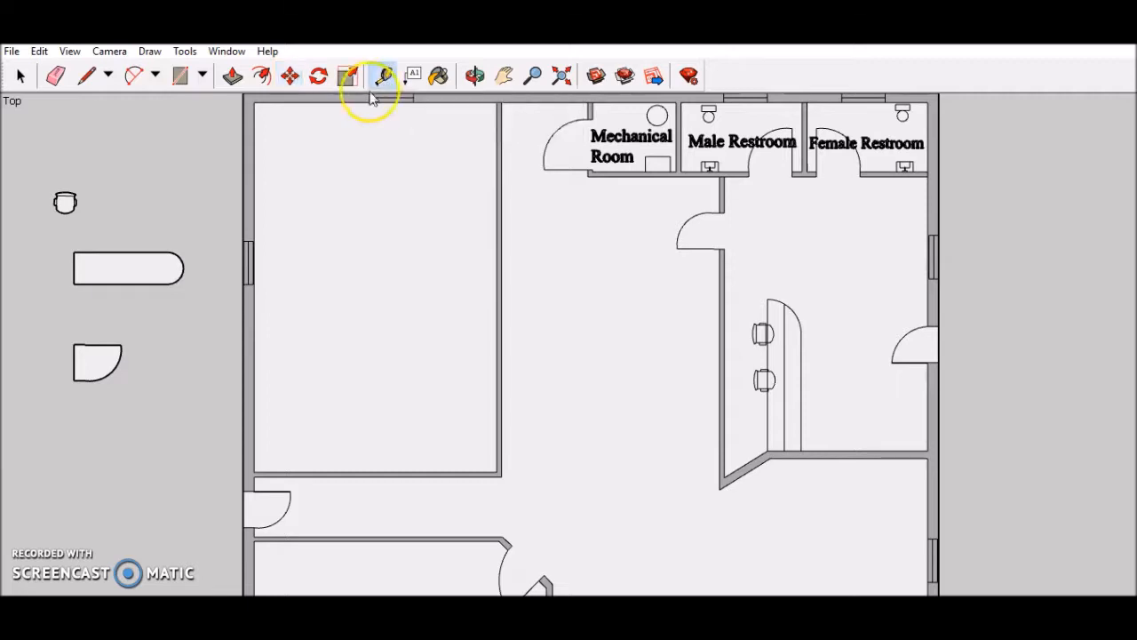
drag(358, 102, 358, 471)
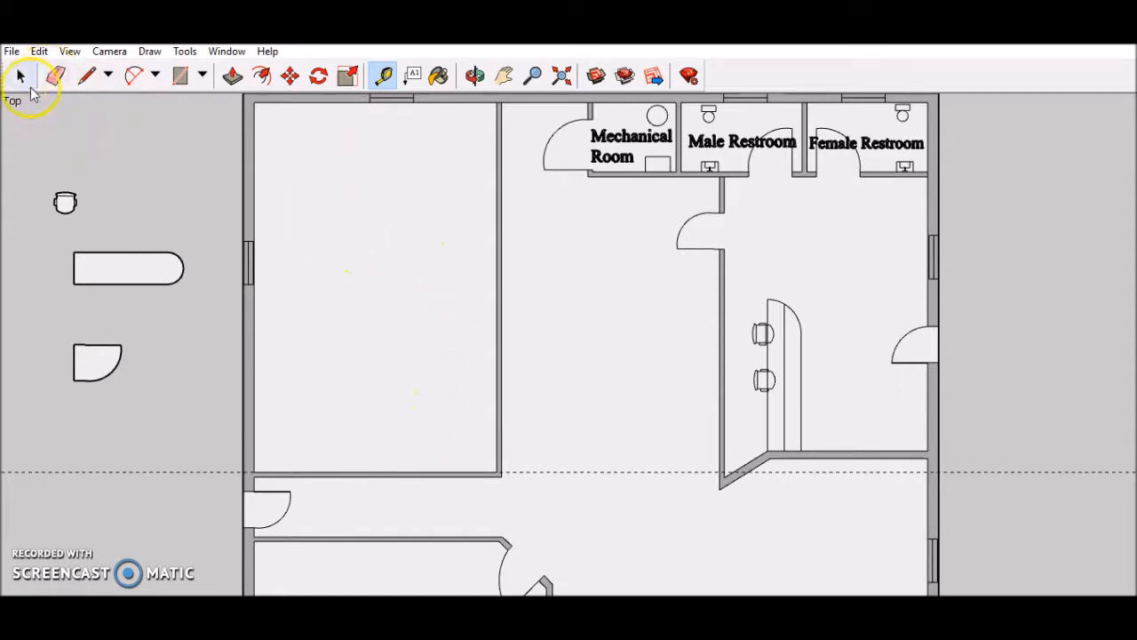
click(20, 77)
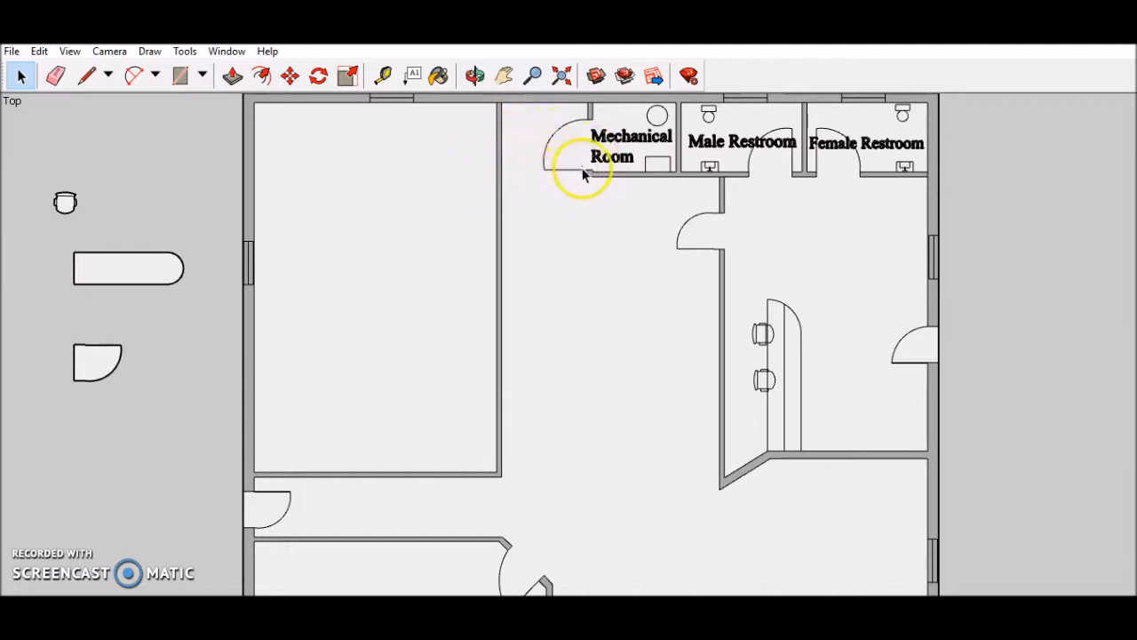
- Draw two parallel lines from the mechanical room's lower-left wall end across the new room to the left exterior wall
click(86, 76)
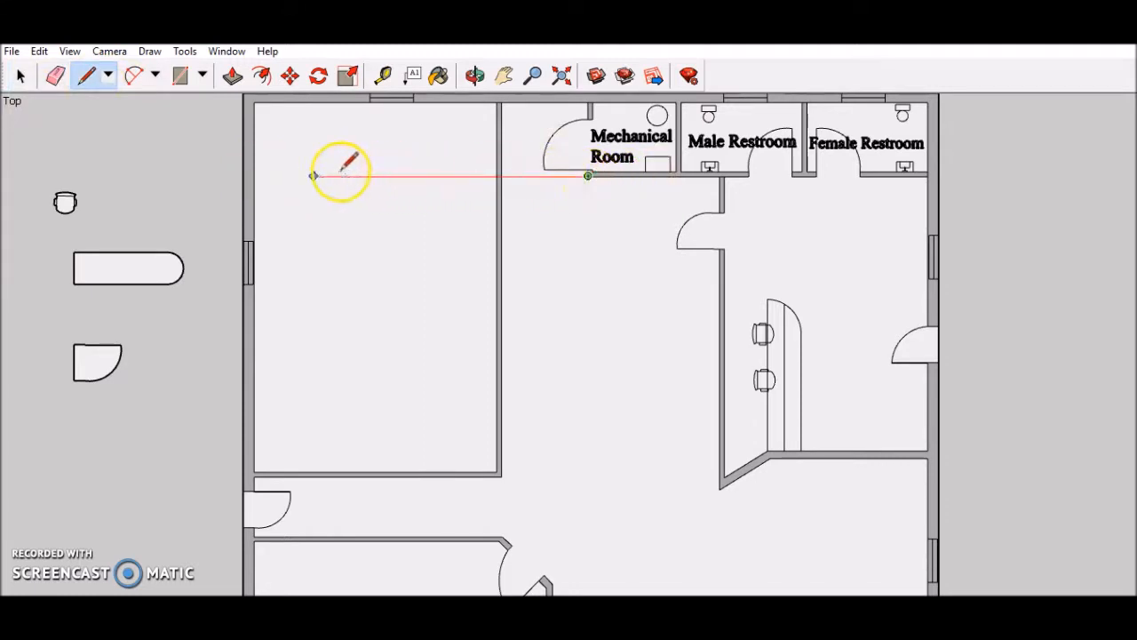
click(255, 173)
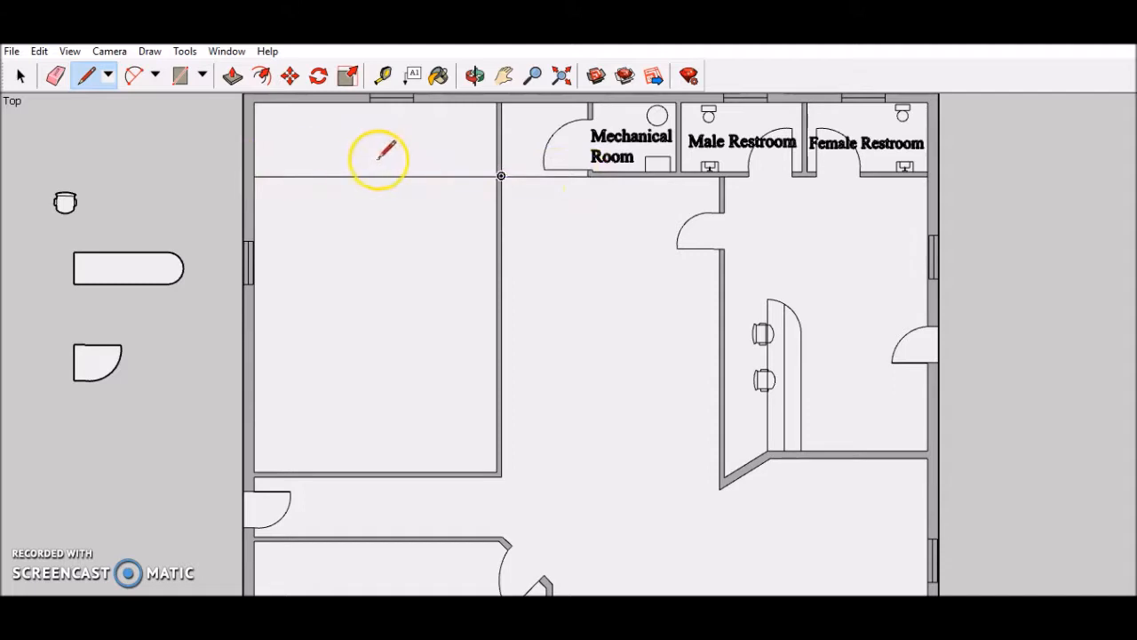
scroll(382, 155, up, 2)
scroll(385, 161, down, 2)
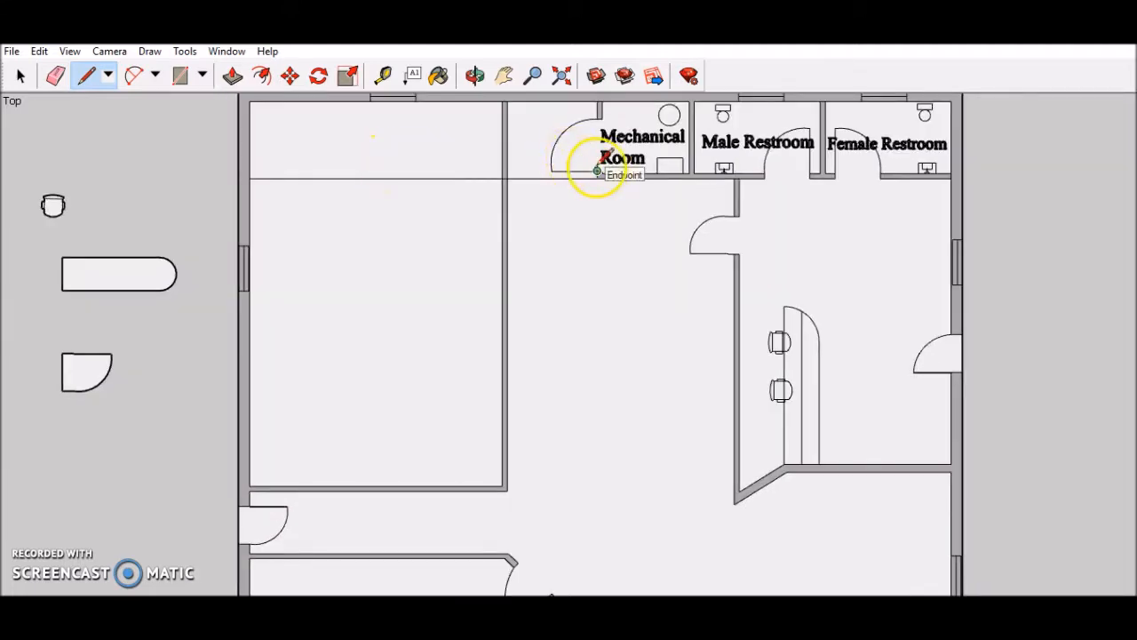
click(597, 170)
click(250, 170)
- Erase the parts of the two lines between the mechanical room and the new room's vertical partition
click(59, 78)
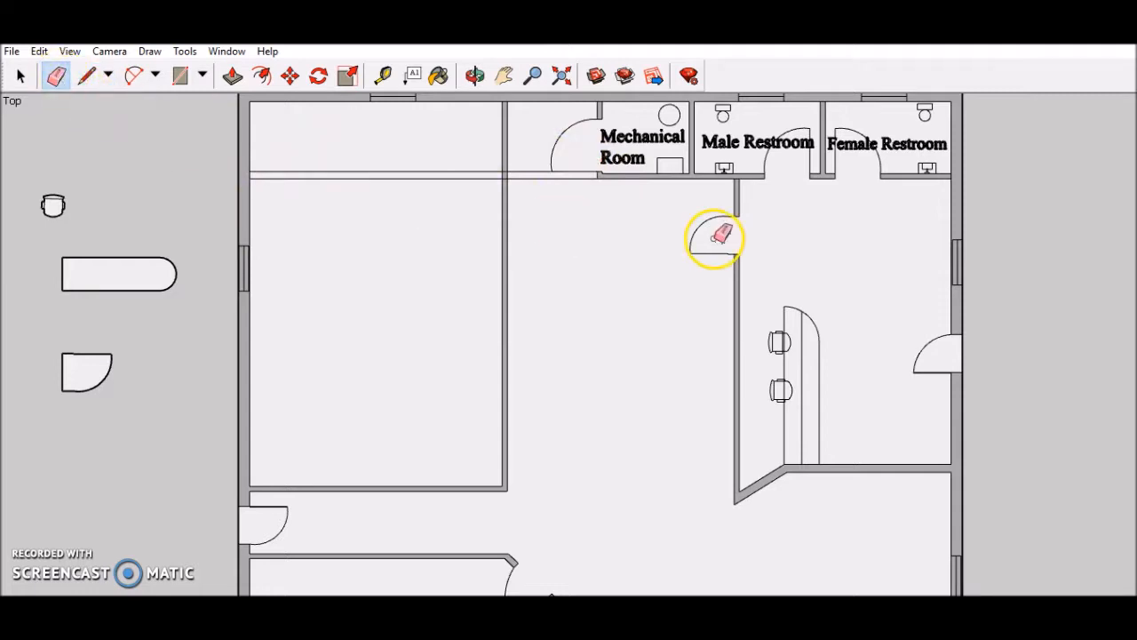
scroll(540, 134, up, 3)
scroll(484, 146, down, 2)
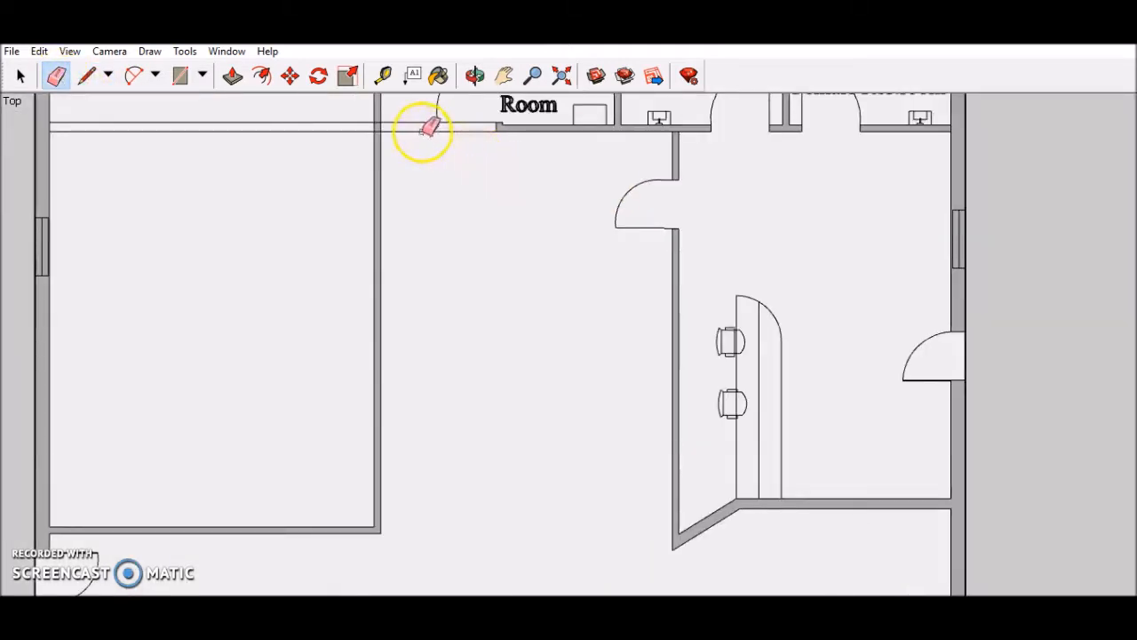
click(377, 122)
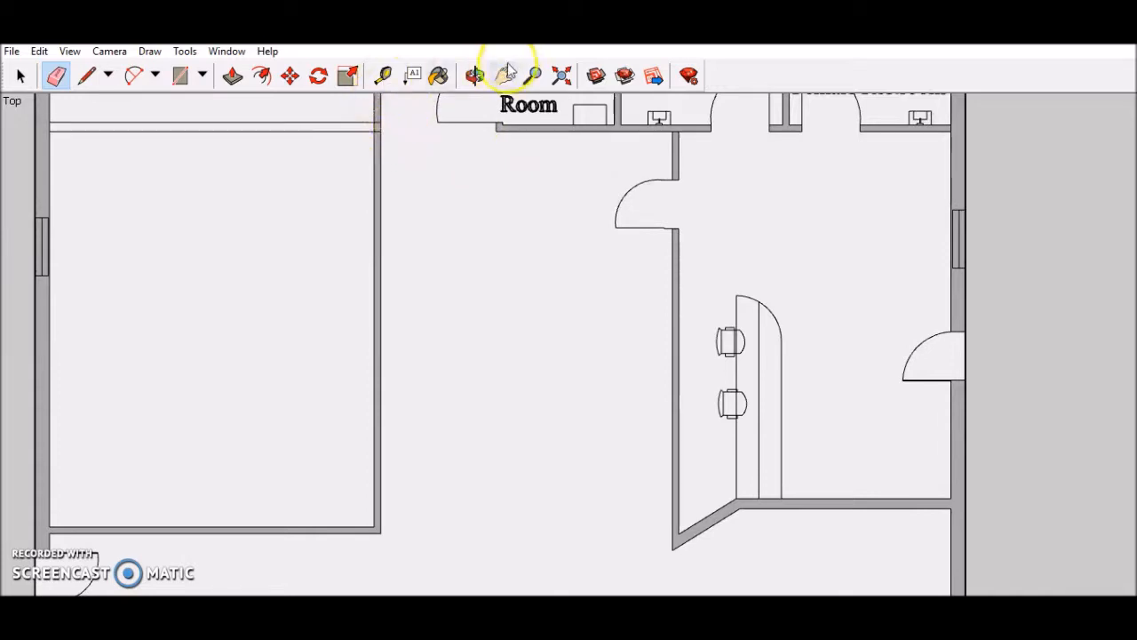
- Erase the vertical partition above the new horizontal one and the lines crossing their junction so both join in a clean corner
click(503, 76)
drag(376, 119, 450, 249)
scroll(450, 249, up, 4)
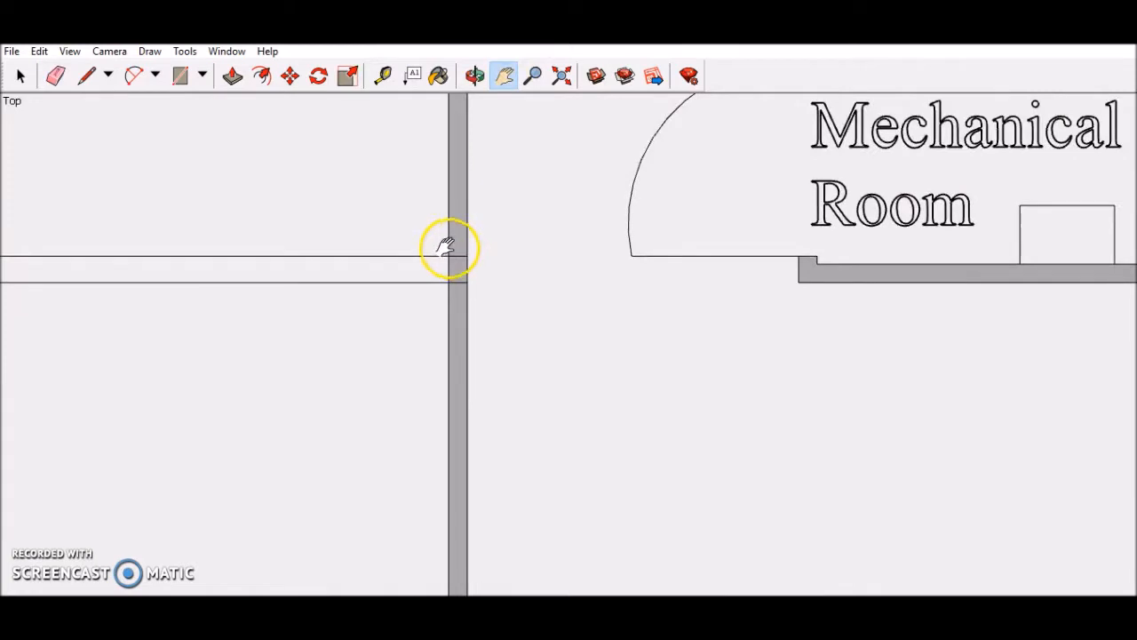
key(e)
click(457, 257)
click(459, 284)
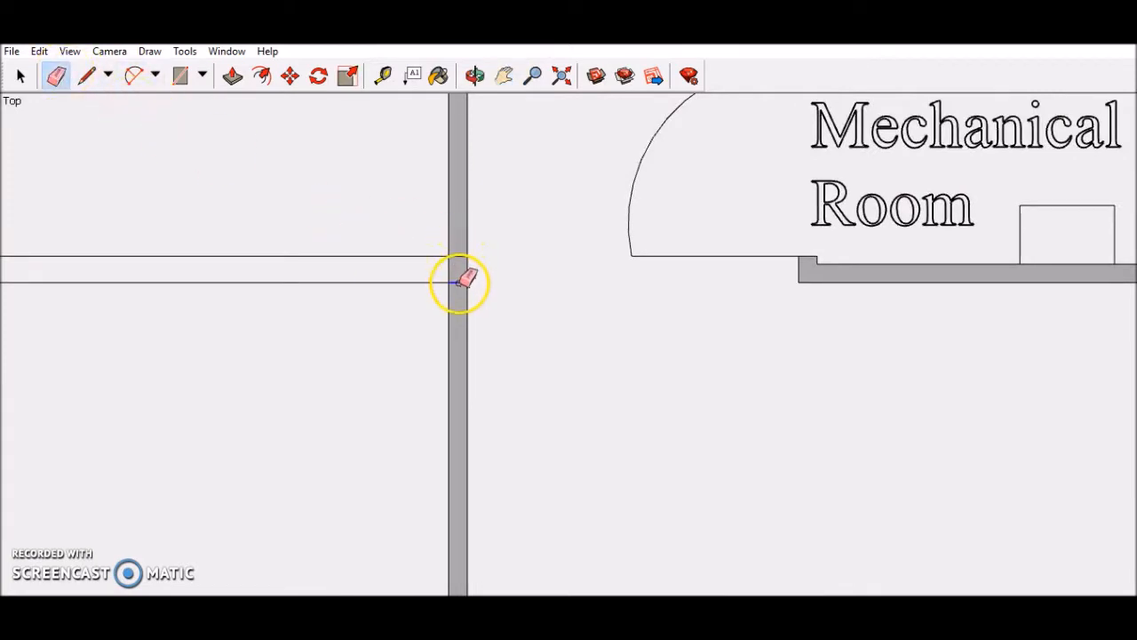
click(468, 240)
click(453, 241)
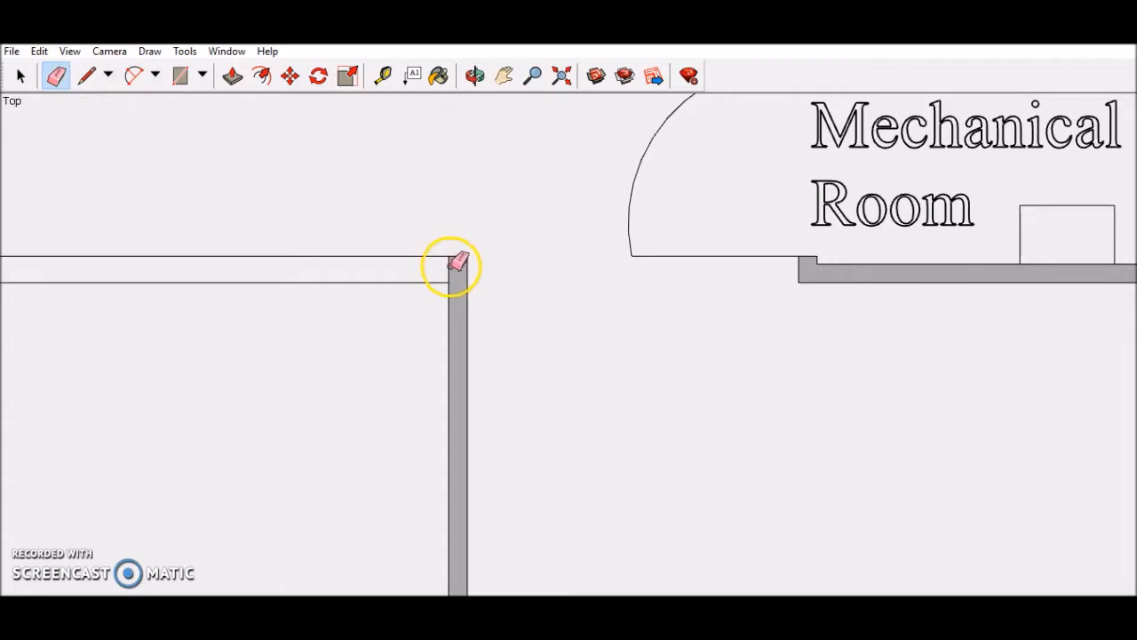
click(455, 261)
scroll(444, 288, down, 2)
scroll(442, 302, down, 3)
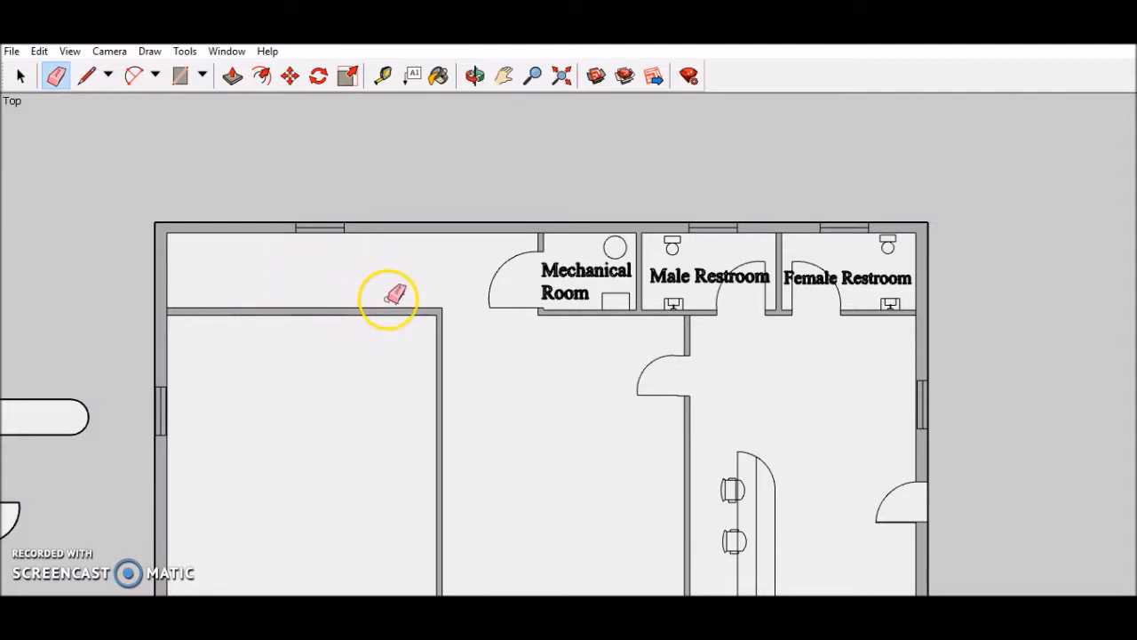
- Draw a horizontal dividing line from the midpoint of the room's right partition across to the left exterior wall
scroll(289, 275, down, 3)
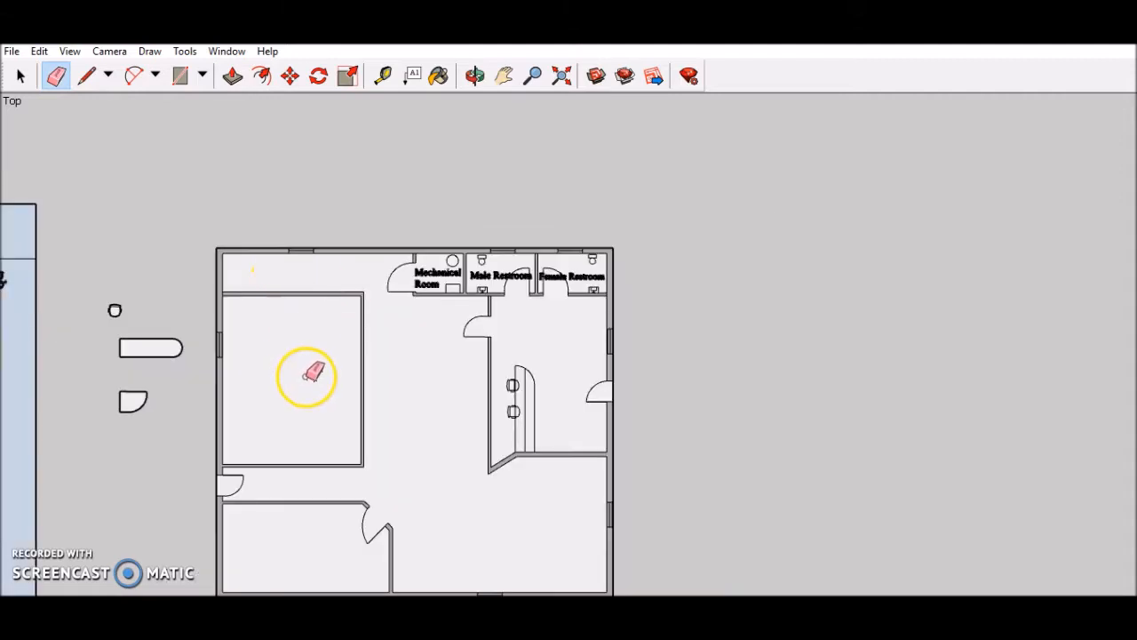
click(504, 77)
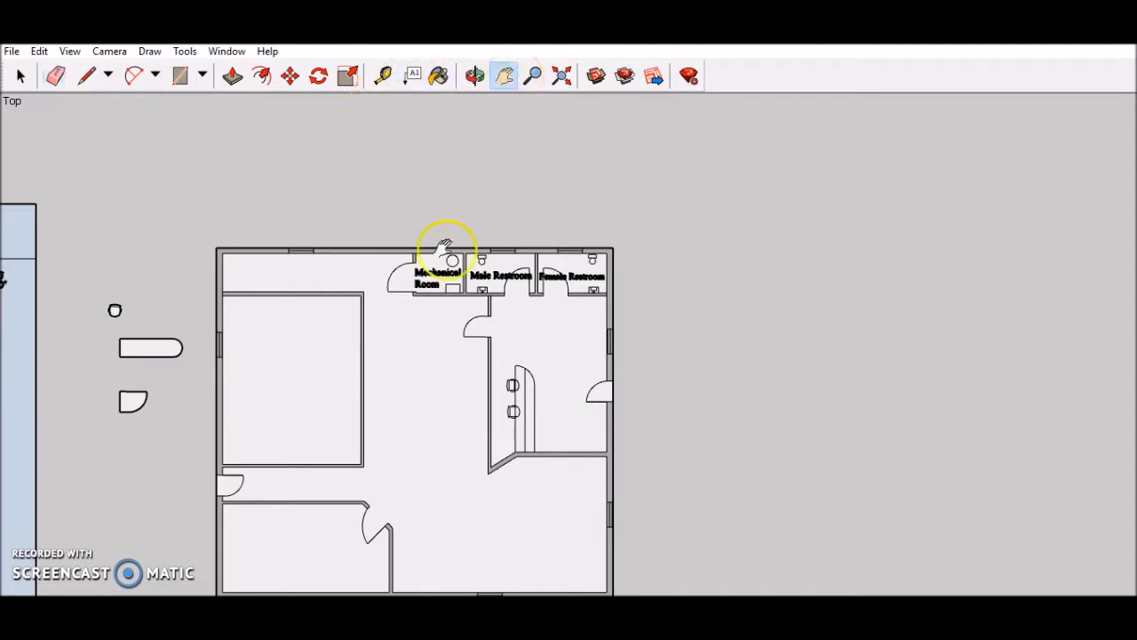
drag(407, 435, 440, 316)
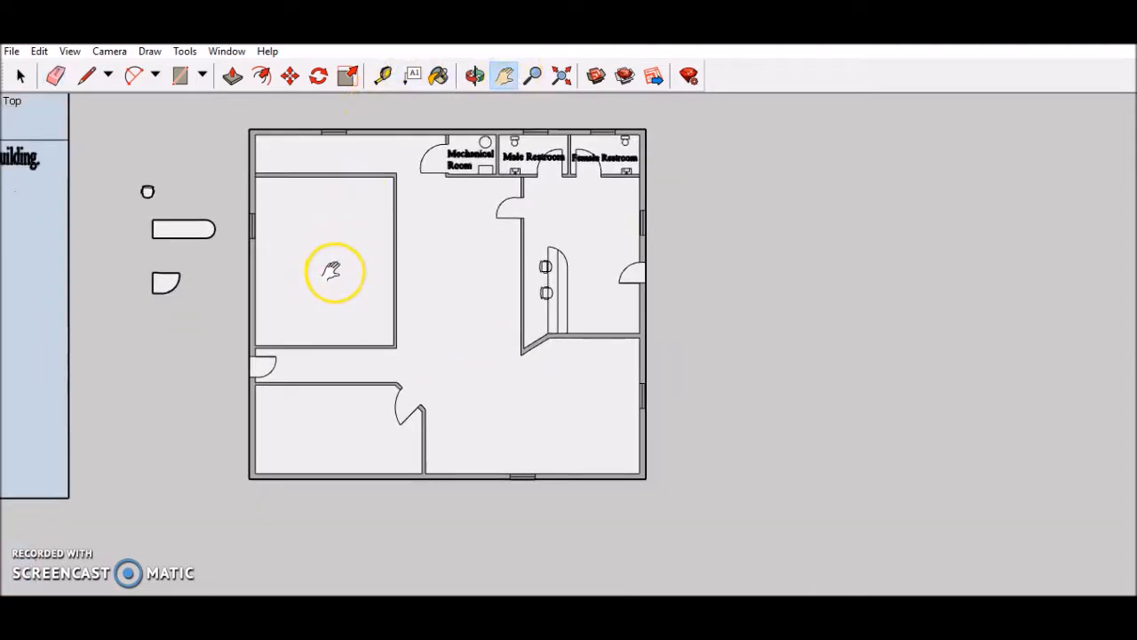
scroll(333, 271, up, 2)
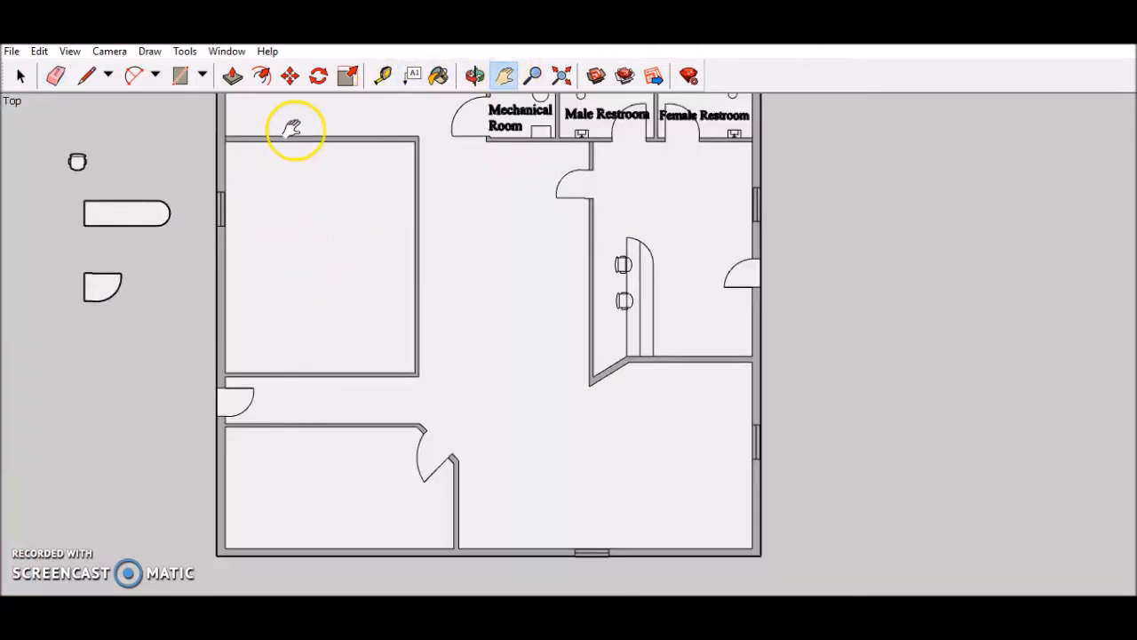
click(86, 78)
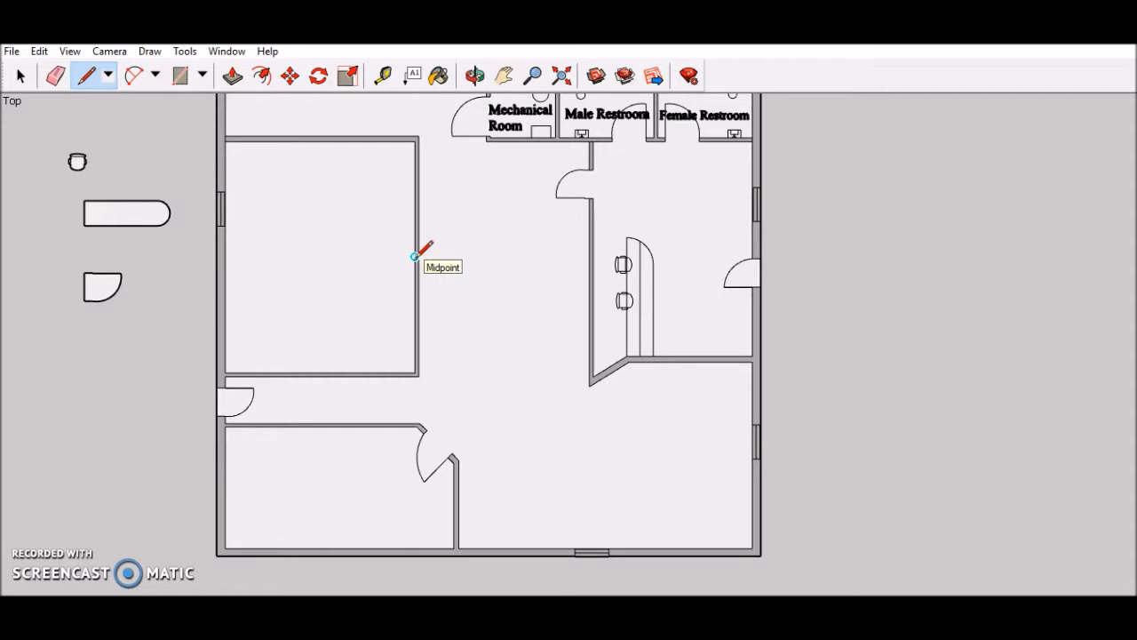
drag(413, 256, 233, 256)
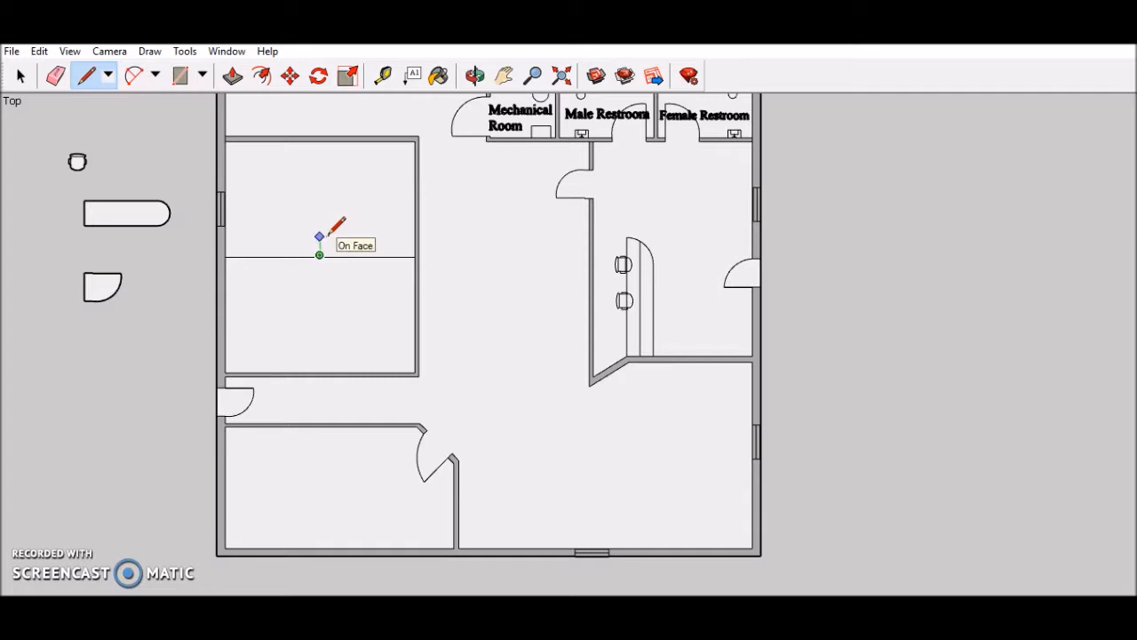
- Draw short 2-inch lines above and below the dividing line's midpoint, and run parallel lines from their ends to the right partition
scroll(320, 272, up, 6)
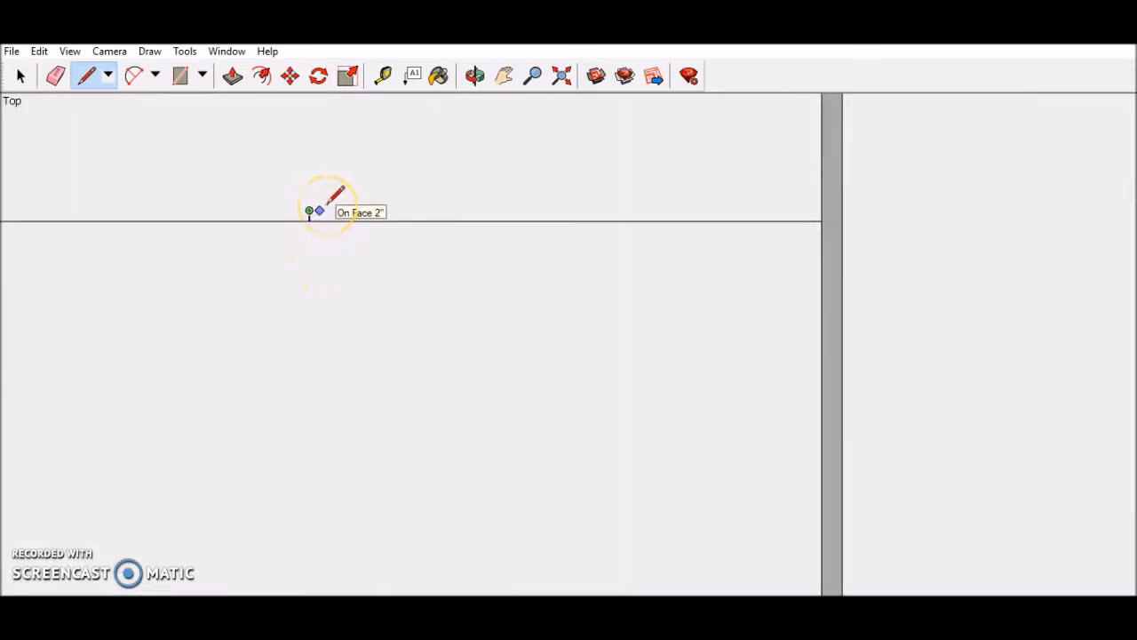
click(21, 79)
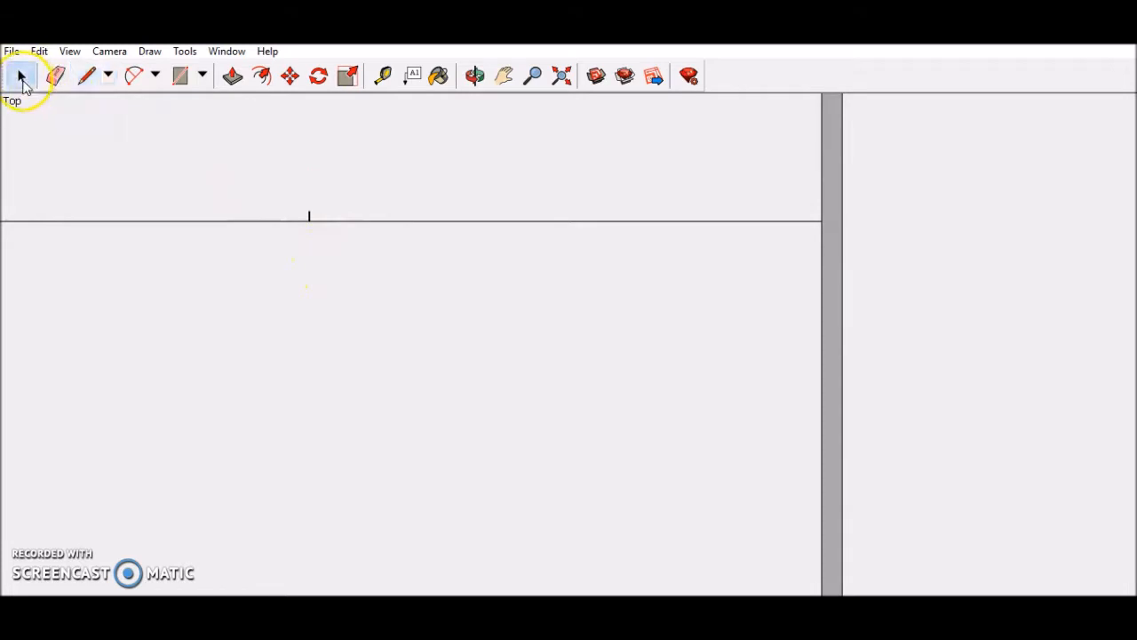
click(86, 78)
click(309, 221)
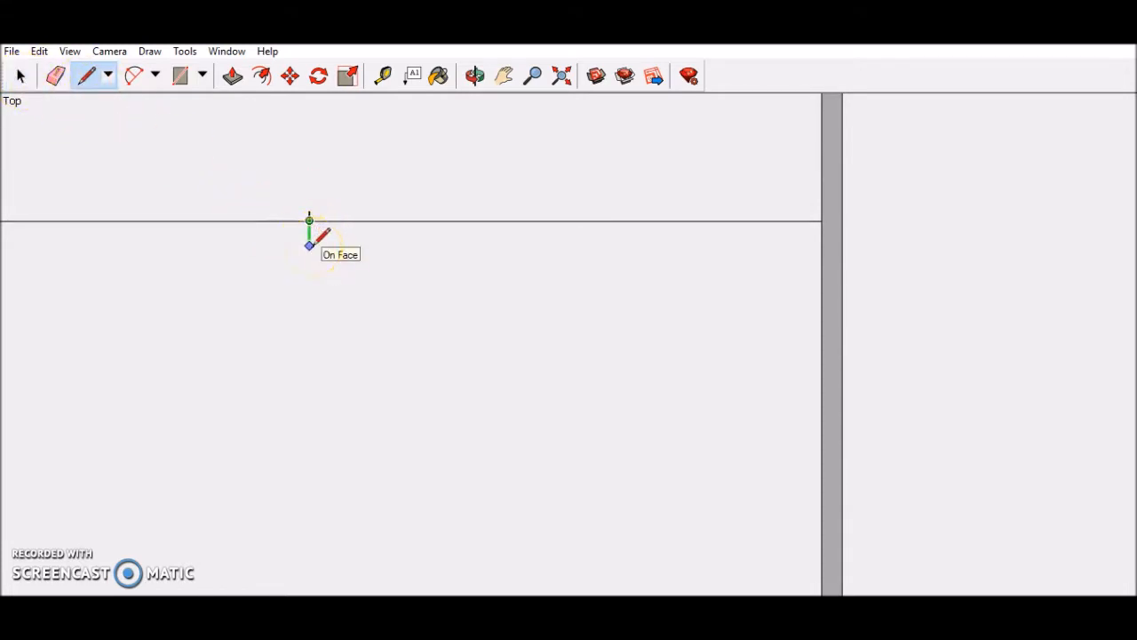
click(821, 236)
click(309, 211)
click(821, 211)
scroll(625, 279, down, 3)
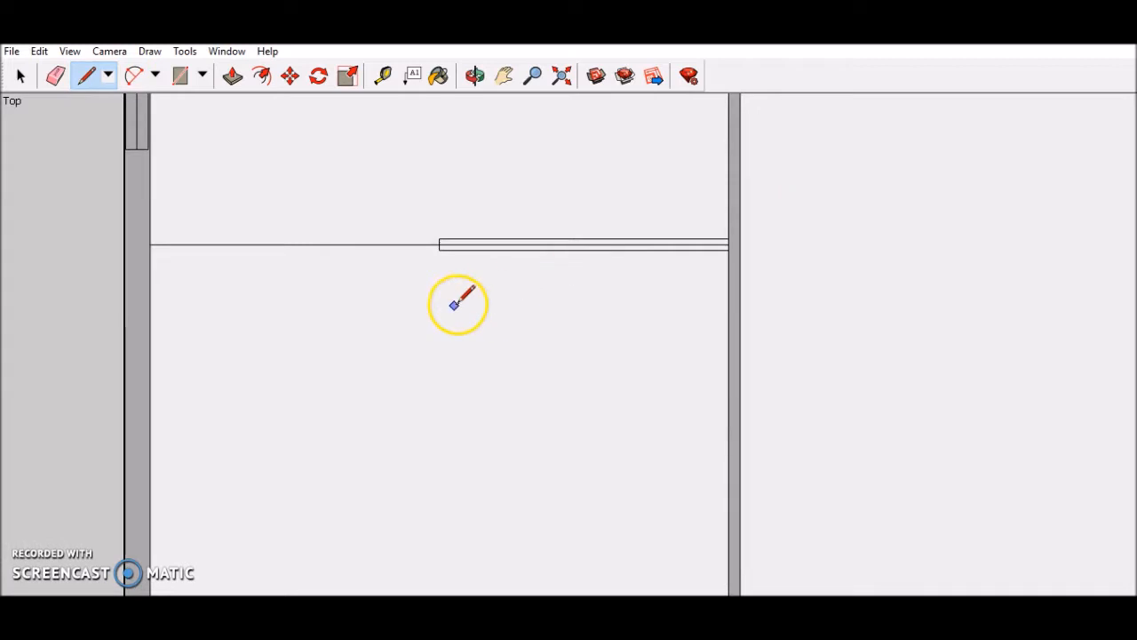
- Extend the upper and lower parallel lines from the short lines' ends to the left exterior wall
click(439, 250)
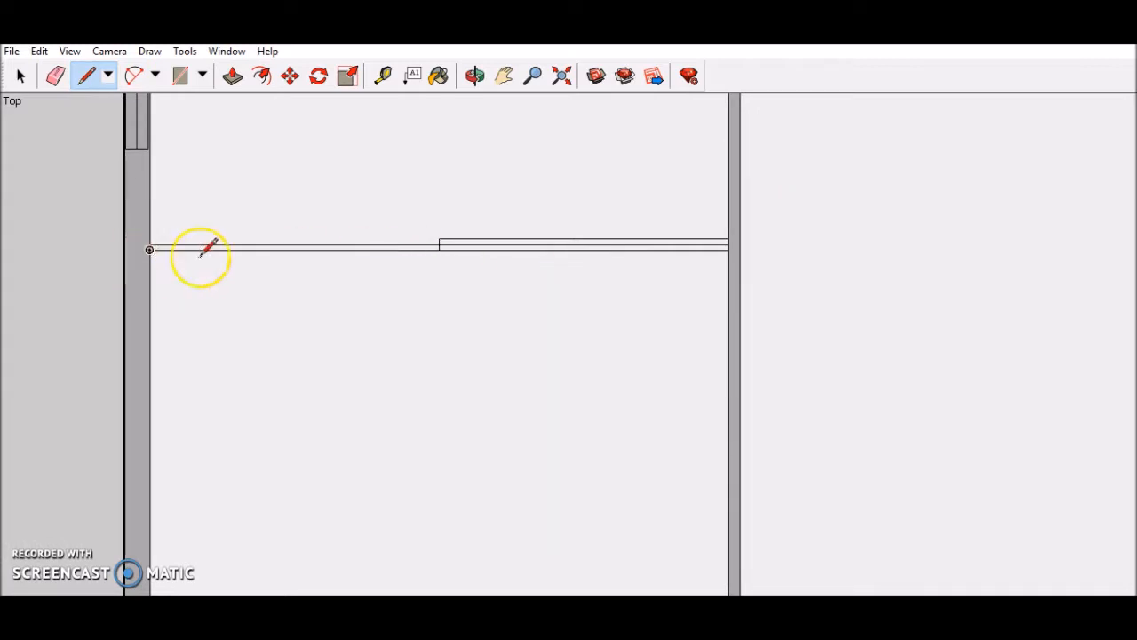
click(439, 238)
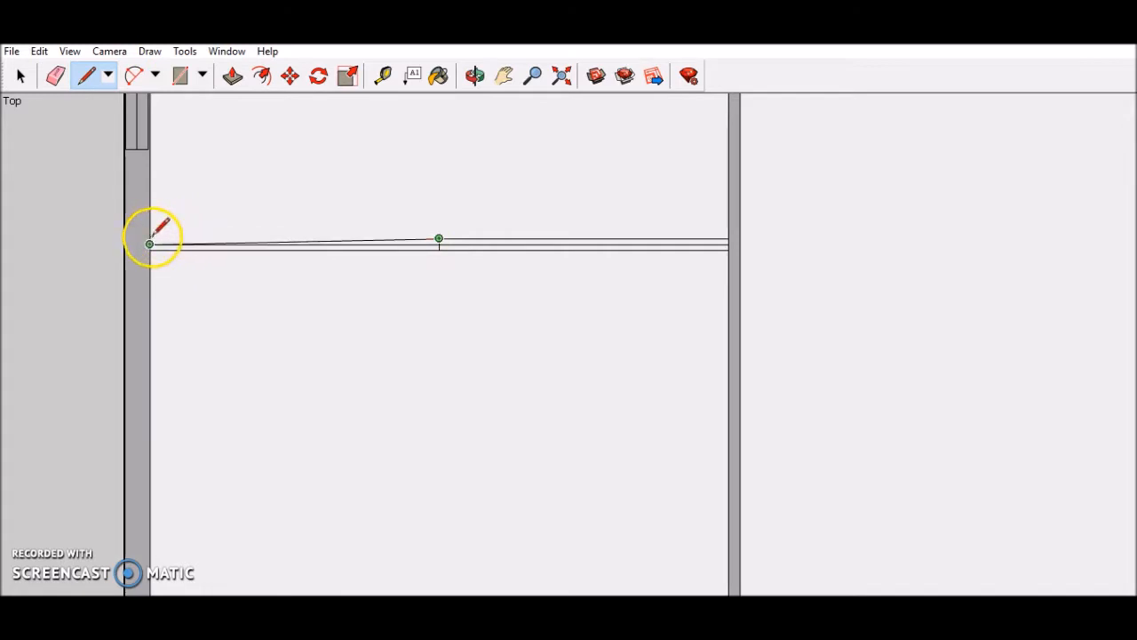
scroll(149, 239, up, 3)
click(149, 242)
- Erase the dividing center line, the short construction lines and the end segments so the parallel lines form one continuous partition joined to both walls
click(57, 78)
click(152, 252)
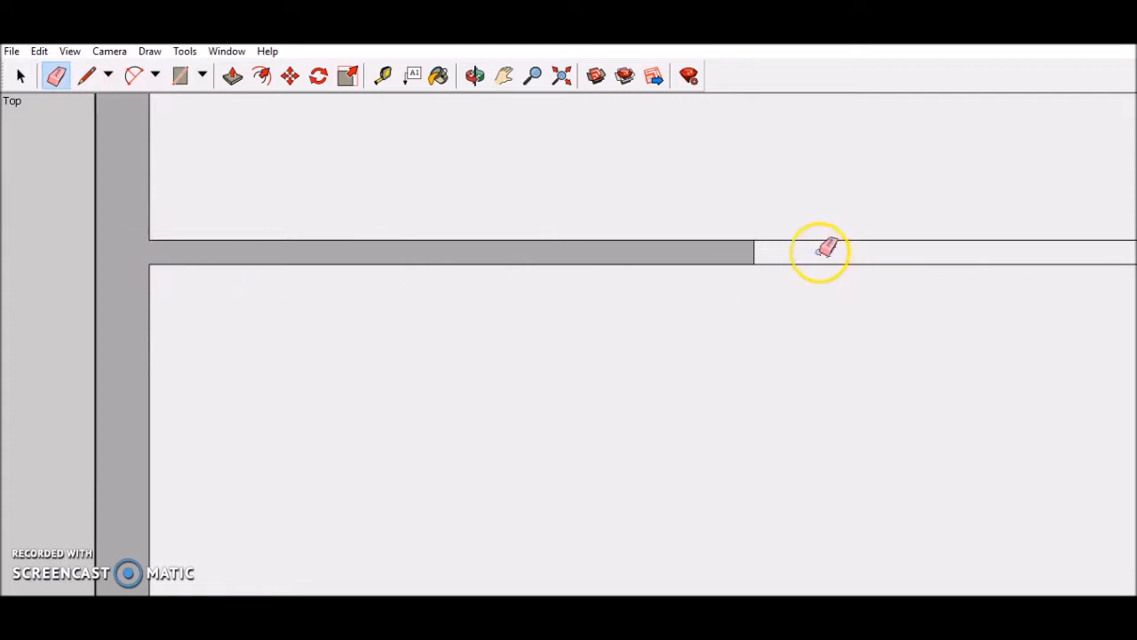
click(754, 251)
scroll(764, 250, down, 3)
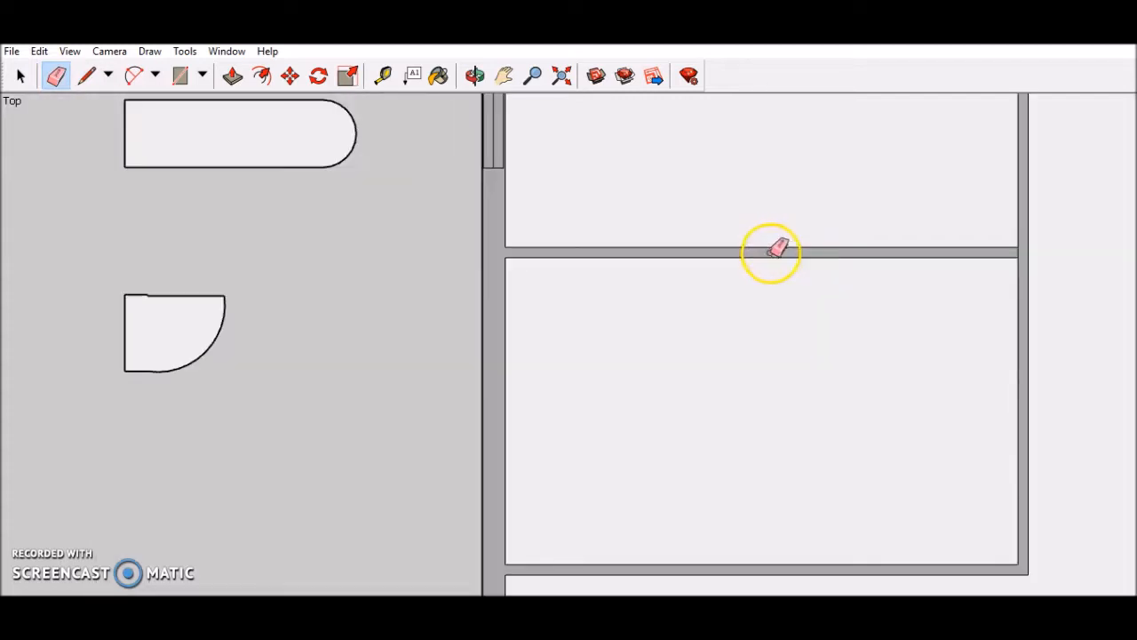
scroll(991, 251, up, 2)
scroll(997, 247, up, 1)
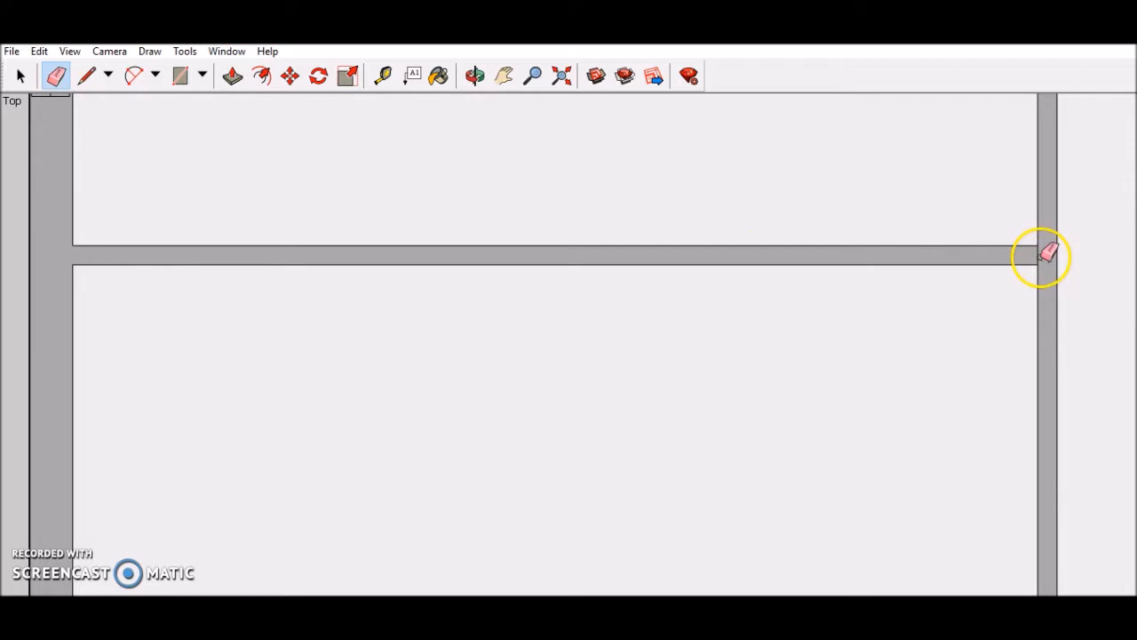
scroll(577, 236, down, 4)
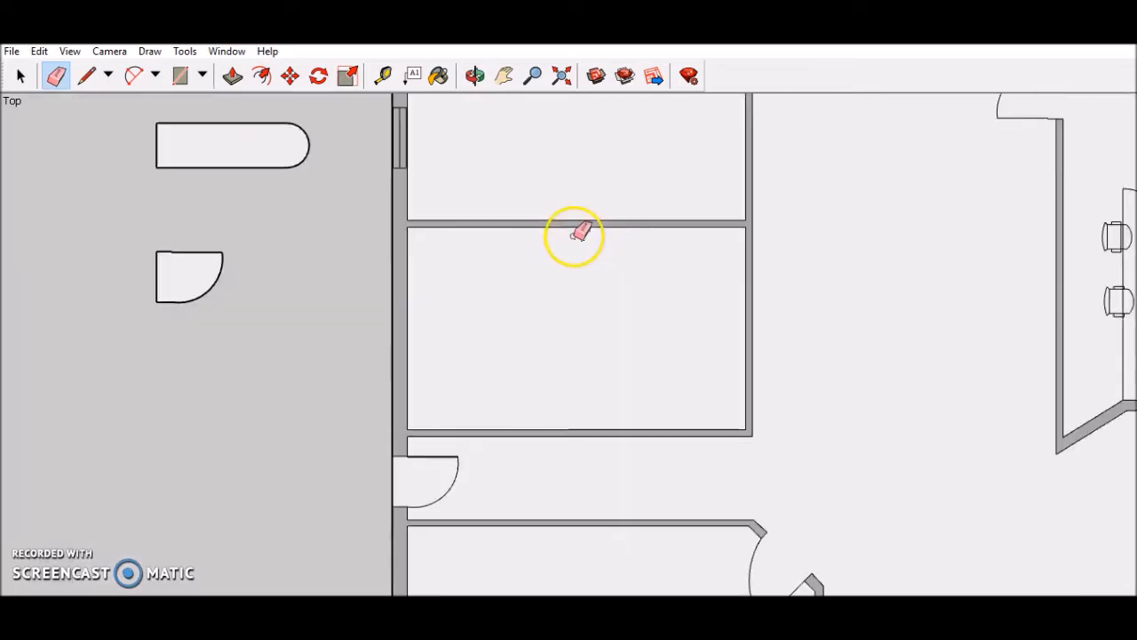
- Examine the two rooms on either side of the new partition, their exterior wall and window, and the surrounding corridor
click(502, 77)
drag(545, 158, 497, 262)
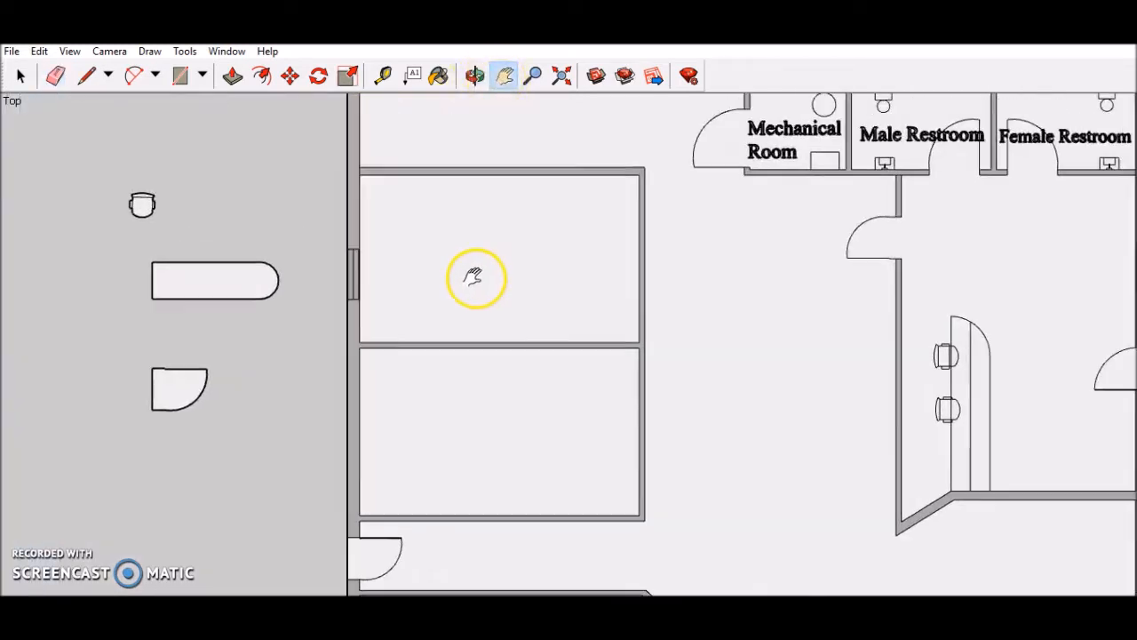
scroll(491, 355, up, 4)
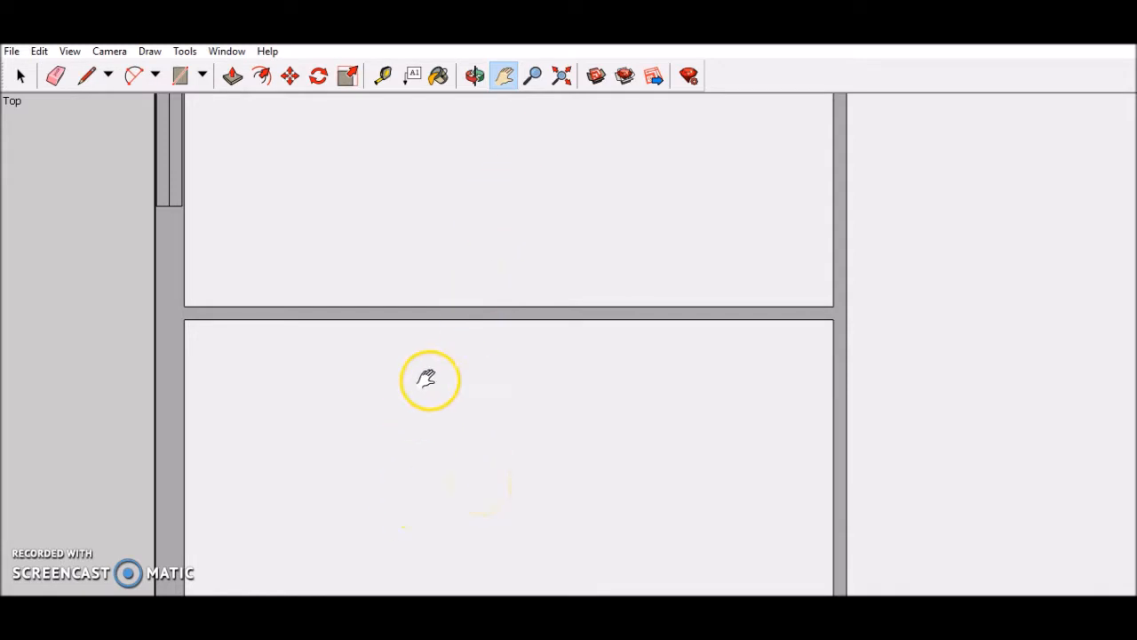
scroll(444, 343, down, 3)
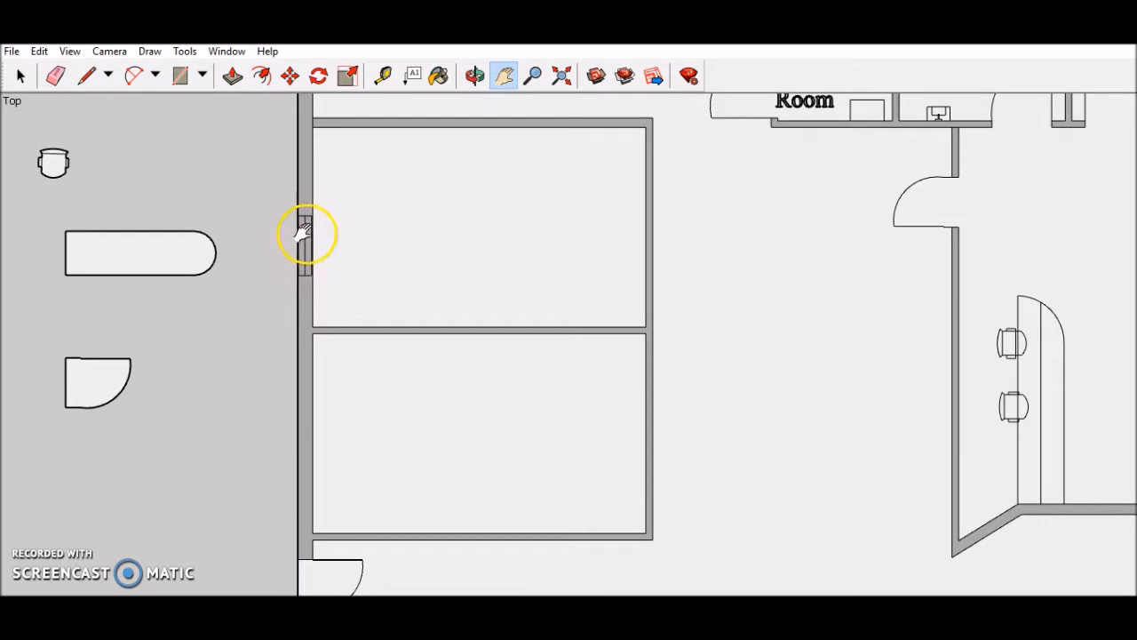
scroll(305, 232, up, 3)
scroll(305, 232, down, 4)
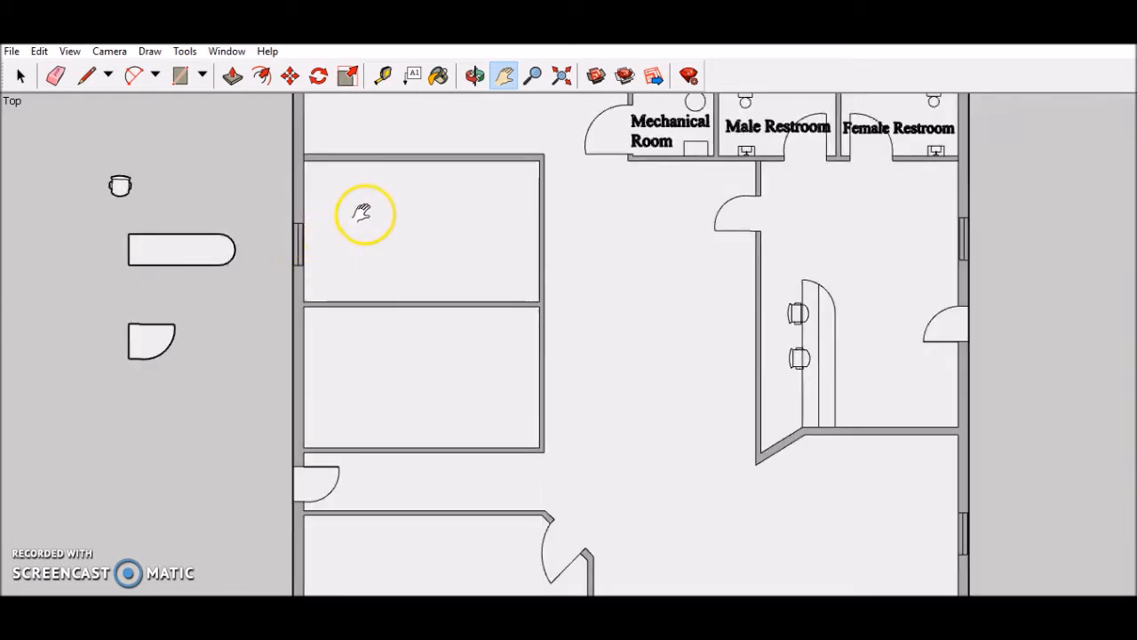
scroll(307, 411, up, 2)
scroll(307, 412, down, 1)
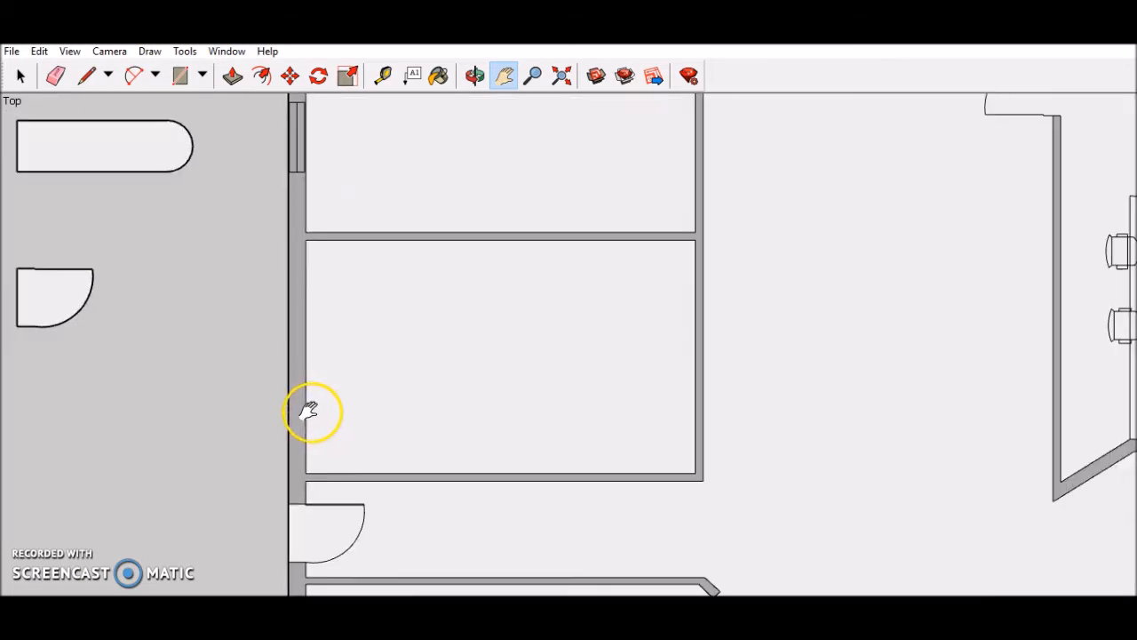
scroll(308, 411, down, 2)
drag(454, 210, 312, 272)
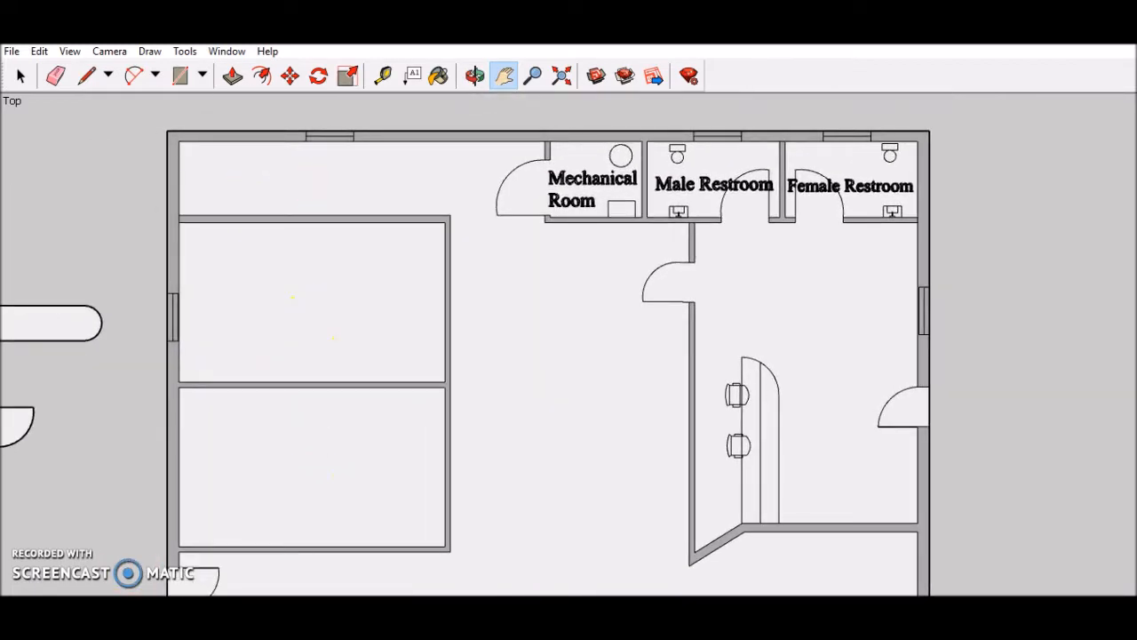
drag(502, 426, 589, 324)
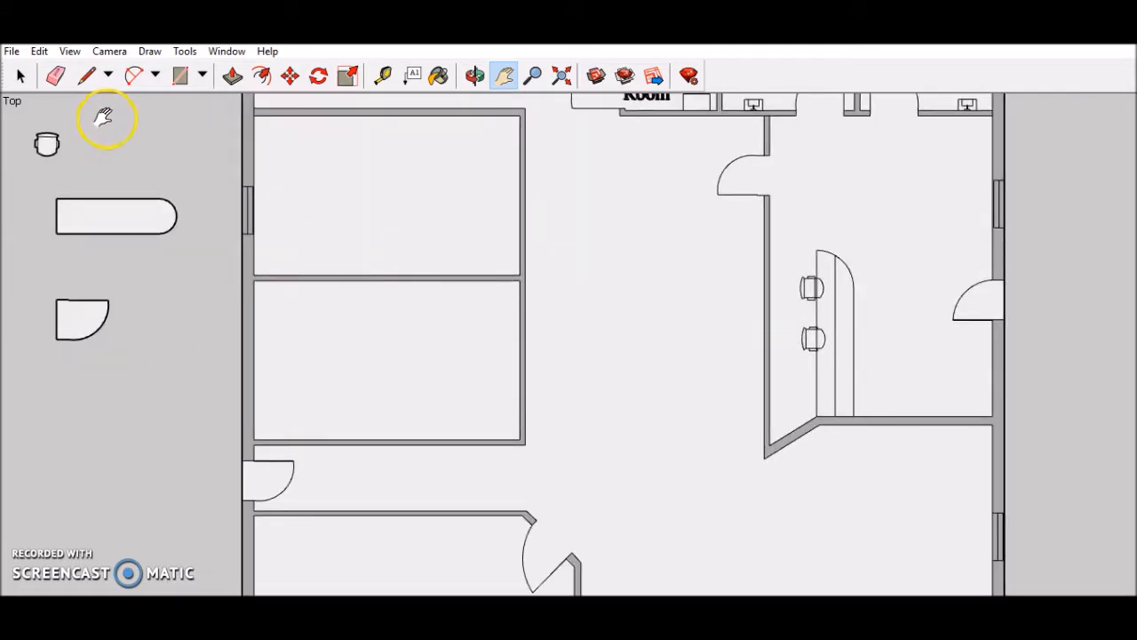
- Copy the spare door symbol outside the building and place the copy in the corridor beside the lower of the two rooms
click(21, 76)
drag(82, 332, 151, 379)
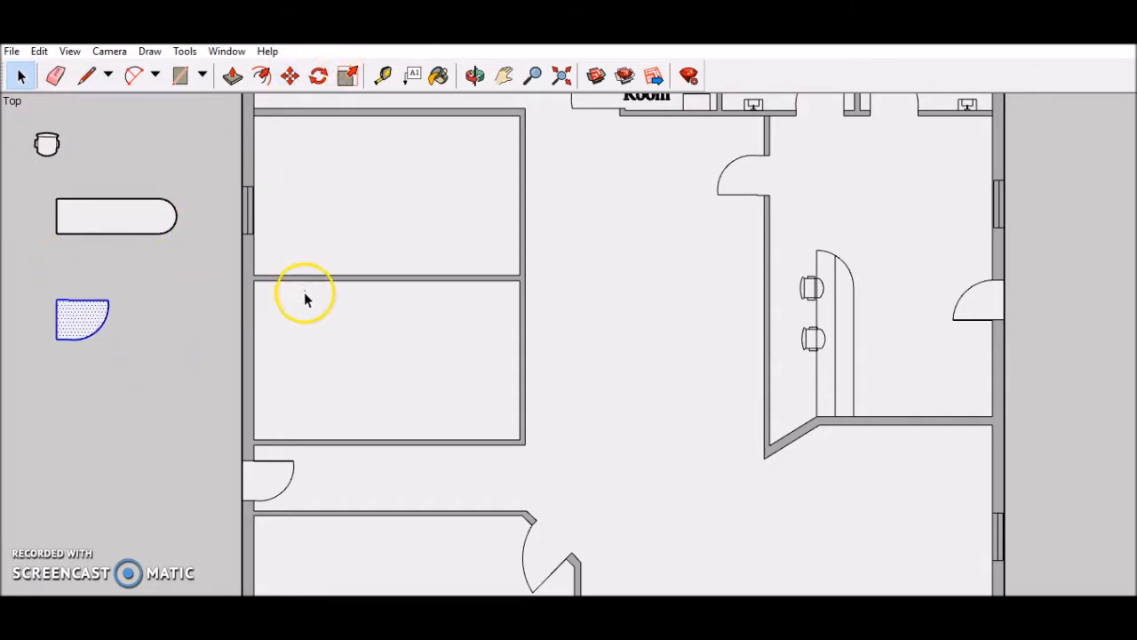
key(ctrl+v)
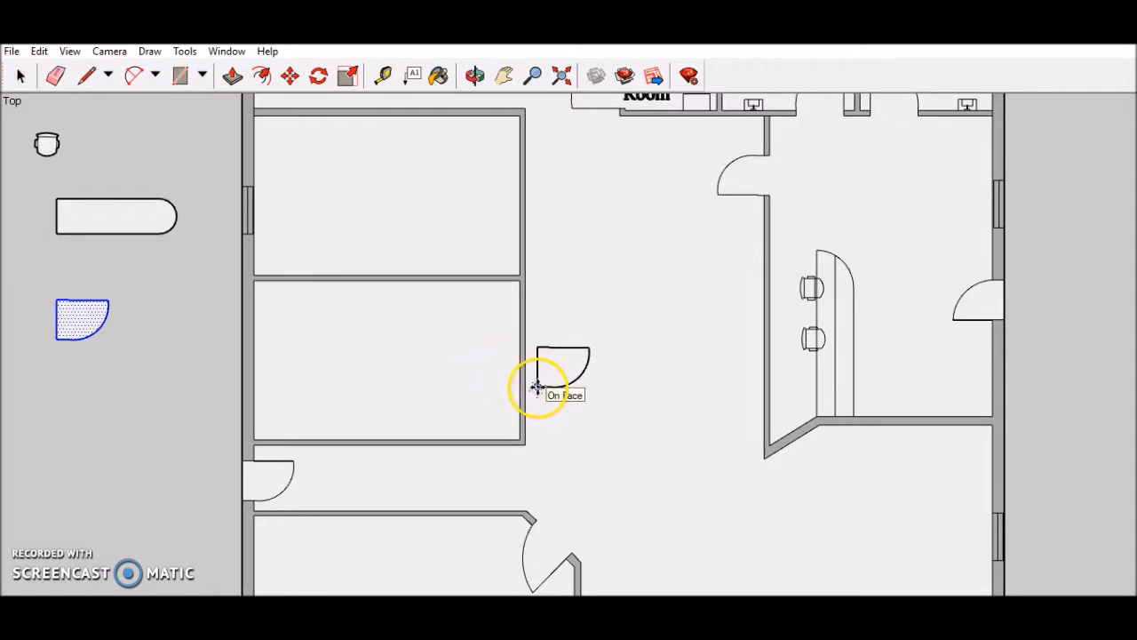
click(554, 376)
scroll(540, 334, up, 2)
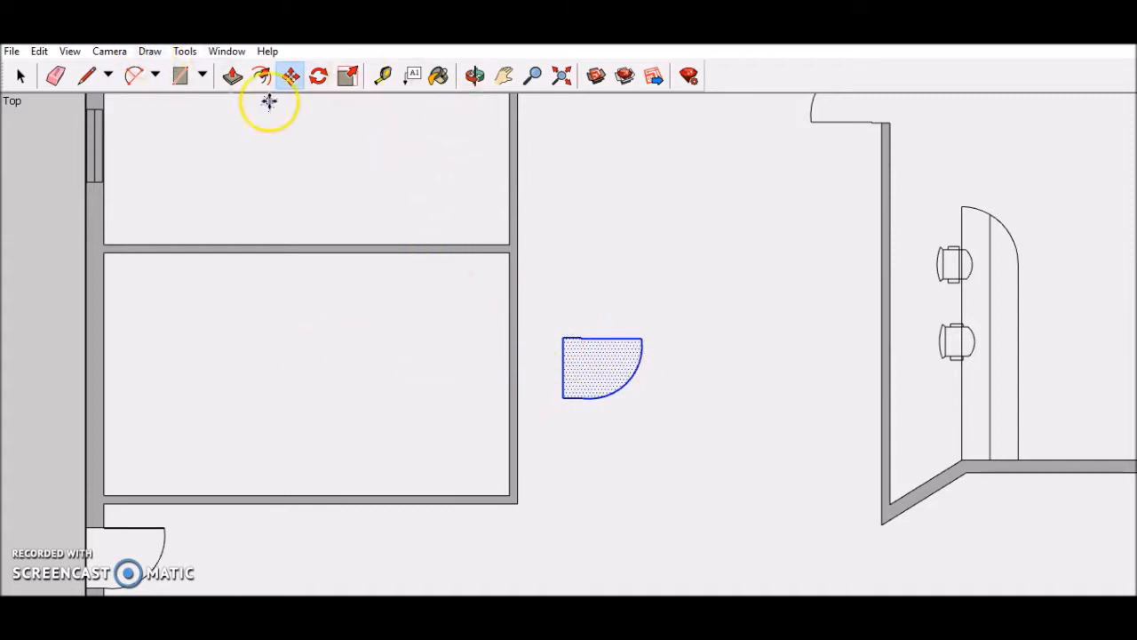
- Rotate the copied door in the corridor by 180 degrees about a point on its upper edge
click(319, 75)
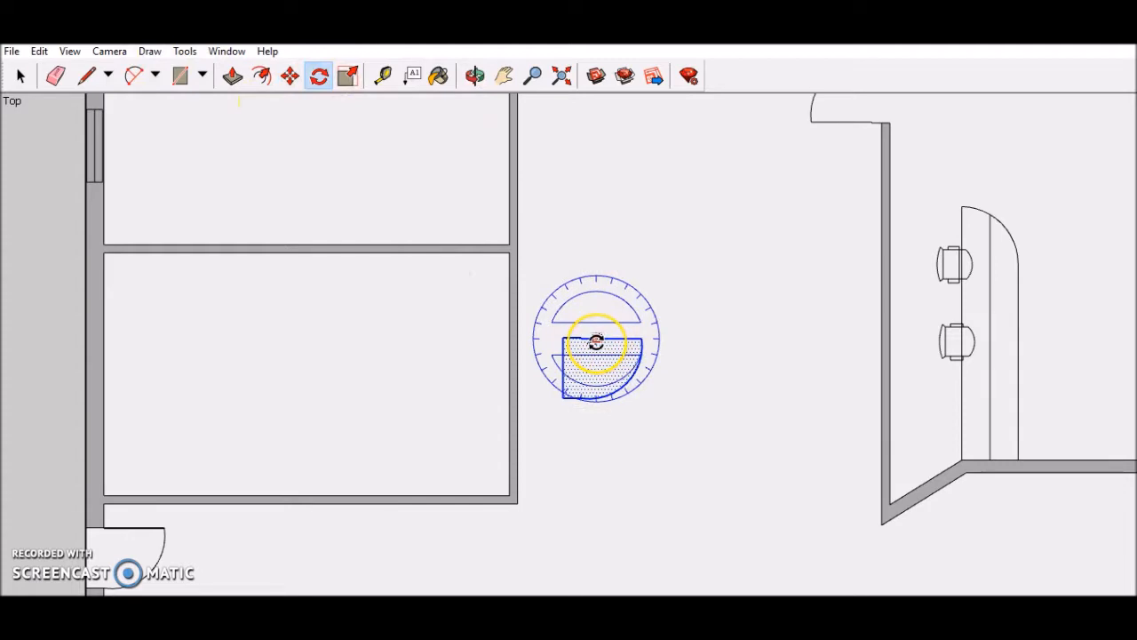
click(597, 339)
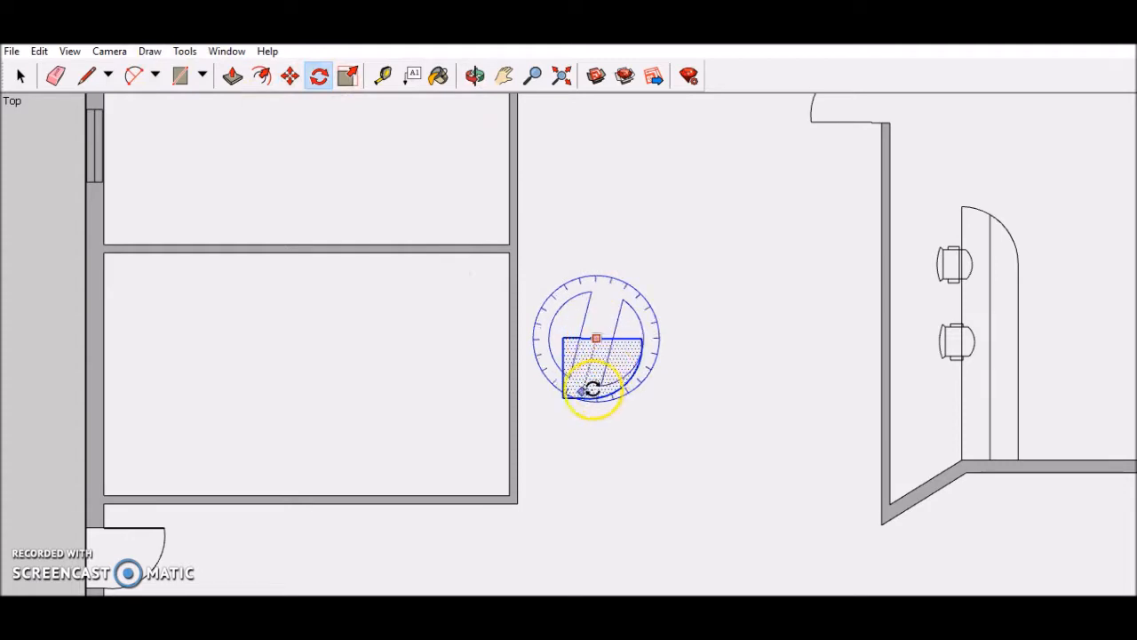
click(593, 371)
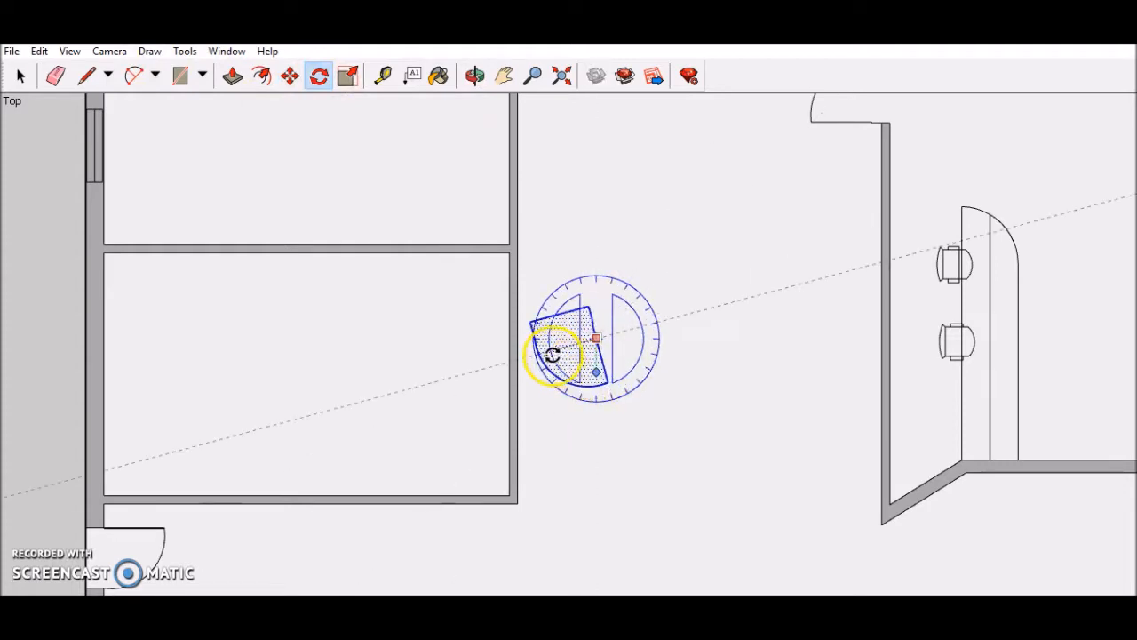
key(Escape)
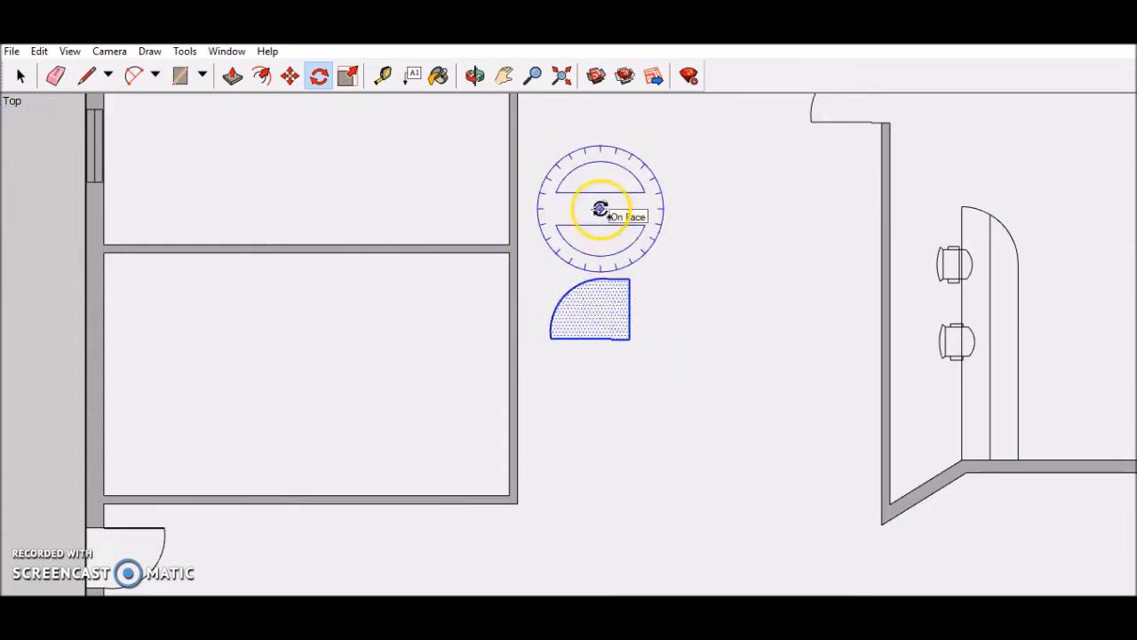
- Place a second copy of the rotated door in the corridor above the first one, beside the upper room
scroll(600, 209, down, 3)
key(ctrl+v)
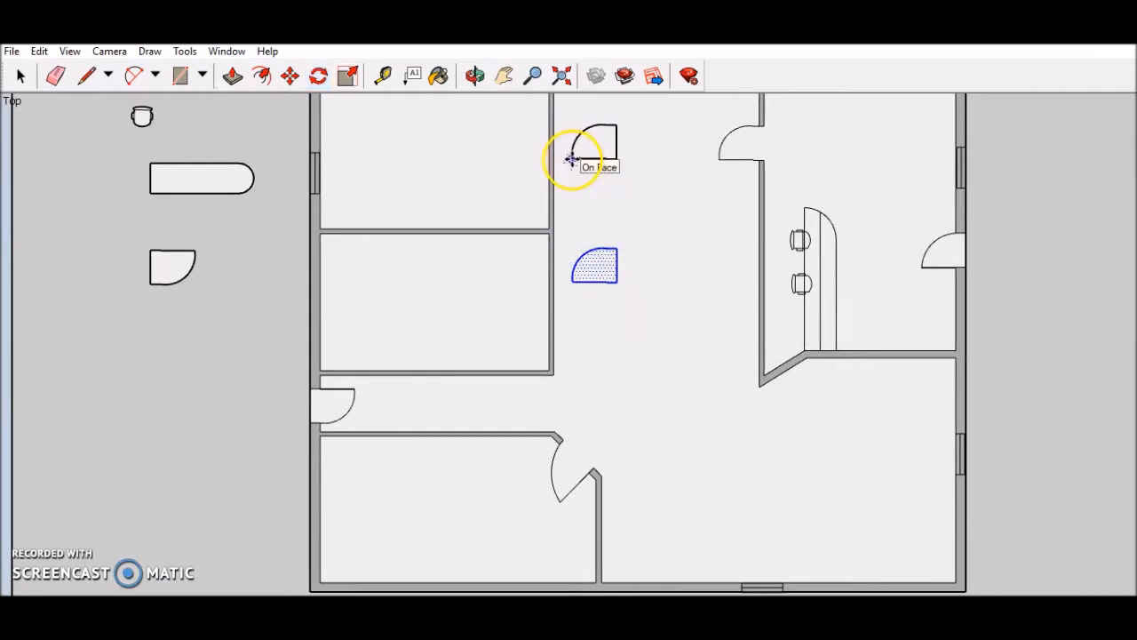
click(571, 158)
- Move the upper door copy into the upper room's right partition near its lower corner, aligning the opening with the partition's corridor face
click(504, 75)
drag(601, 132, 558, 215)
scroll(587, 271, up, 5)
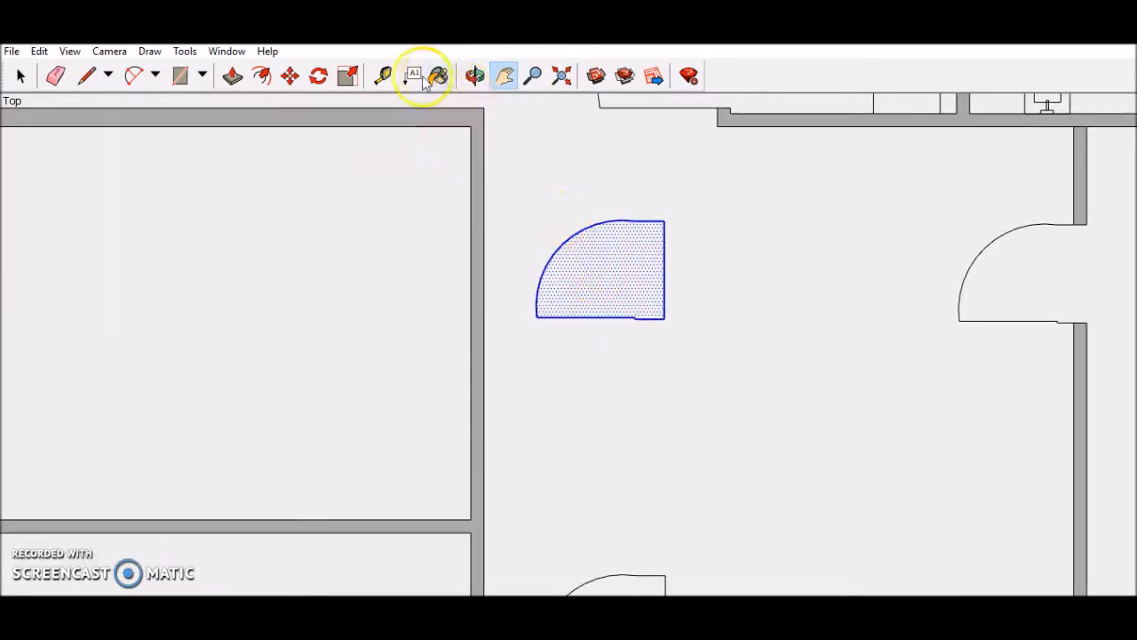
click(292, 75)
click(607, 277)
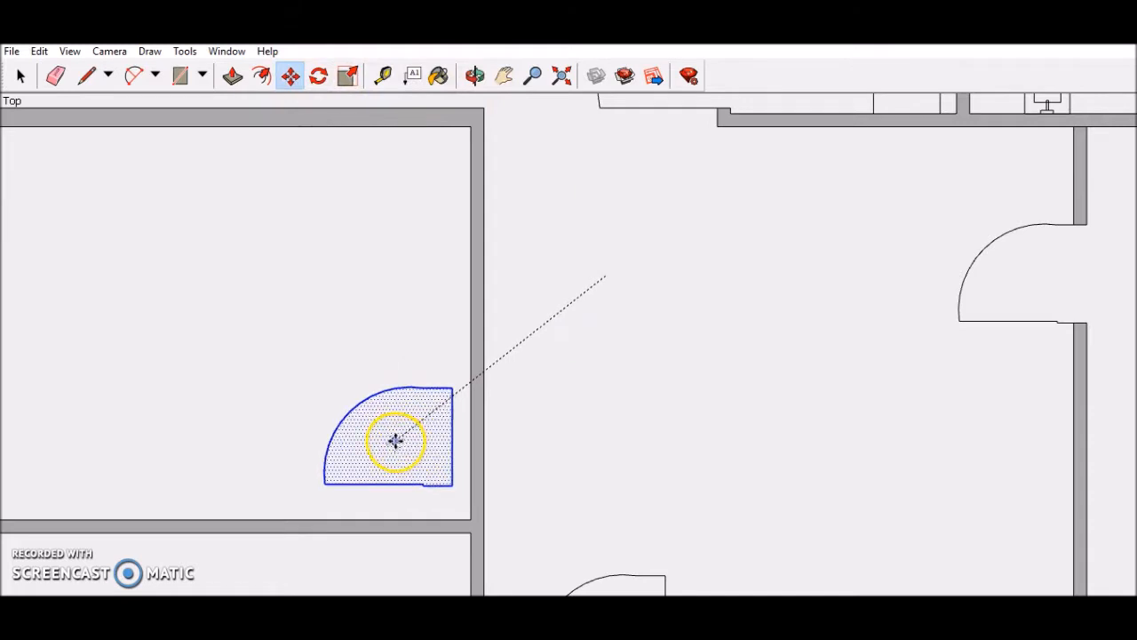
click(395, 439)
scroll(399, 442, up, 3)
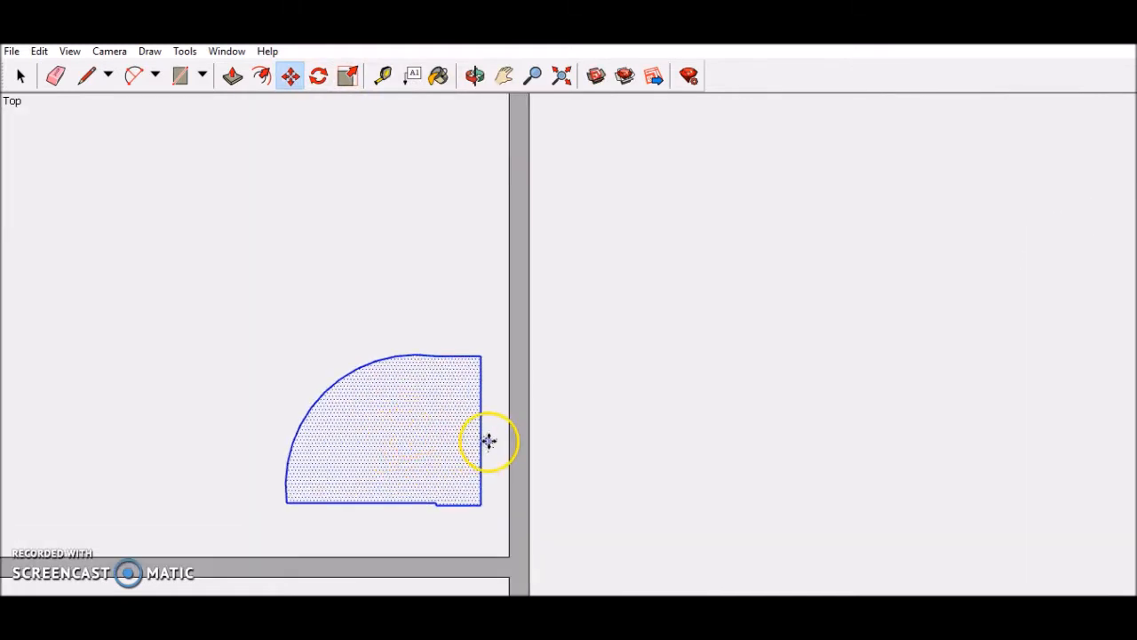
click(479, 433)
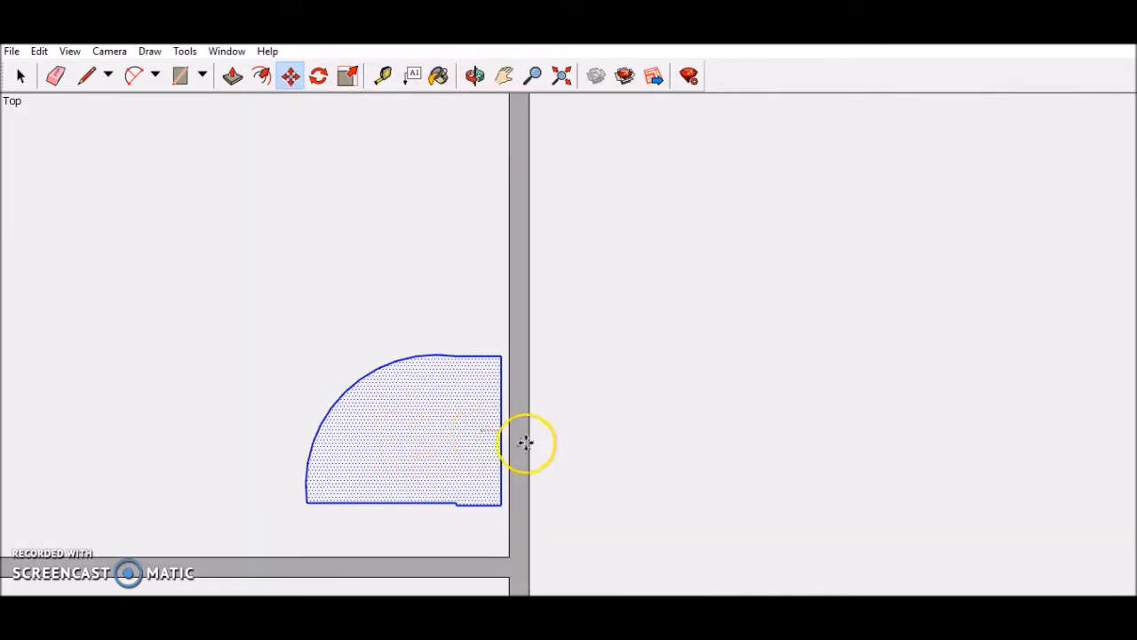
click(528, 443)
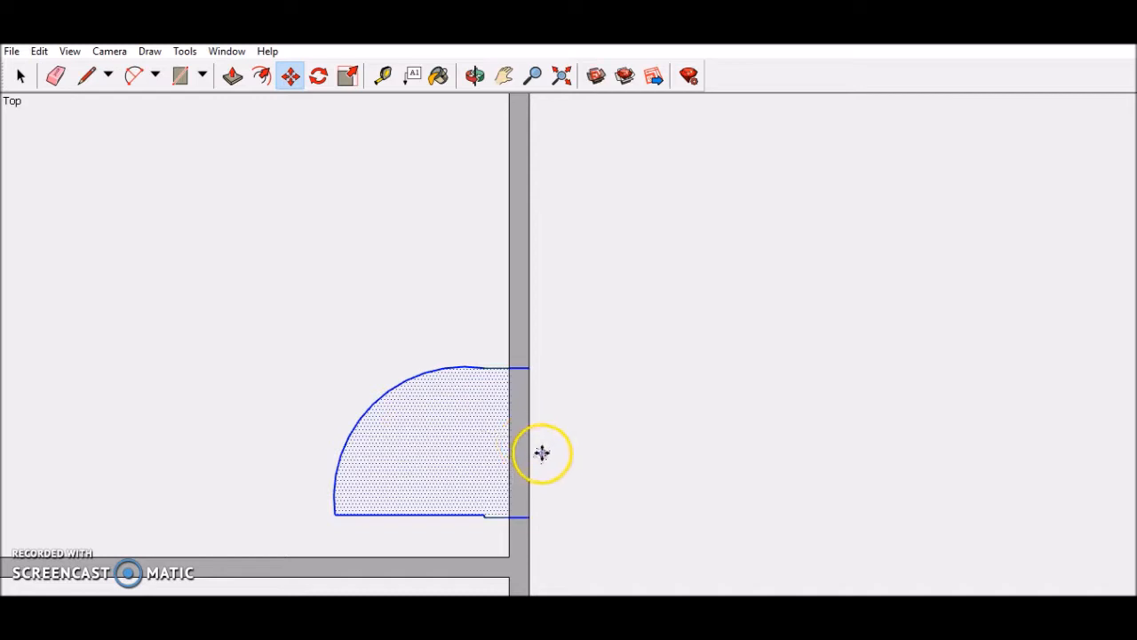
- Try to shift the placed door within the upper room's right partition, and undo that move
scroll(548, 460, down, 3)
click(576, 482)
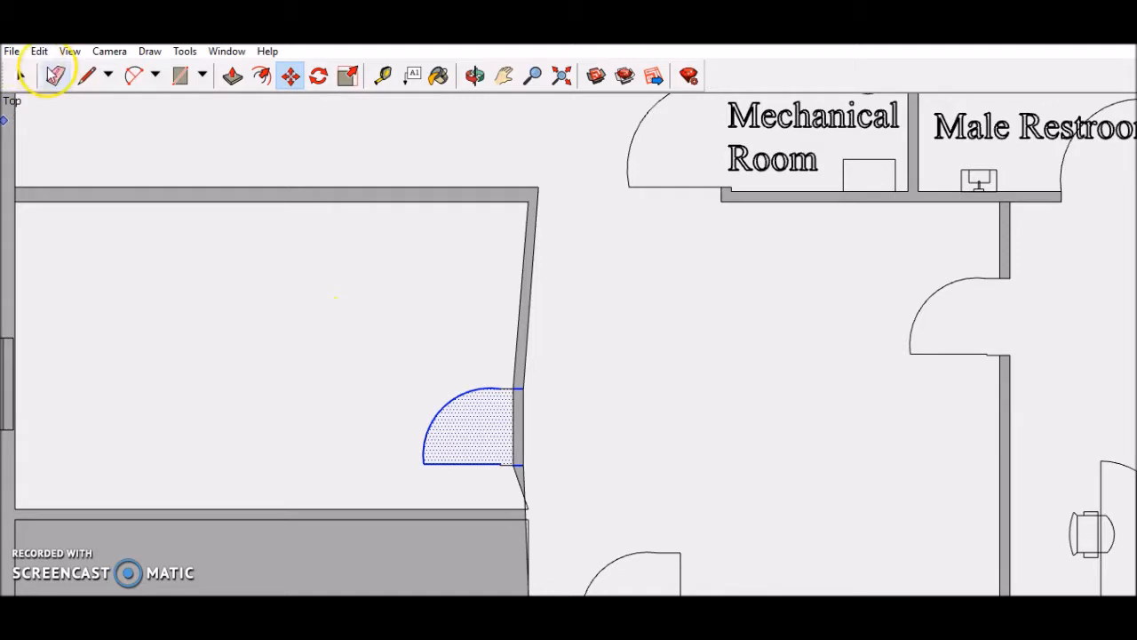
click(40, 52)
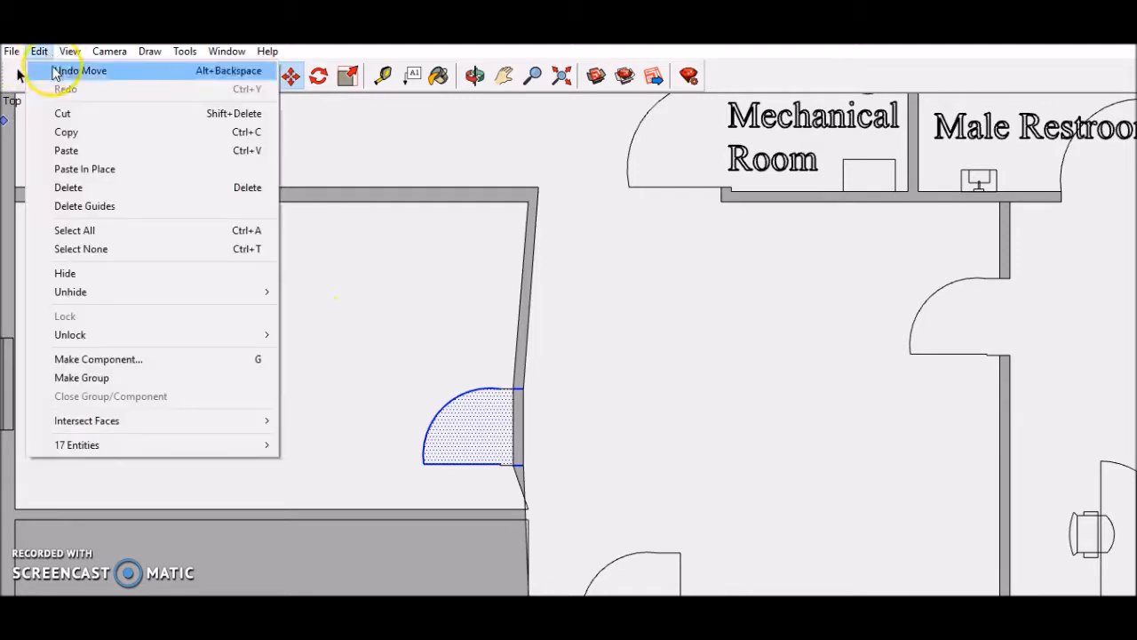
click(52, 69)
click(533, 368)
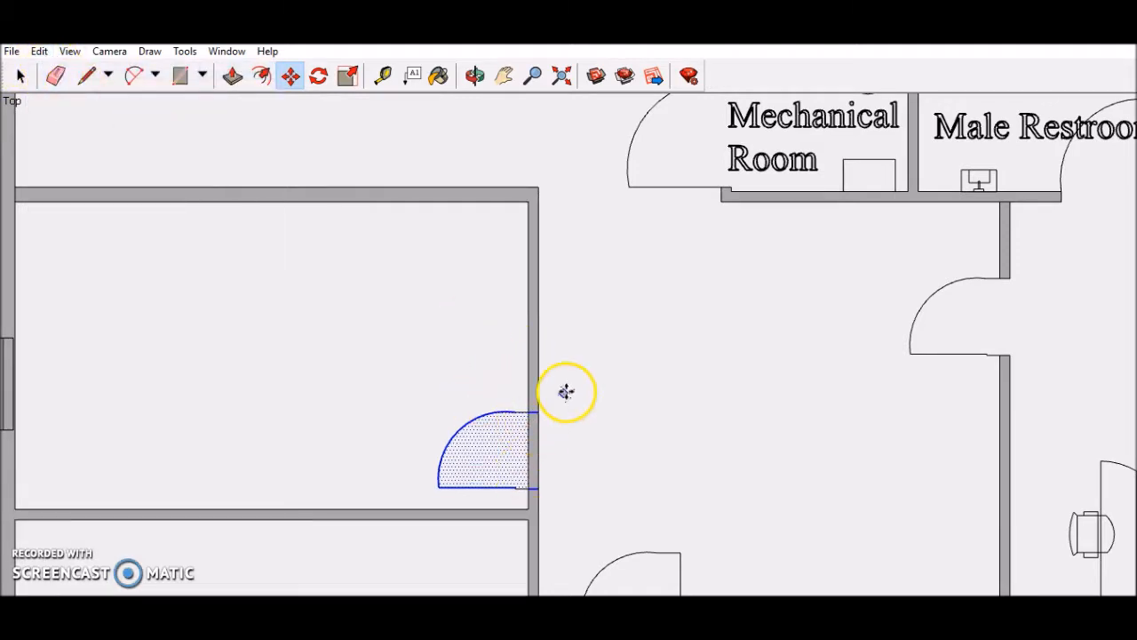
- Erase both partition lines crossing the upper room's door opening
click(21, 79)
click(444, 310)
scroll(553, 477, up, 5)
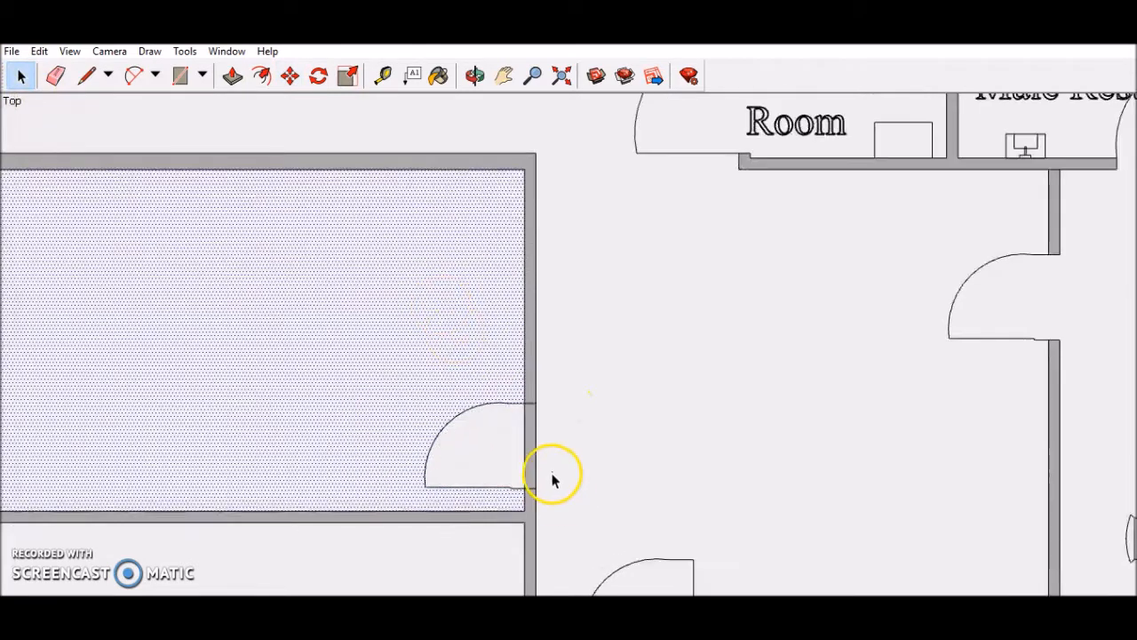
key(e)
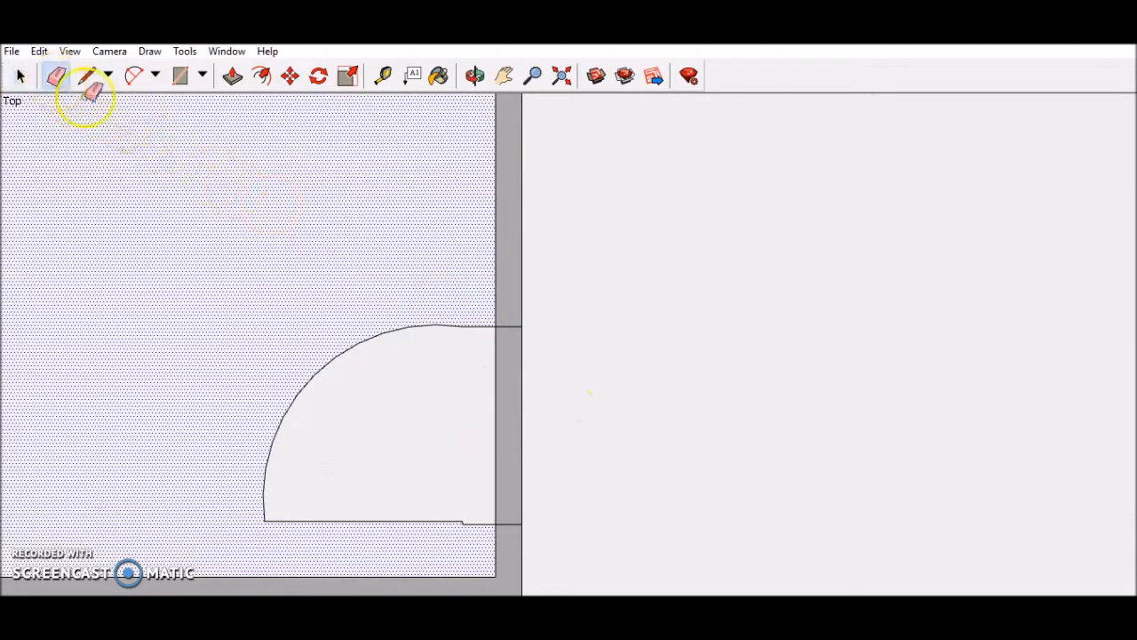
click(495, 360)
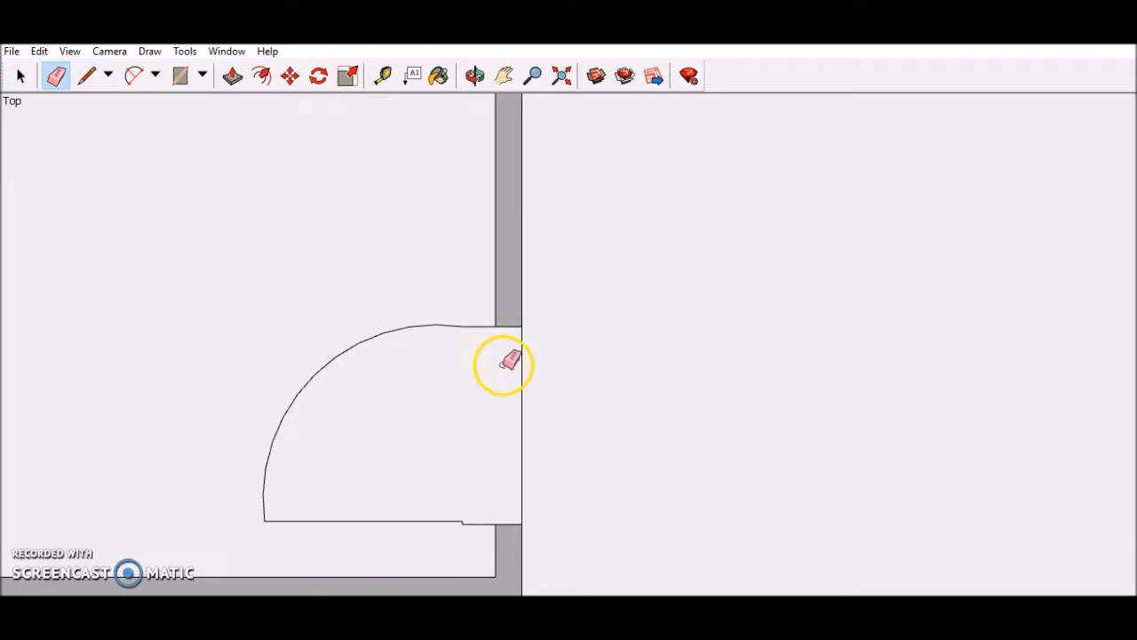
click(522, 366)
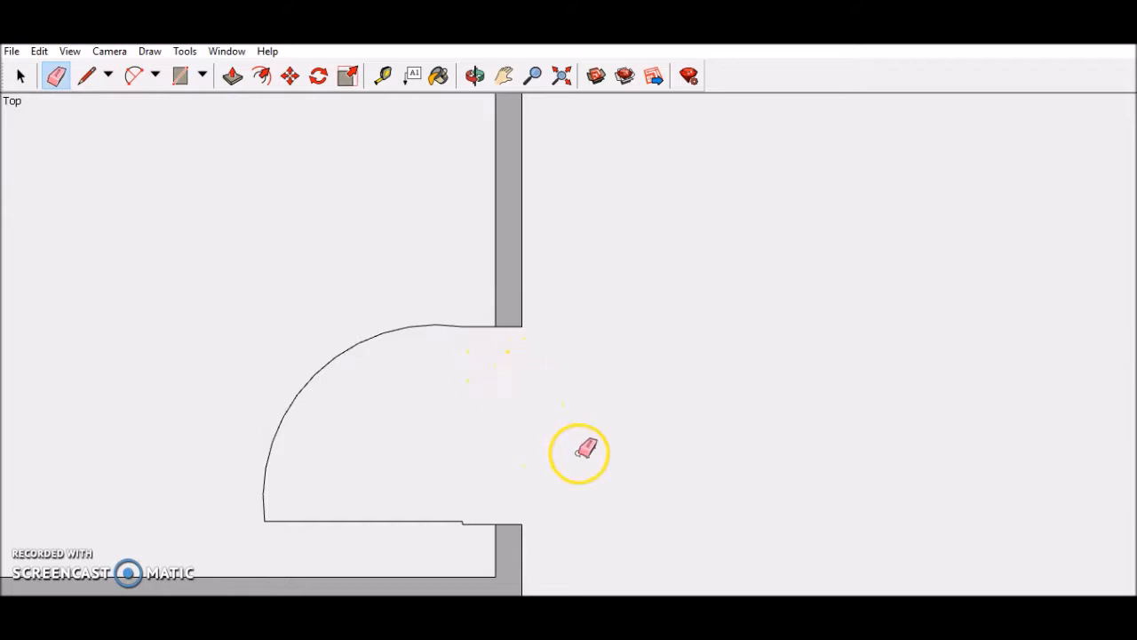
- Select the entire remaining door copy in the corridor beside the lower room
click(503, 76)
scroll(744, 563, down, 3)
mouse_move(703, 513)
mouse_down()
mouse_move(727, 427)
mouse_move(687, 308)
mouse_up()
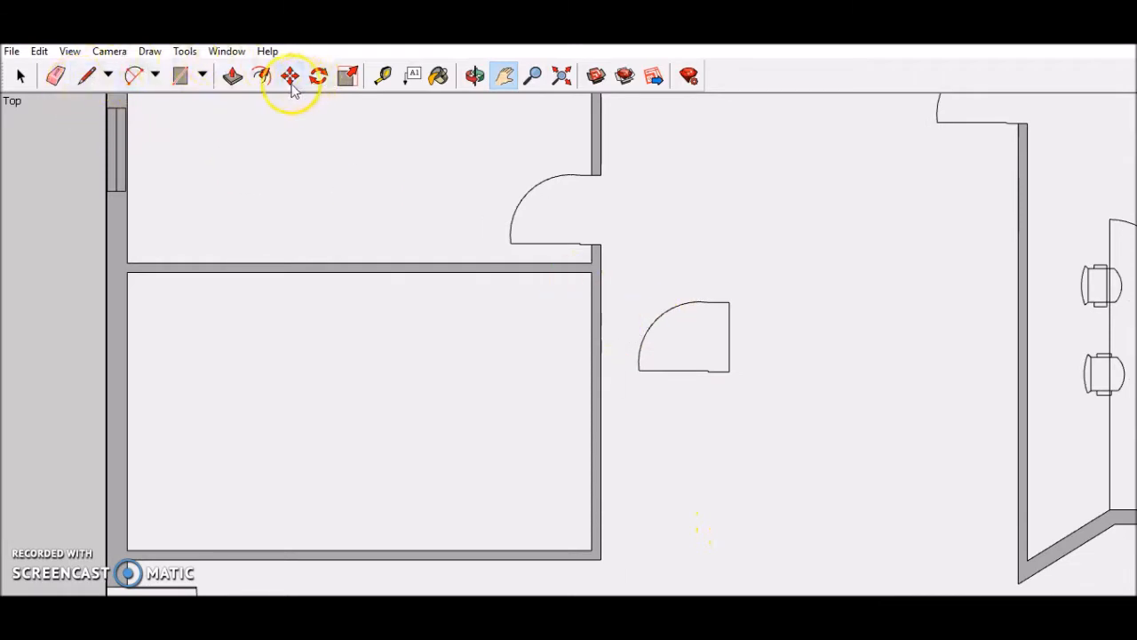
click(22, 76)
drag(641, 262, 774, 411)
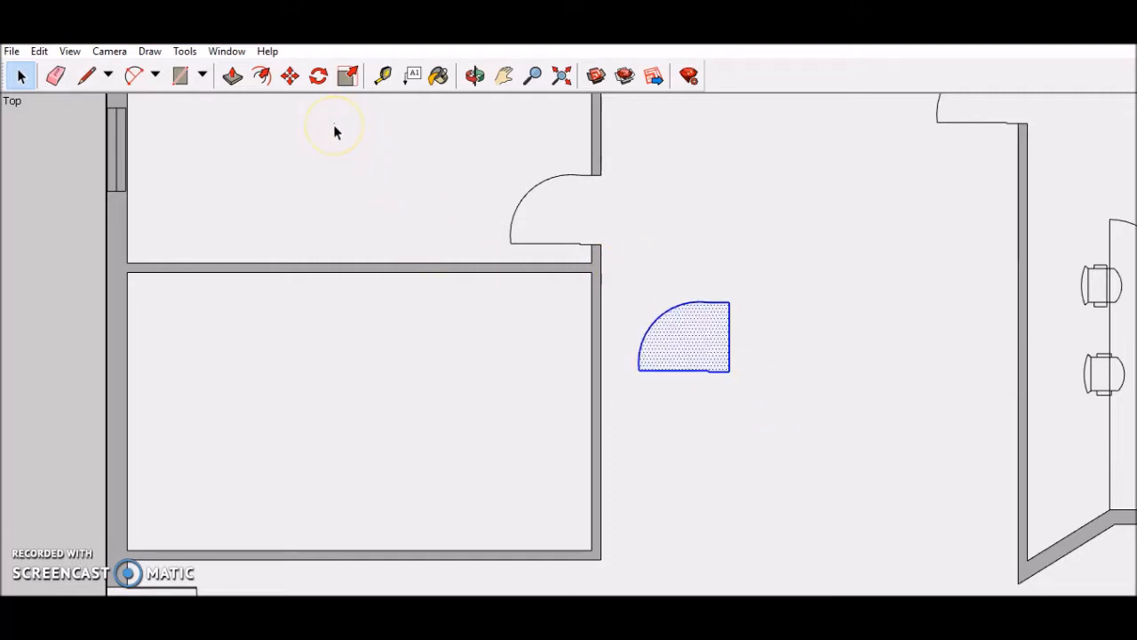
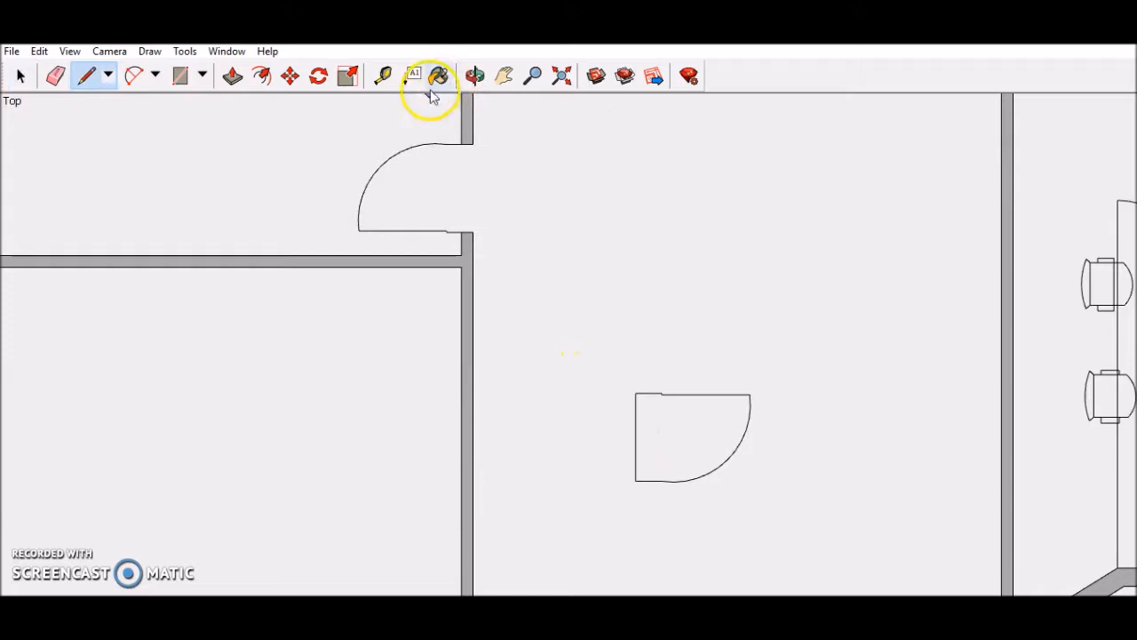
- Measure the width of the opening side on the spare door copy in the corridor
click(383, 76)
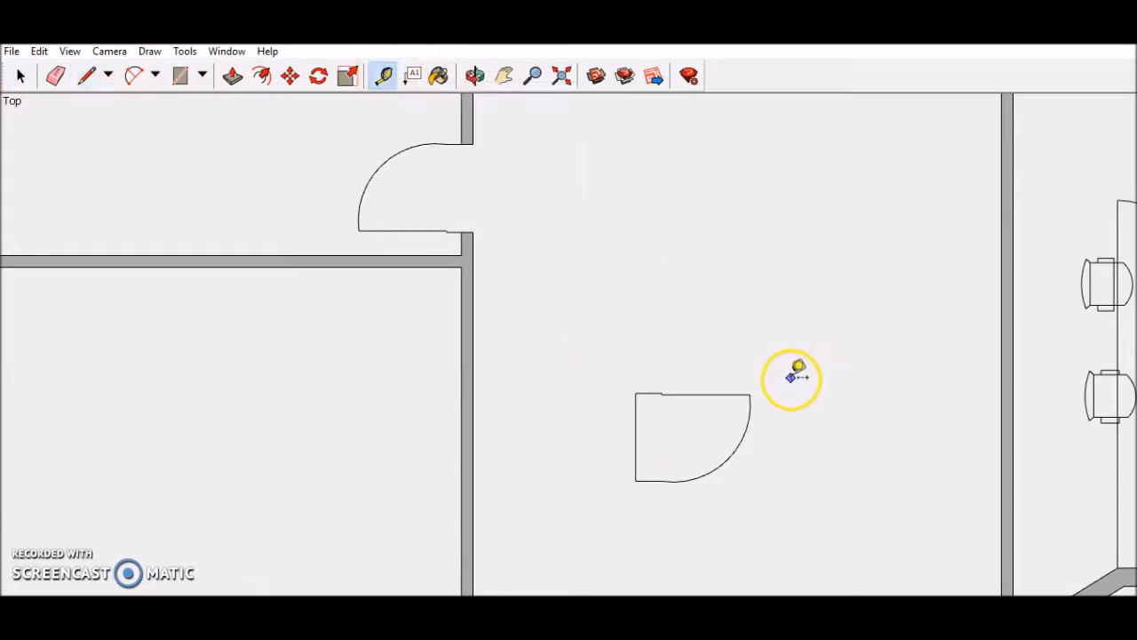
click(634, 392)
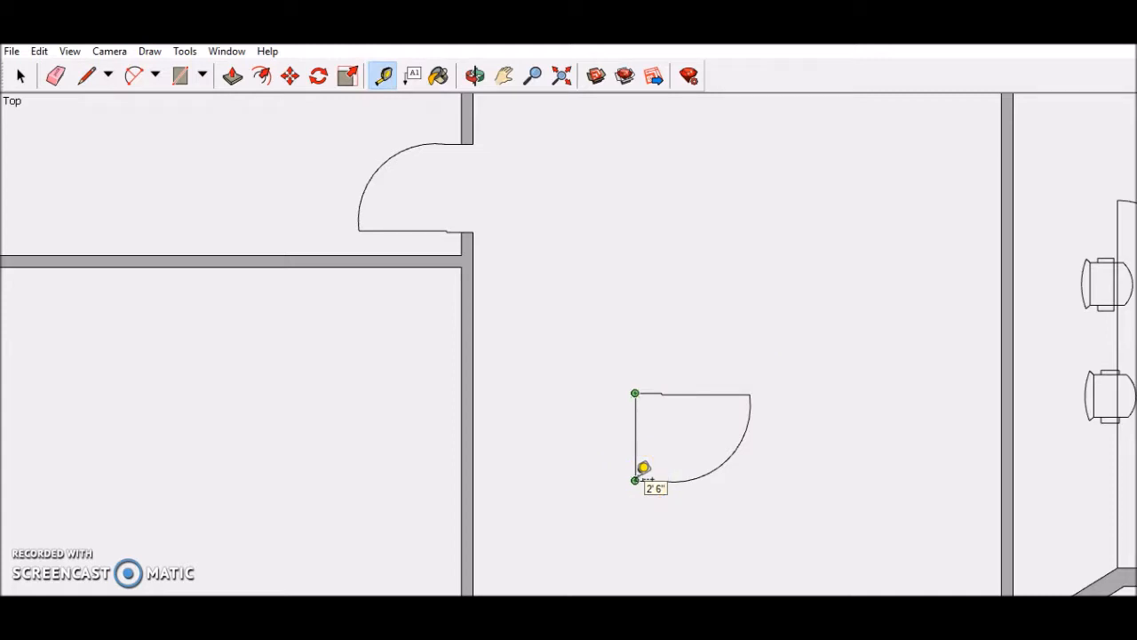
click(635, 480)
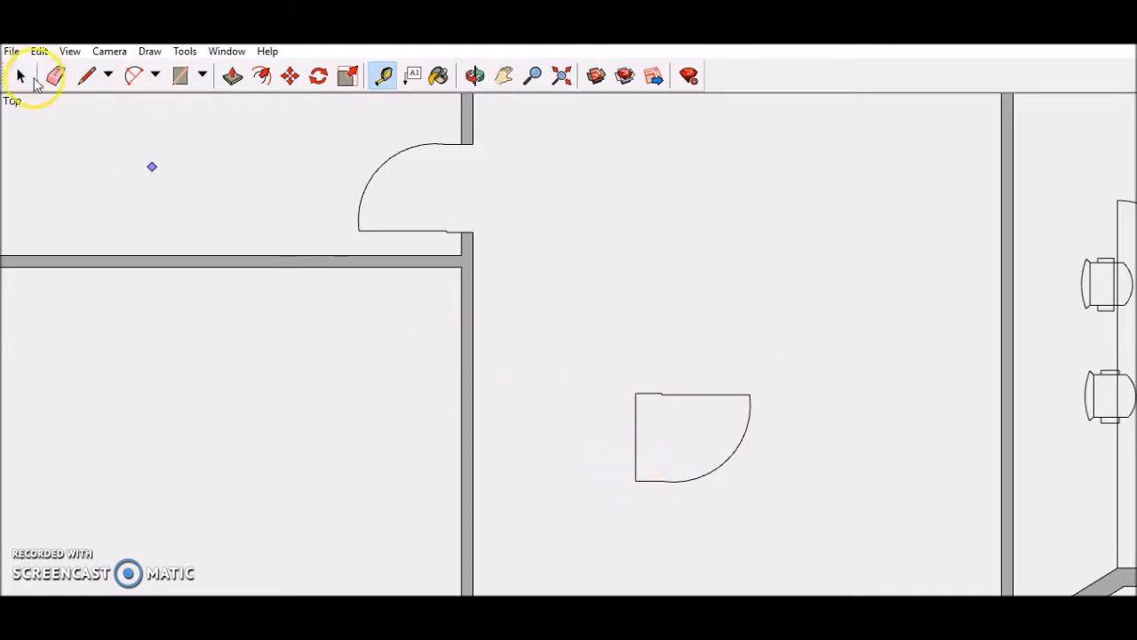
- Draw guide lines marking a 2' 6" door opening across the lower room's right partition, just below its upper corner
click(89, 76)
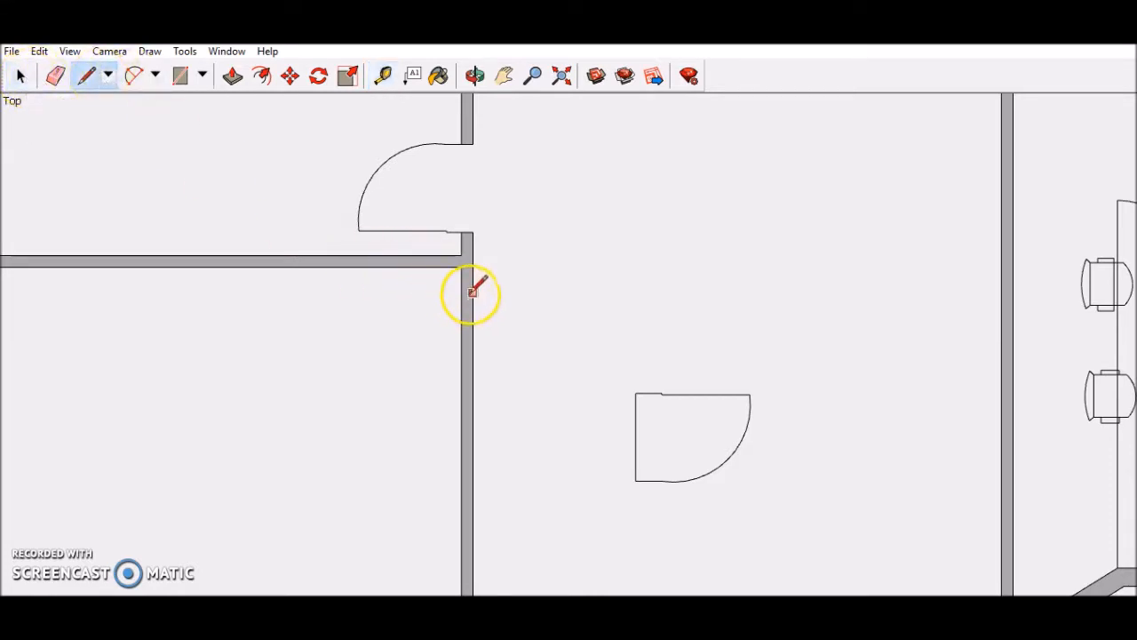
click(430, 293)
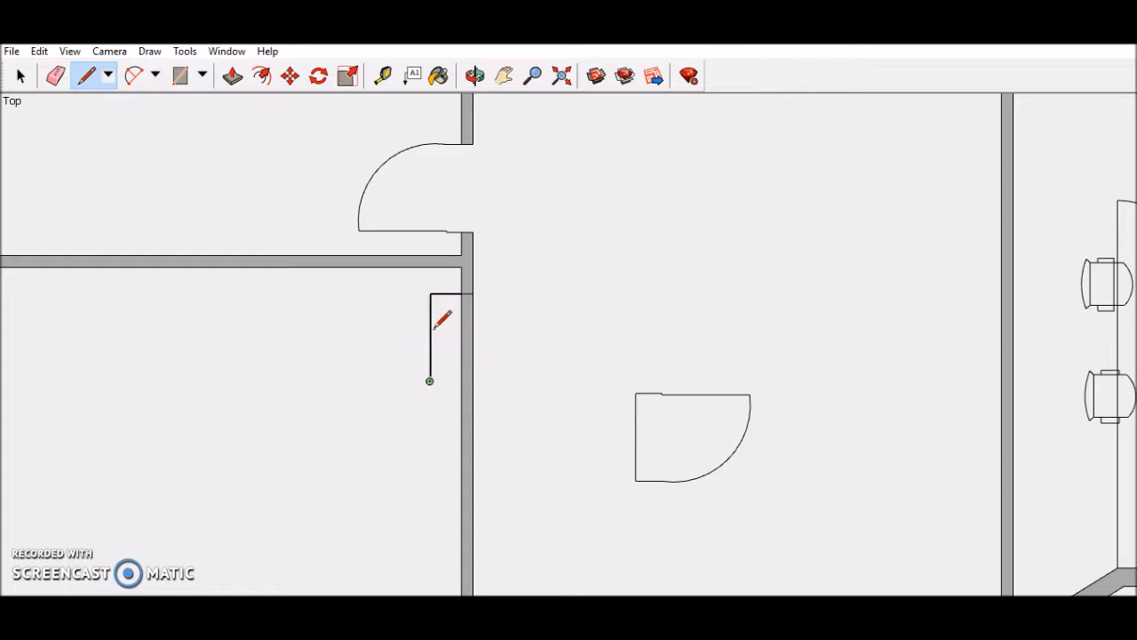
click(472, 380)
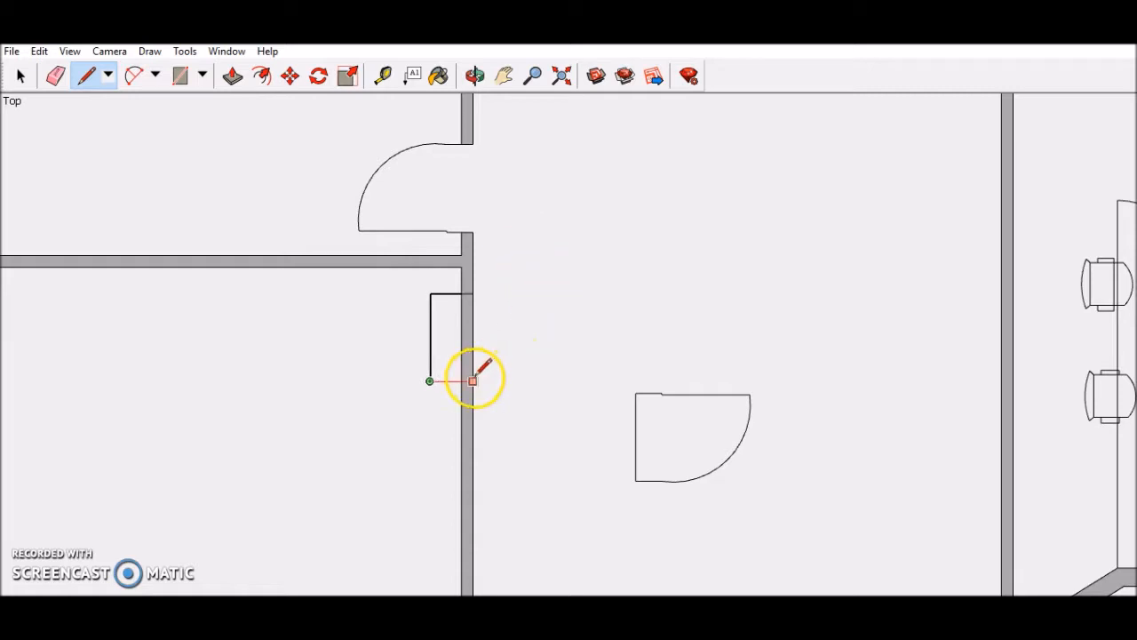
click(474, 337)
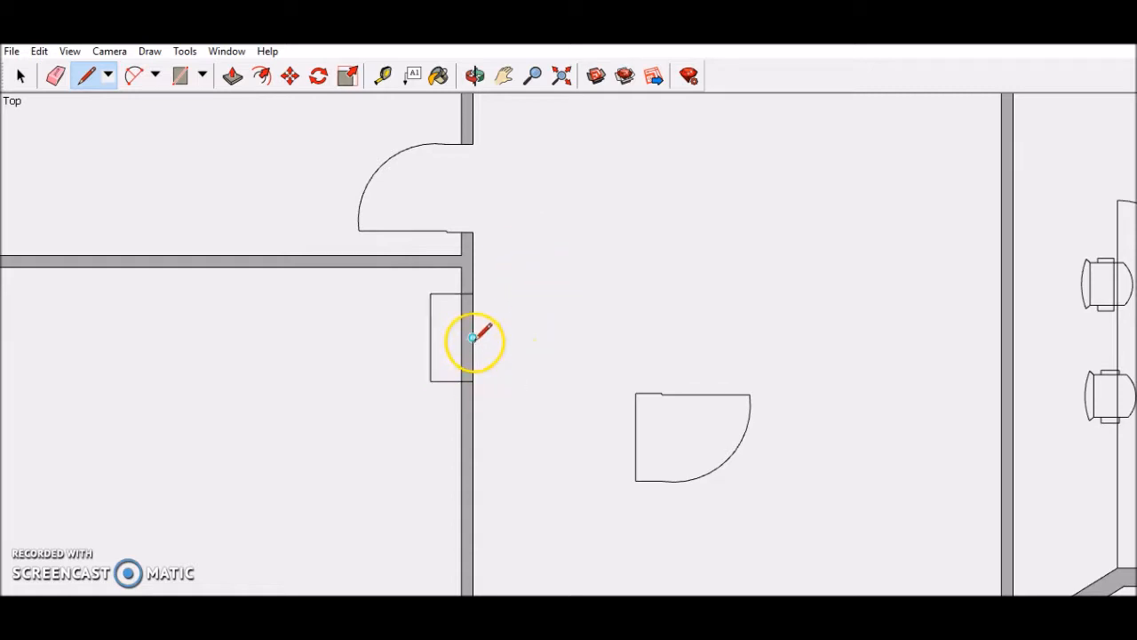
- Erase the partition lines across the lower room's marked opening and the leftover guide lines inside the room
click(56, 76)
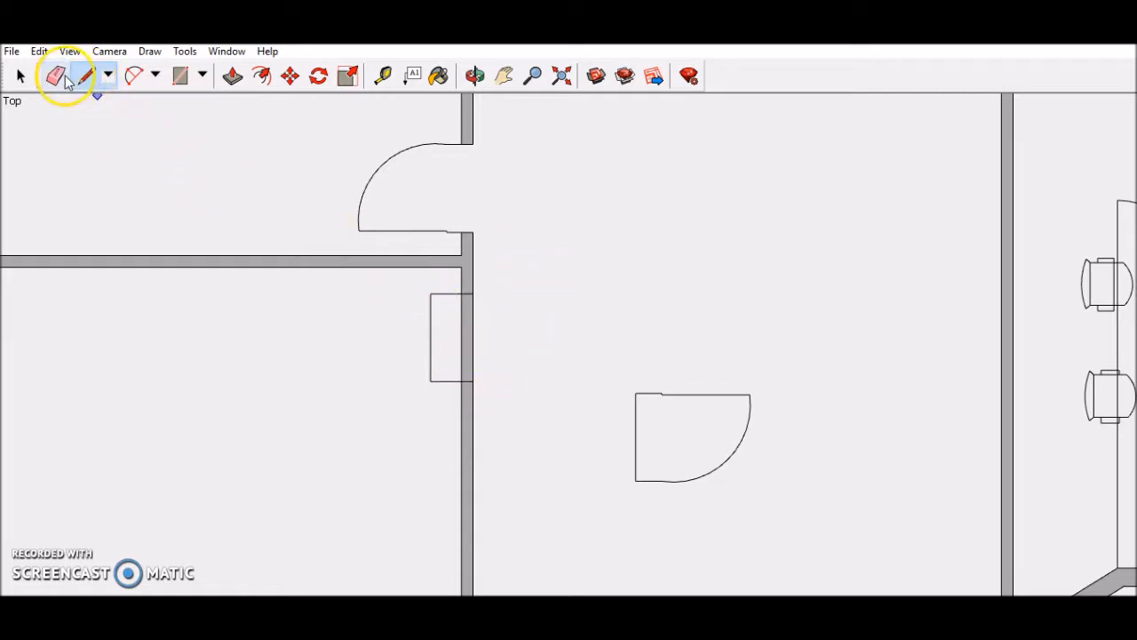
click(472, 315)
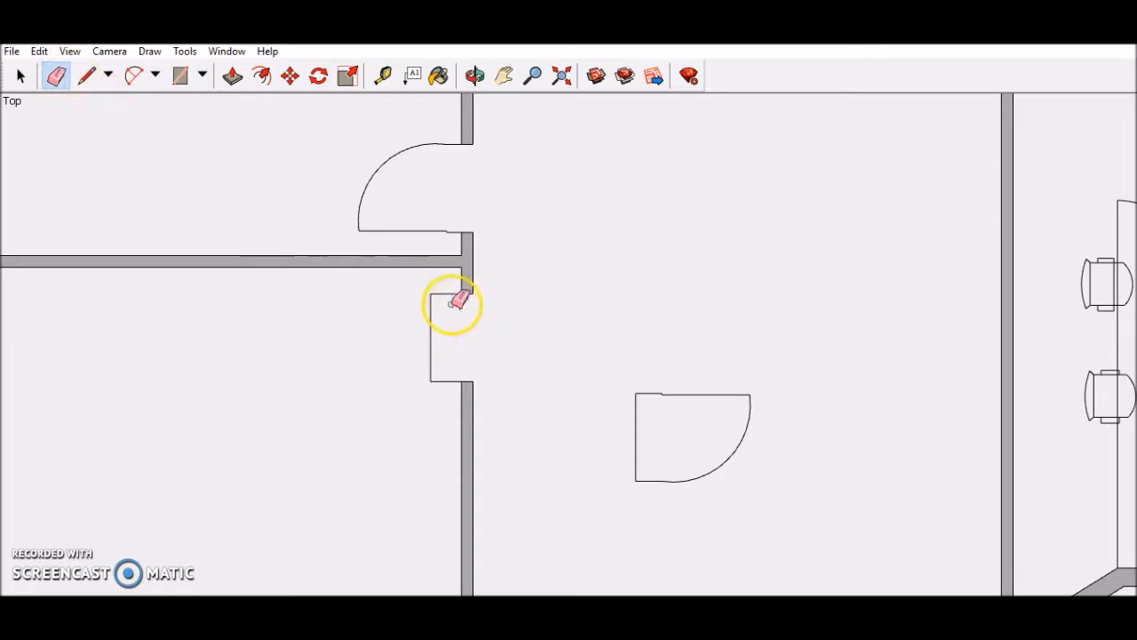
click(452, 294)
click(430, 306)
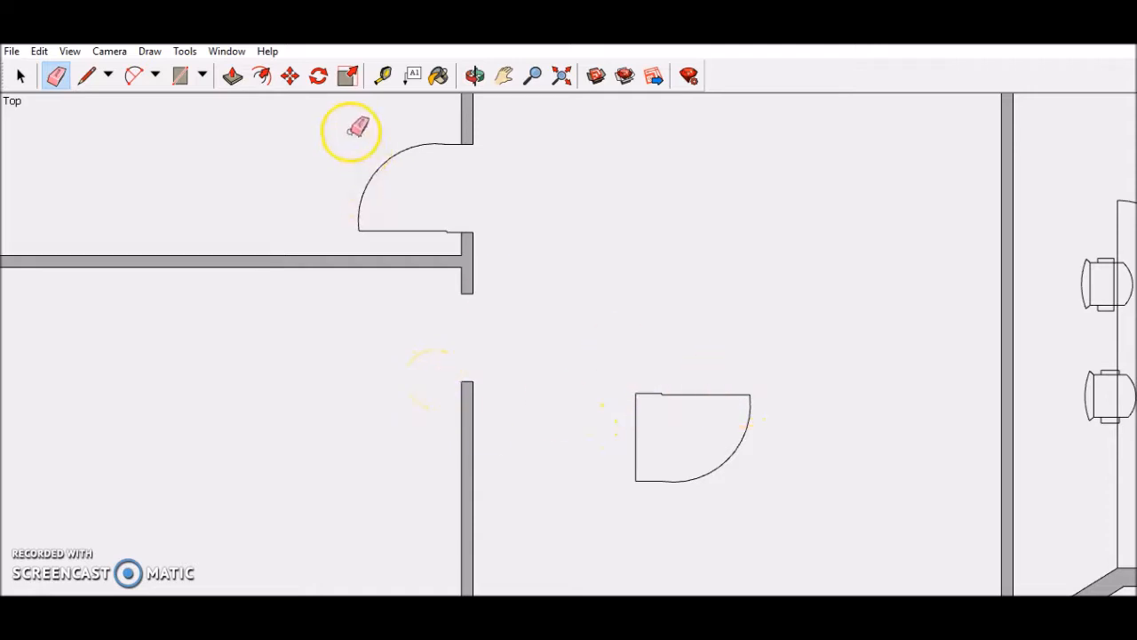
- Measure the spare door copy's overall length and draw a matching door leaf line into the lower room from the opening's upper edge
click(383, 75)
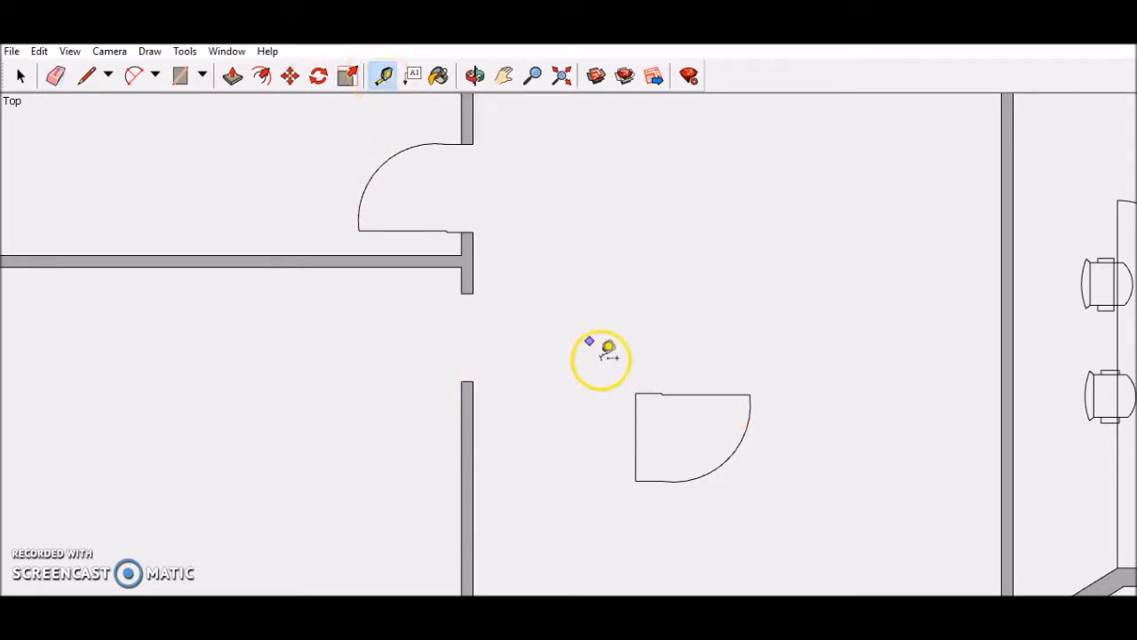
click(636, 393)
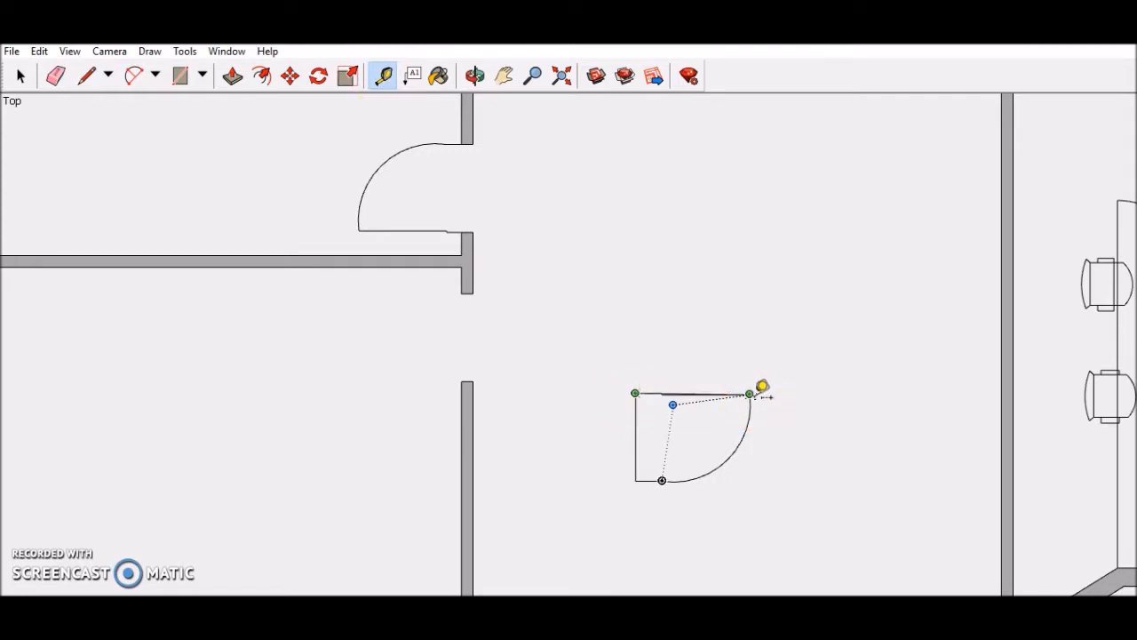
click(86, 76)
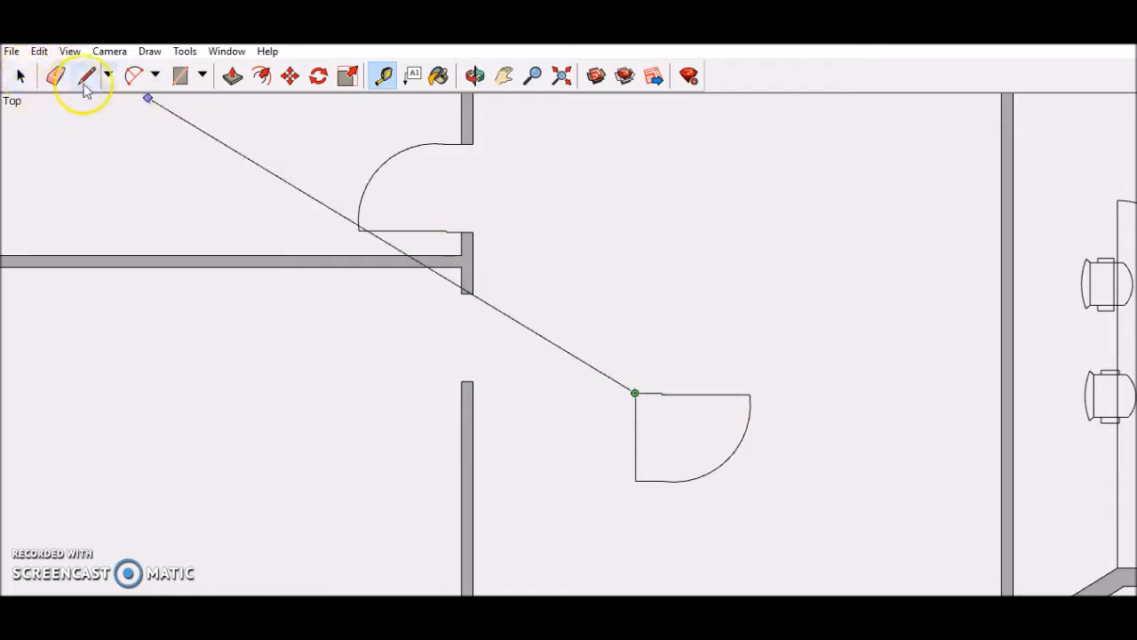
click(472, 292)
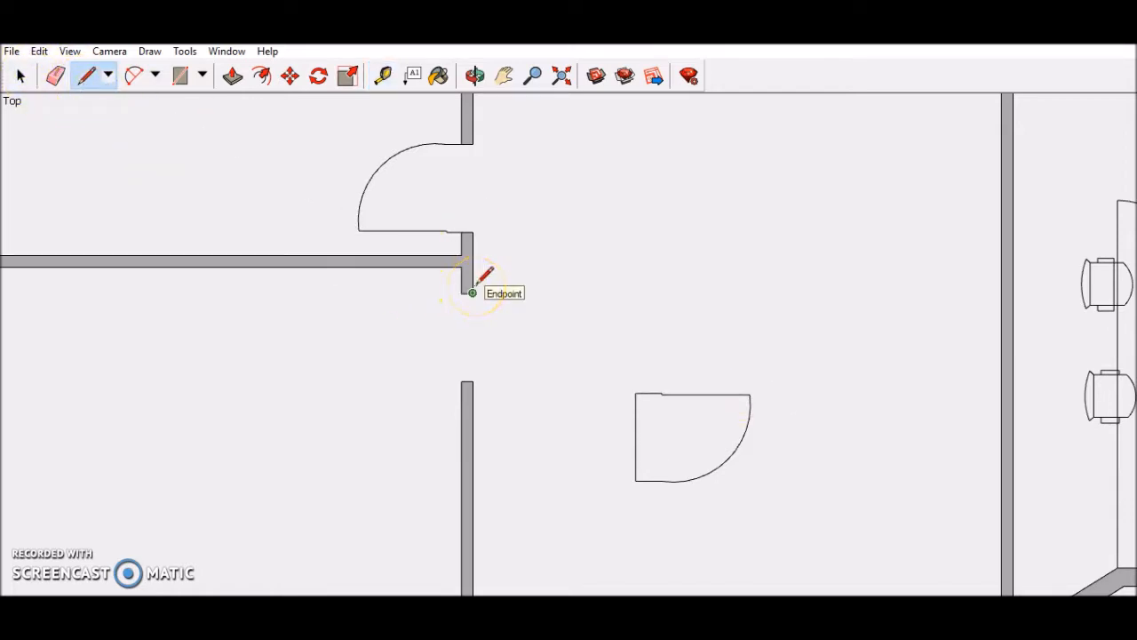
click(461, 292)
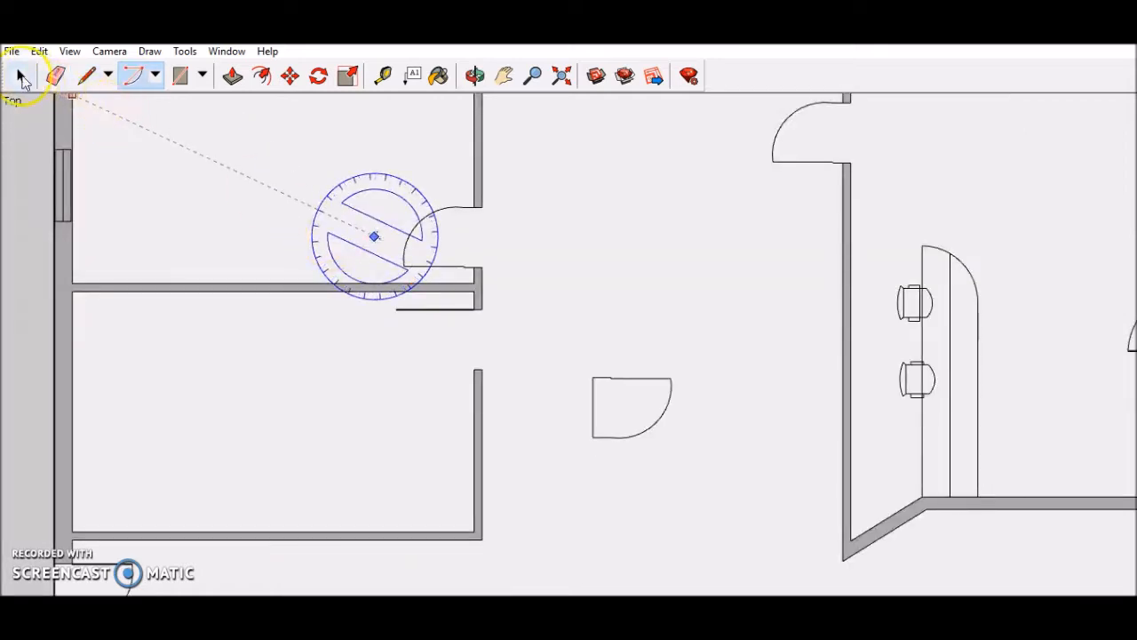
- Restart the Arc tool for the door swing at the lower room's opening
click(22, 78)
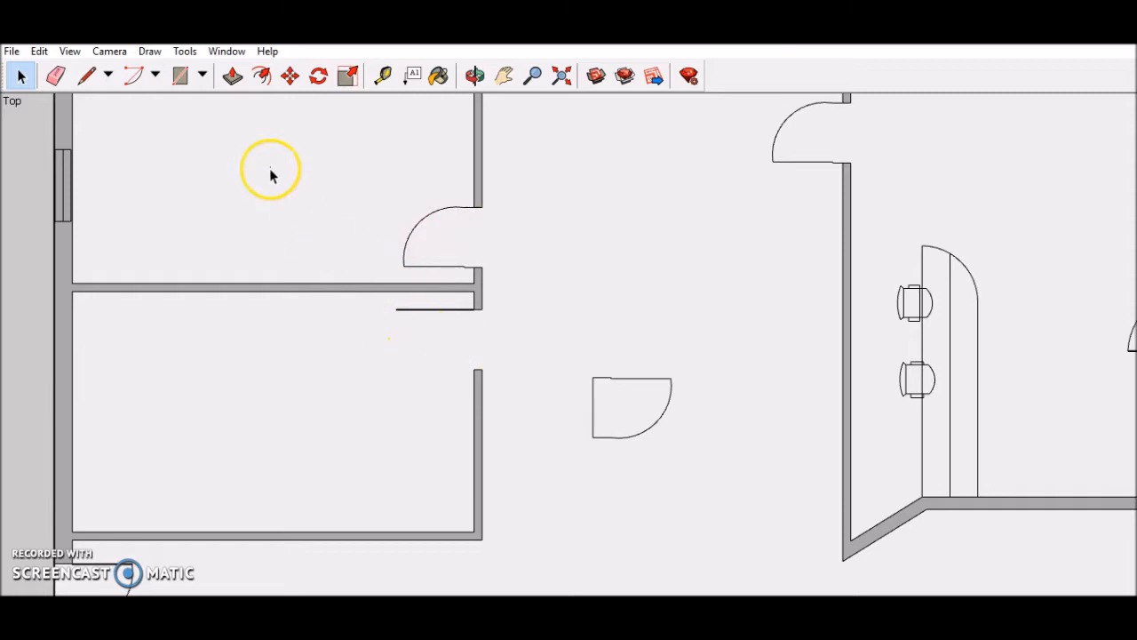
click(135, 76)
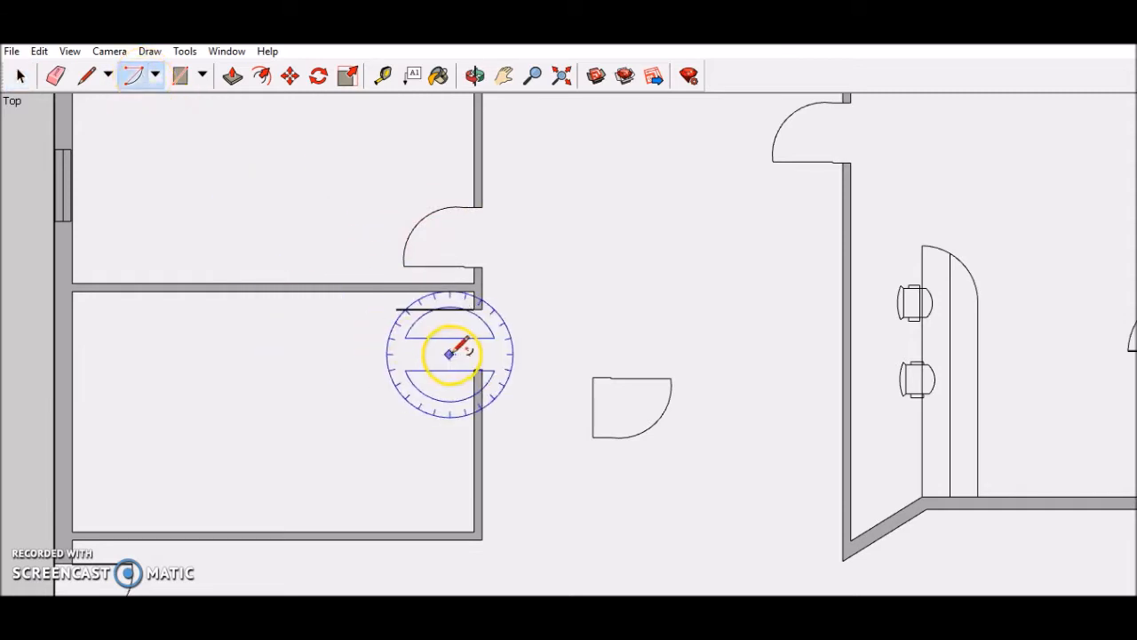
click(473, 369)
click(396, 308)
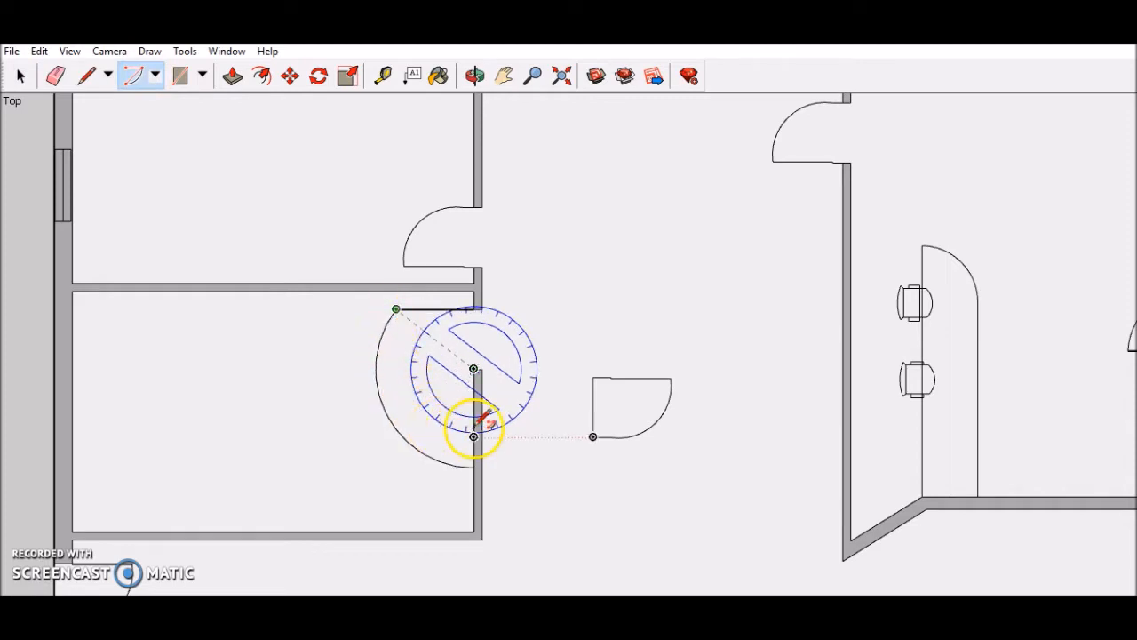
click(406, 303)
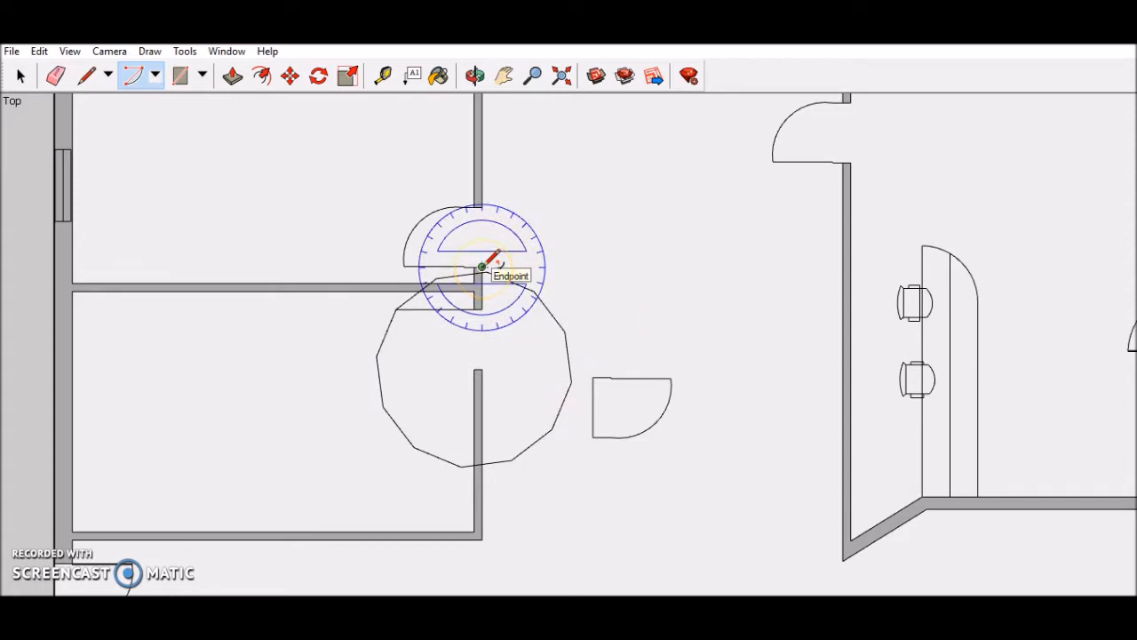
key(ctrl+z)
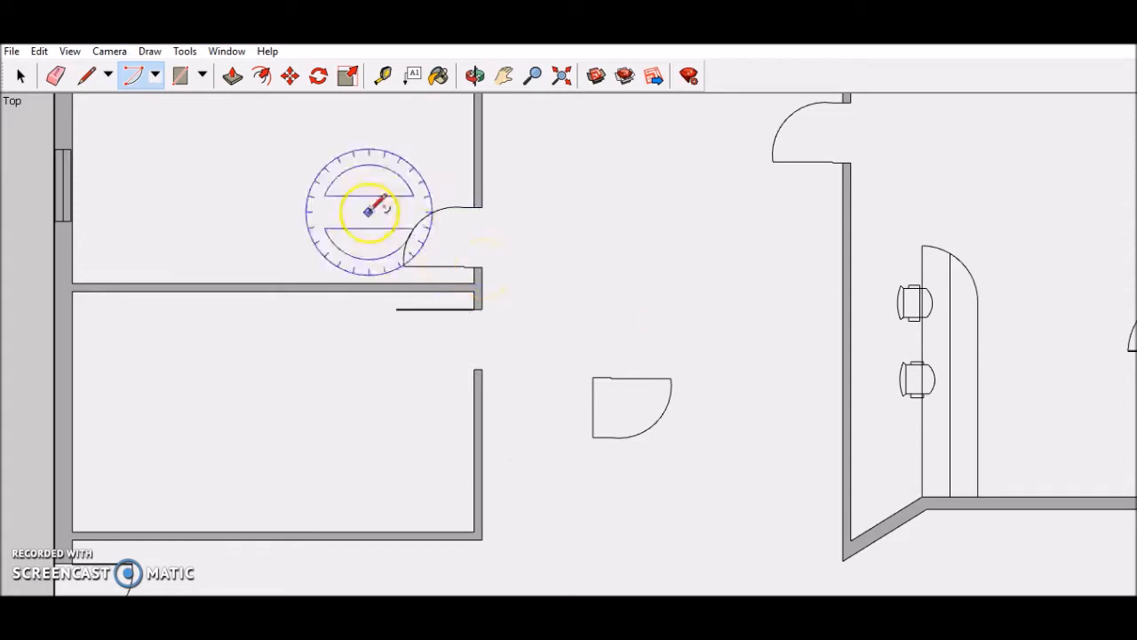
- Draw a two-point arc from the wall opening's lower corner to the door leaf's end to complete the middle-left room's door swing
click(155, 80)
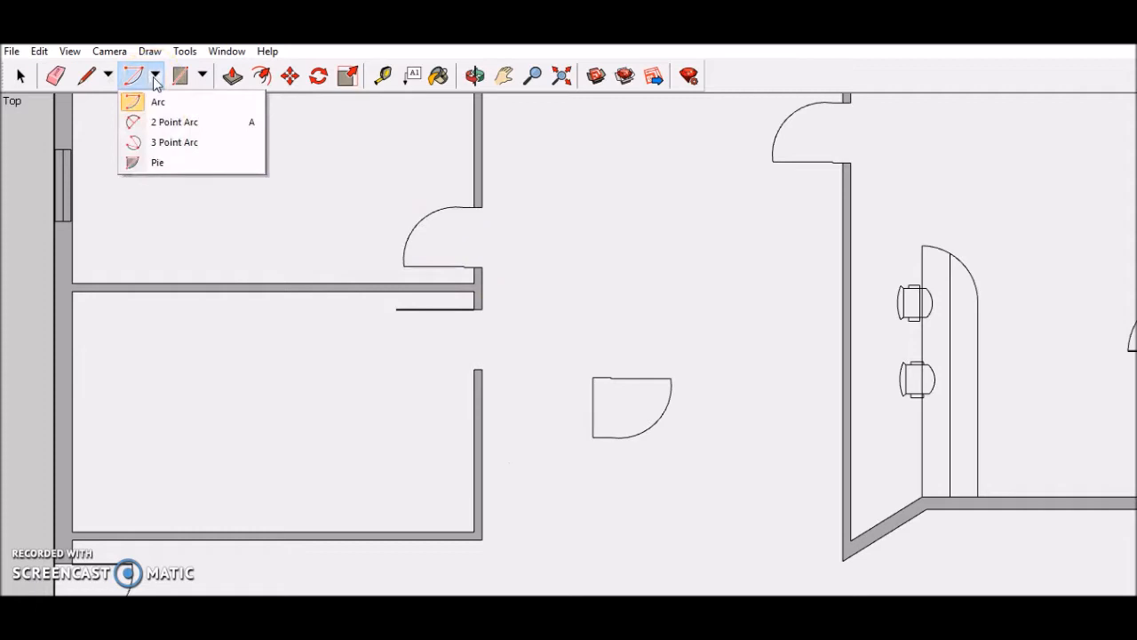
click(174, 122)
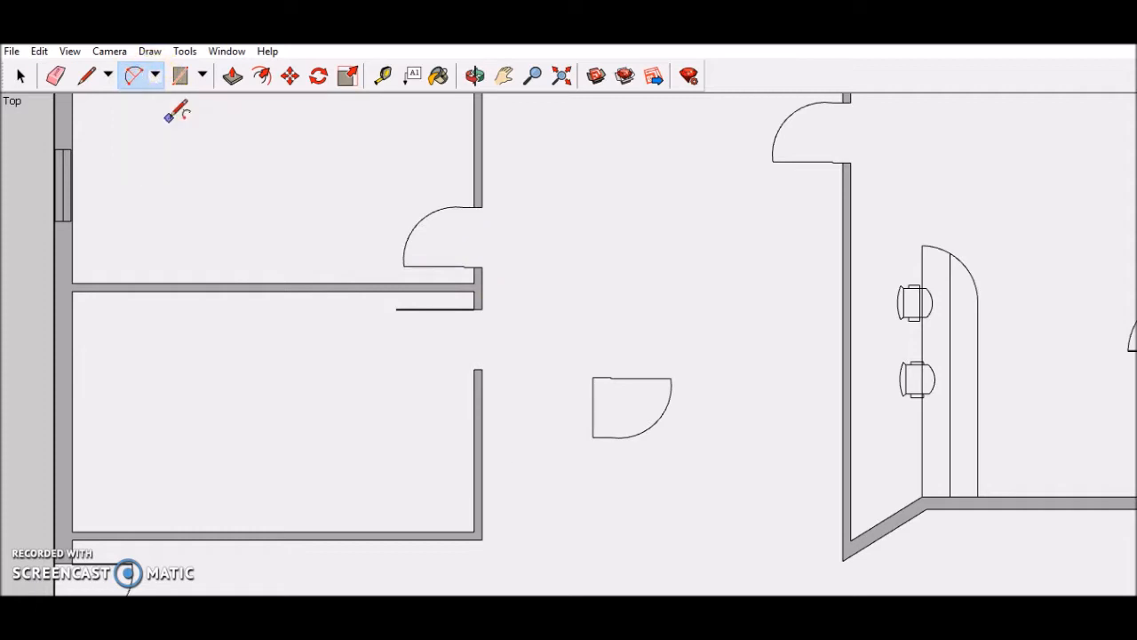
click(473, 367)
click(396, 309)
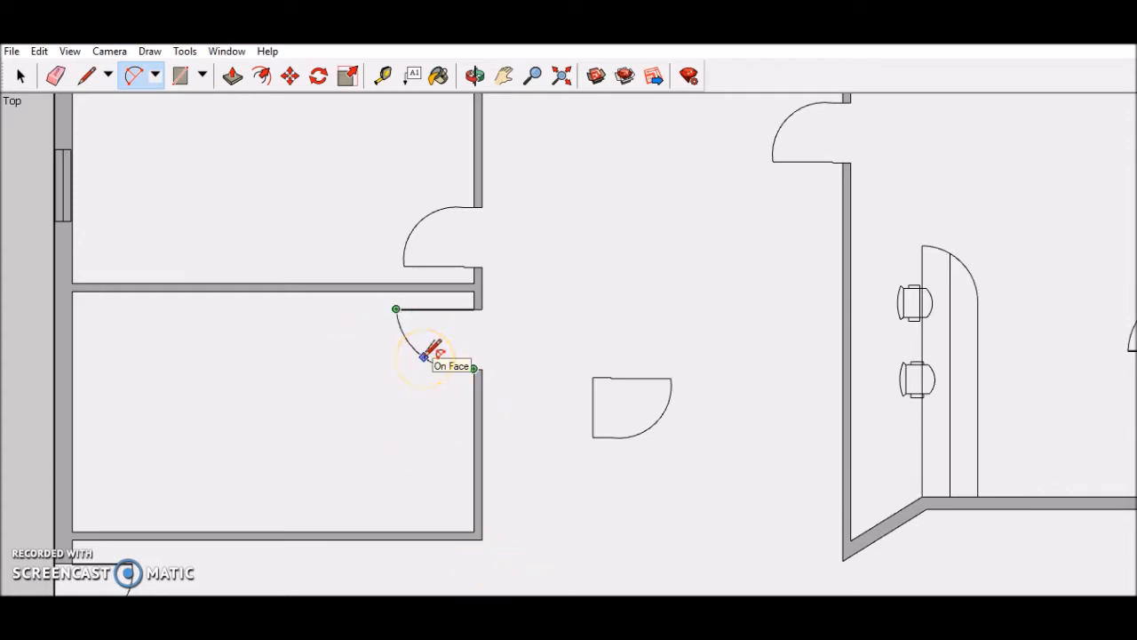
click(521, 335)
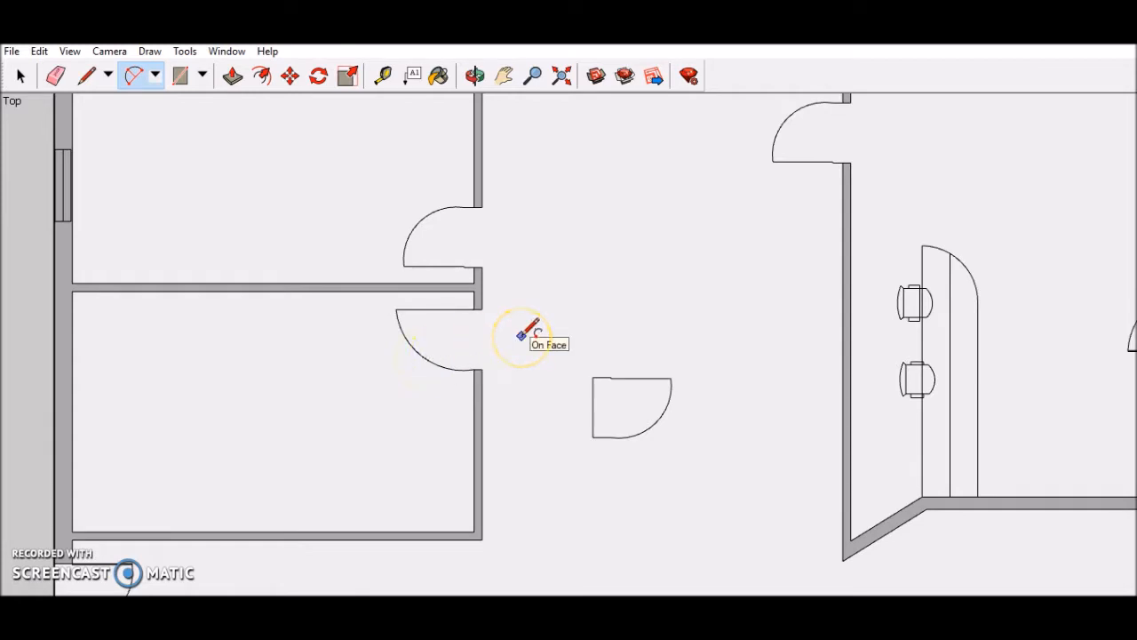
click(462, 369)
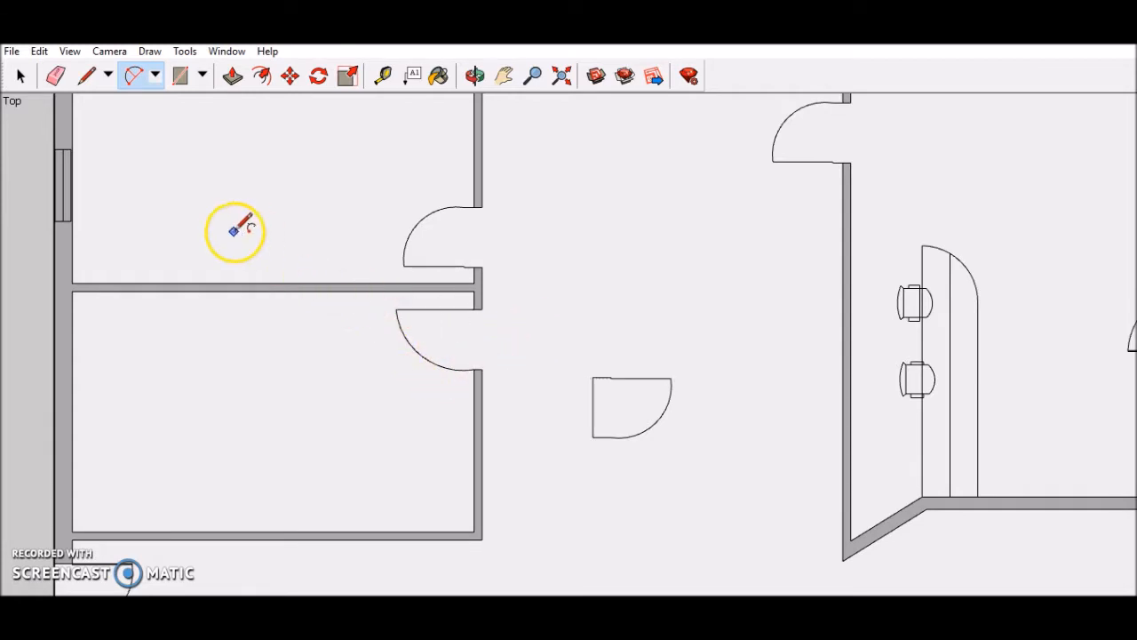
- Delete the spare door symbol lying in the open central area of the floor plan
click(18, 79)
drag(563, 317, 724, 504)
key(Delete)
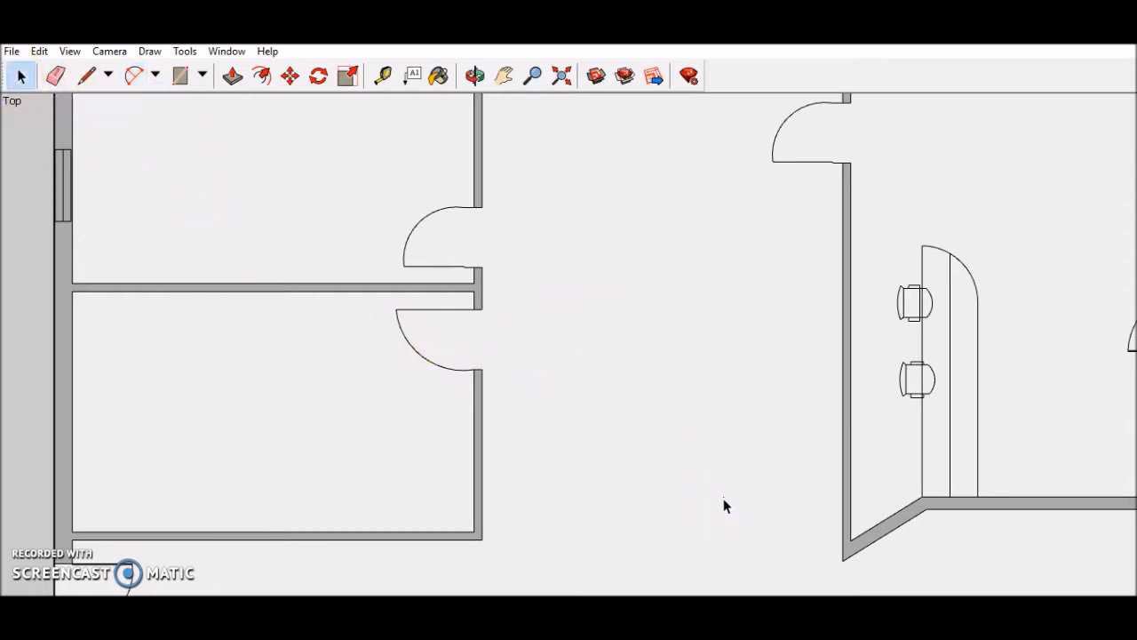
- Review the whole floor plan and check it against the list of required rooms and objects in the Assignment 2 text
scroll(609, 257, down, 3)
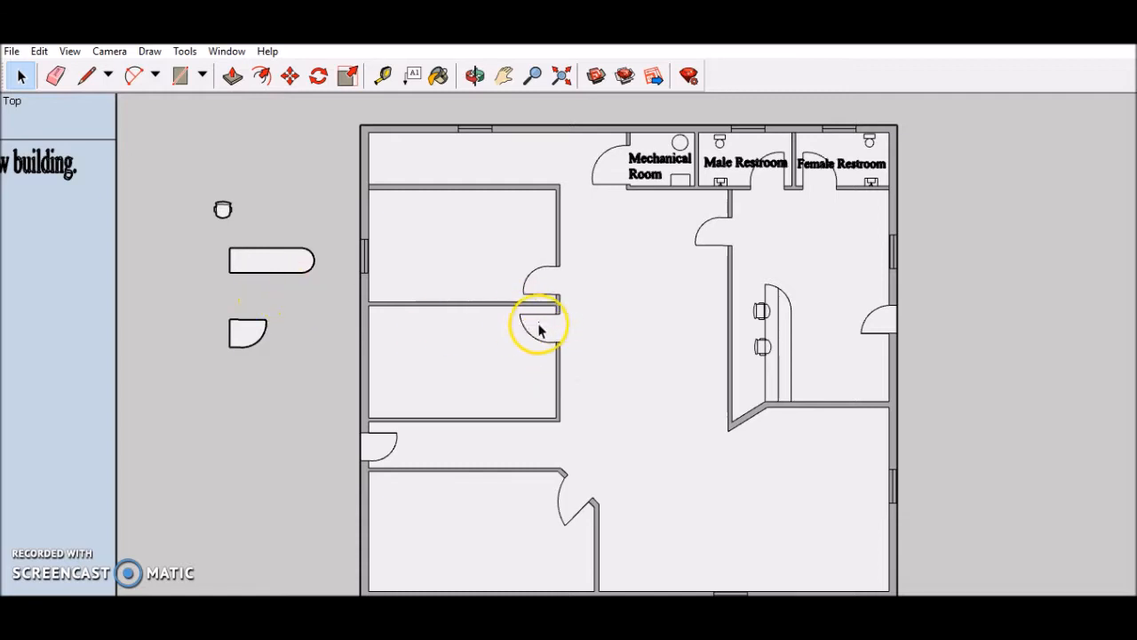
click(504, 76)
drag(660, 365, 584, 301)
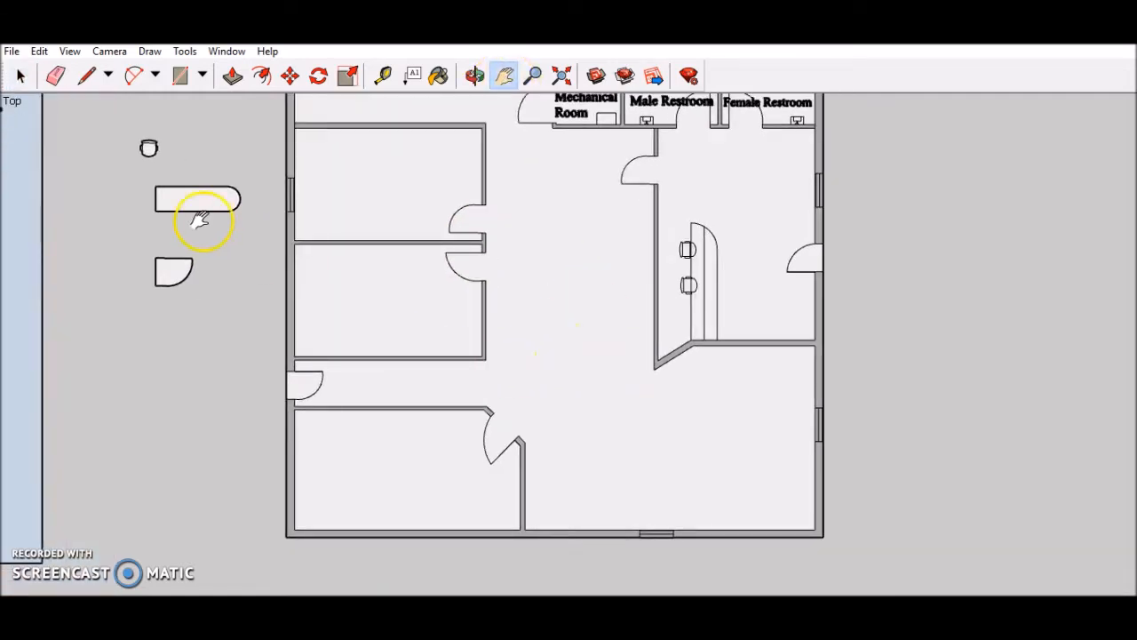
scroll(370, 452, down, 1)
scroll(520, 388, up, 1)
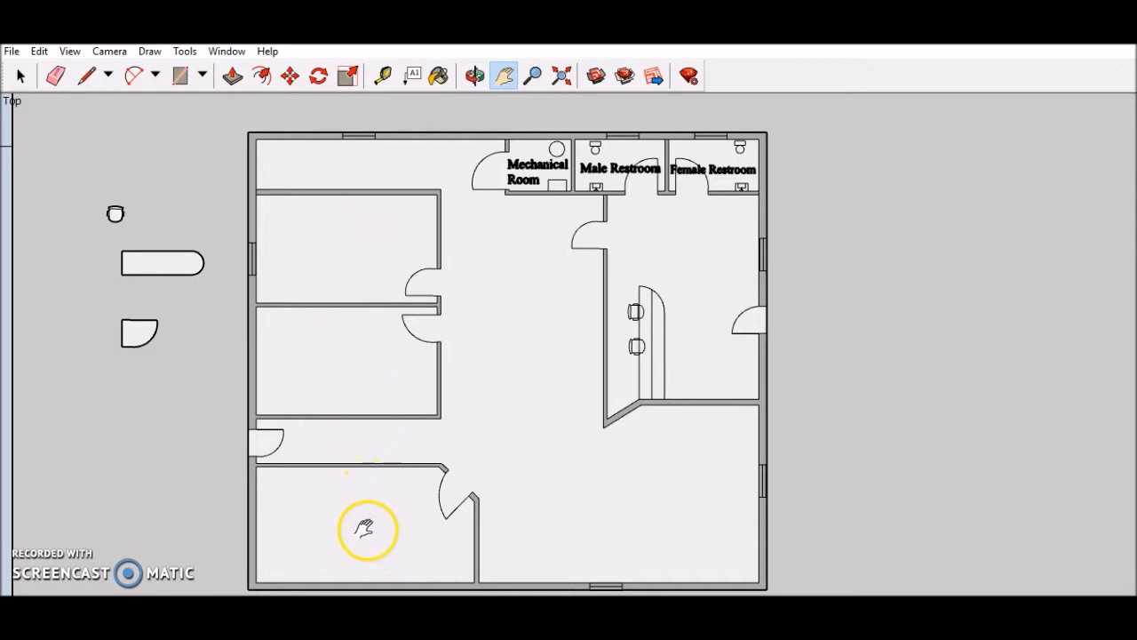
drag(530, 392, 489, 332)
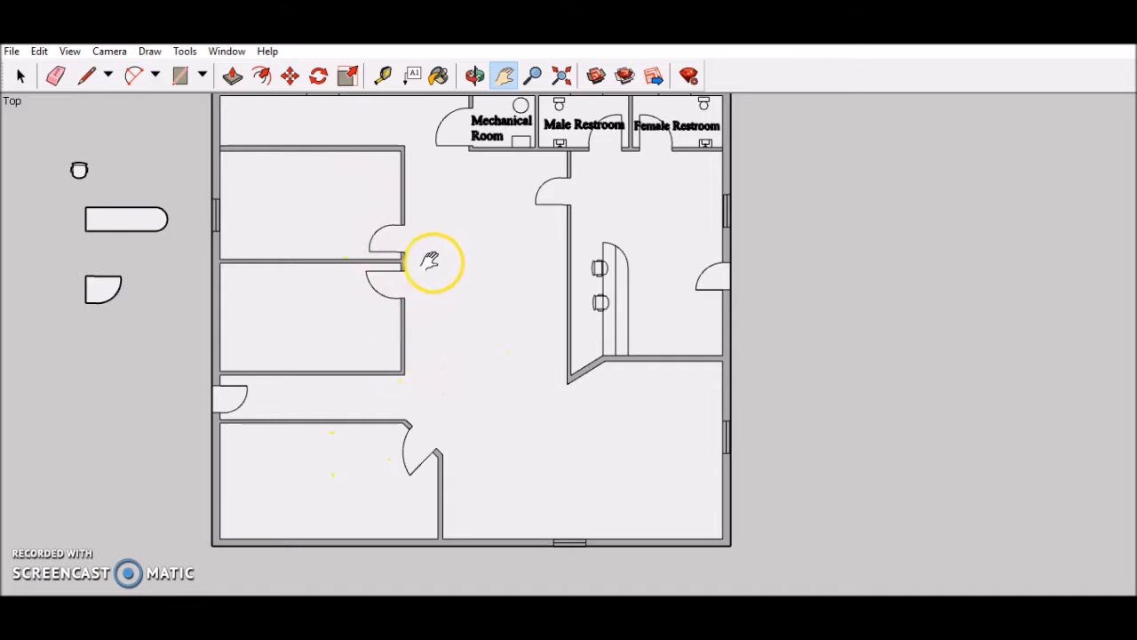
drag(434, 264, 442, 321)
drag(358, 337, 865, 246)
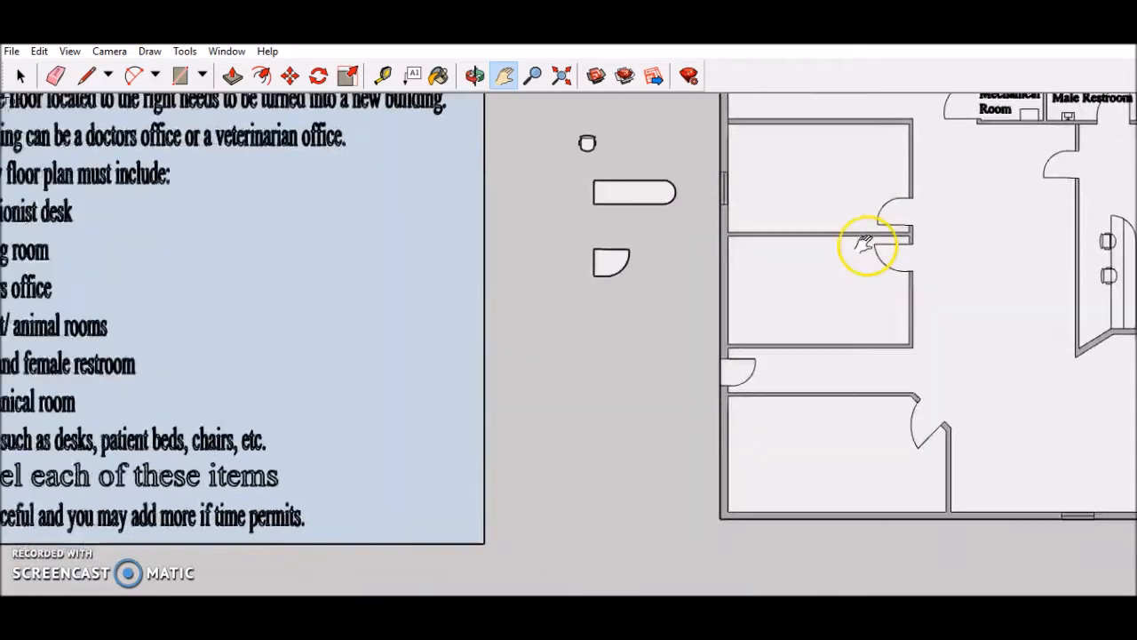
drag(548, 274, 789, 337)
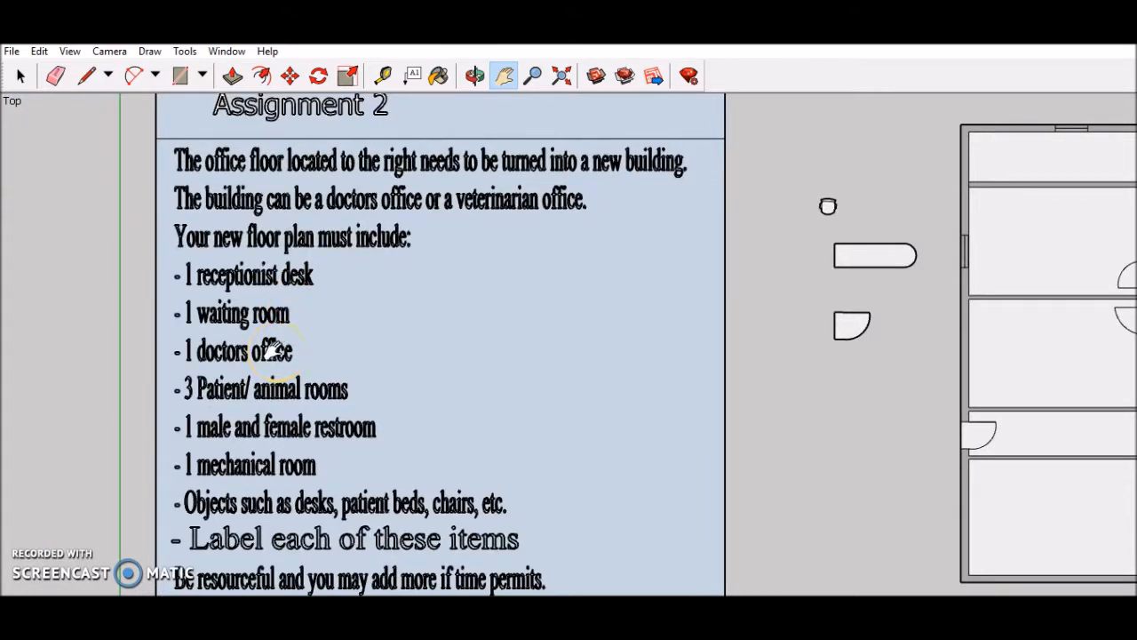
drag(265, 388, 259, 361)
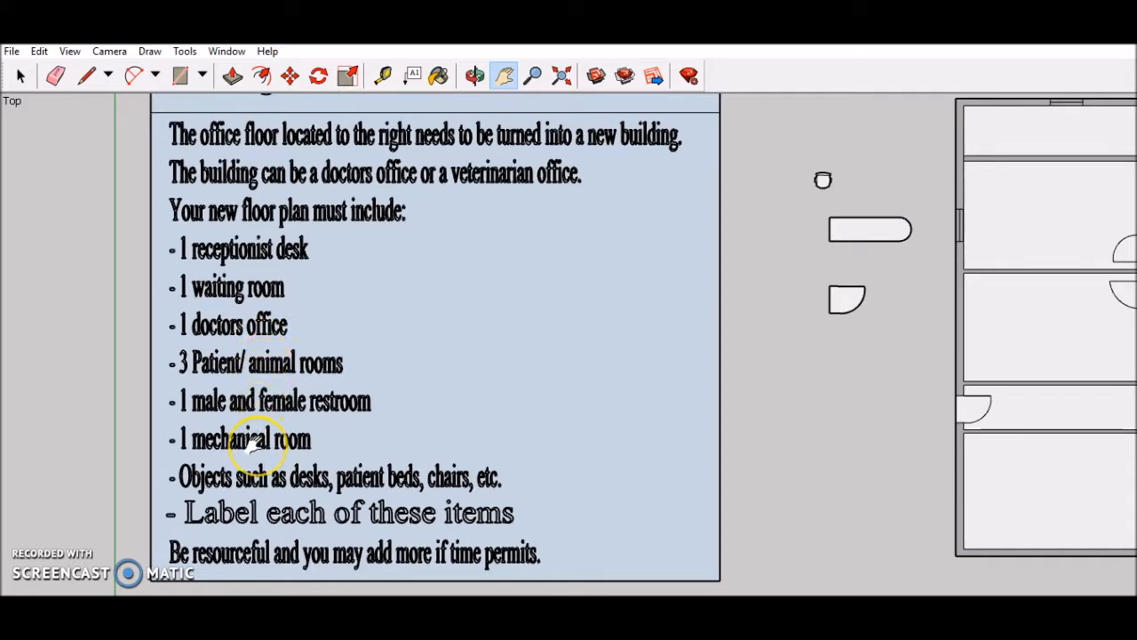
mouse_move(821, 356)
mouse_down()
mouse_move(299, 300)
mouse_move(178, 322)
mouse_up()
mouse_move(498, 256)
mouse_down()
mouse_move(487, 327)
mouse_move(470, 299)
mouse_up()
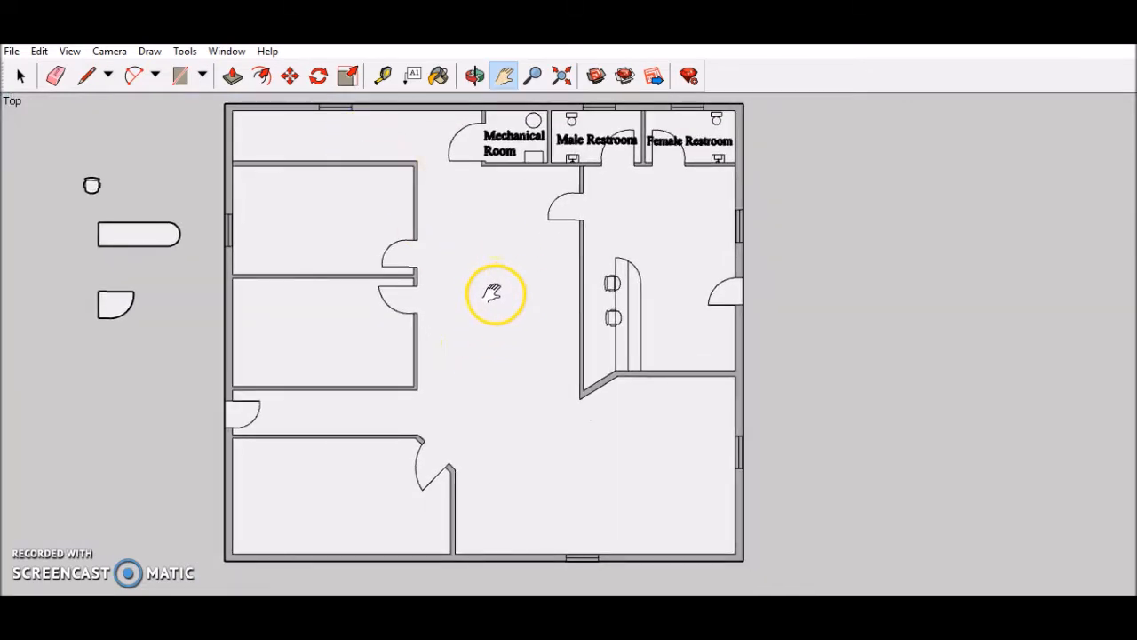
- Draw a straight vertical line from the angled wall's corner below the reception desk to the building's lower outer wall
drag(521, 350, 452, 292)
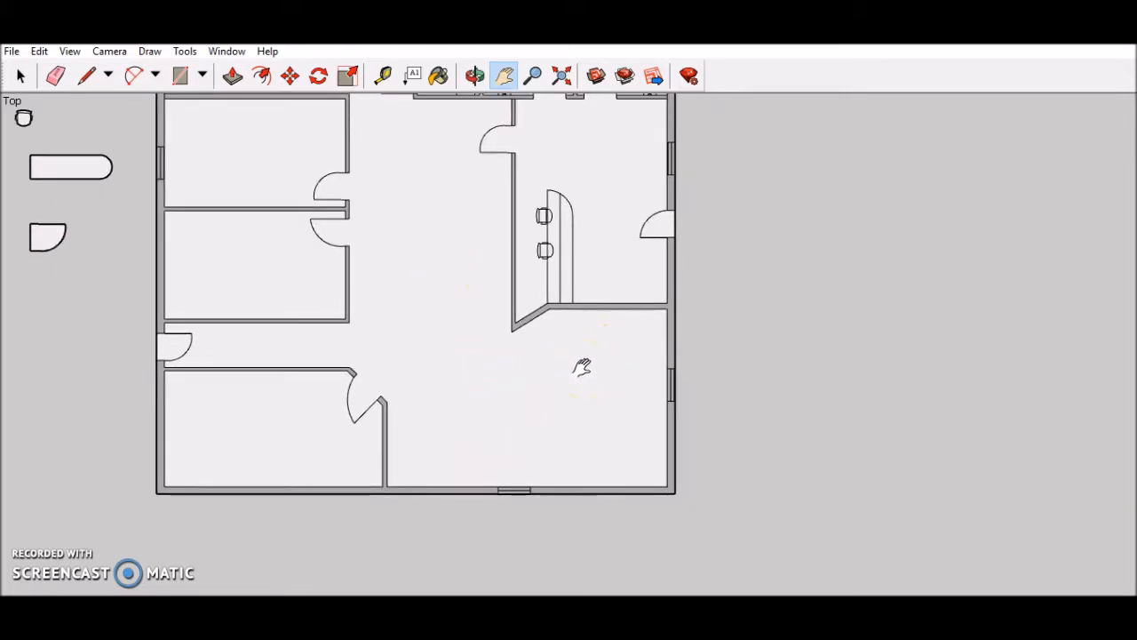
scroll(573, 372, up, 3)
scroll(569, 376, down, 2)
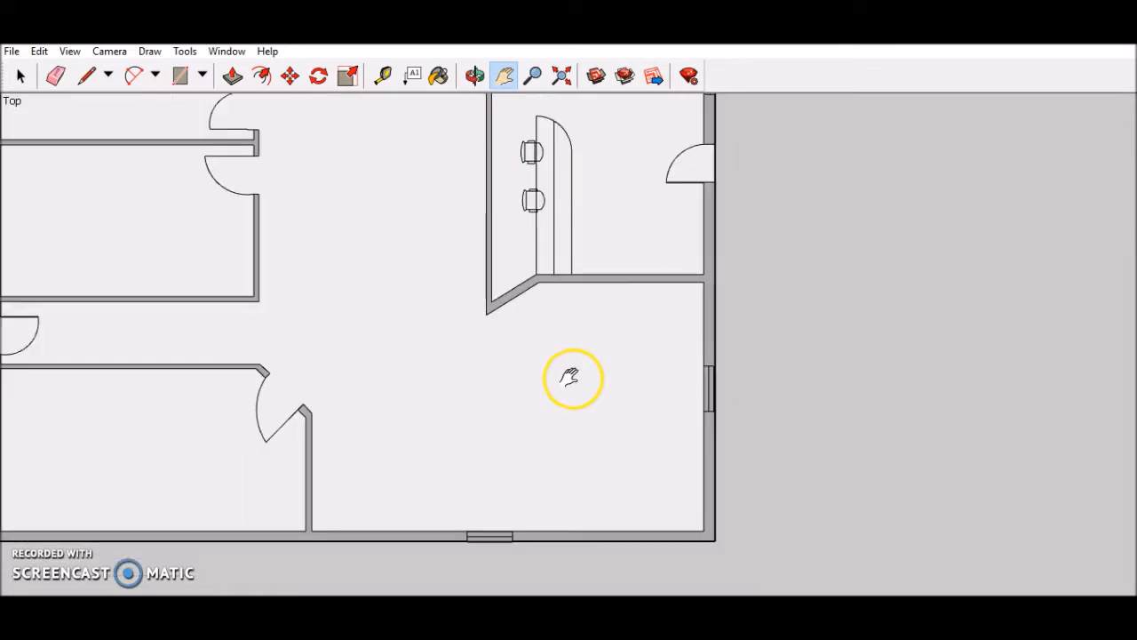
drag(544, 376, 542, 363)
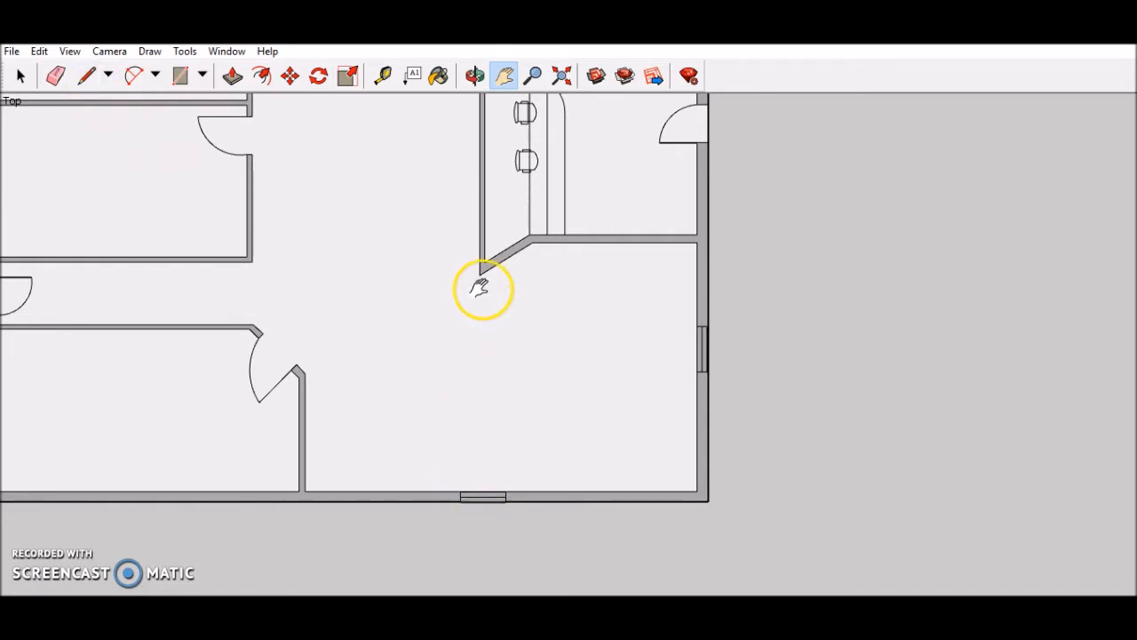
click(86, 75)
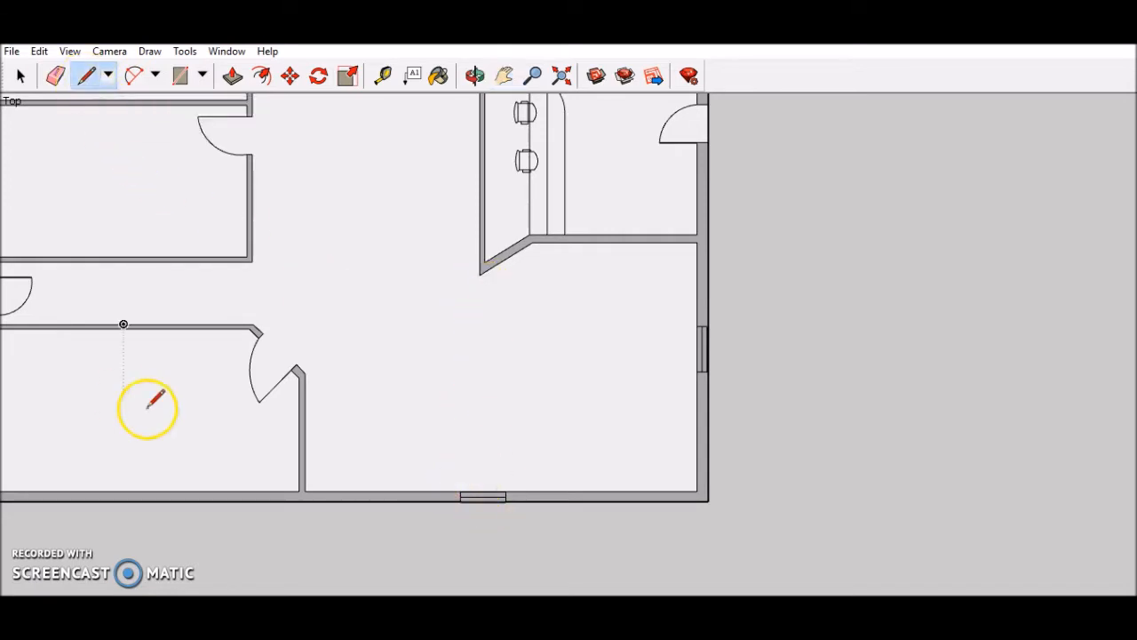
click(532, 241)
click(531, 494)
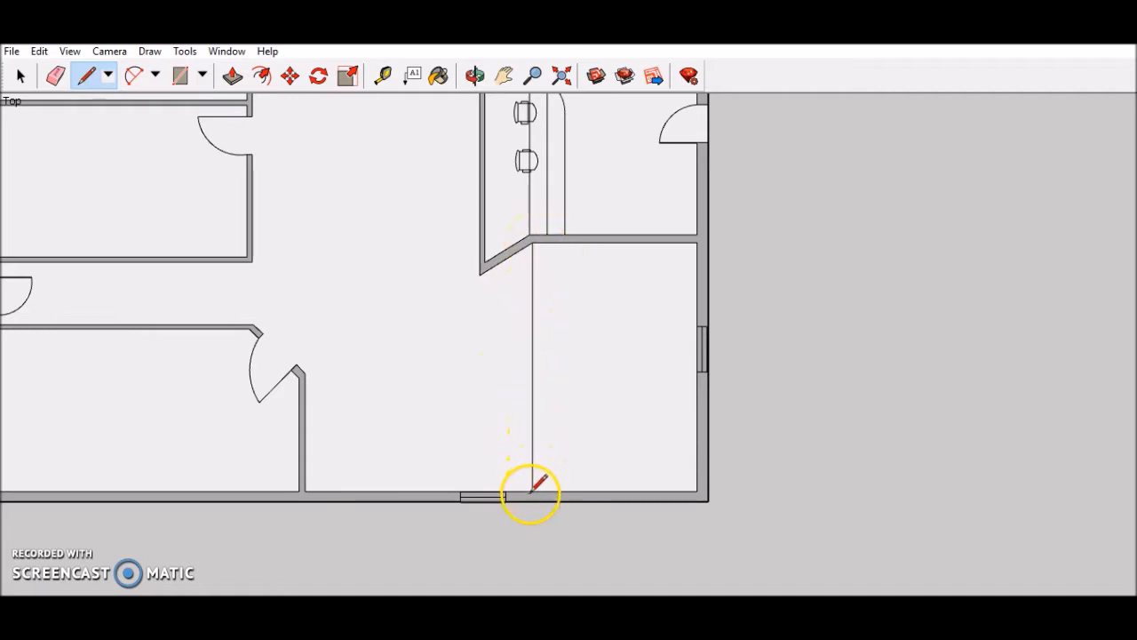
- Draw a short offset line from the partition line's midpoint and a parallel second line along its full length to give the wall thickness
click(532, 366)
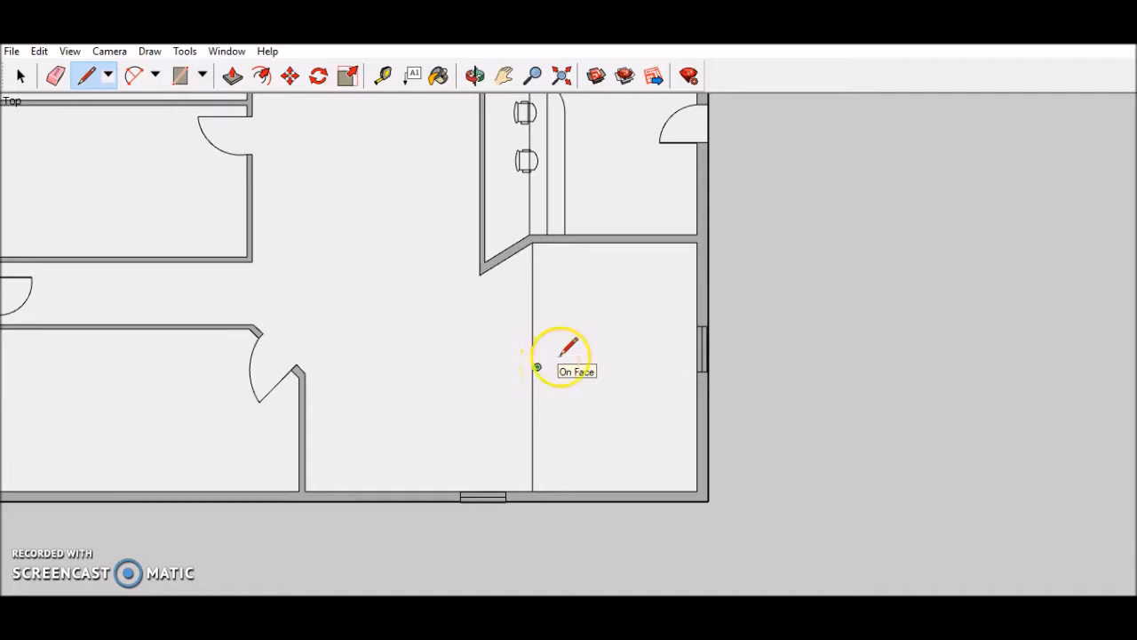
scroll(549, 364, up, 3)
click(510, 174)
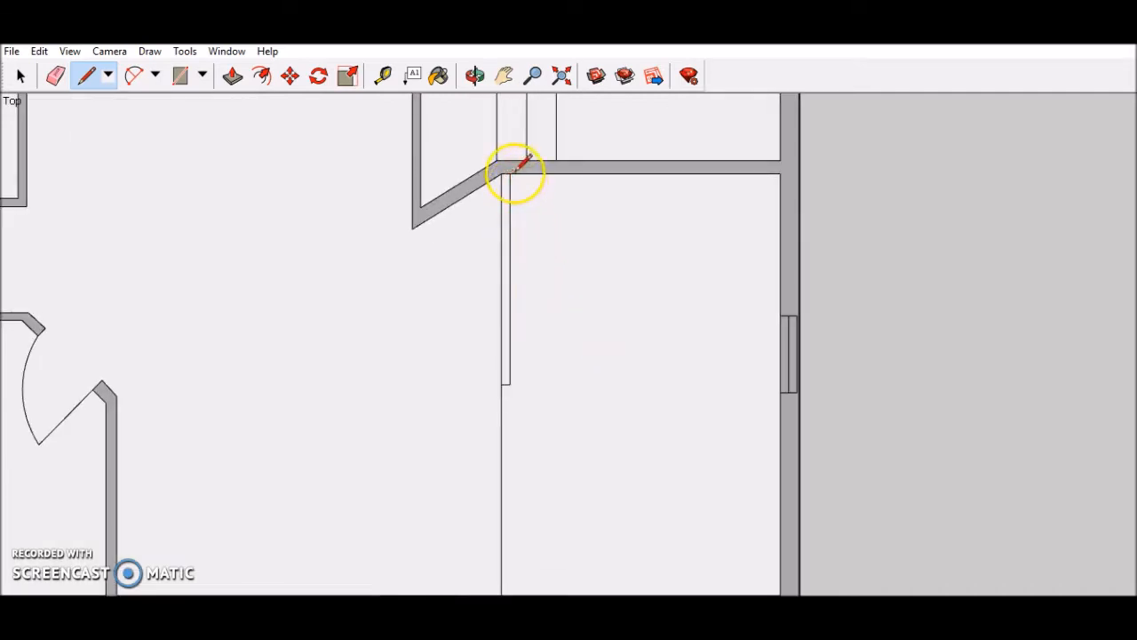
click(510, 385)
scroll(537, 453, down, 1)
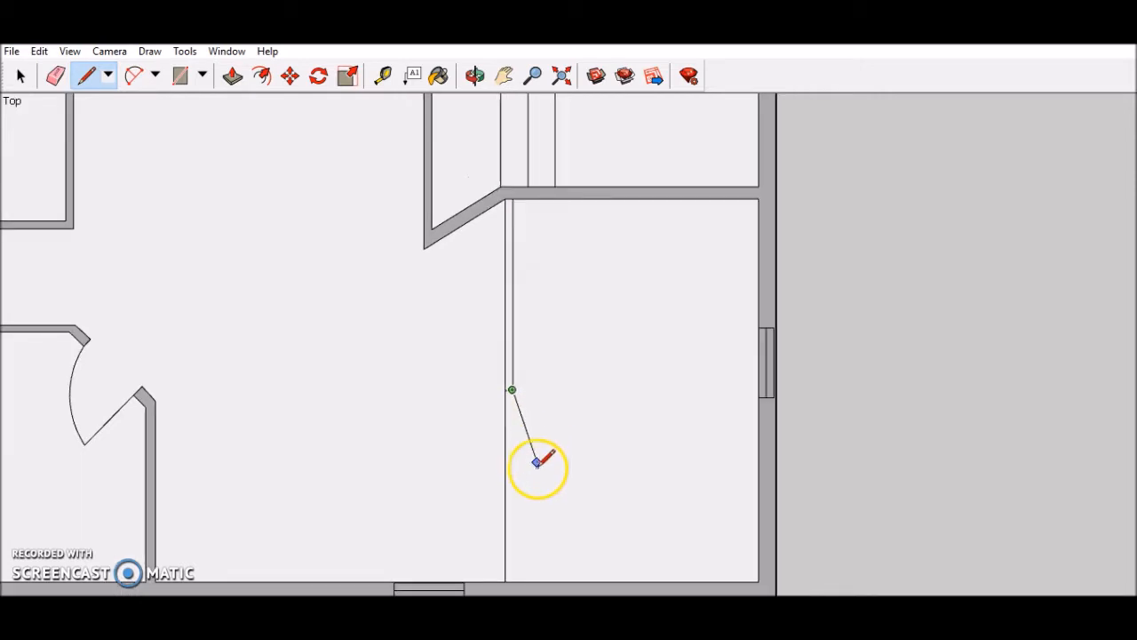
click(511, 579)
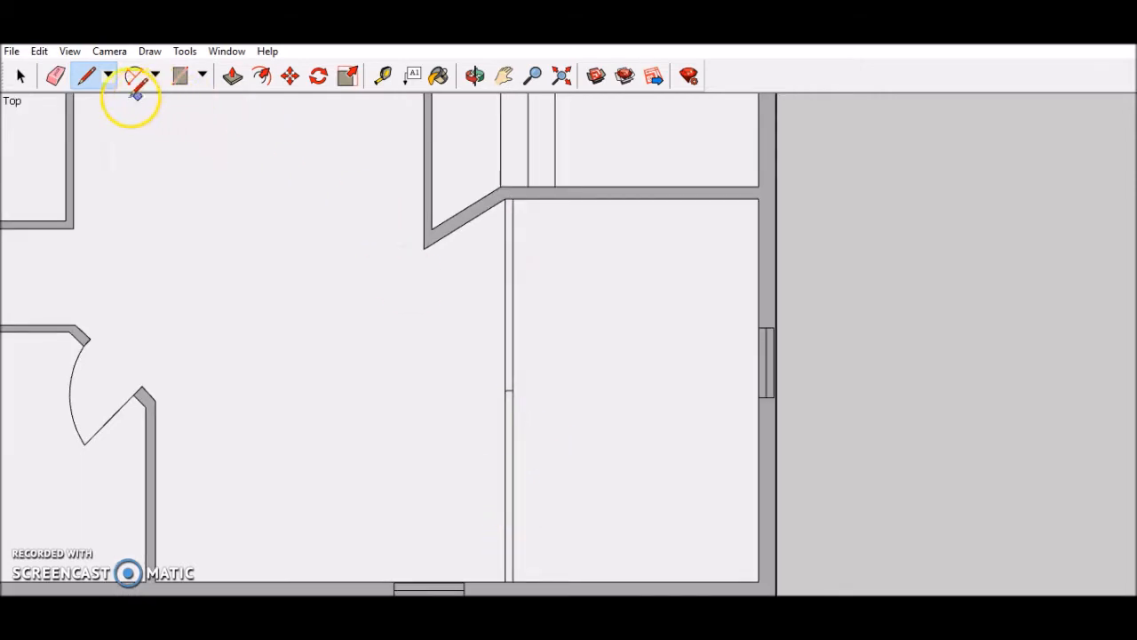
- Erase the short cross lines at both ends and the middle of the new partition so it merges with the surrounding walls
click(55, 76)
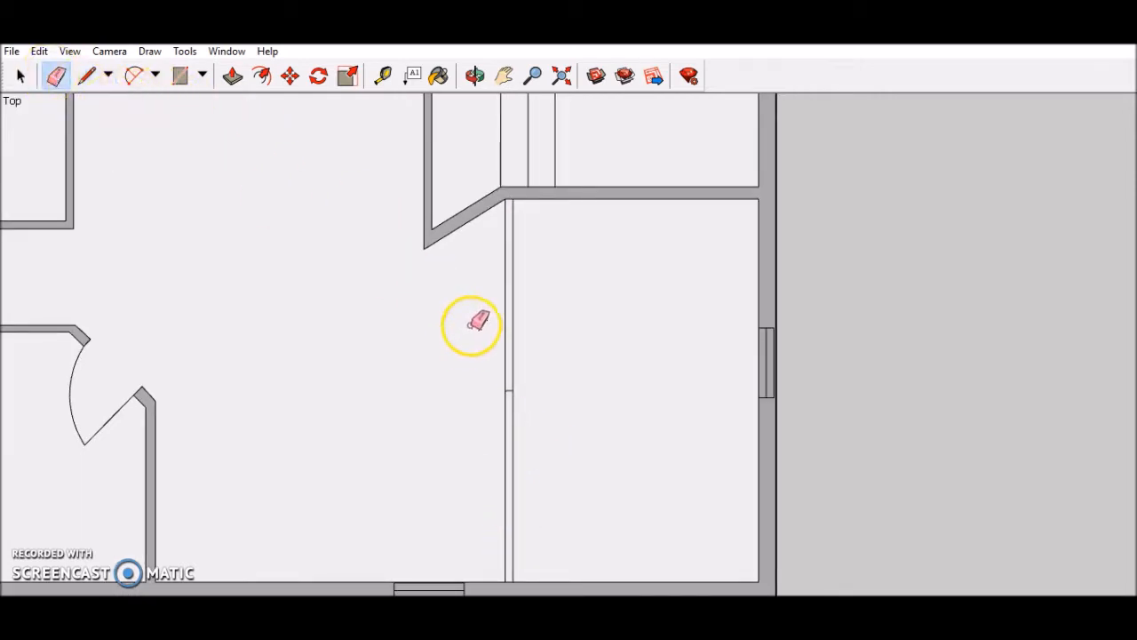
click(515, 195)
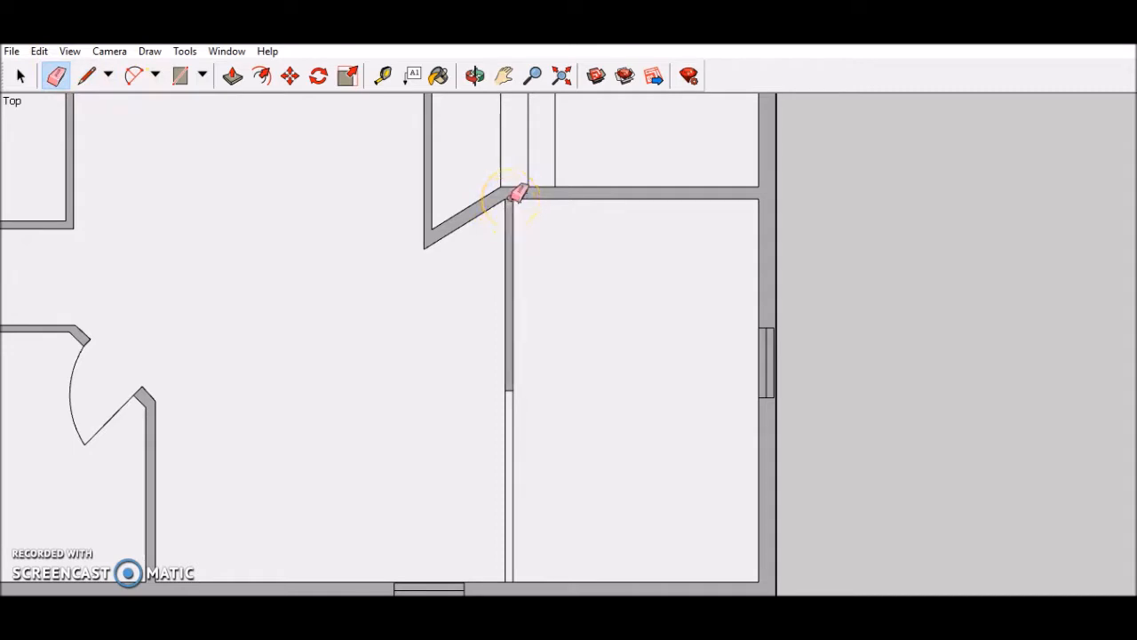
click(512, 389)
key(ctrl+z)
scroll(522, 388, up, 2)
click(510, 391)
scroll(506, 498, down, 2)
scroll(515, 533, up, 2)
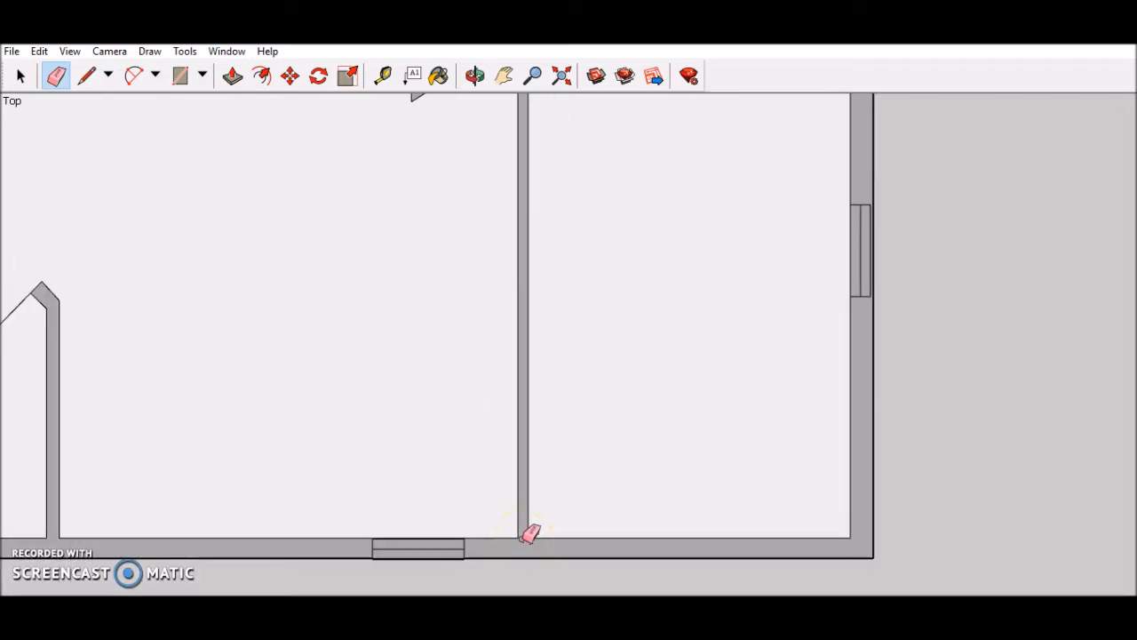
scroll(537, 466, down, 2)
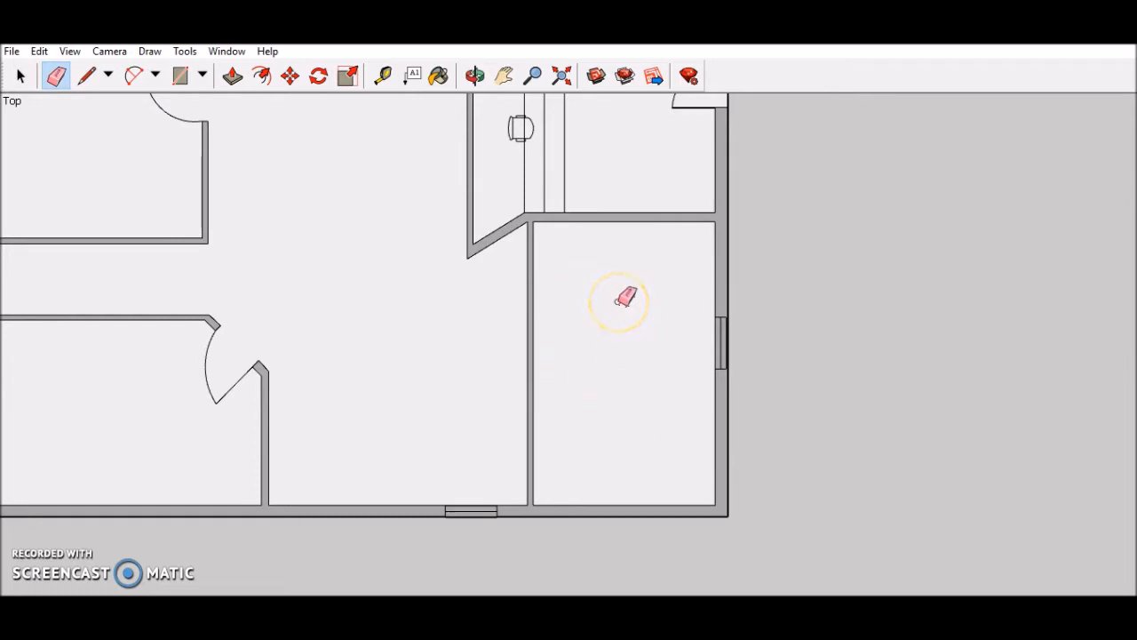
- Copy the door symbol beside the plan and position the copy on the upper part of the new partition, swinging into the lower-right room
scroll(462, 364, down, 2)
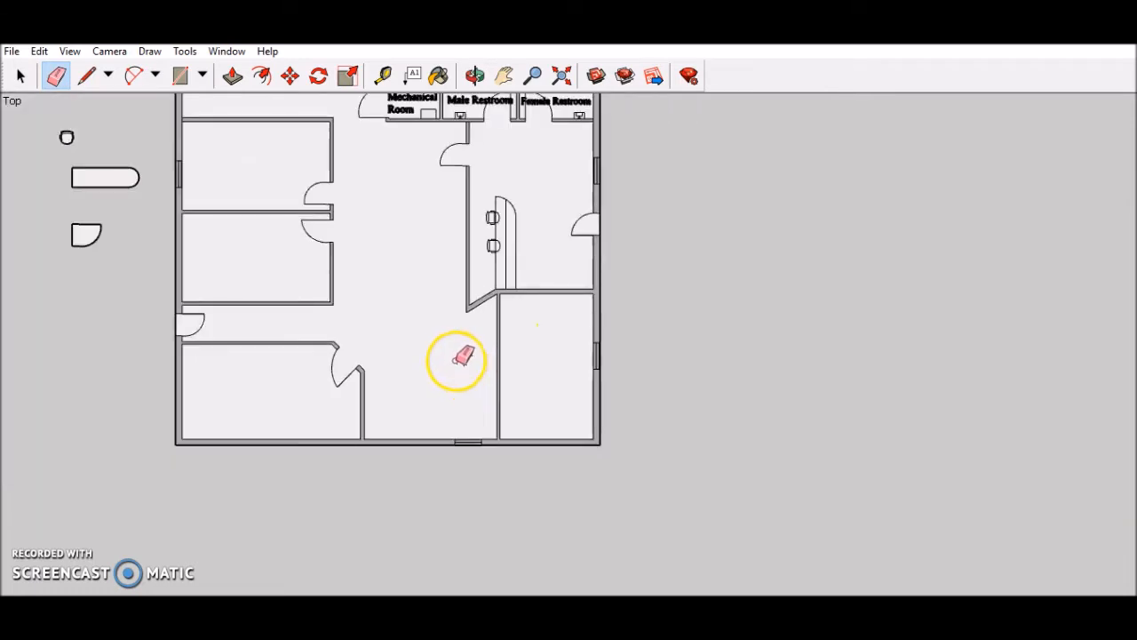
drag(591, 224, 648, 225)
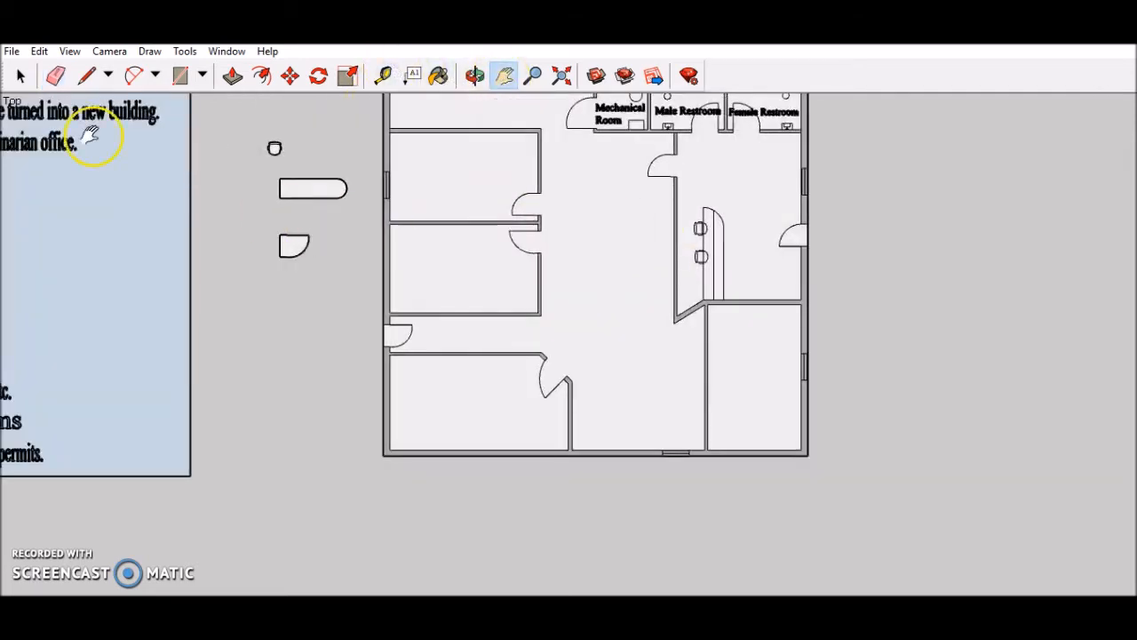
click(20, 77)
key(ctrl+c)
key(ctrl+v)
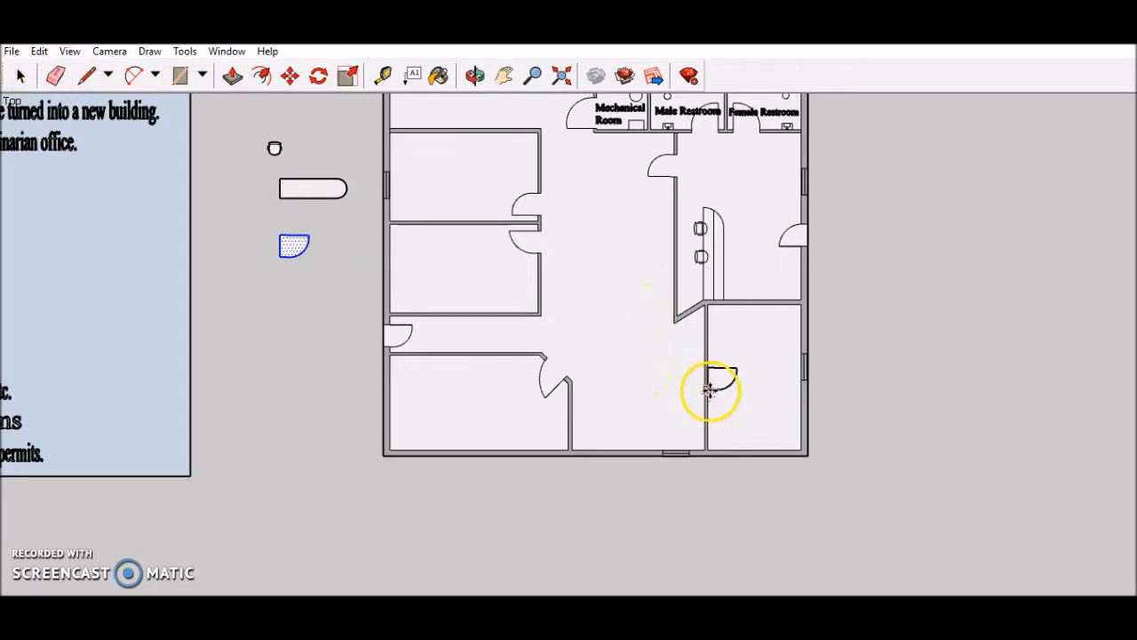
scroll(707, 389, up, 5)
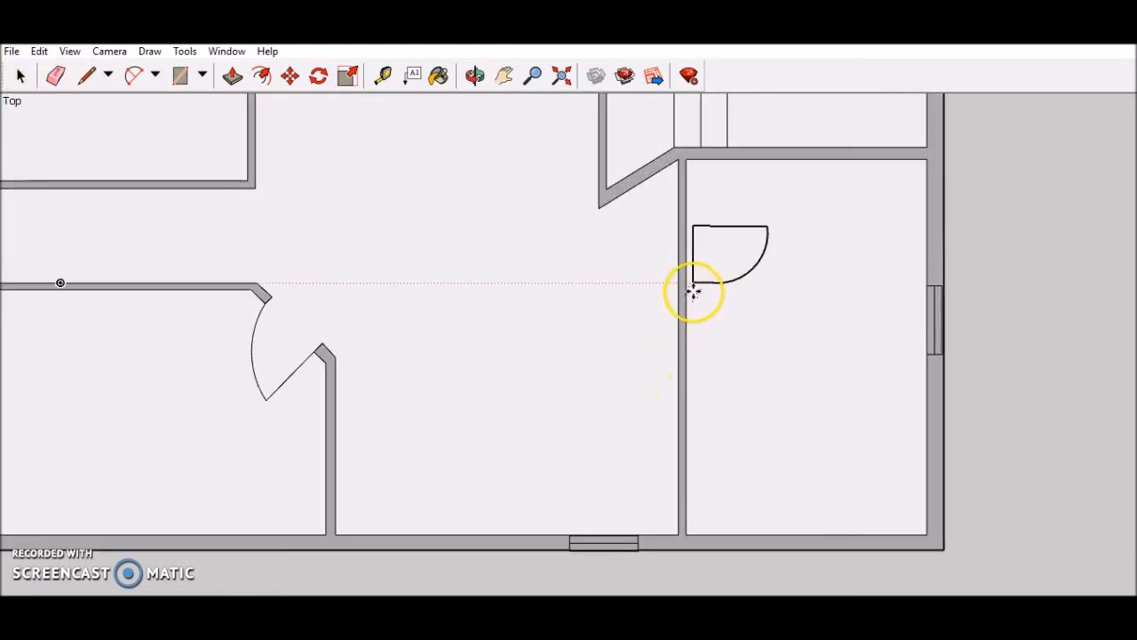
click(708, 288)
click(297, 80)
drag(708, 252, 680, 253)
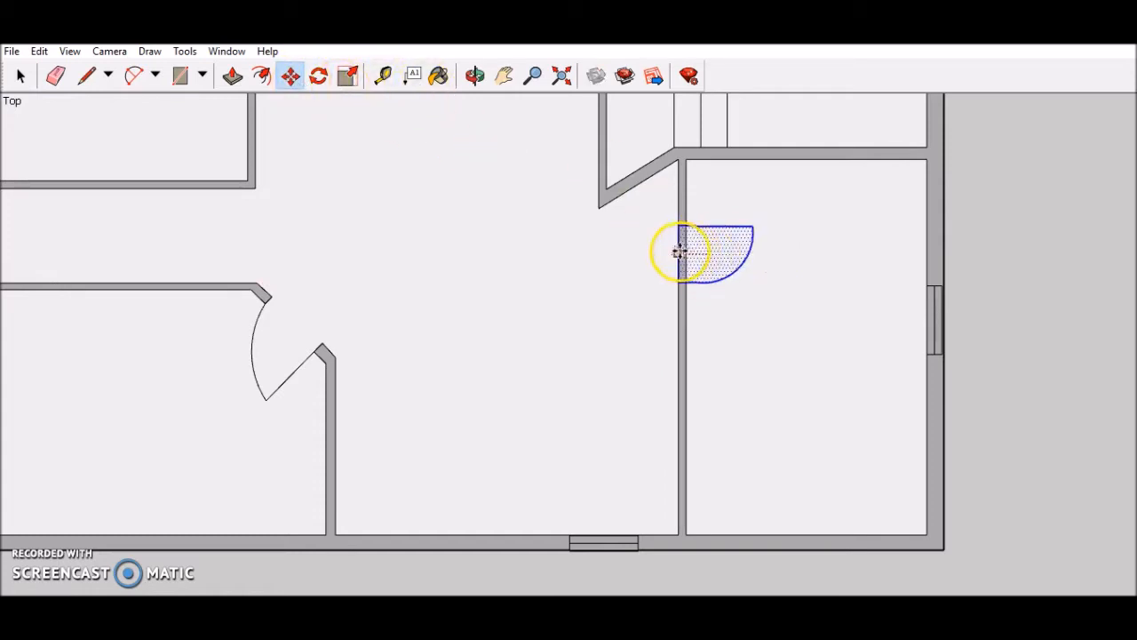
- Erase the two wall line segments crossing the new door opening in the lower-right room's partition
scroll(679, 251, up, 3)
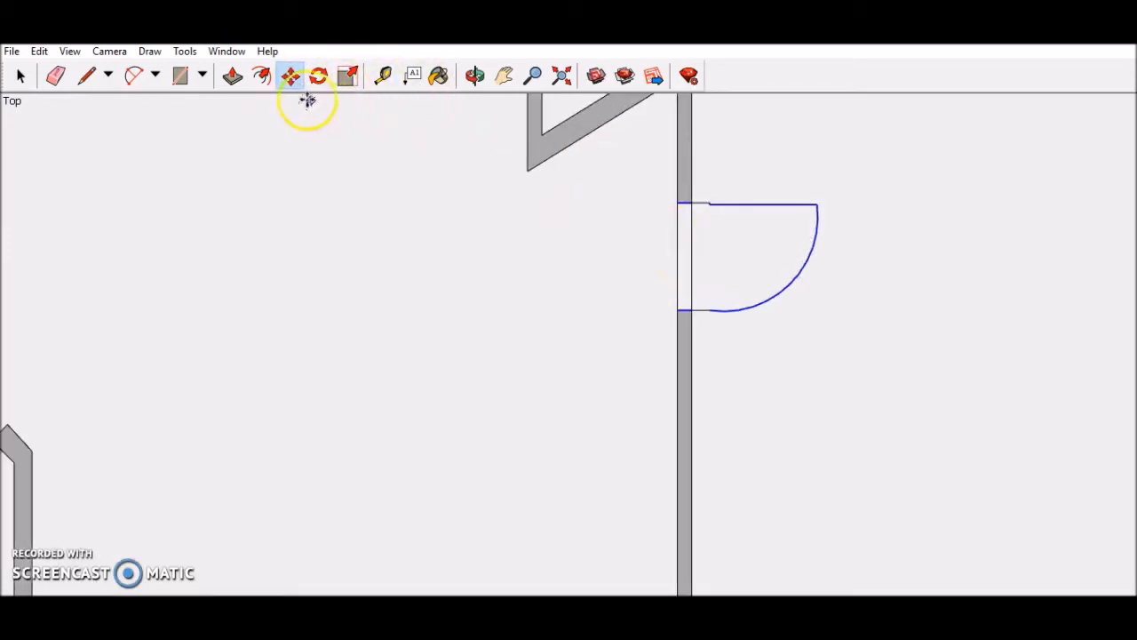
click(53, 73)
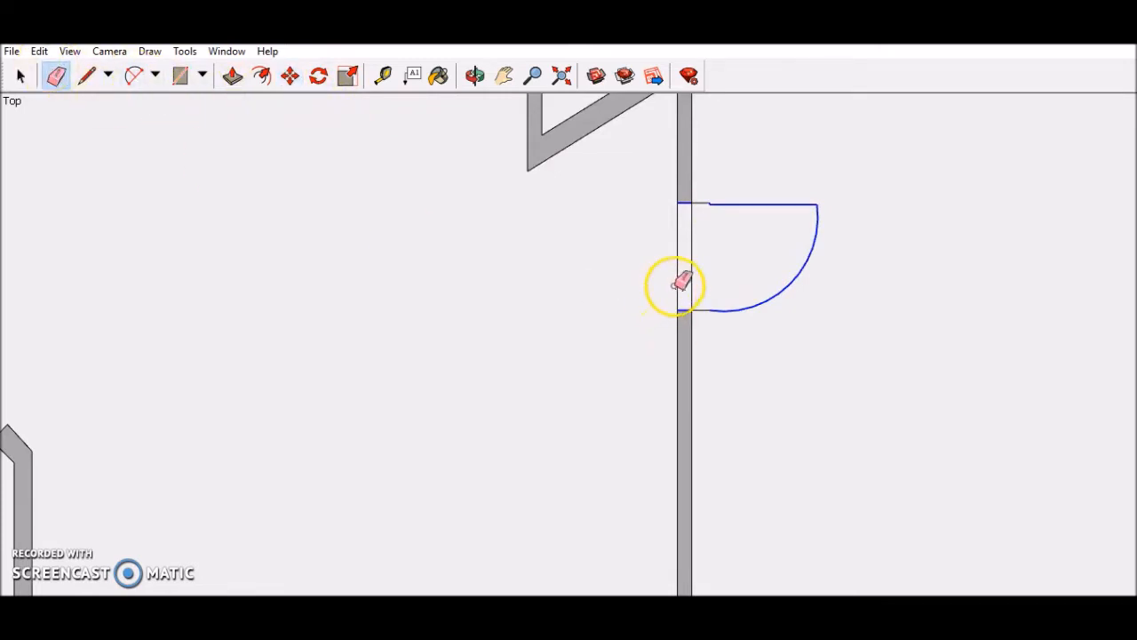
click(678, 283)
click(692, 278)
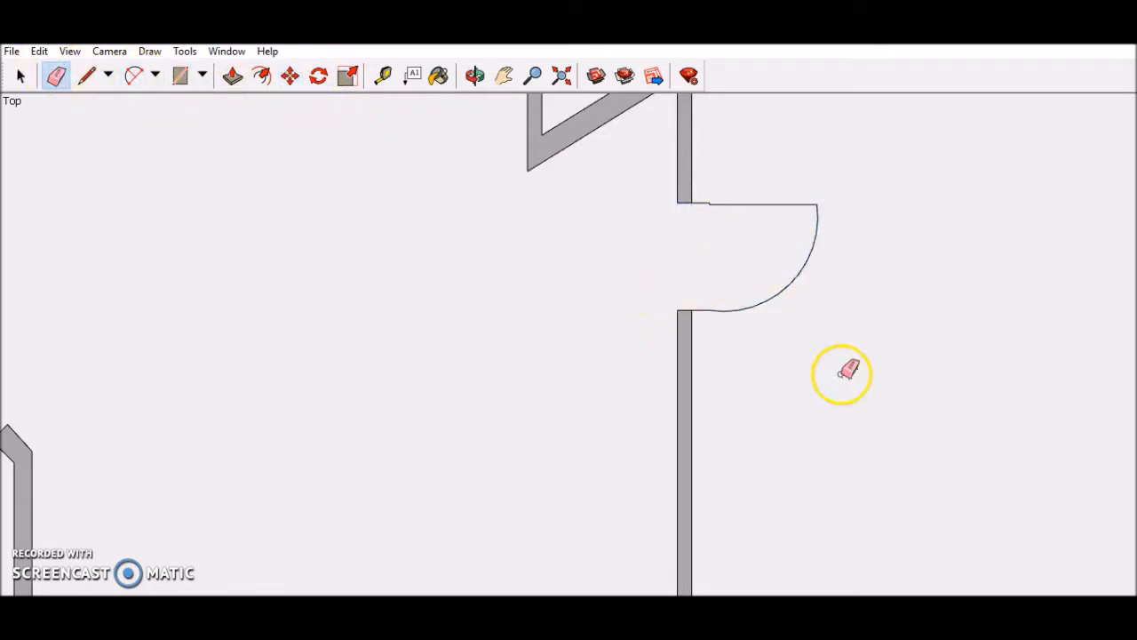
scroll(843, 376, down, 3)
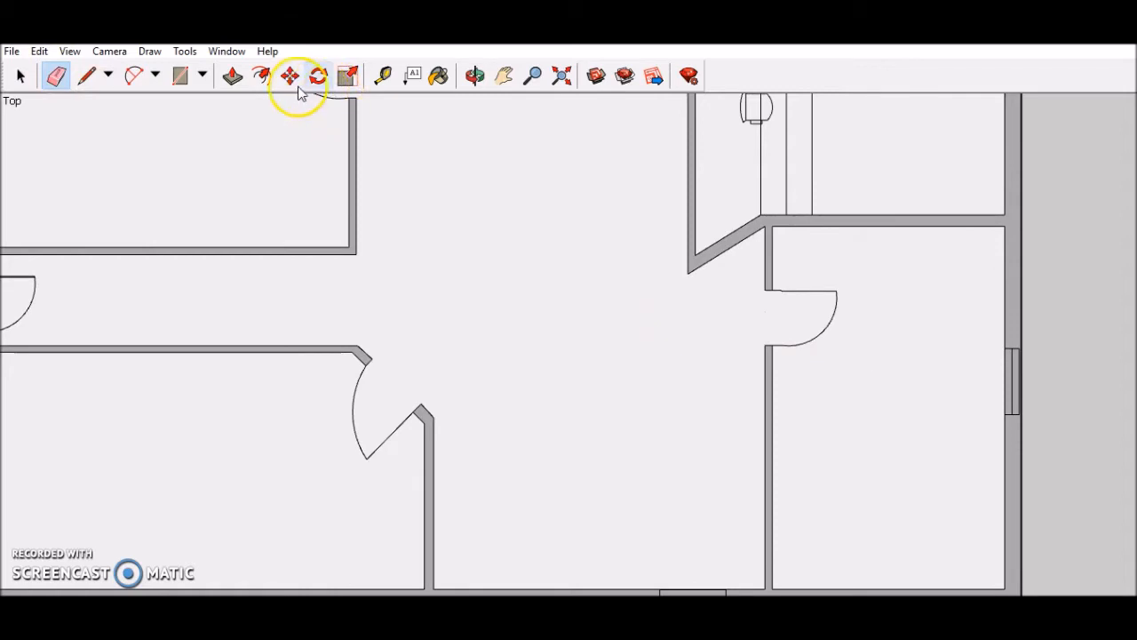
- Review the assignment's list of required rooms and objects, and check the whole floor plan against it
click(505, 76)
drag(535, 215, 564, 272)
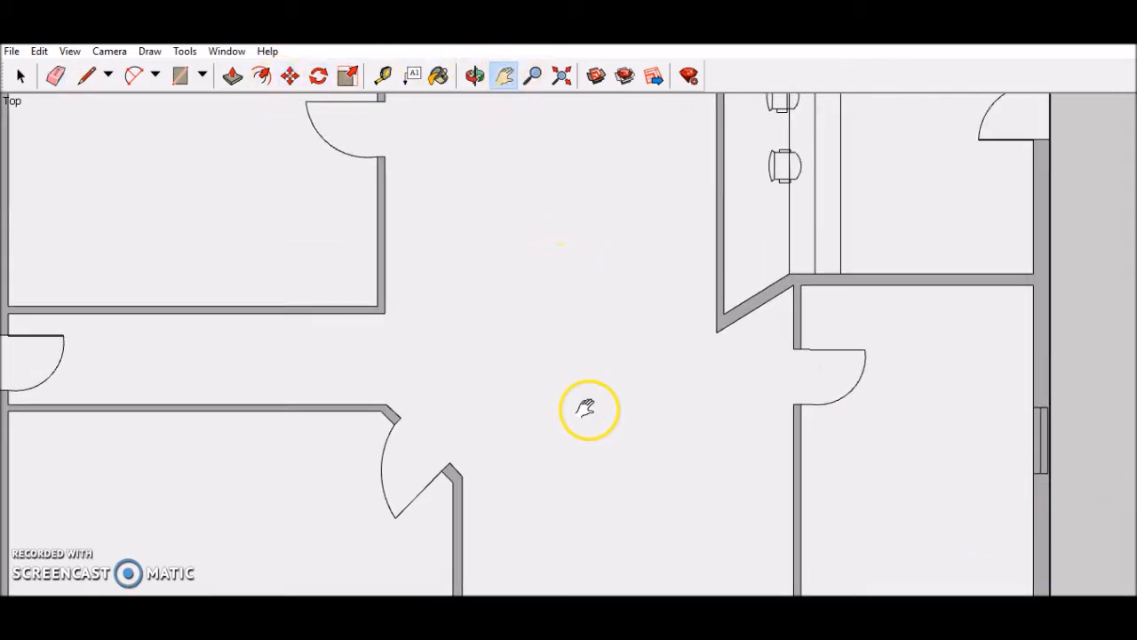
scroll(586, 406, down, 3)
drag(574, 310, 658, 343)
drag(468, 358, 1079, 308)
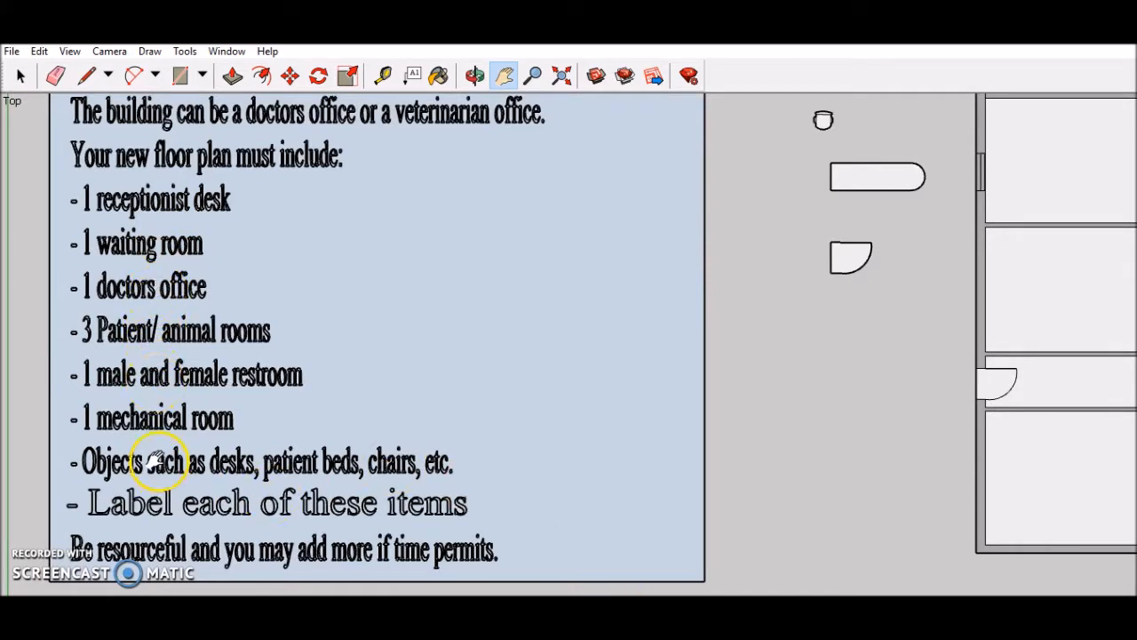
drag(924, 352, 316, 371)
scroll(727, 348, down, 1)
drag(727, 349, 667, 374)
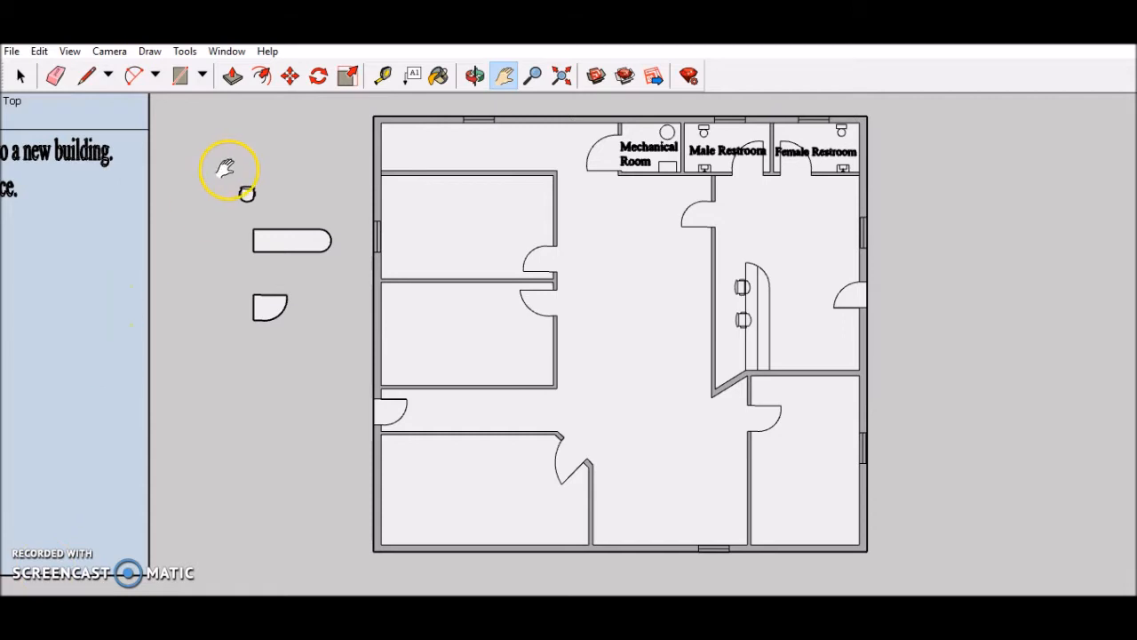
- Copy the chair symbol beside the plan and place the copy in the waiting area below the Female Restroom, near the outer wall
drag(207, 245, 444, 294)
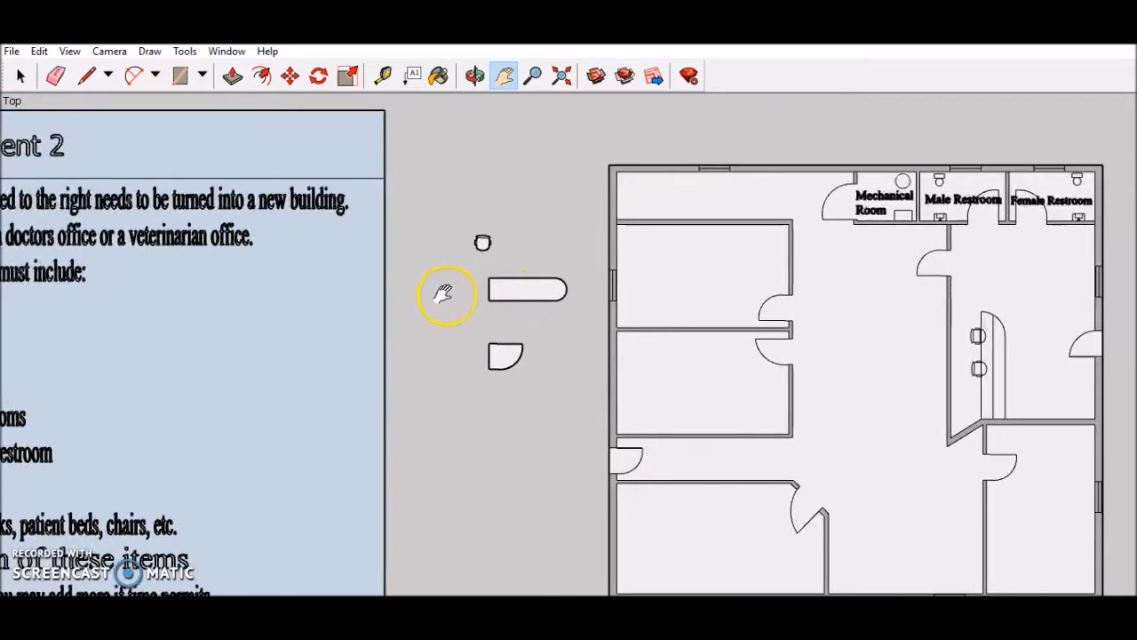
scroll(507, 254, up, 3)
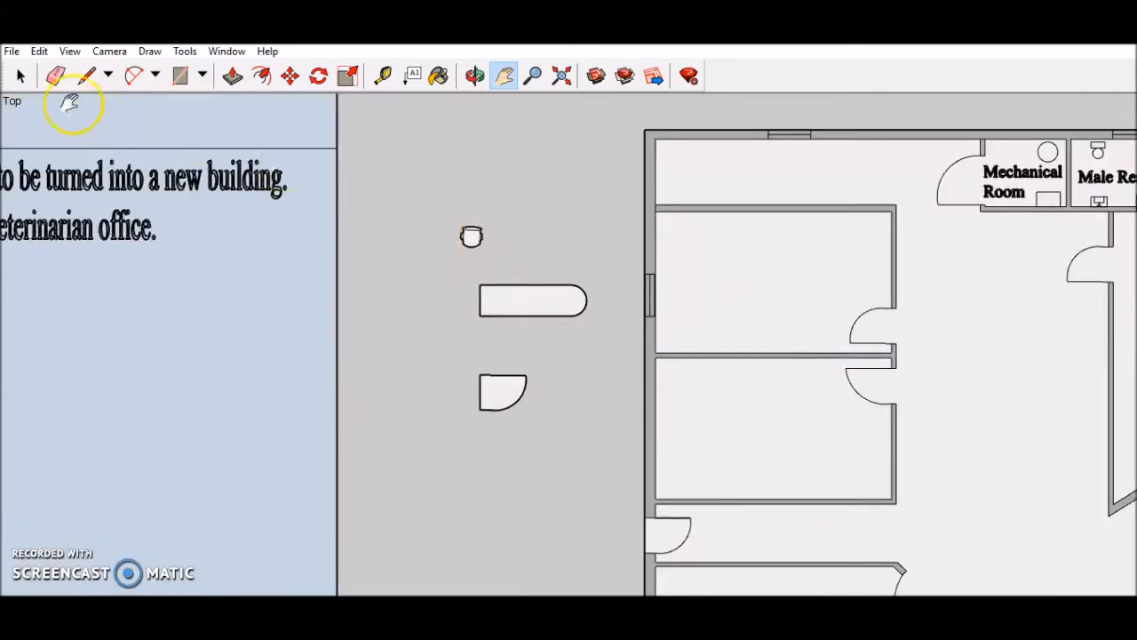
click(24, 80)
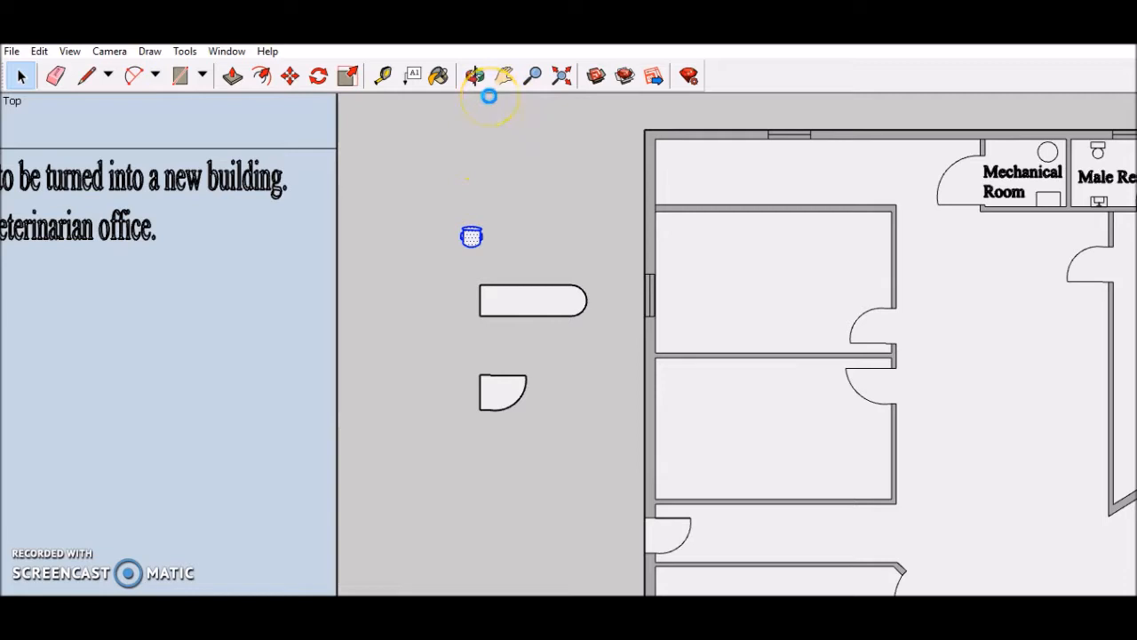
click(504, 76)
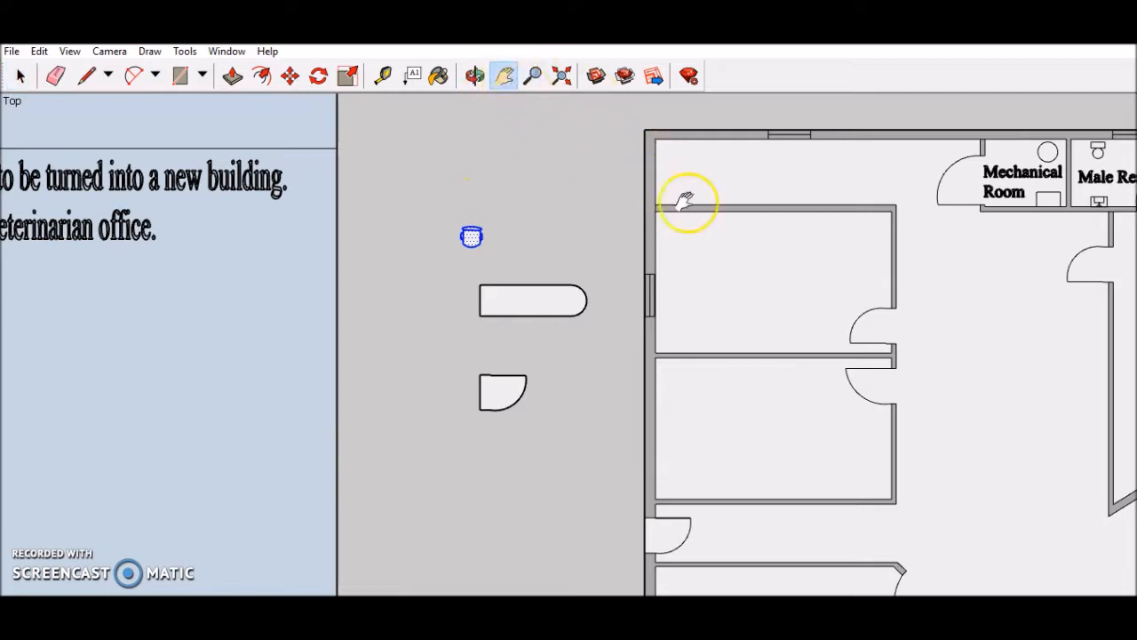
drag(838, 284, 201, 258)
scroll(397, 259, up, 2)
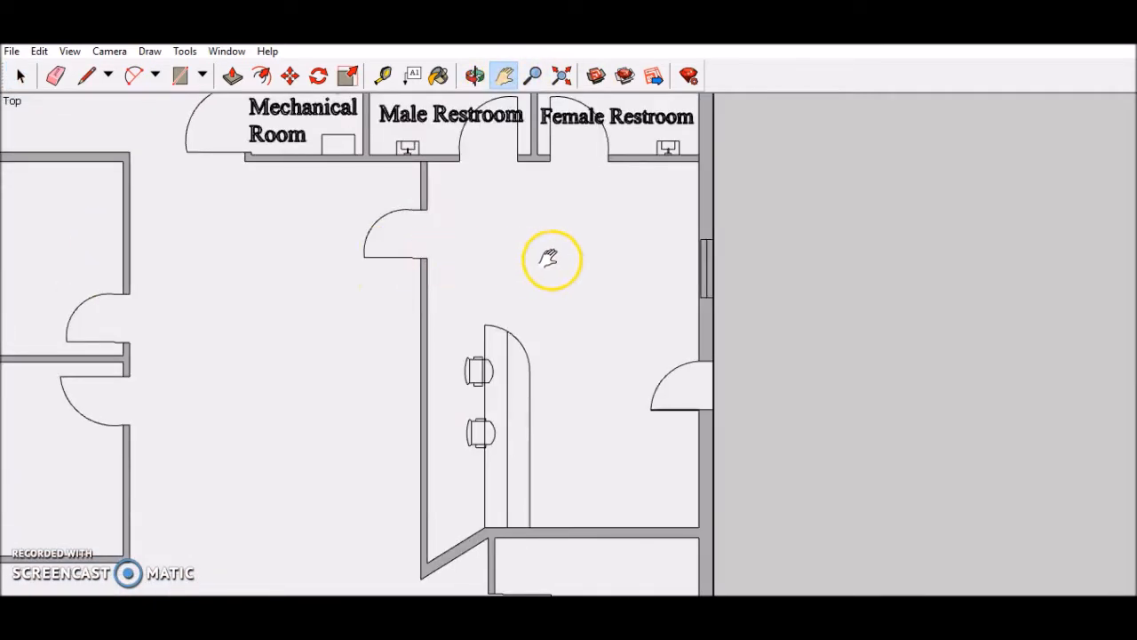
drag(591, 253, 539, 269)
key(ctrl+v)
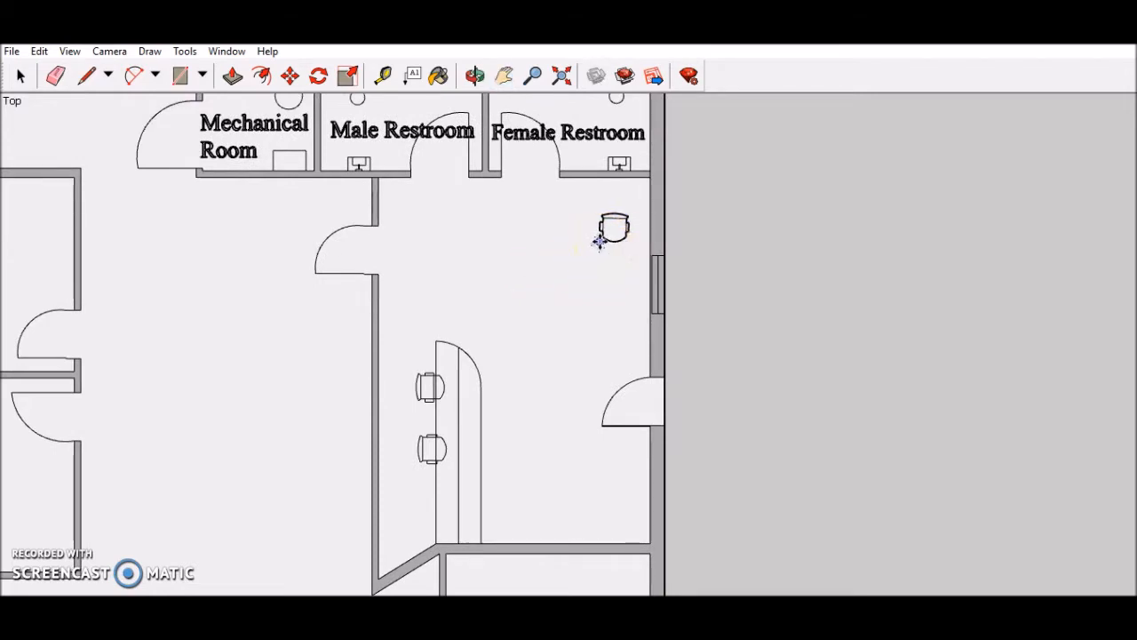
- Rotate the waiting-area chair a quarter turn so its back faces the outer wall
click(291, 76)
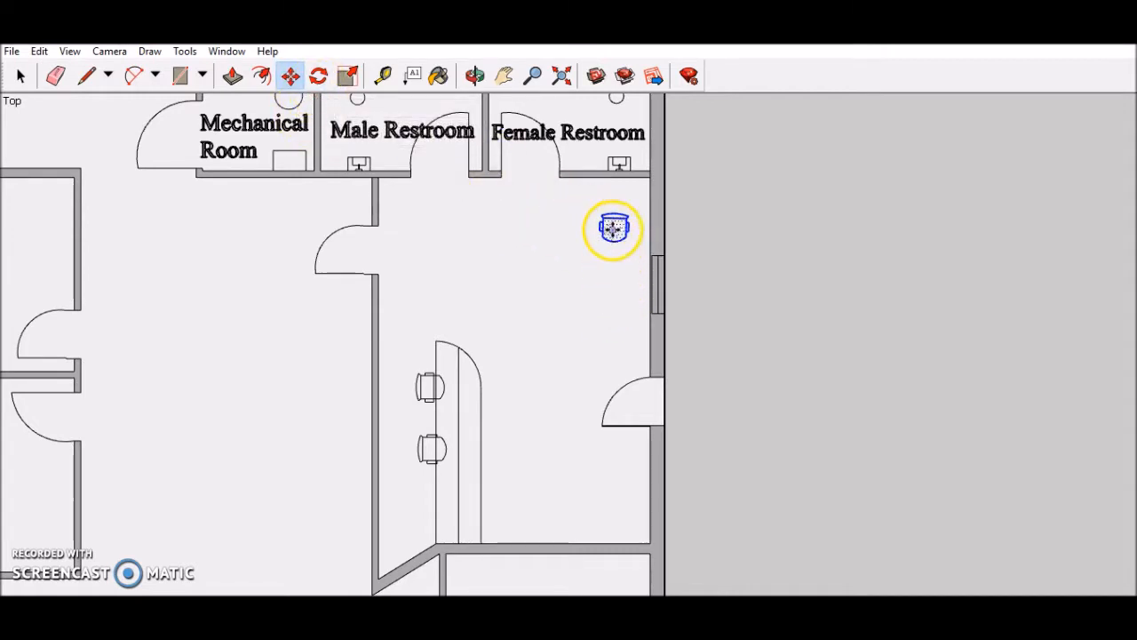
click(318, 77)
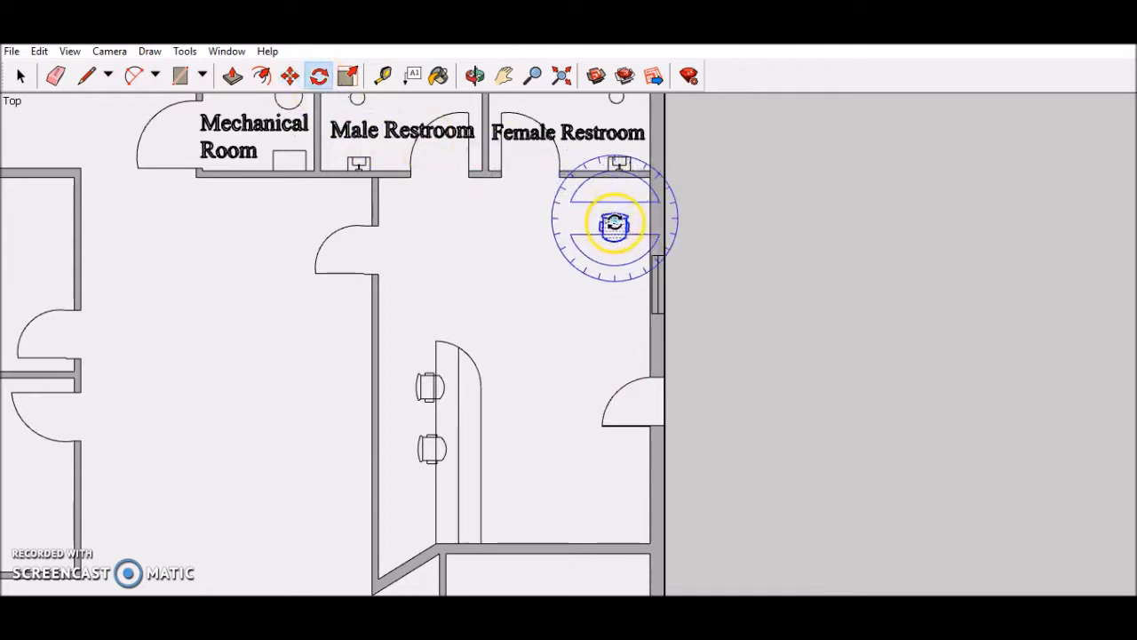
scroll(613, 218, up, 3)
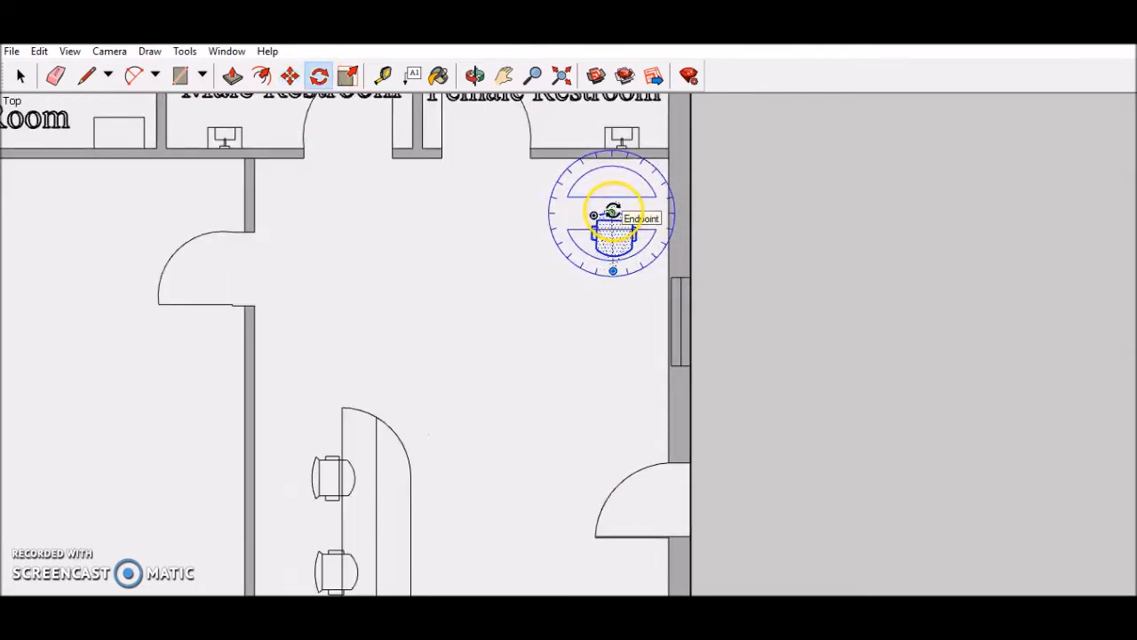
click(614, 254)
click(614, 245)
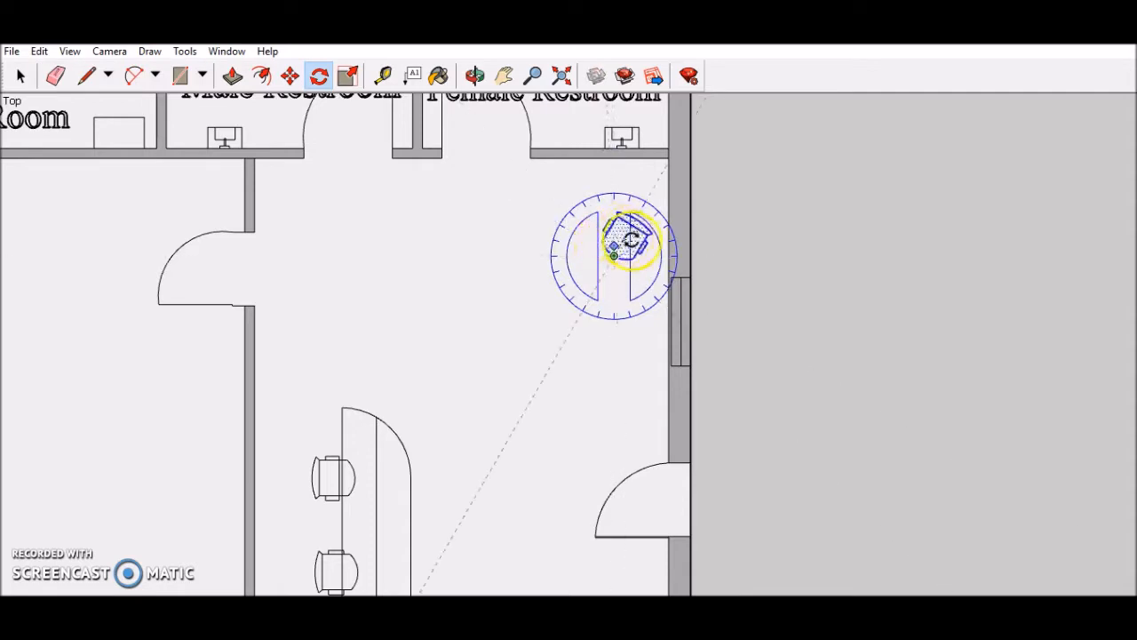
click(646, 255)
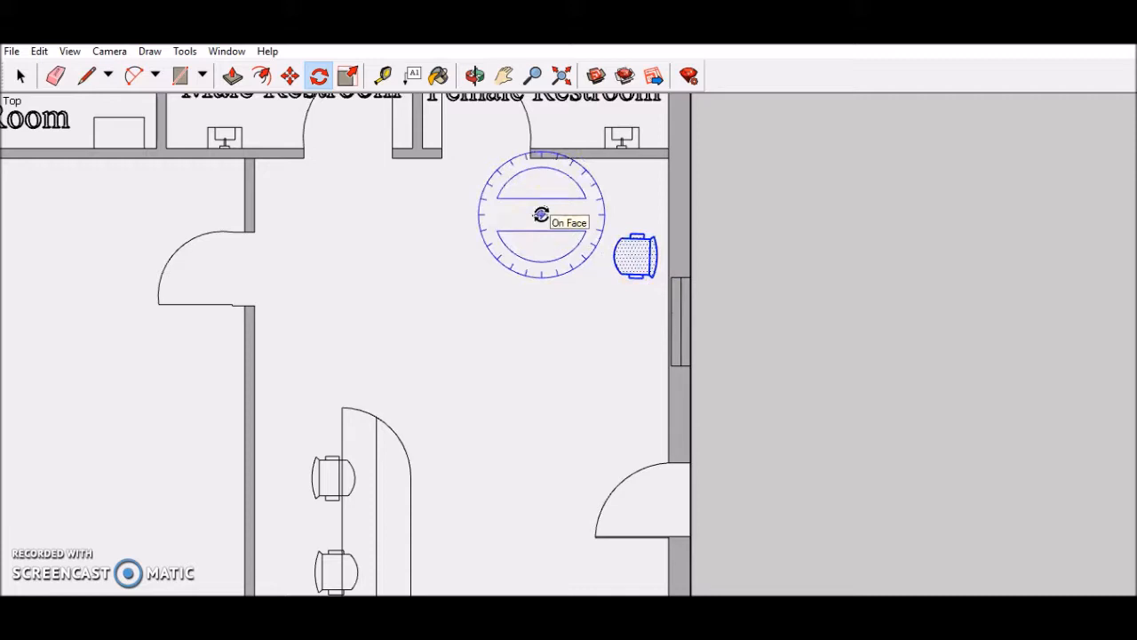
- Place a copy of the rotated chair directly below the first one along the outer wall
click(21, 76)
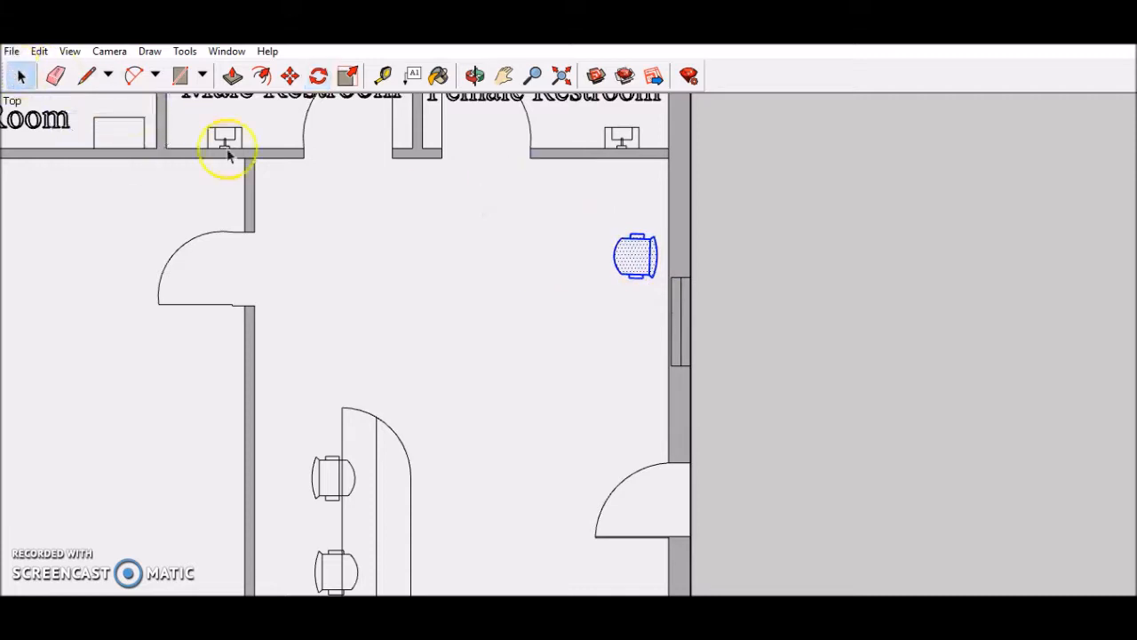
key(ctrl+v)
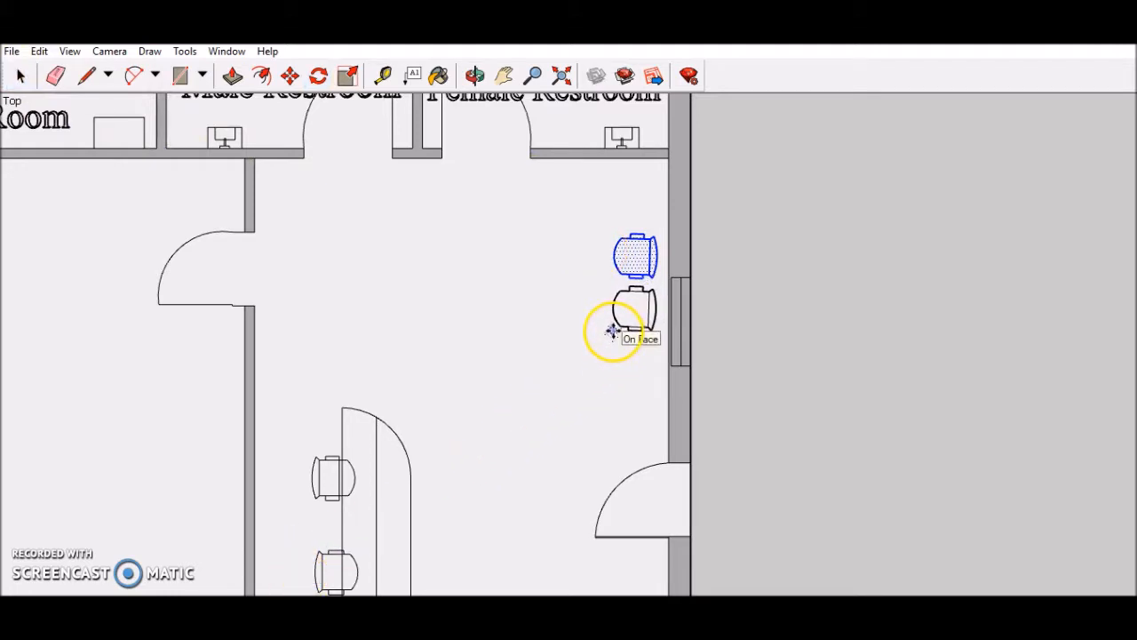
click(612, 330)
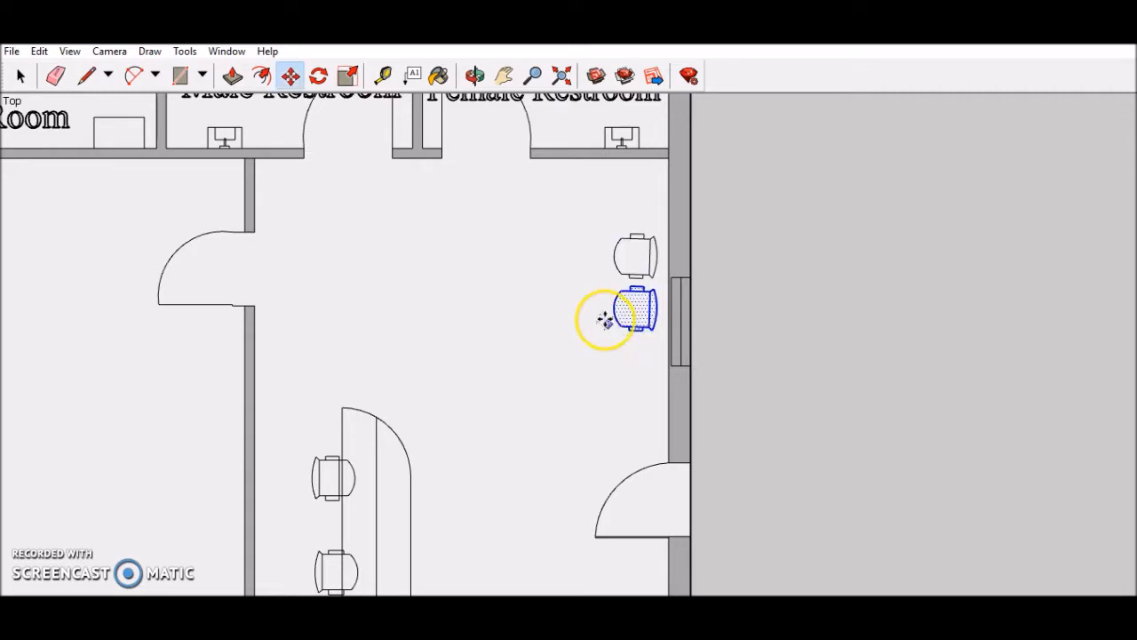
- Copy both waiting-area chairs together and place the pair below them to form a row of four
click(21, 79)
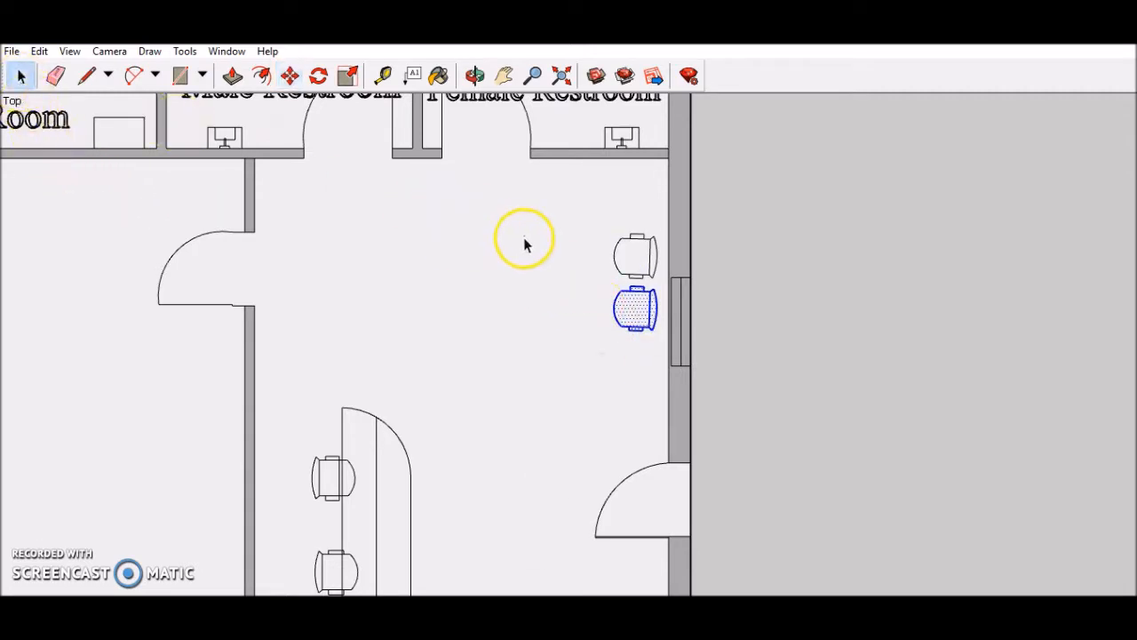
drag(572, 218, 665, 347)
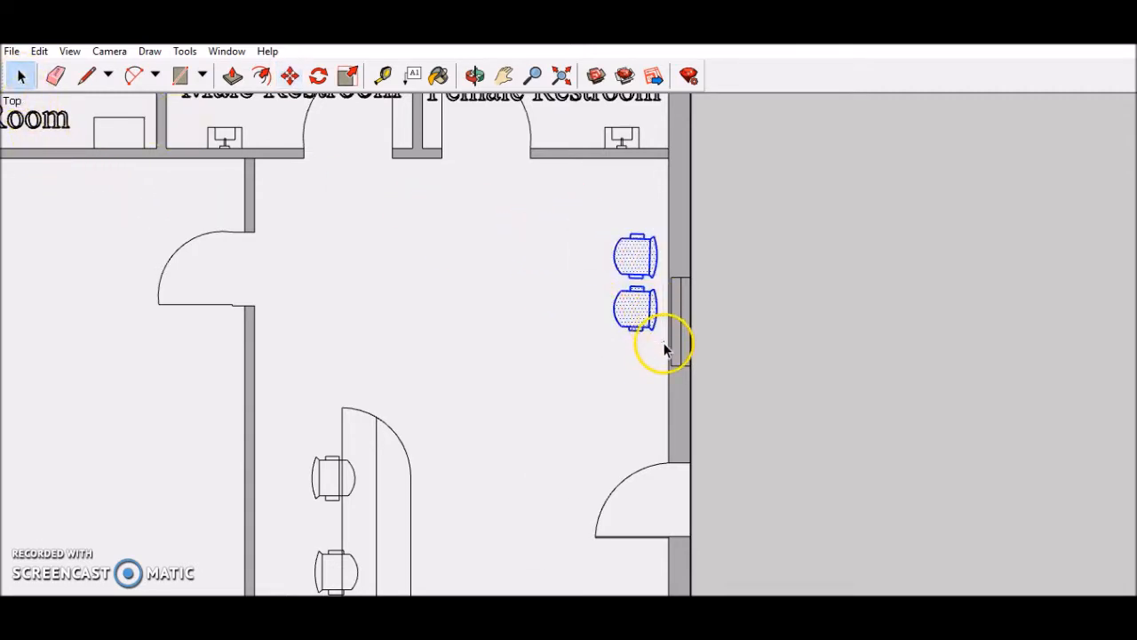
key(m)
key(ctrl)
click(610, 367)
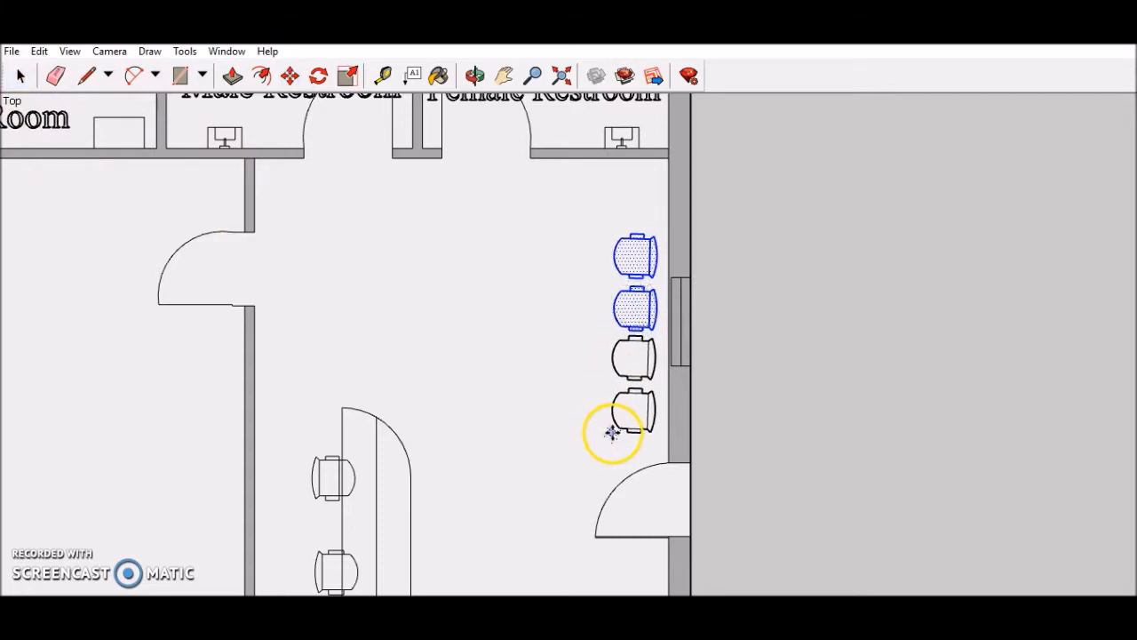
click(613, 433)
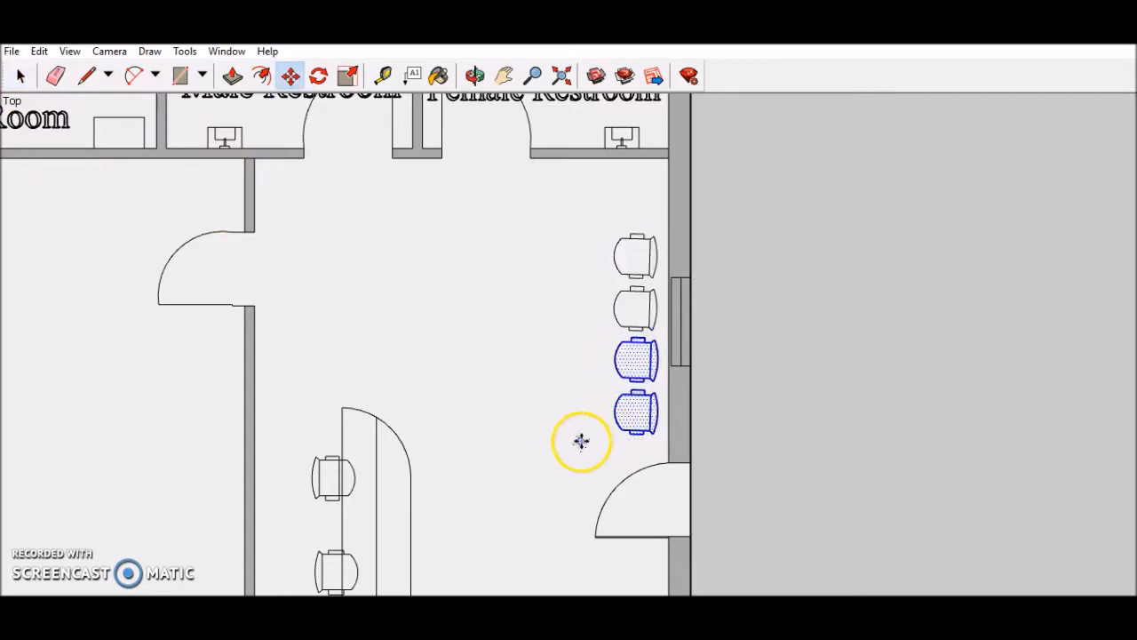
- Copy the lower three chairs of the row and place them along the outer wall below the entrance door, then clear the selection
scroll(581, 442, down, 3)
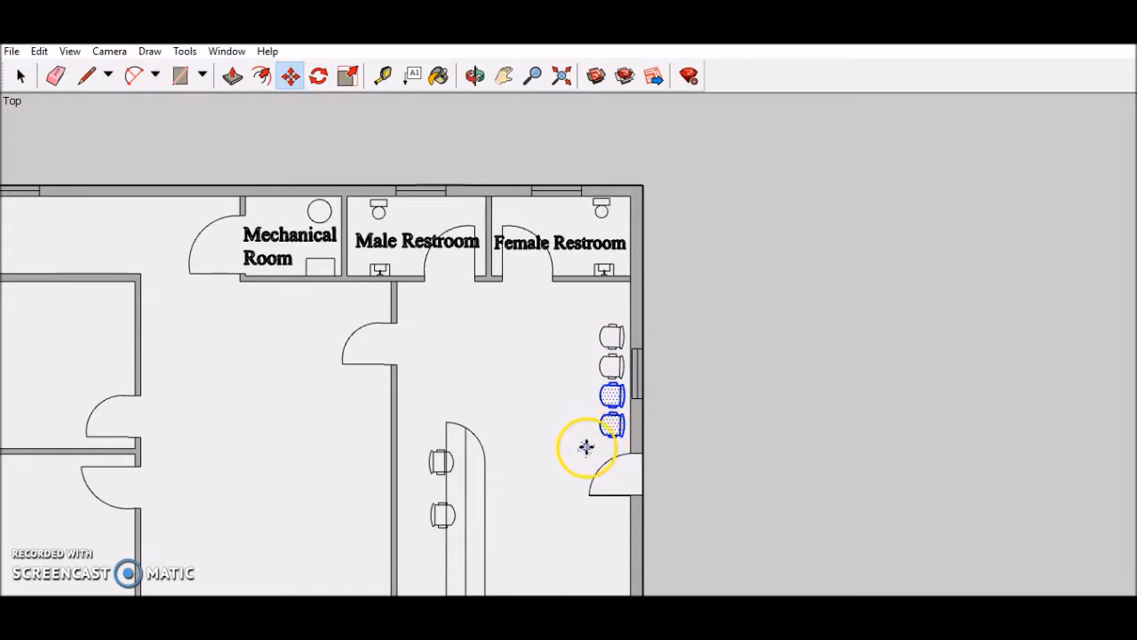
click(504, 77)
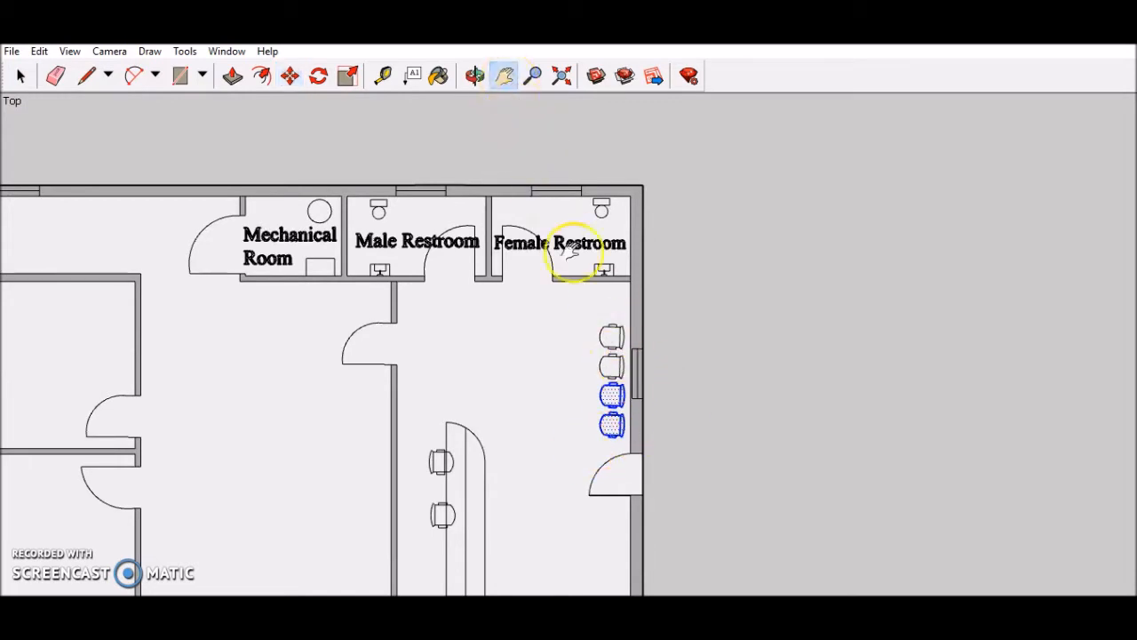
drag(589, 380, 553, 279)
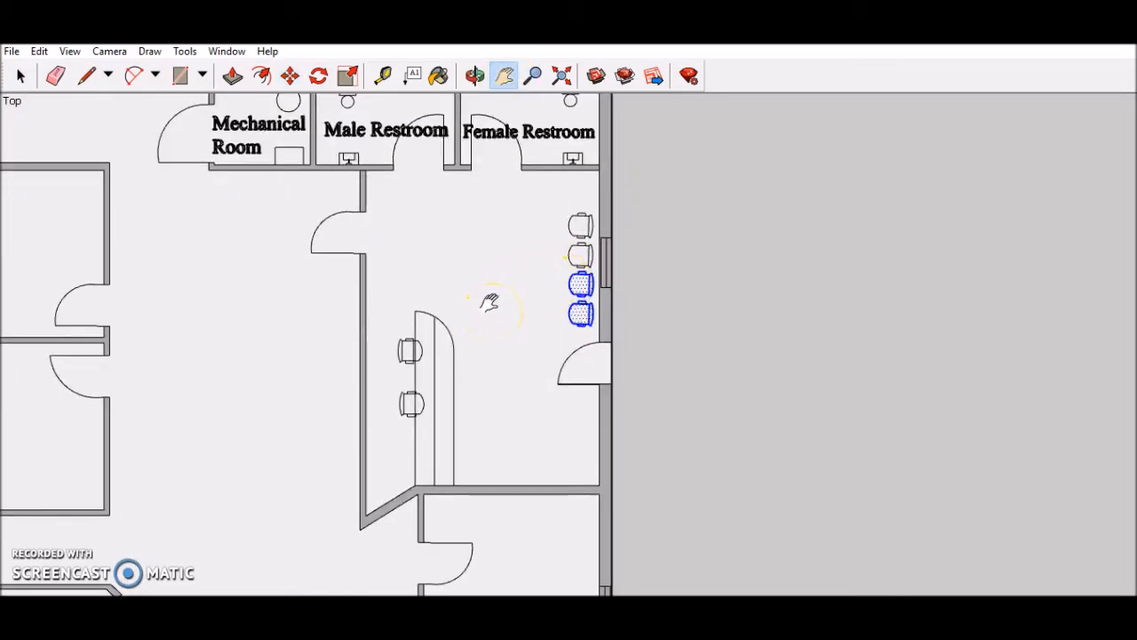
click(22, 76)
scroll(578, 232, up, 2)
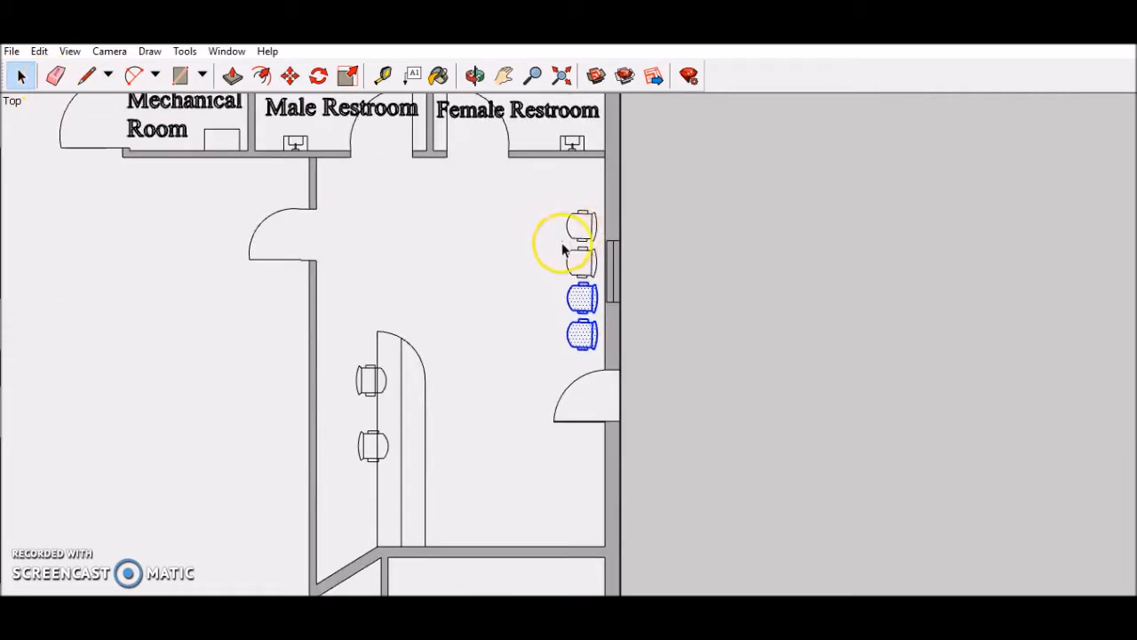
click(581, 262)
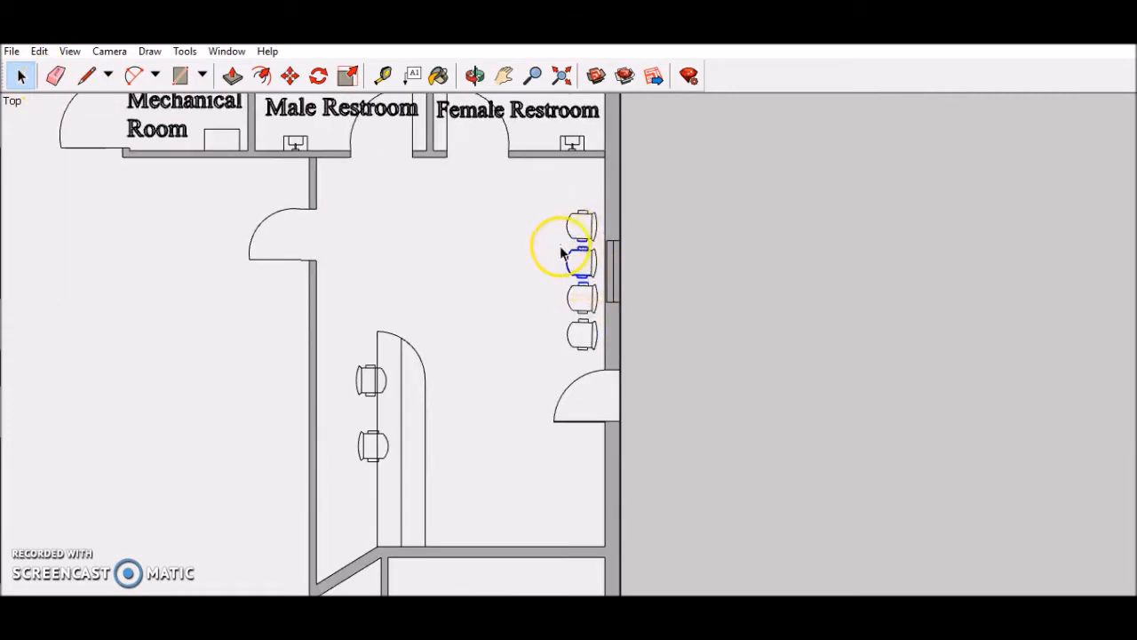
drag(560, 245, 600, 367)
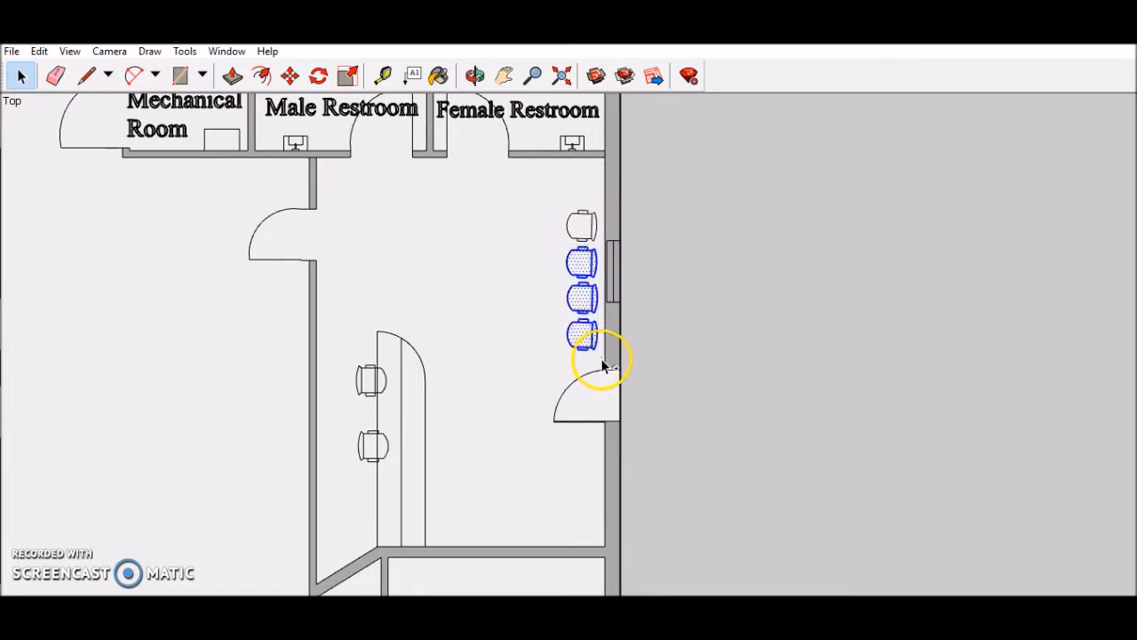
key(ctrl+c)
key(ctrl+v)
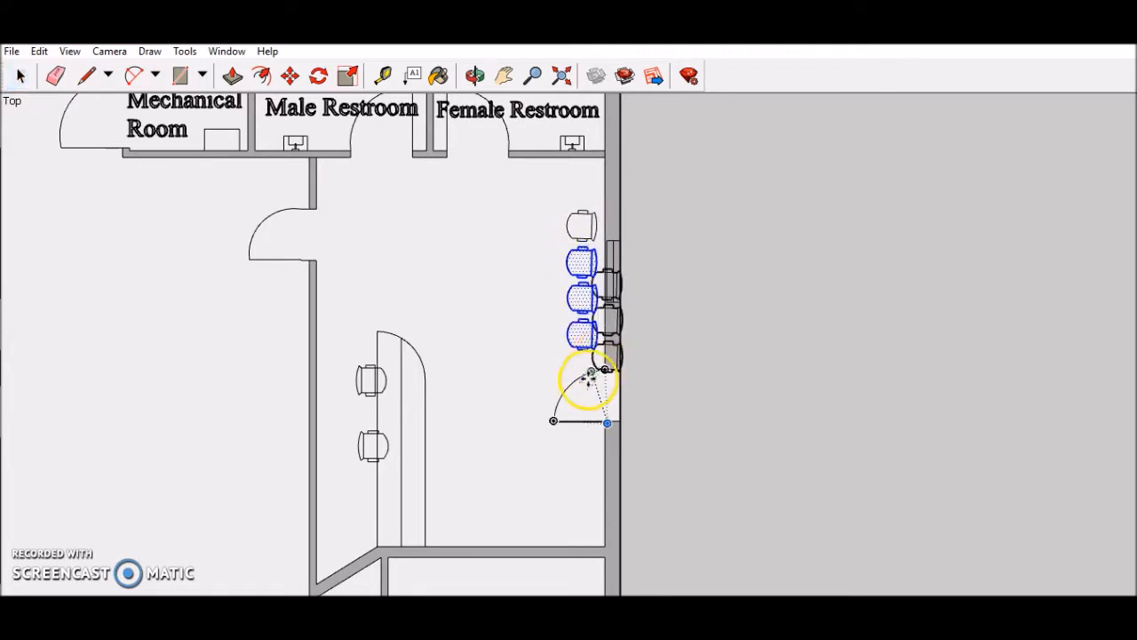
click(567, 537)
click(22, 76)
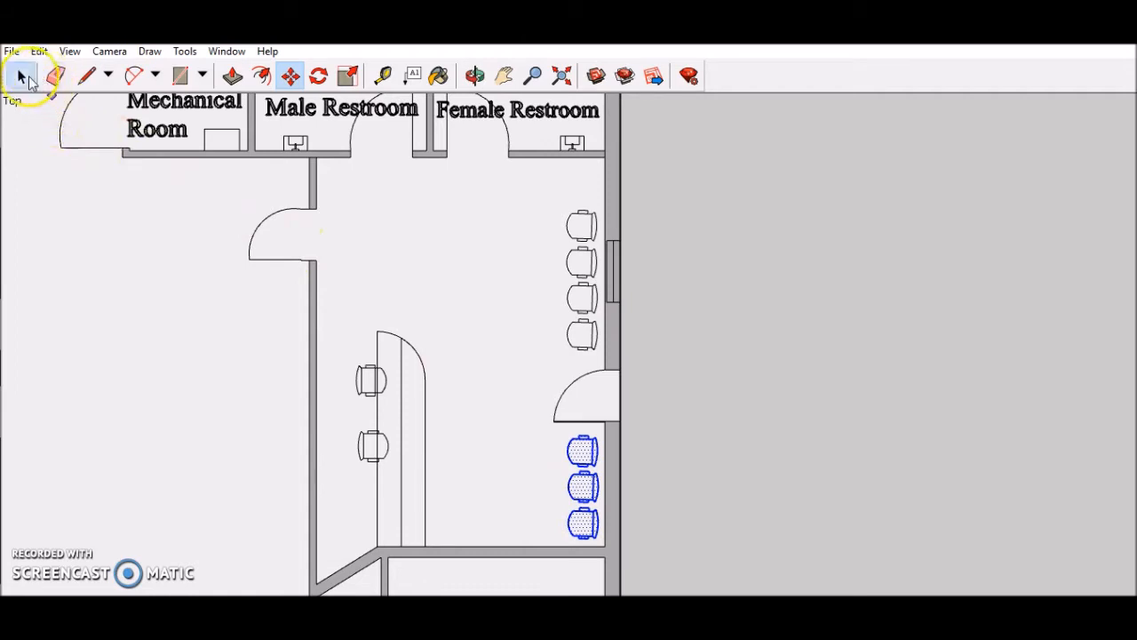
click(451, 273)
click(714, 264)
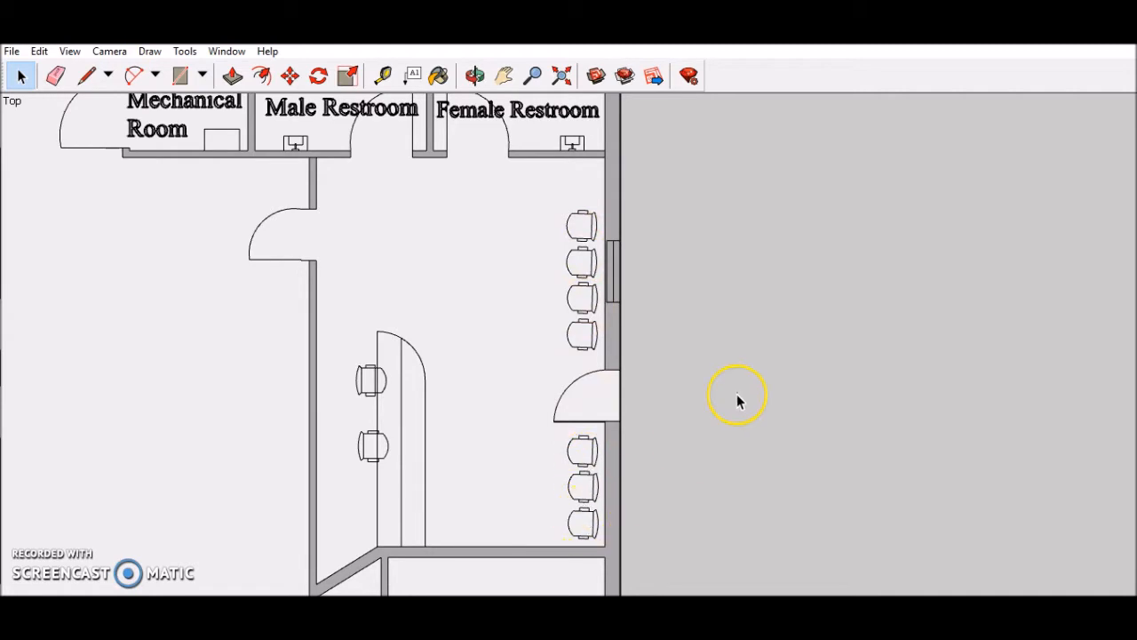
click(504, 76)
drag(525, 310, 753, 318)
drag(484, 381, 573, 263)
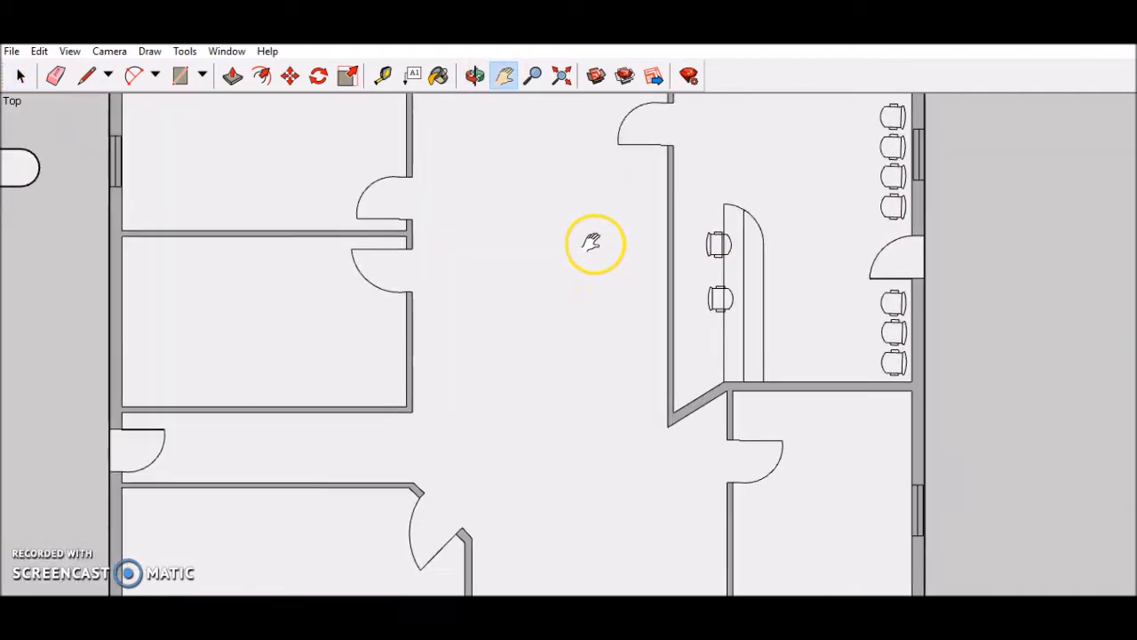
drag(784, 431, 685, 383)
drag(731, 443, 582, 317)
key(ctrl+v)
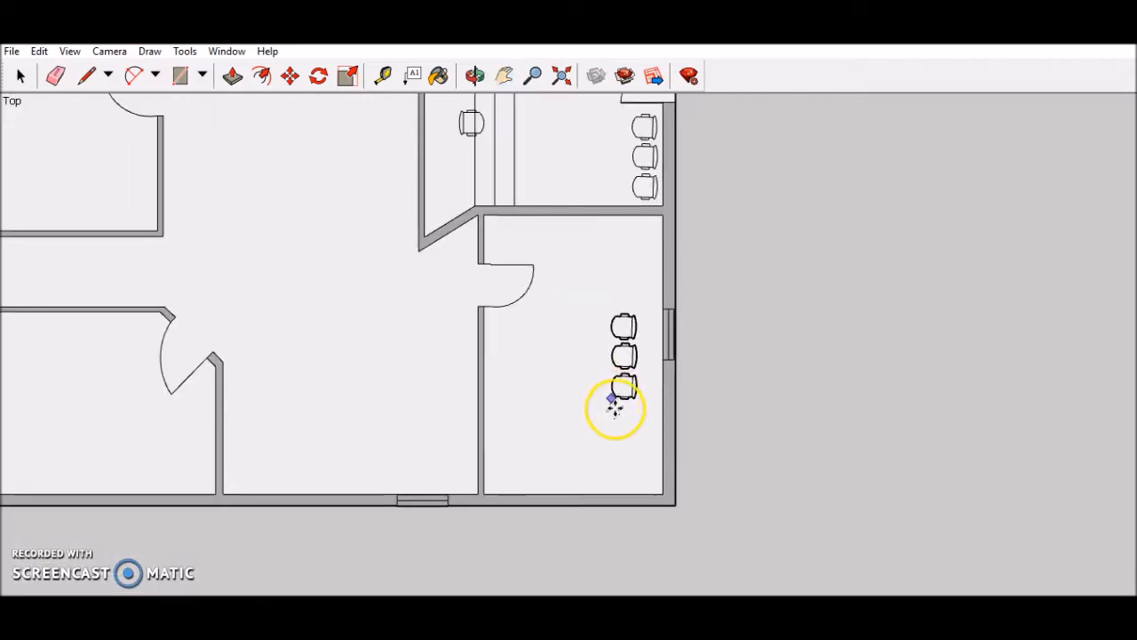
click(620, 447)
scroll(588, 393, up, 3)
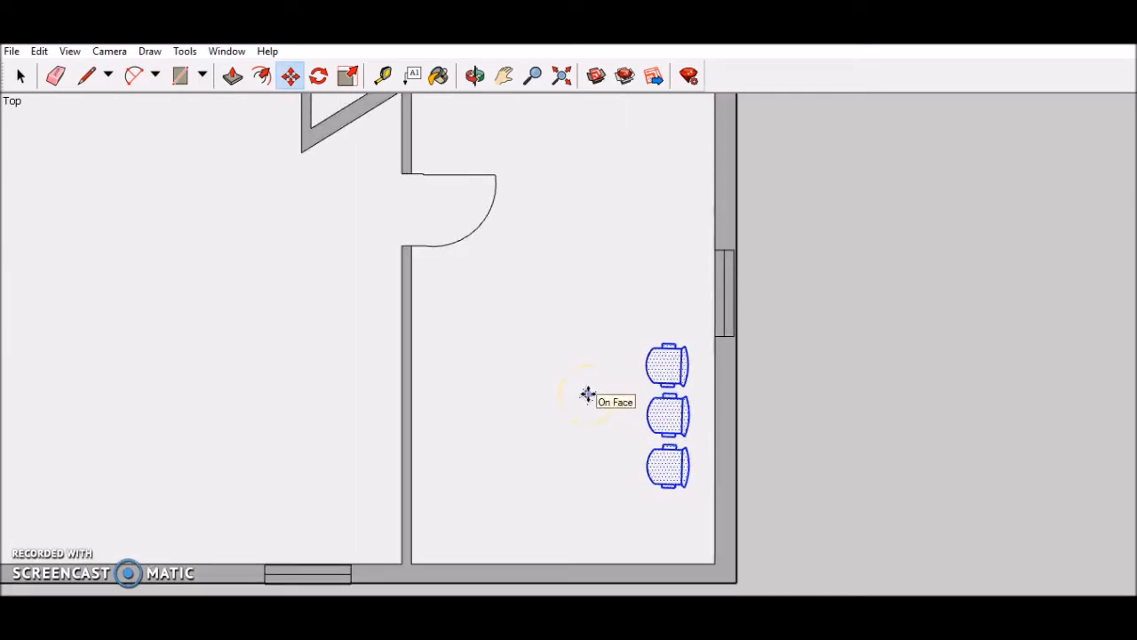
key(Delete)
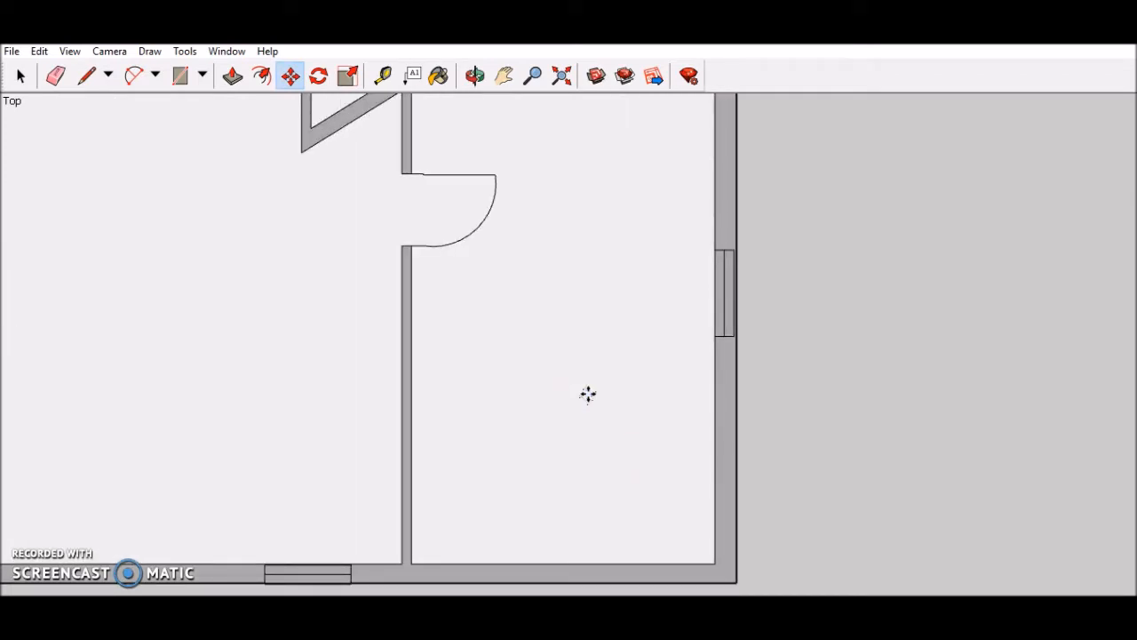
- Place a copy of the three-chair row in the lower-right room and copy its top chair toward the outer wall
key(ctrl+v)
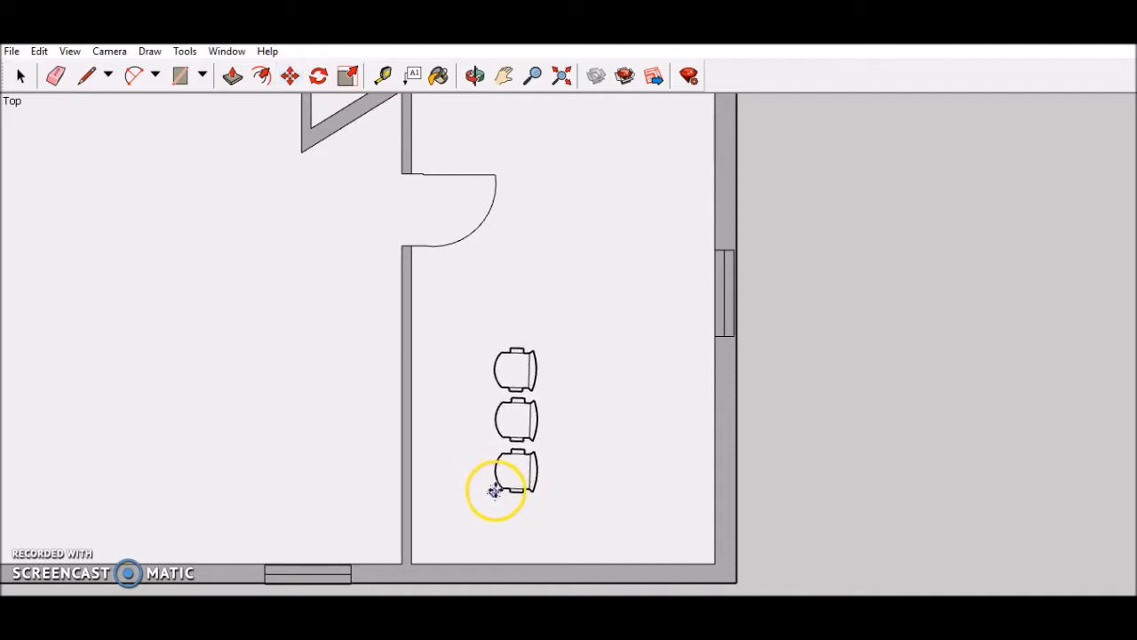
click(503, 458)
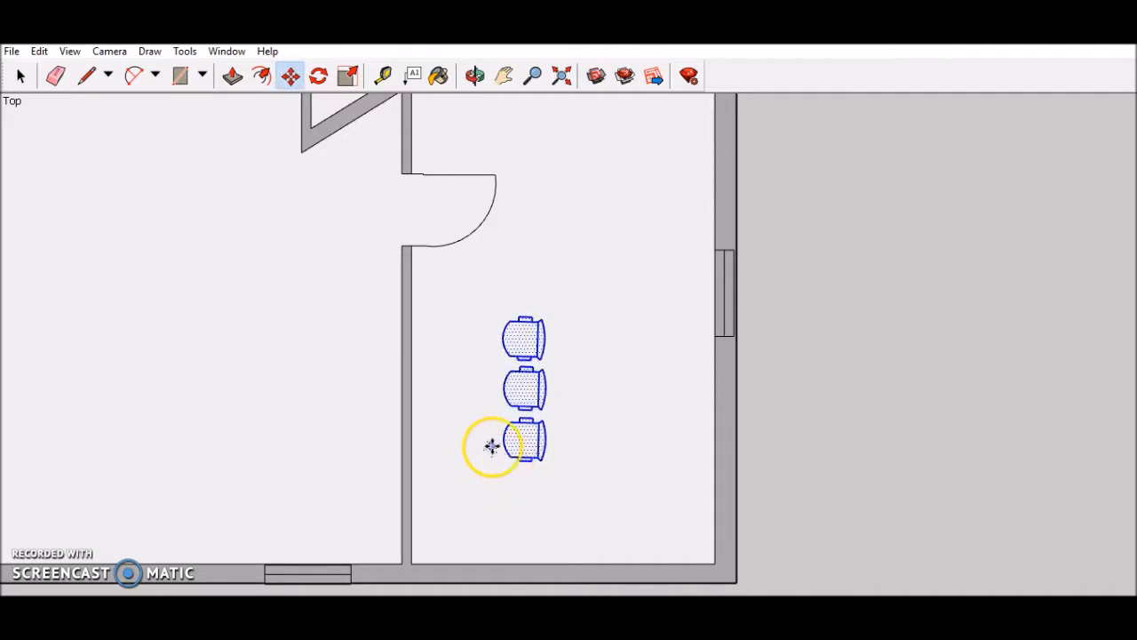
click(21, 76)
drag(486, 288, 553, 365)
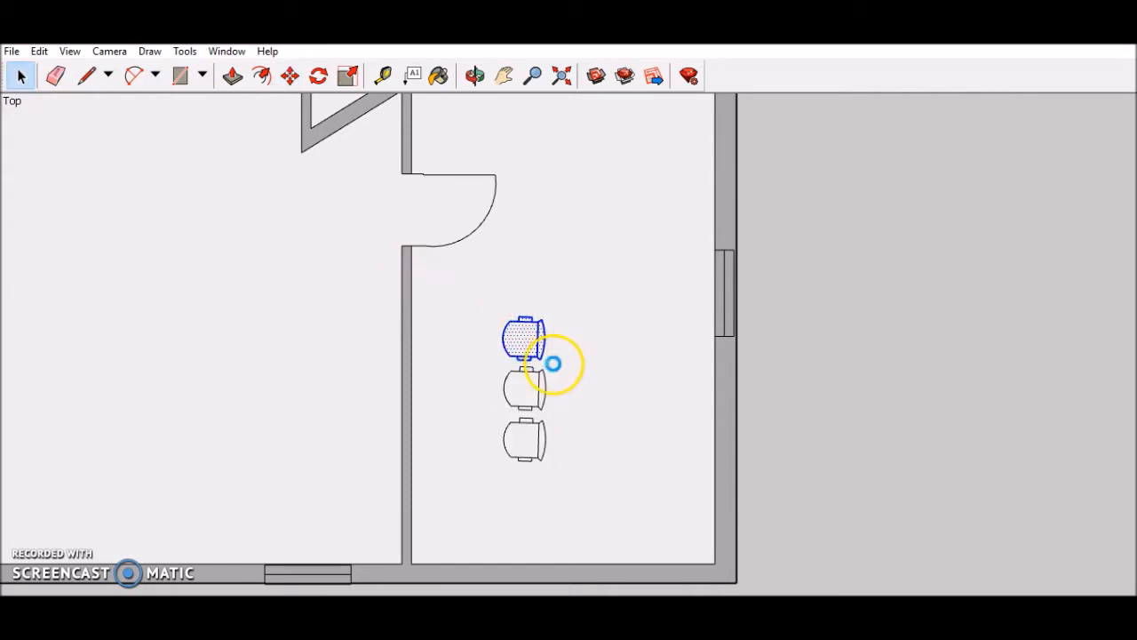
key(m)
key(ctrl)
click(553, 363)
click(612, 436)
- Delete the top chair of the three-chair row in the lower-right room
click(21, 77)
drag(481, 295, 560, 366)
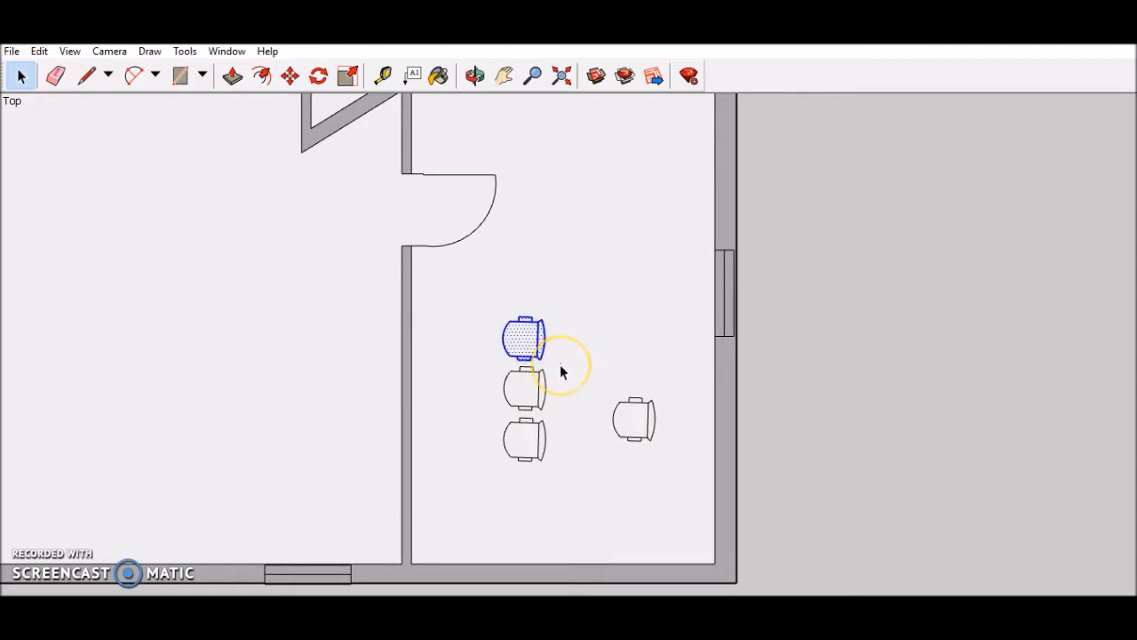
key(Delete)
- Rotate the two remaining stacked chairs in the lower-right room by a half turn so they face the single chair
drag(484, 319, 562, 491)
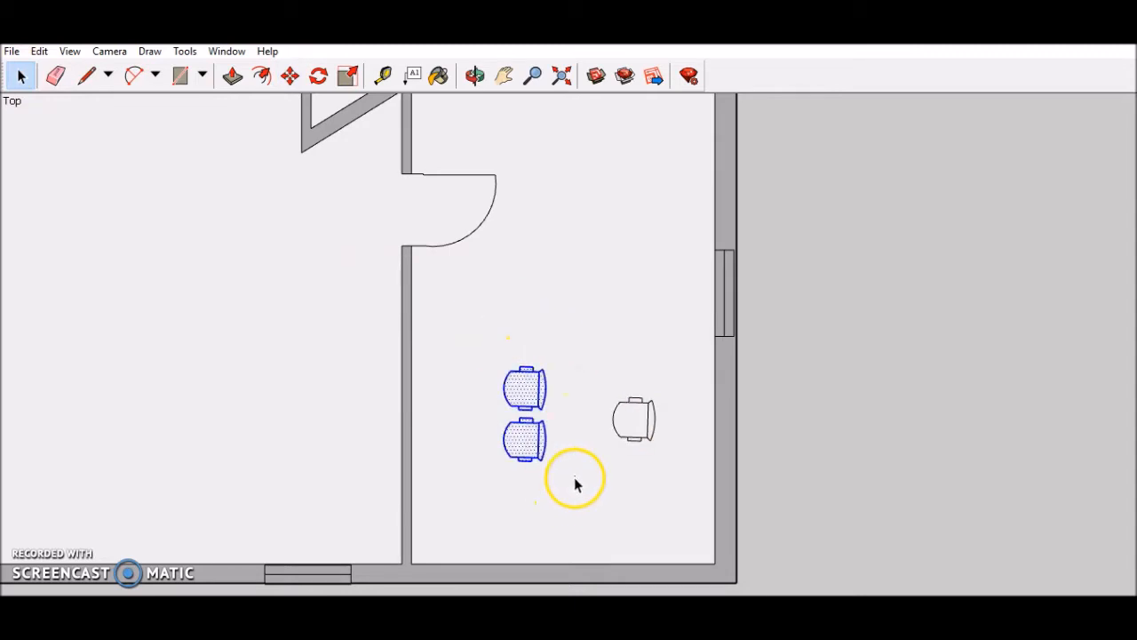
click(320, 76)
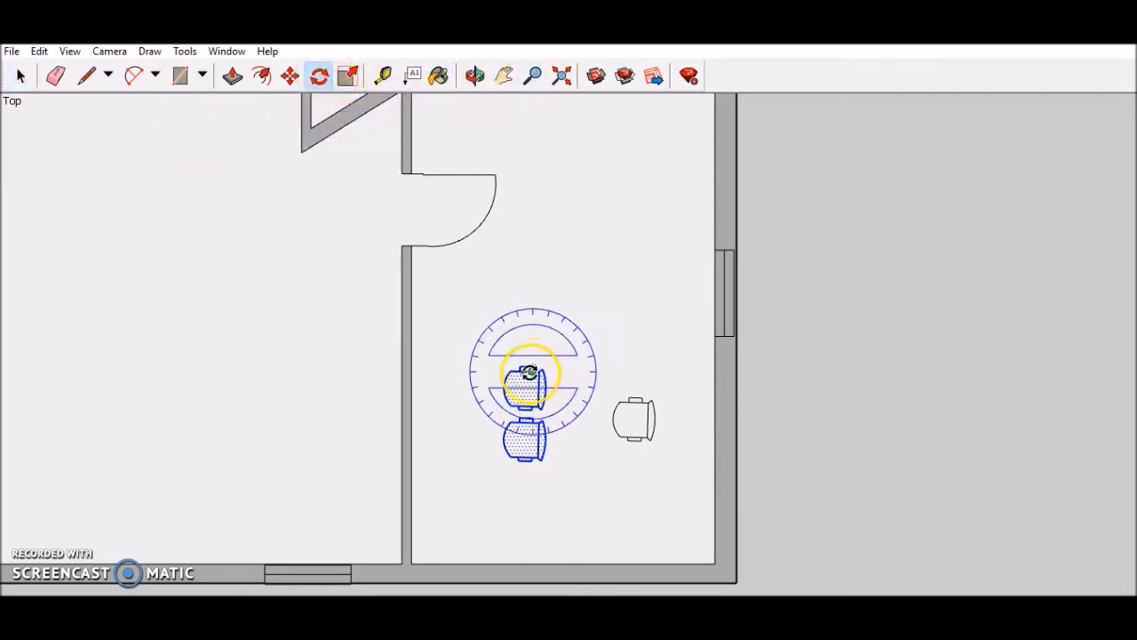
click(518, 405)
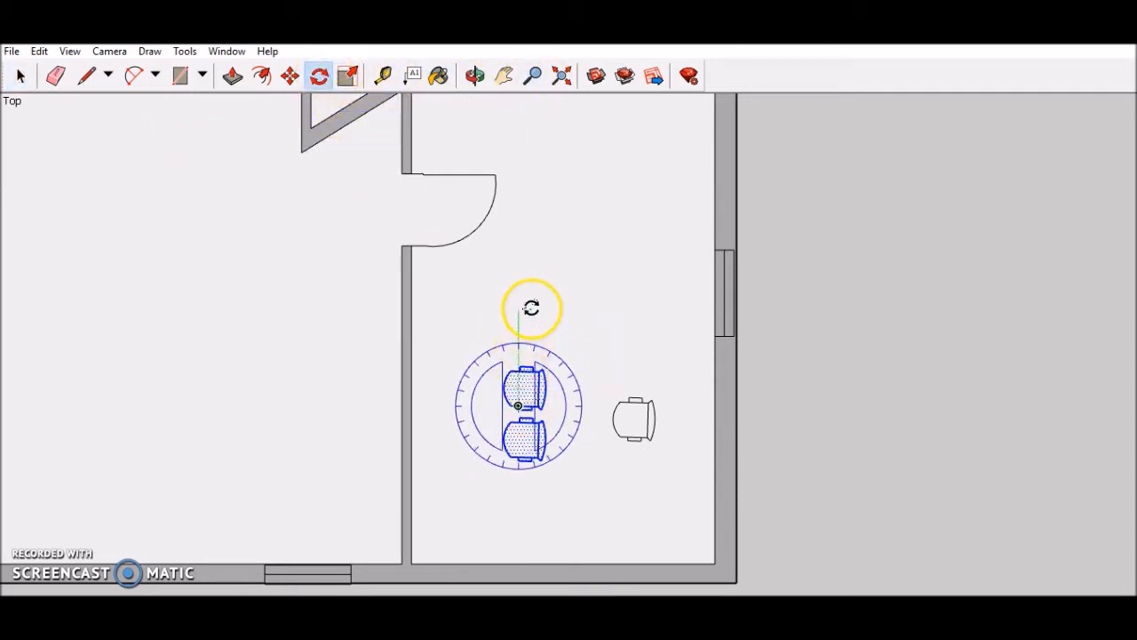
click(531, 308)
click(519, 509)
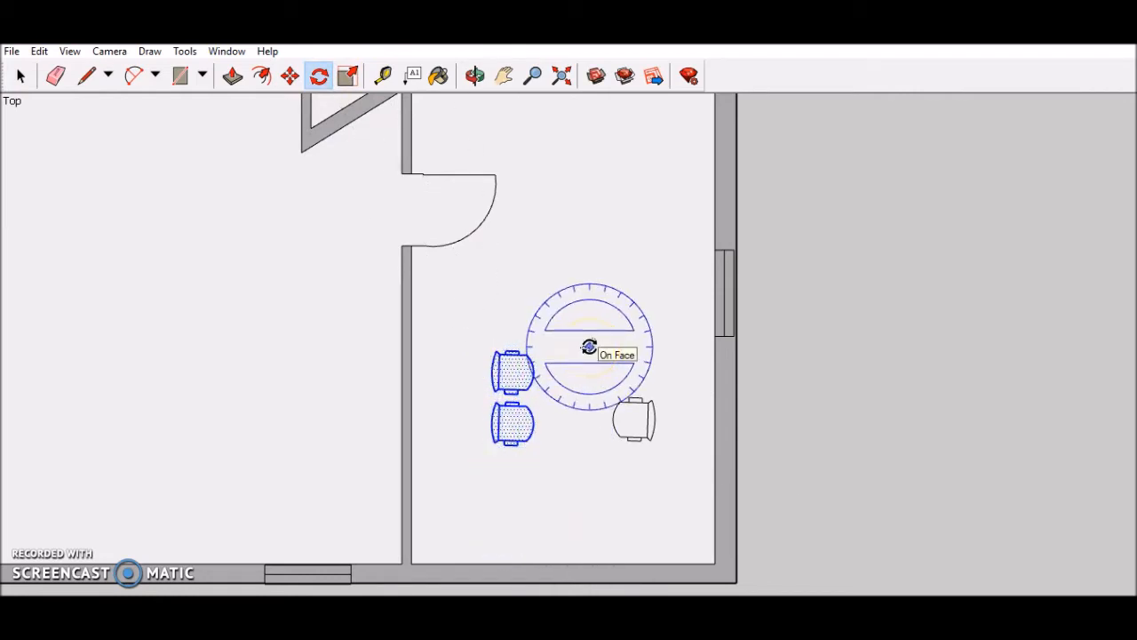
click(583, 307)
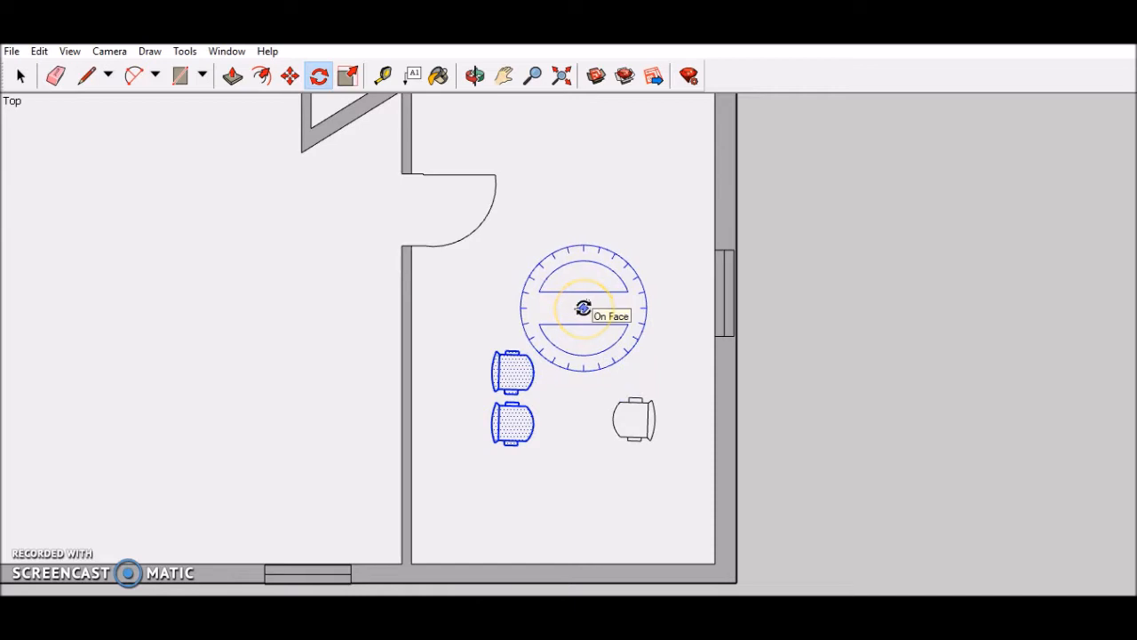
- Copy the single chair from the lower-right room and place it in the lower-left room's bottom corner against the partition wall
click(20, 76)
scroll(417, 366, down, 3)
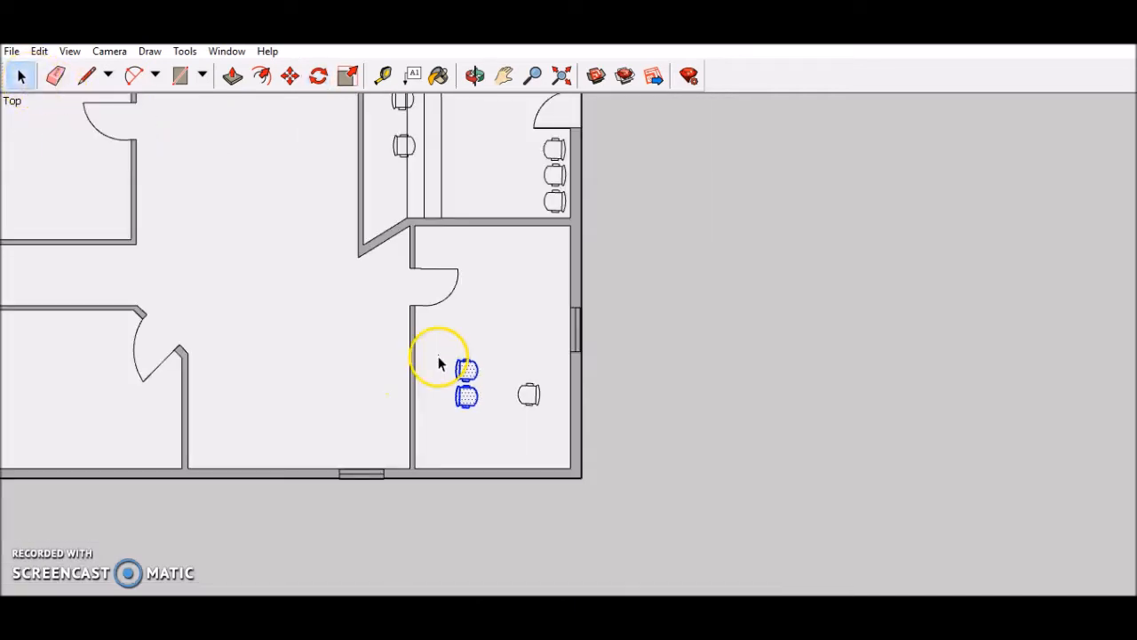
drag(498, 363, 562, 422)
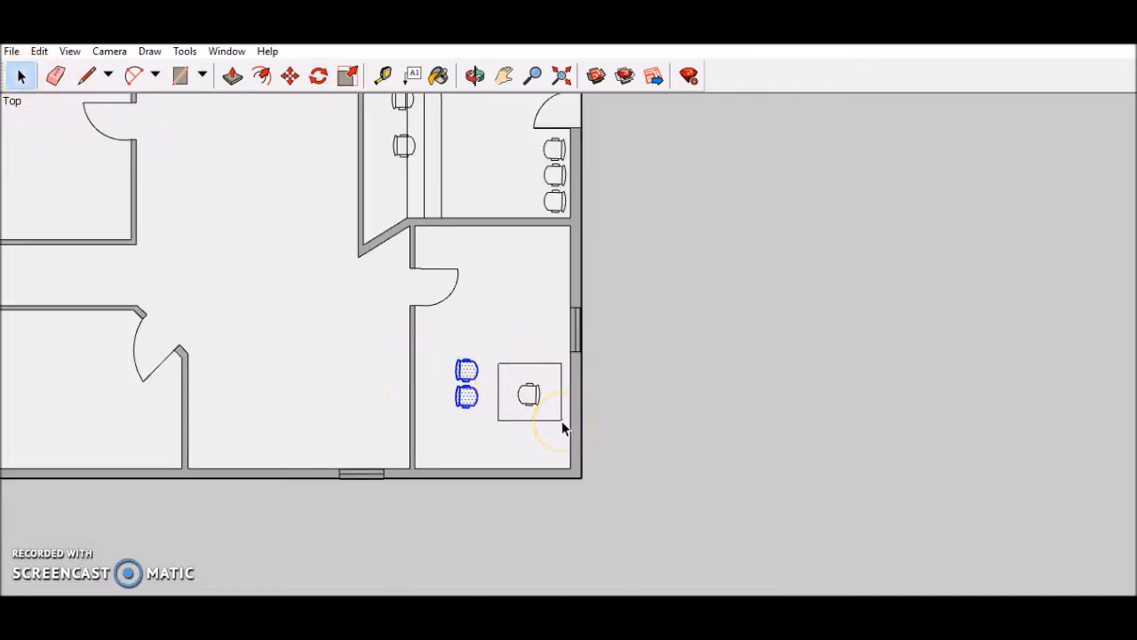
click(559, 415)
click(633, 417)
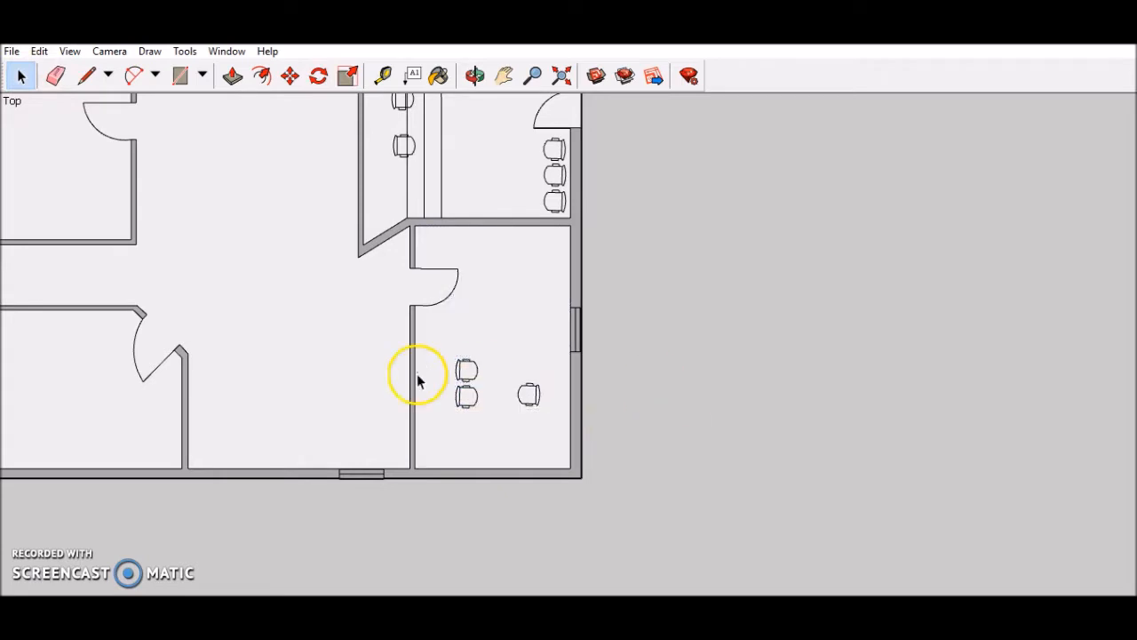
drag(496, 359, 557, 432)
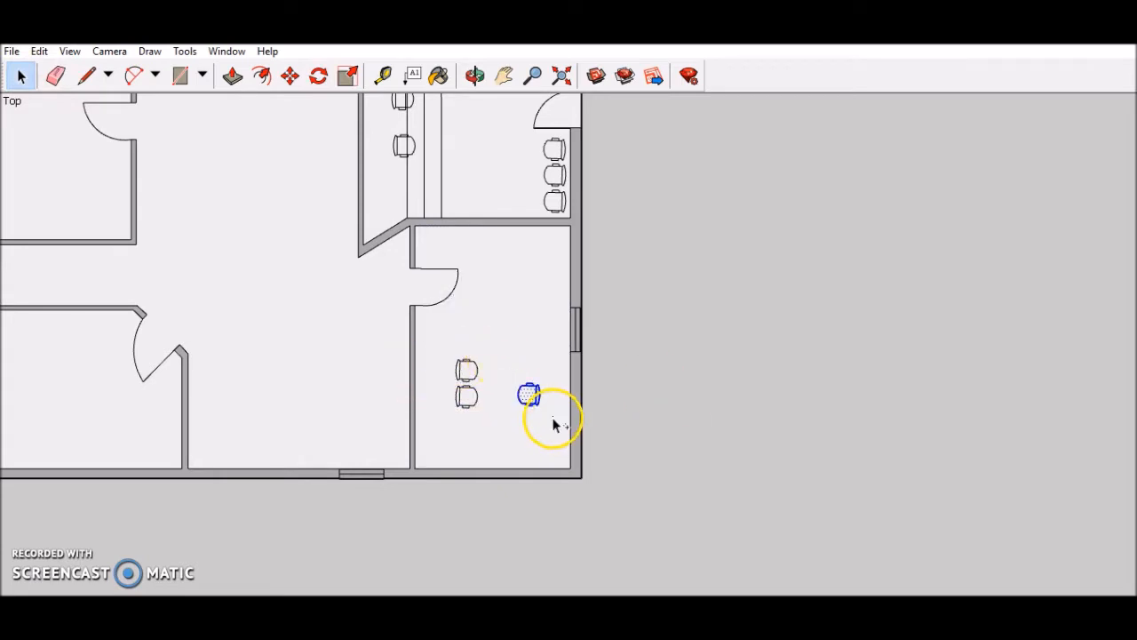
click(505, 76)
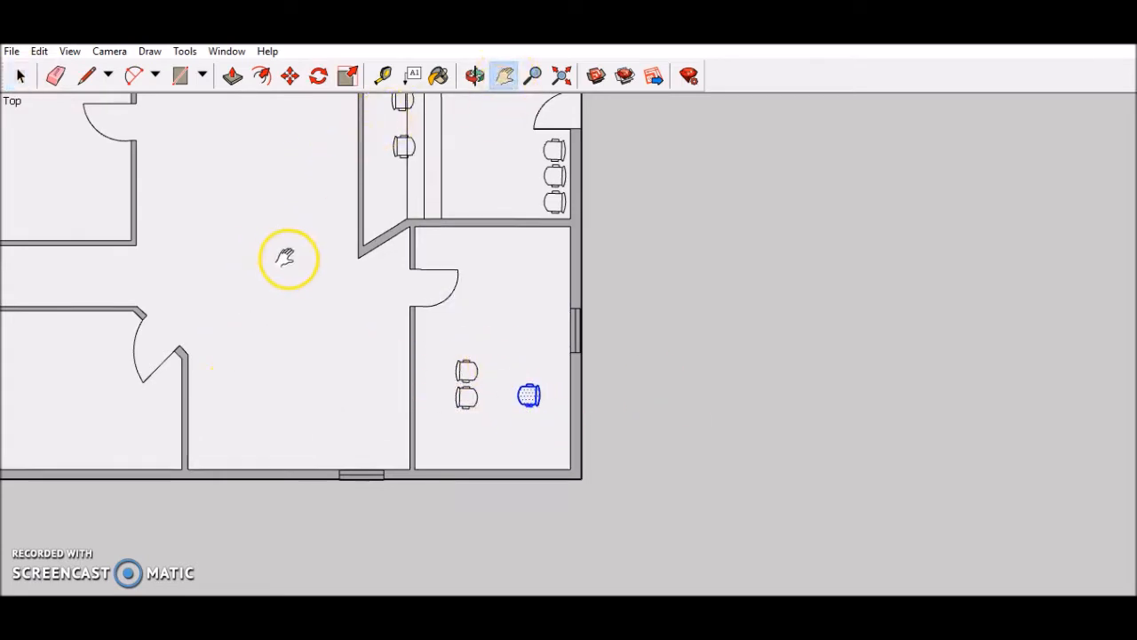
drag(282, 254, 702, 299)
key(ctrl+v)
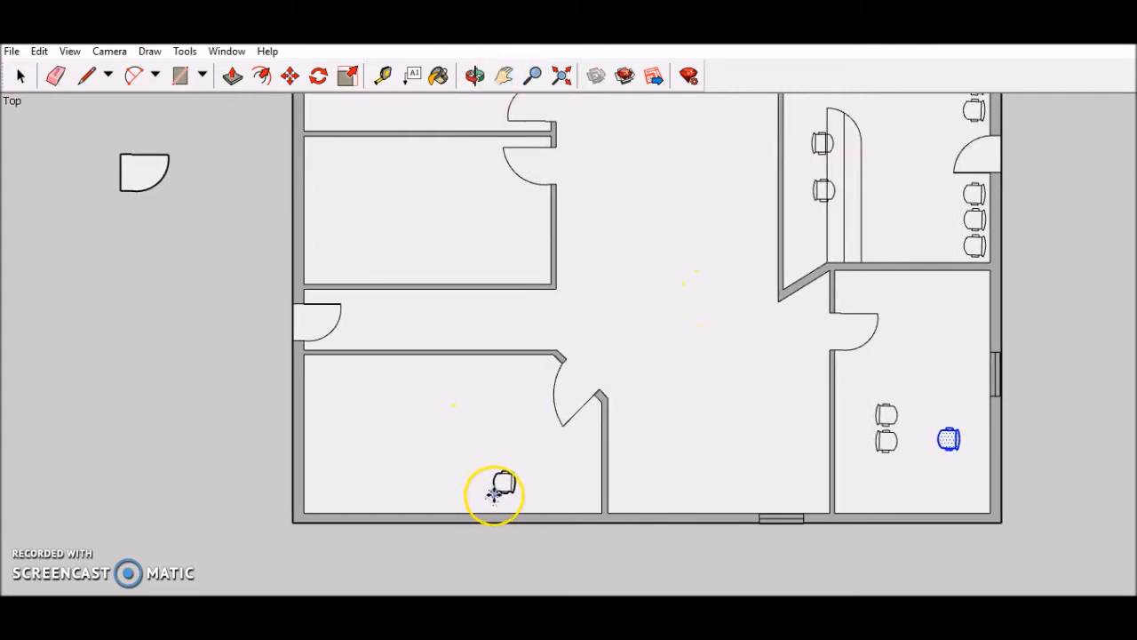
click(575, 493)
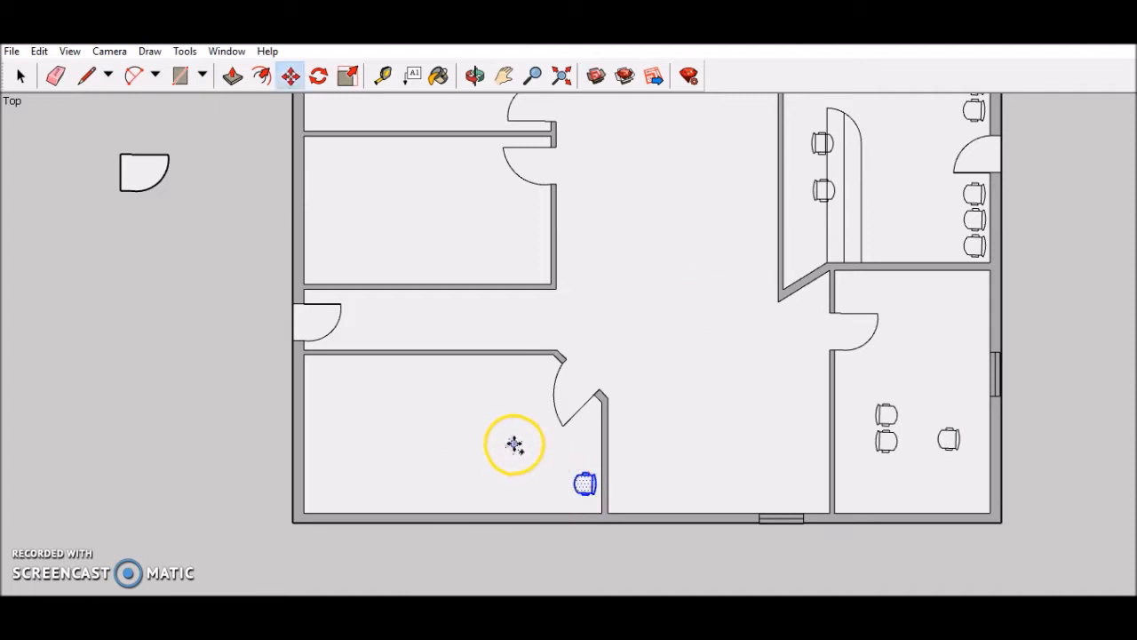
- Place another chair near the lower-left room's door and rotate it a quarter turn so its back faces the upper wall
key(ctrl+v)
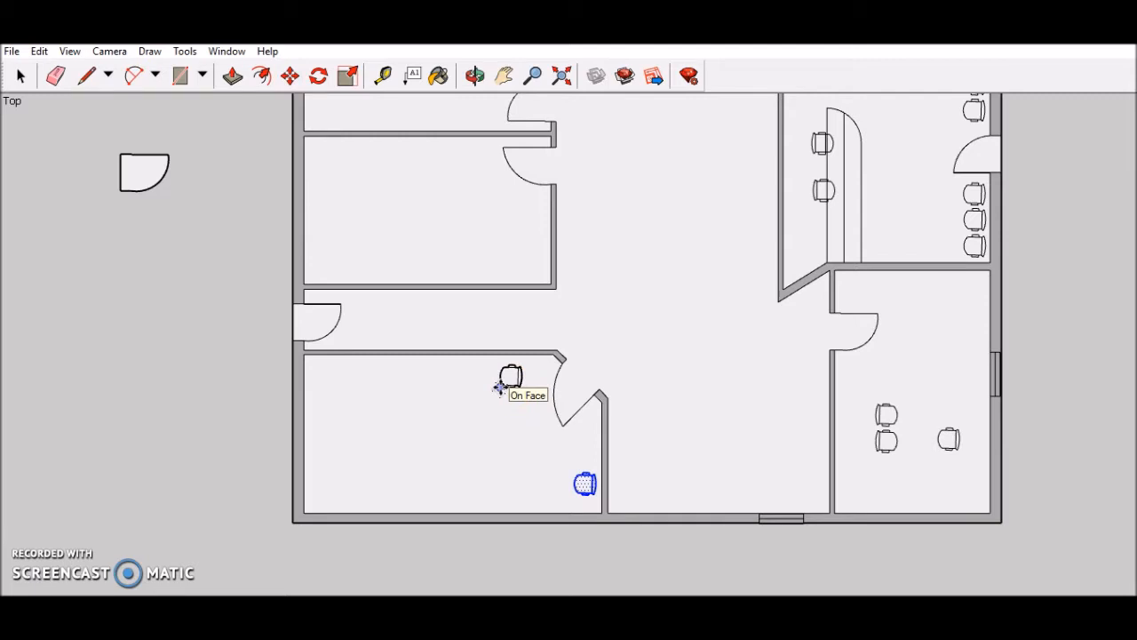
click(500, 387)
scroll(416, 310, up, 3)
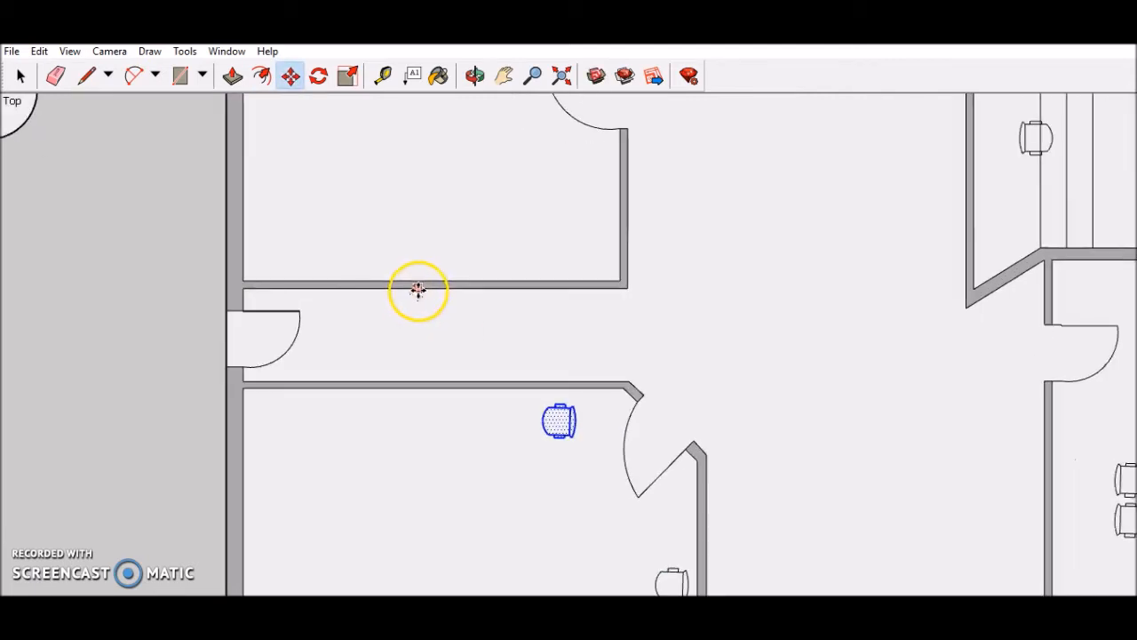
click(318, 75)
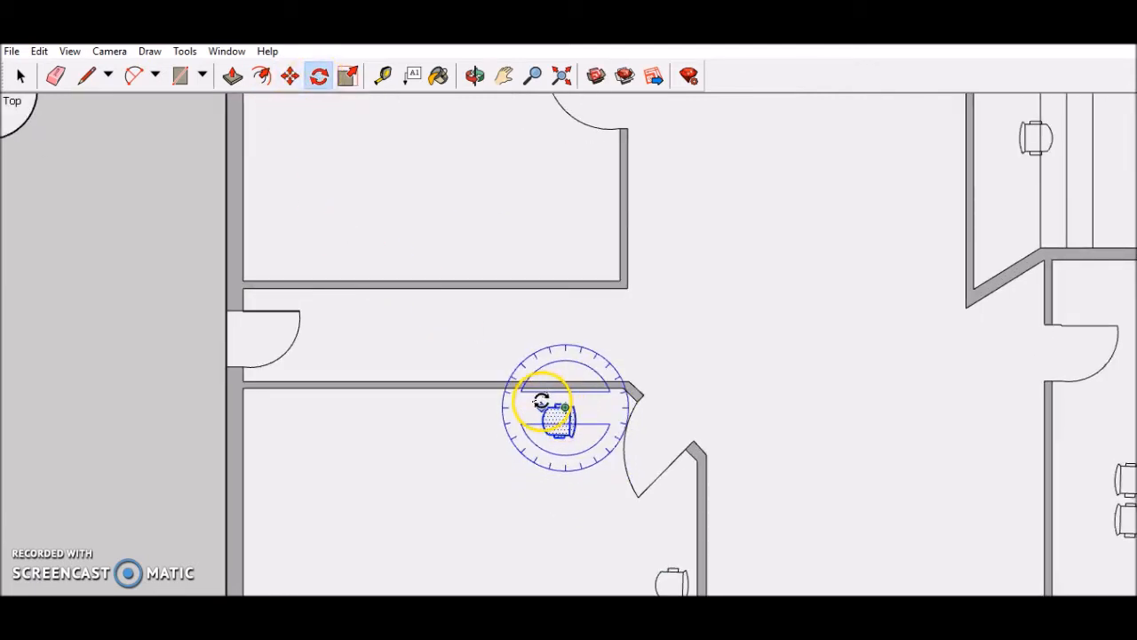
click(565, 406)
key(Escape)
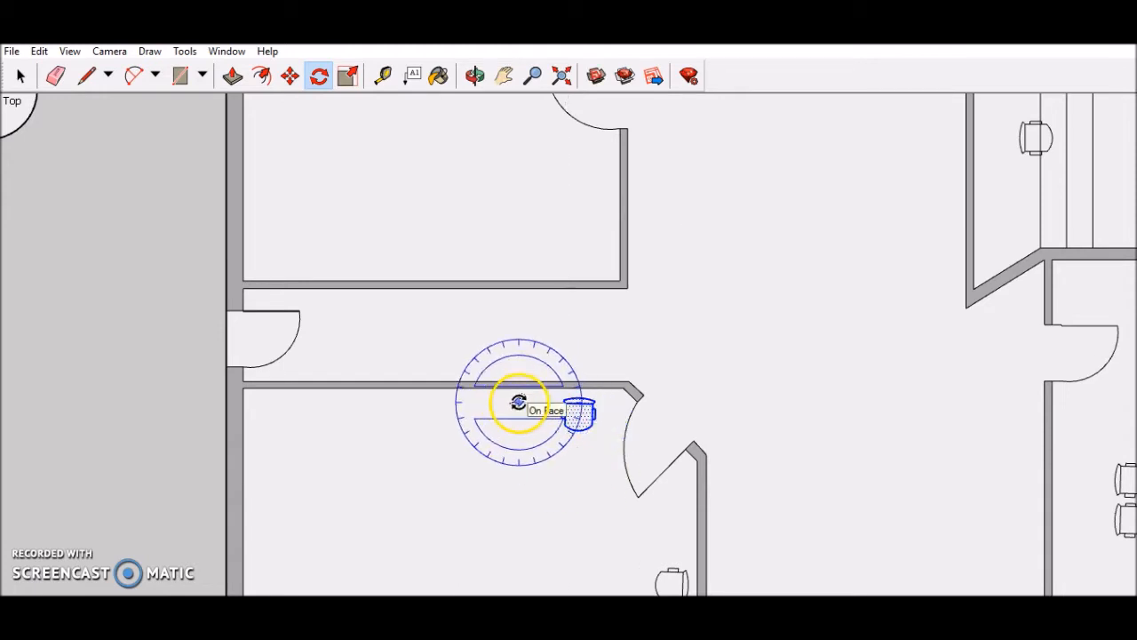
- Place two copies of the rotated chair side by side along the upper wall of the middle-left room, near its door
click(504, 75)
mouse_move(499, 129)
mouse_down()
mouse_move(523, 213)
mouse_move(516, 221)
mouse_up()
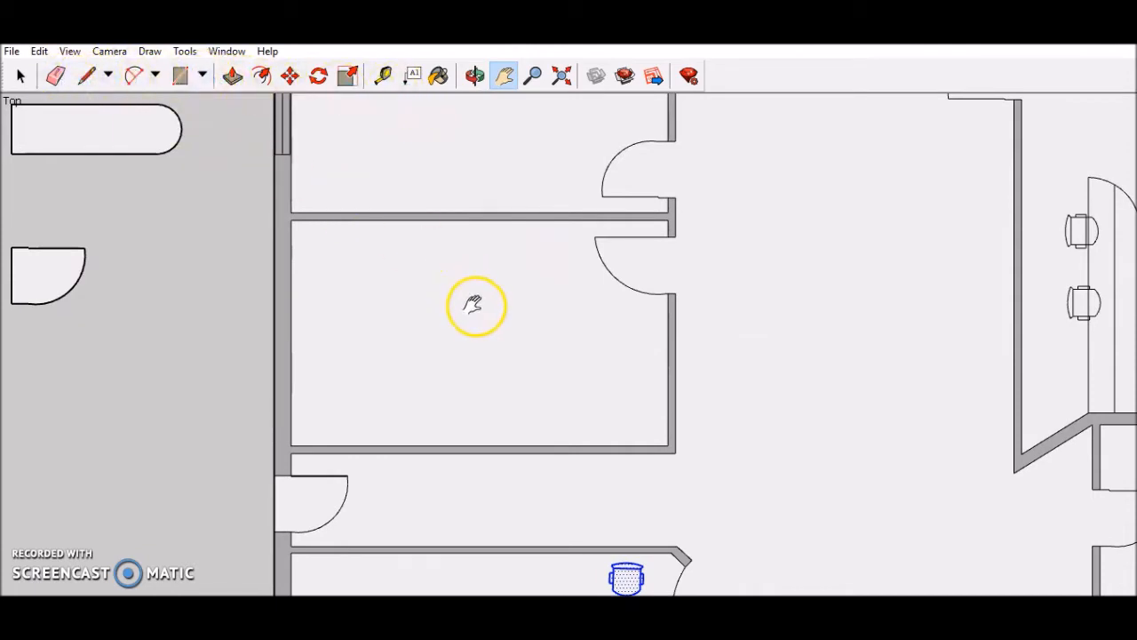
click(20, 76)
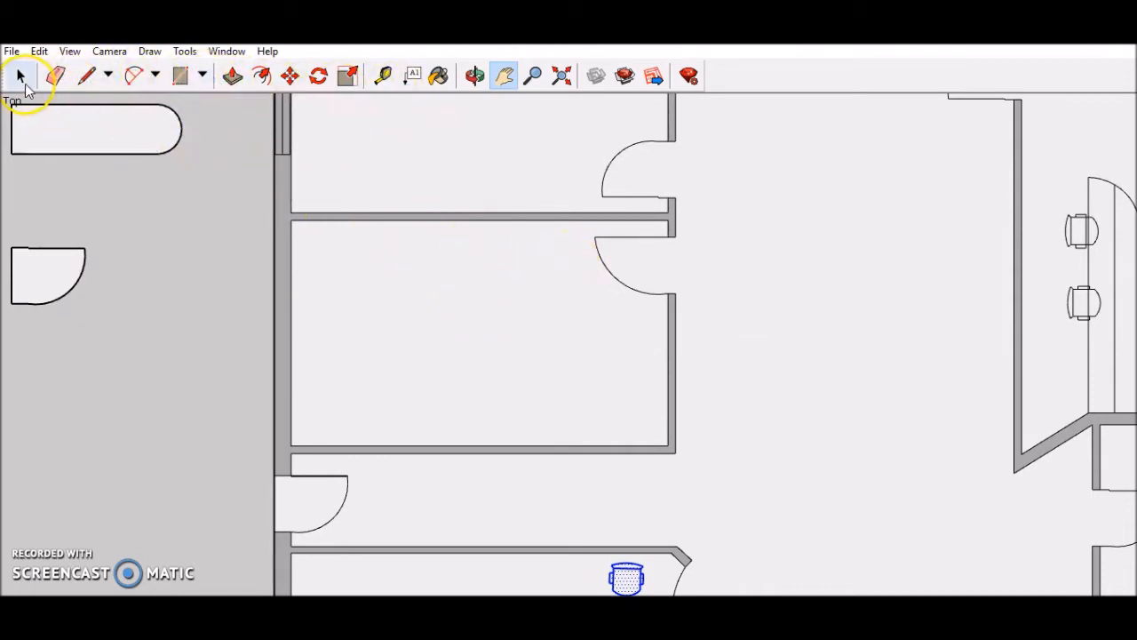
key(ctrl+v)
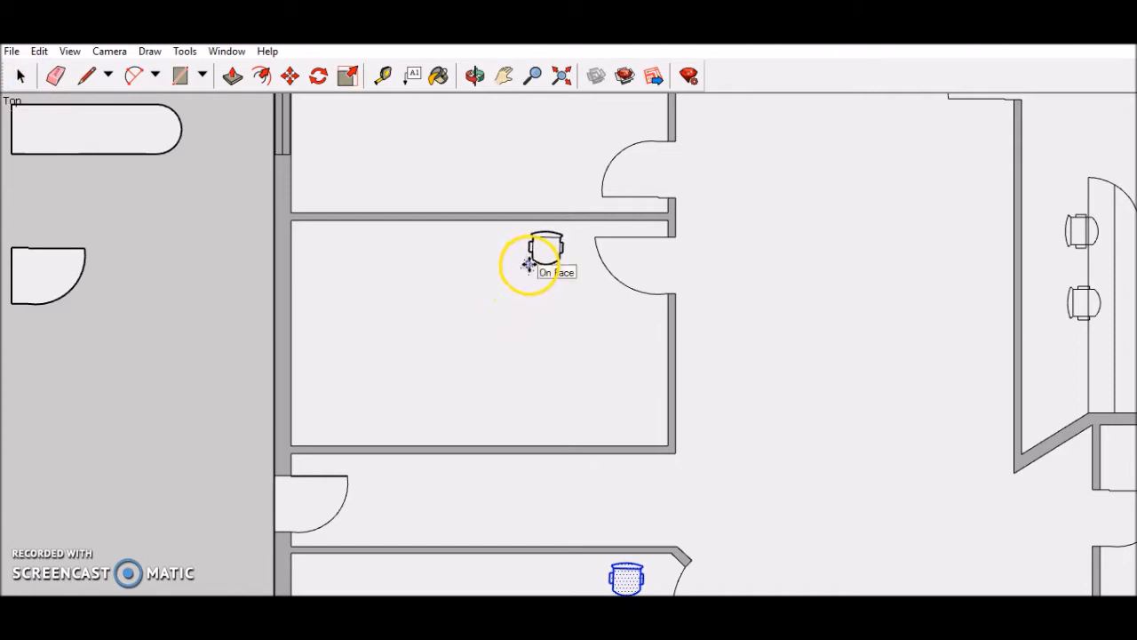
click(529, 261)
key(ctrl+v)
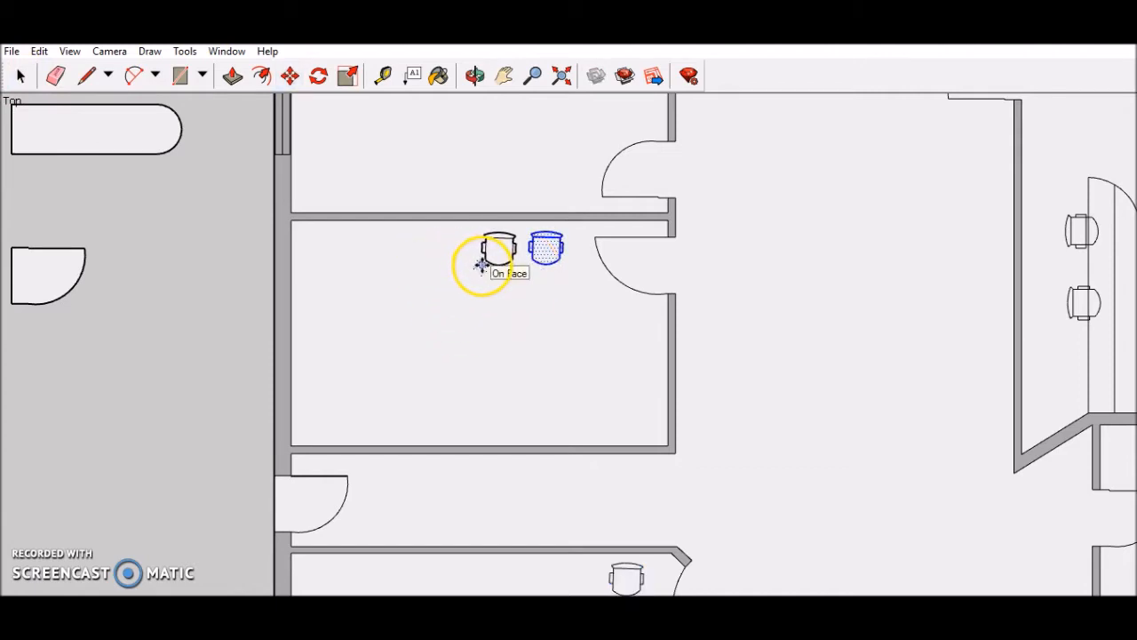
click(482, 264)
- Copy the middle-left room's chair pair to the upper wall of the room above it, then clear the selection
click(504, 75)
drag(529, 128, 505, 327)
click(21, 75)
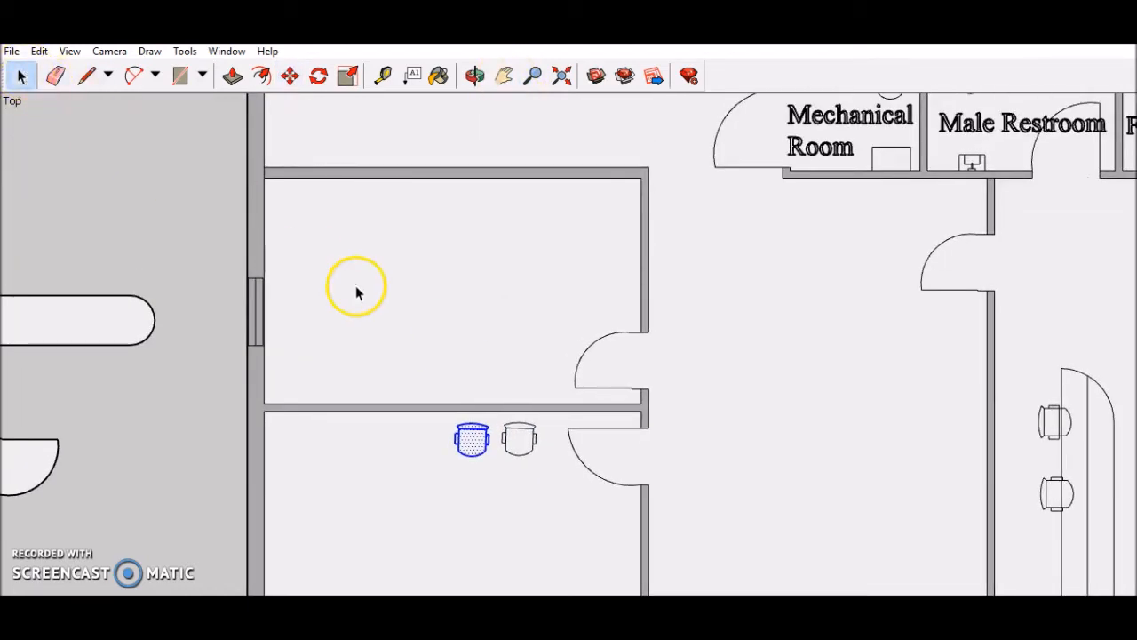
drag(446, 428, 546, 473)
key(ctrl+v)
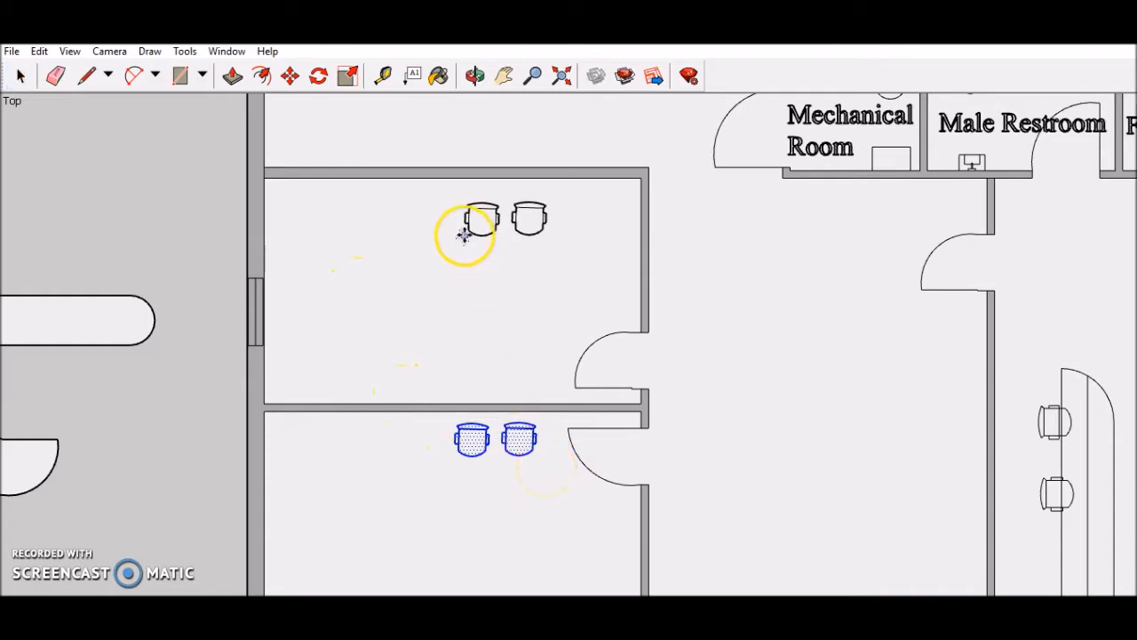
click(452, 219)
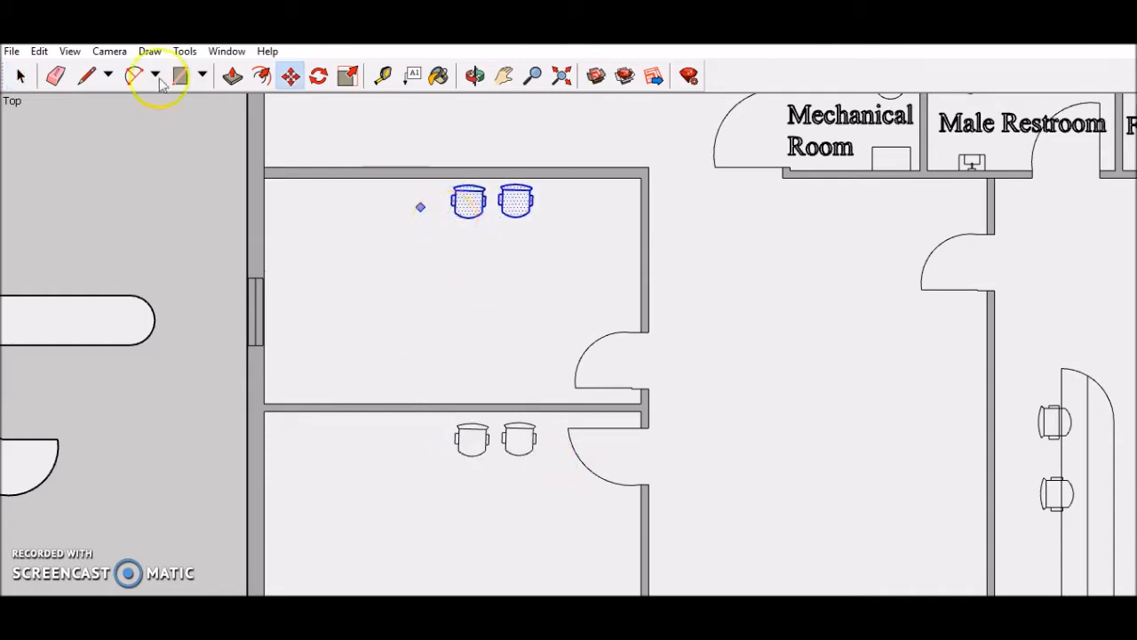
click(21, 77)
click(752, 292)
scroll(768, 299, down, 2)
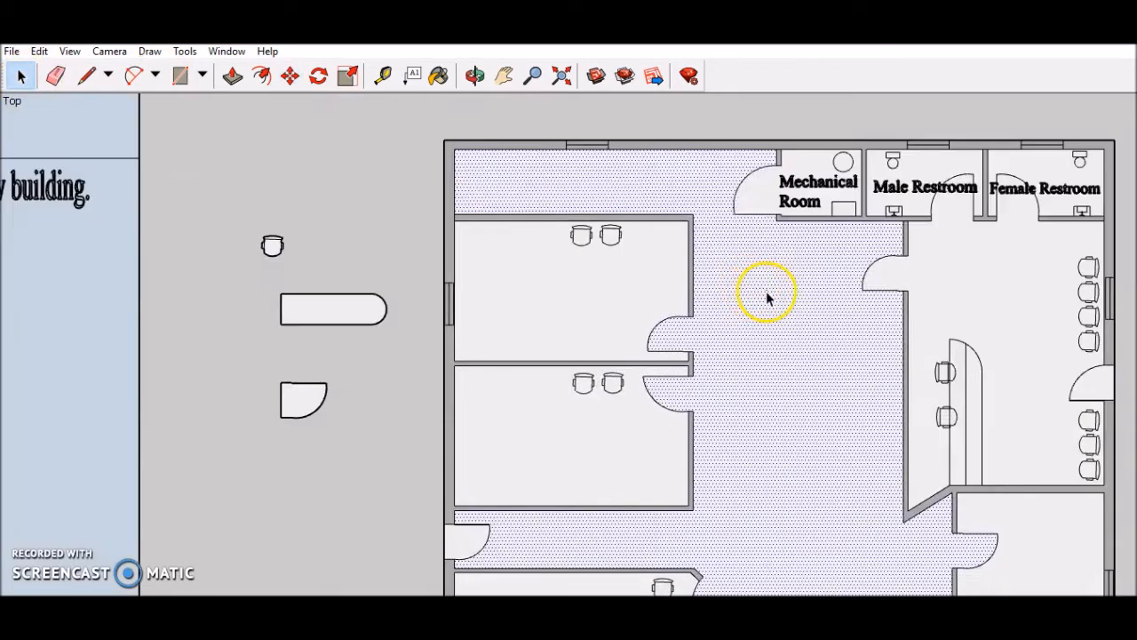
click(345, 210)
scroll(501, 374, down, 1)
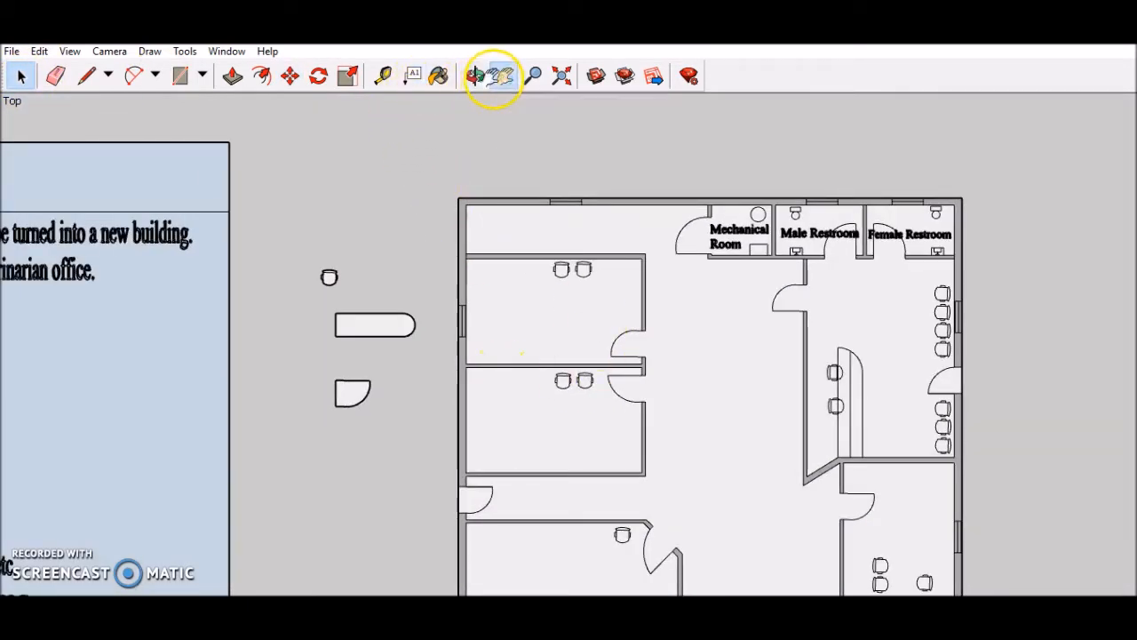
click(503, 77)
drag(647, 360, 673, 373)
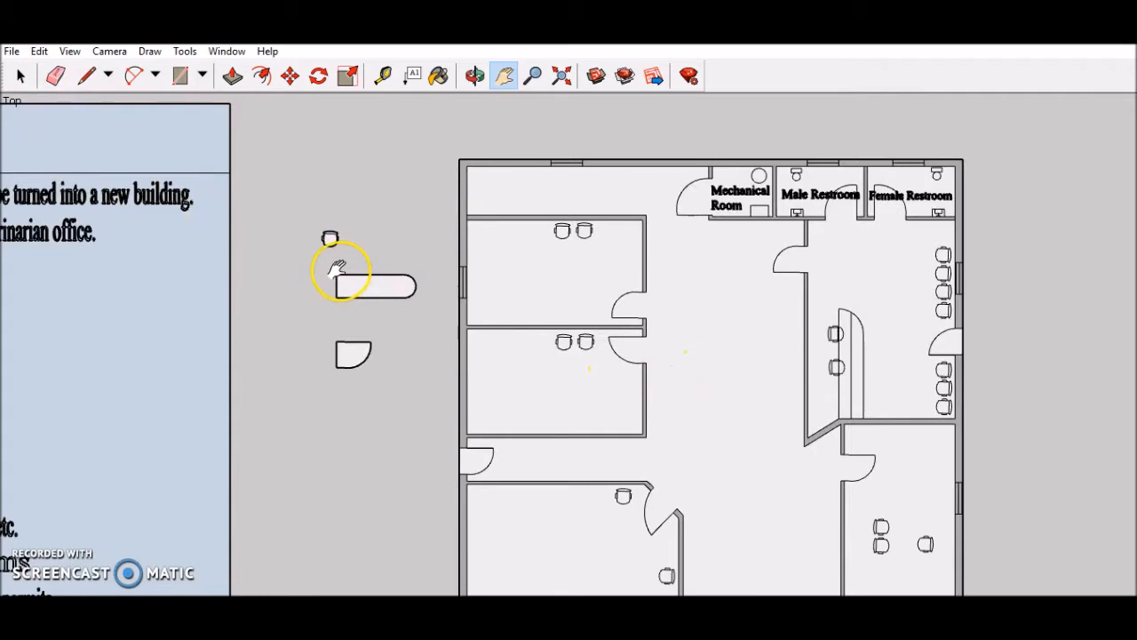
scroll(339, 271, up, 2)
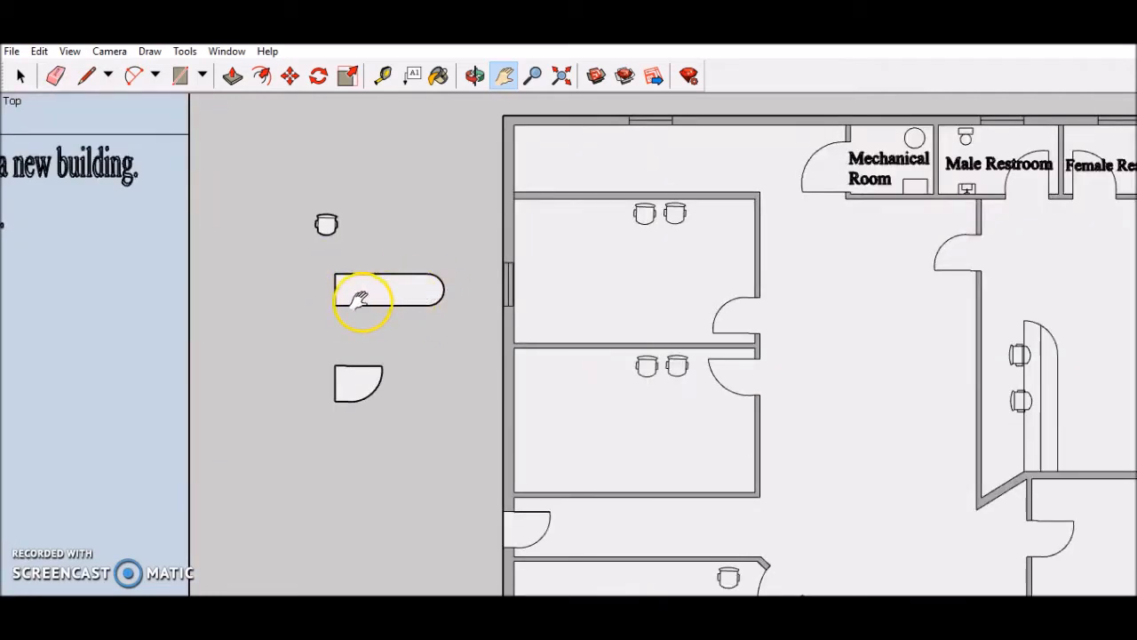
click(18, 77)
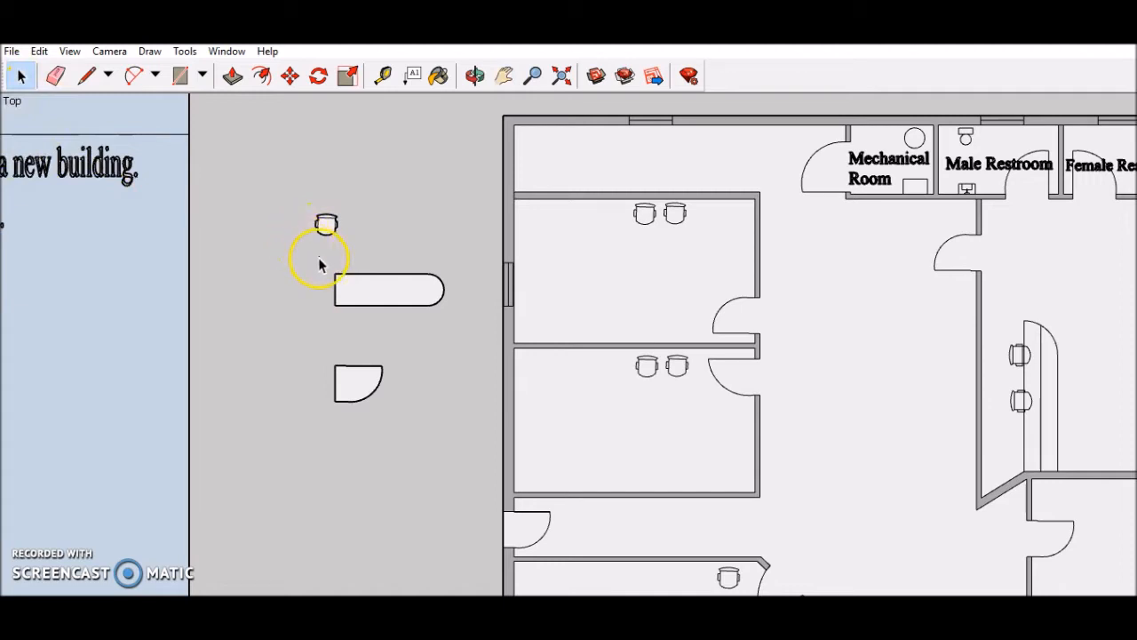
- Copy the long round-ended table into the middle-left and upper-left rooms, setting each copy's straight end against the left exterior wall
drag(318, 258, 470, 327)
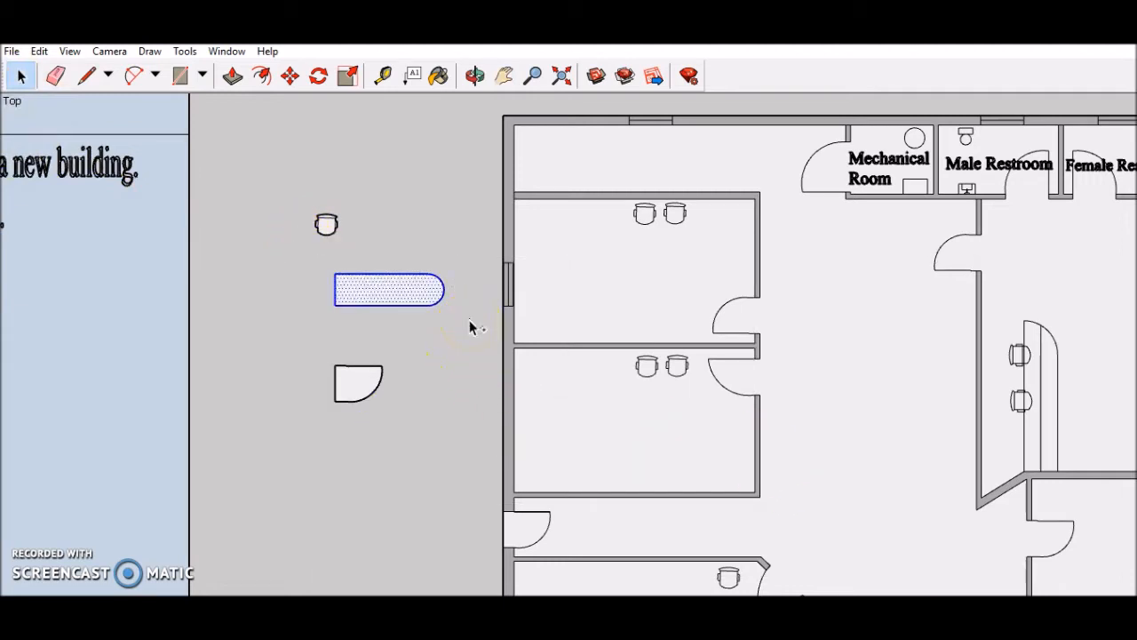
key(ctrl+v)
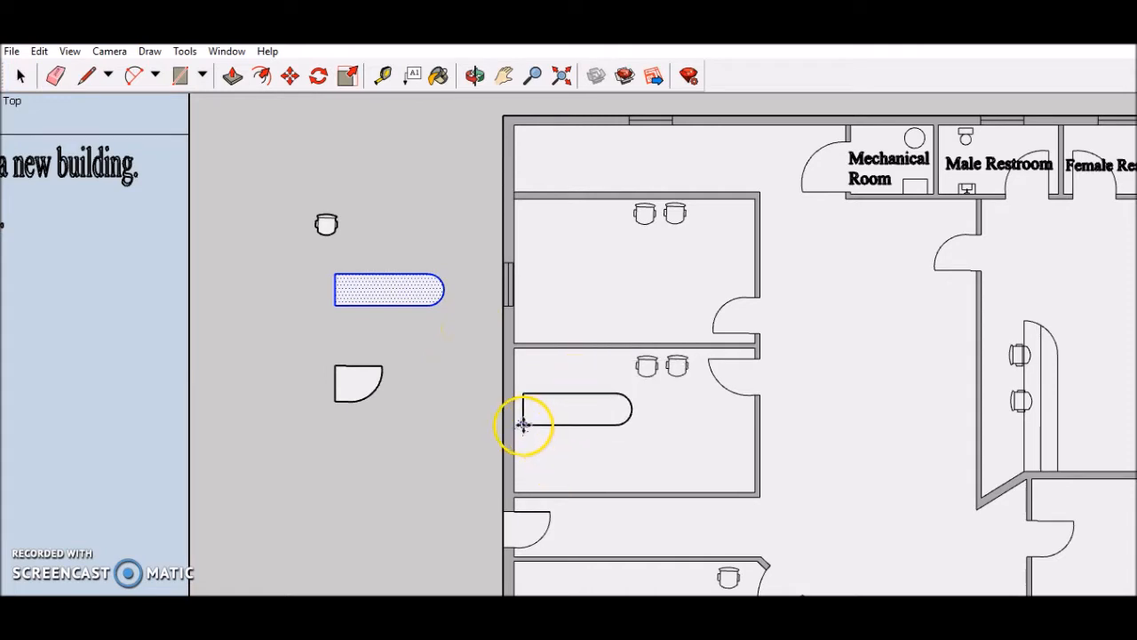
click(514, 427)
key(ctrl+v)
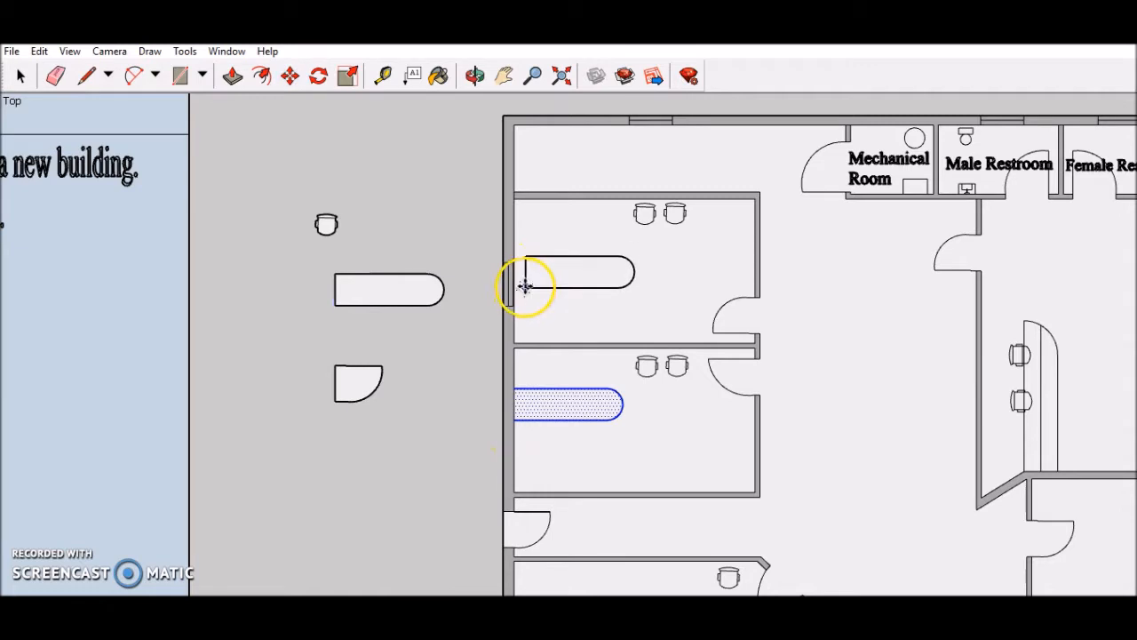
click(515, 258)
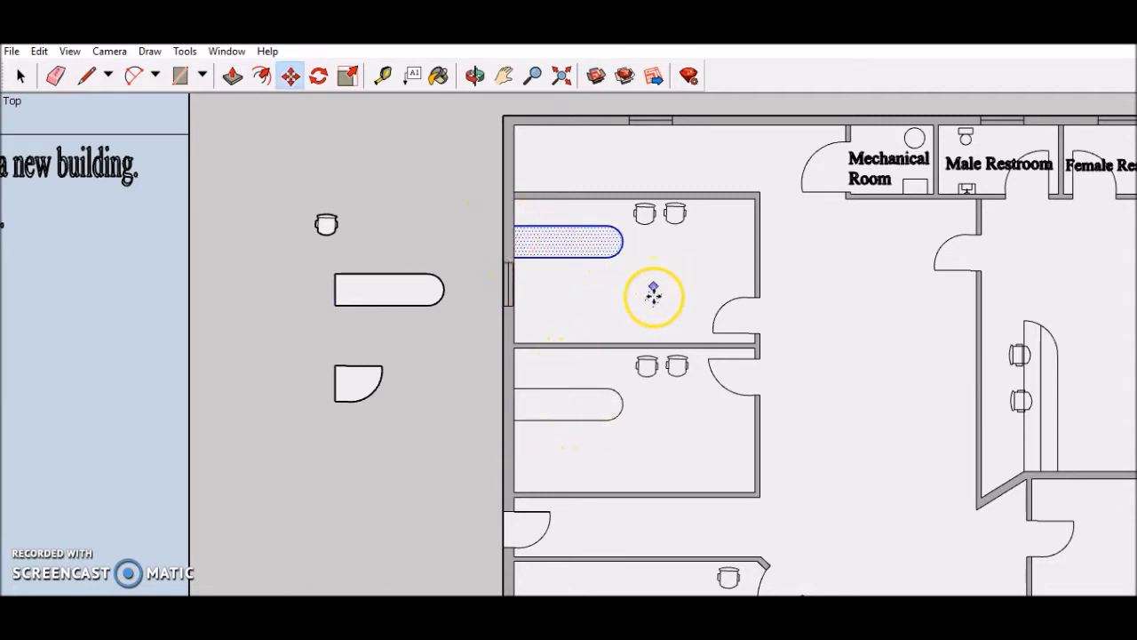
- Place another round-ended table in the lower-left room, rotate it a quarter turn, and move its straight end against the bottom wall
click(504, 76)
drag(665, 436, 660, 400)
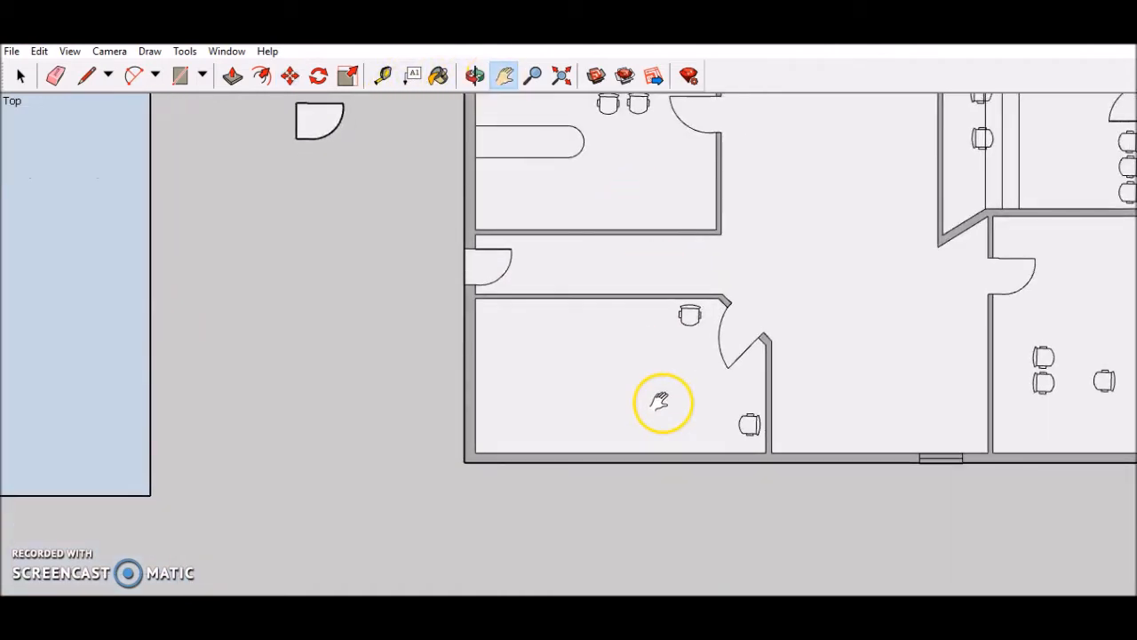
key(ctrl+v)
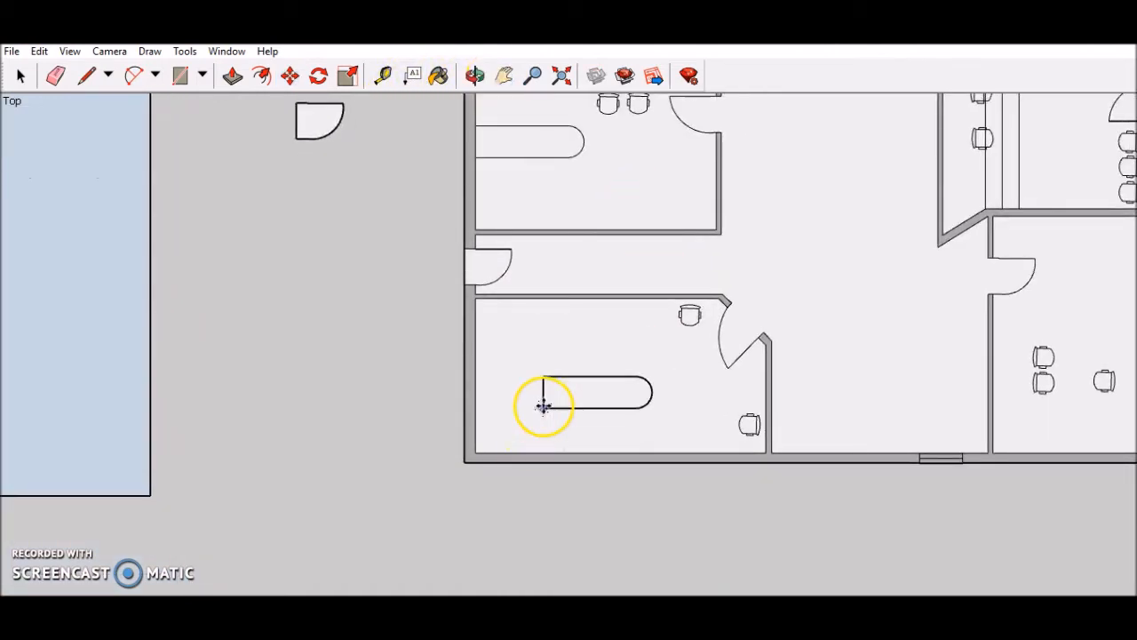
click(536, 396)
click(318, 78)
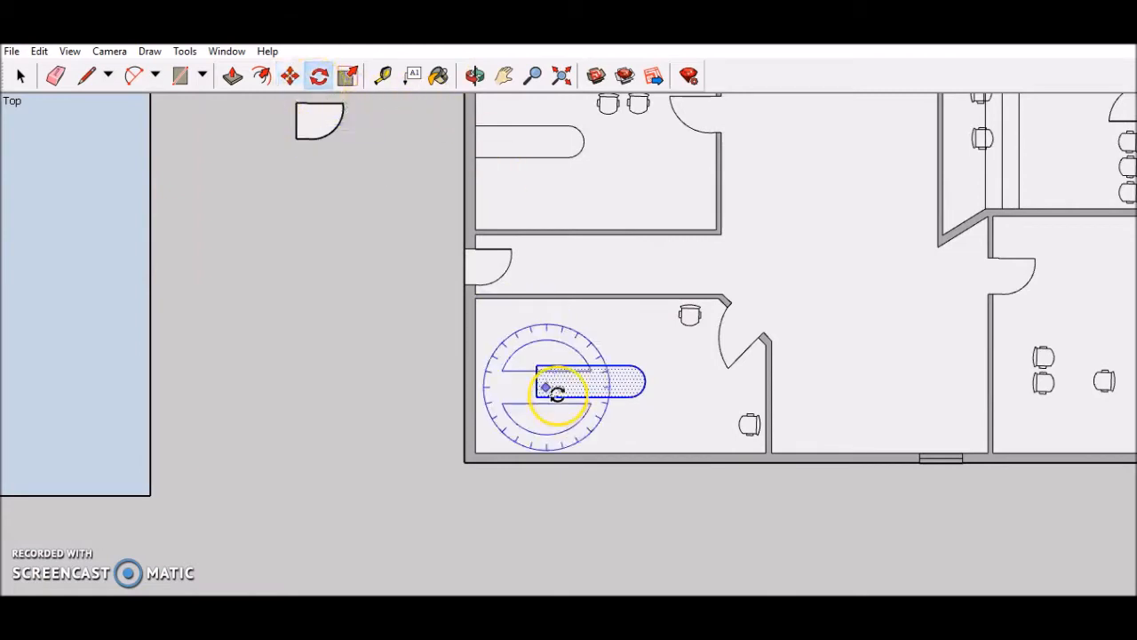
click(582, 364)
click(581, 347)
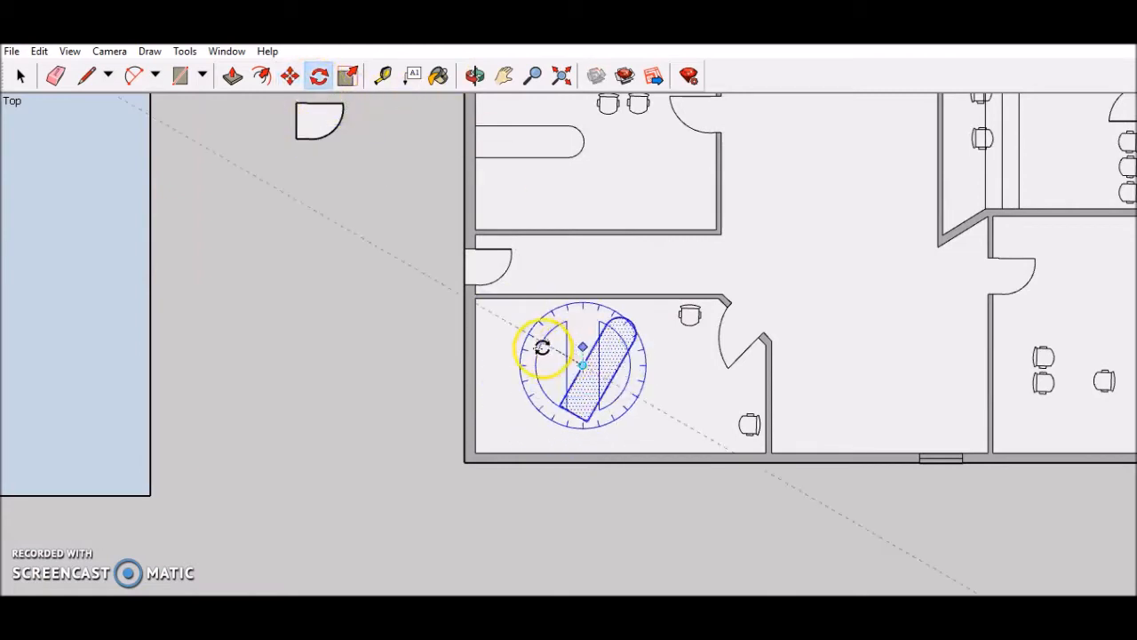
click(529, 367)
click(291, 76)
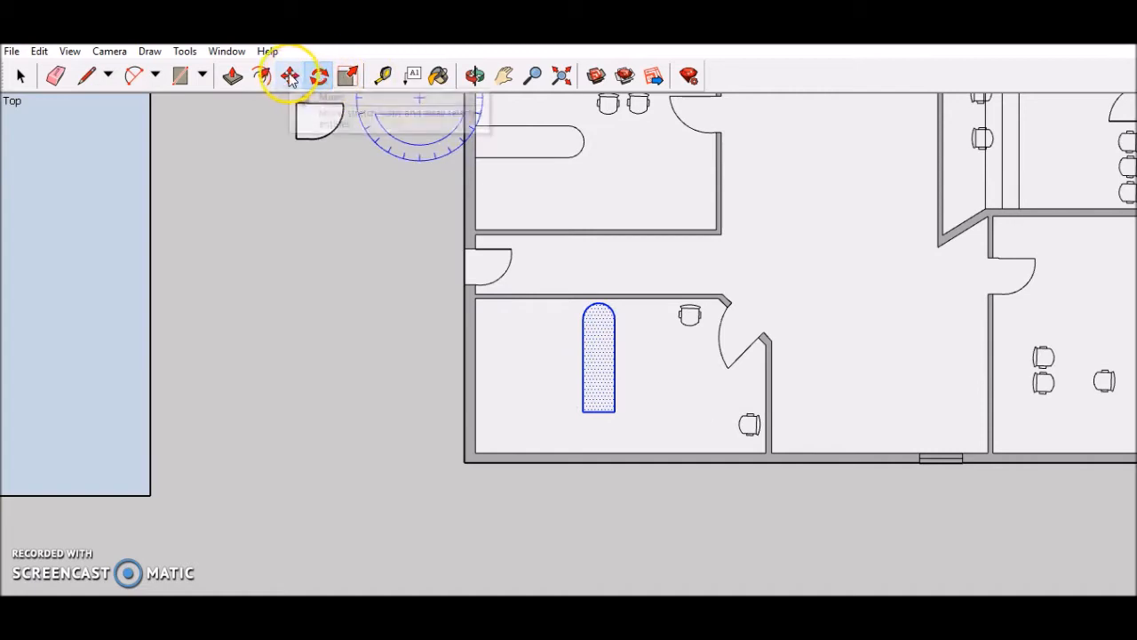
click(600, 411)
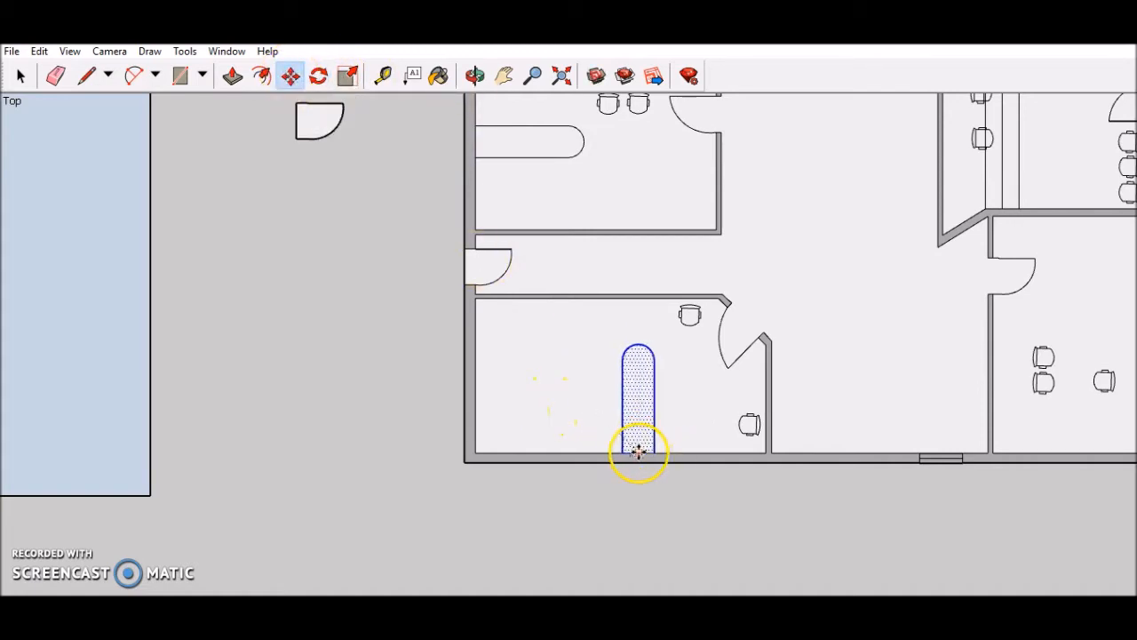
key(ctrl+v)
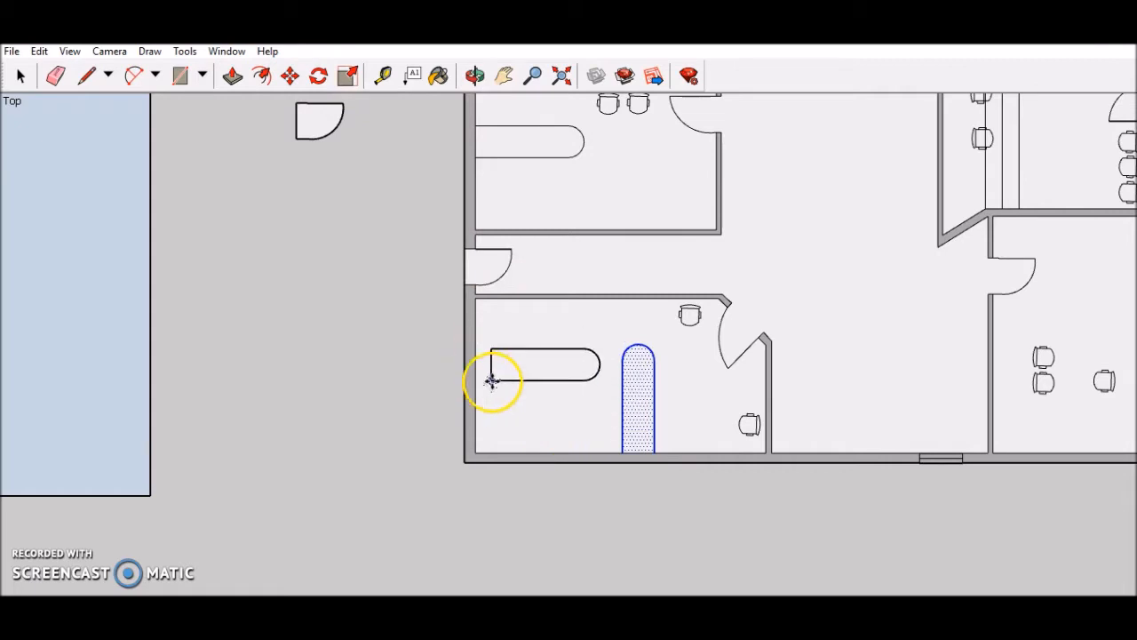
click(503, 391)
key(Delete)
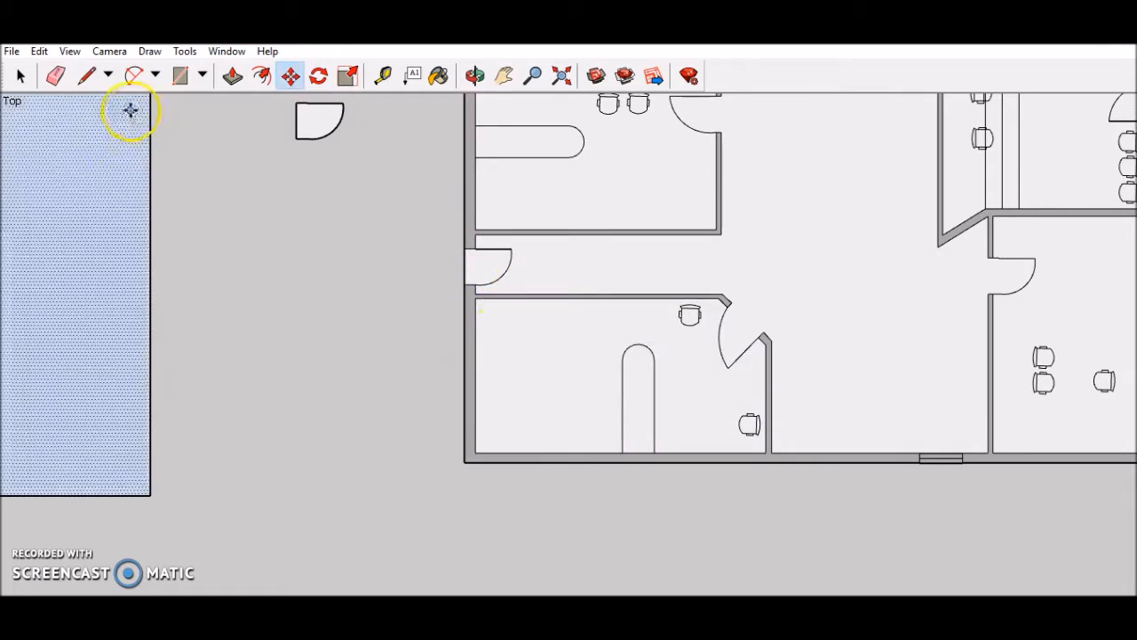
- Copy the lower-left room's upright table and place the copy to its left against the bottom wall, then clear the selection
click(21, 77)
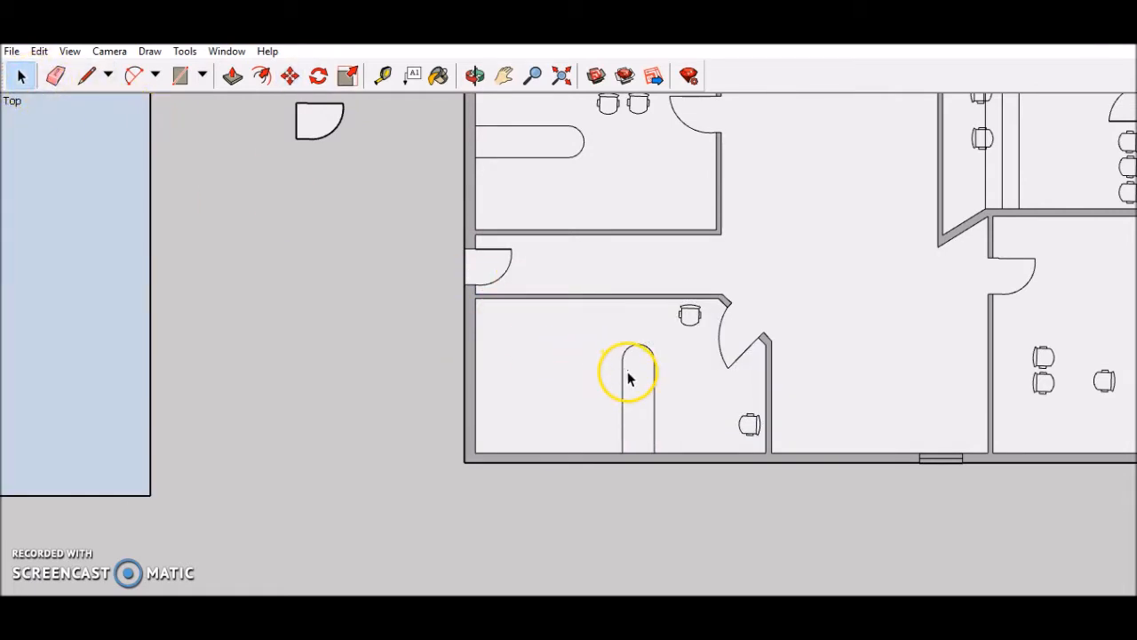
key(ctrl+c)
key(ctrl+v)
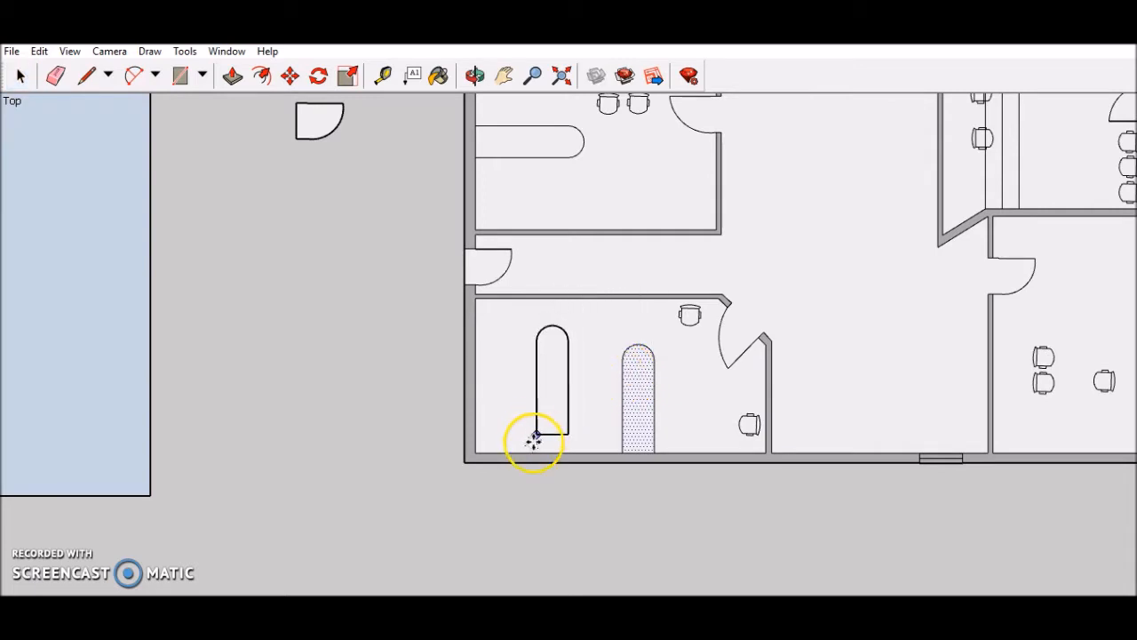
click(519, 451)
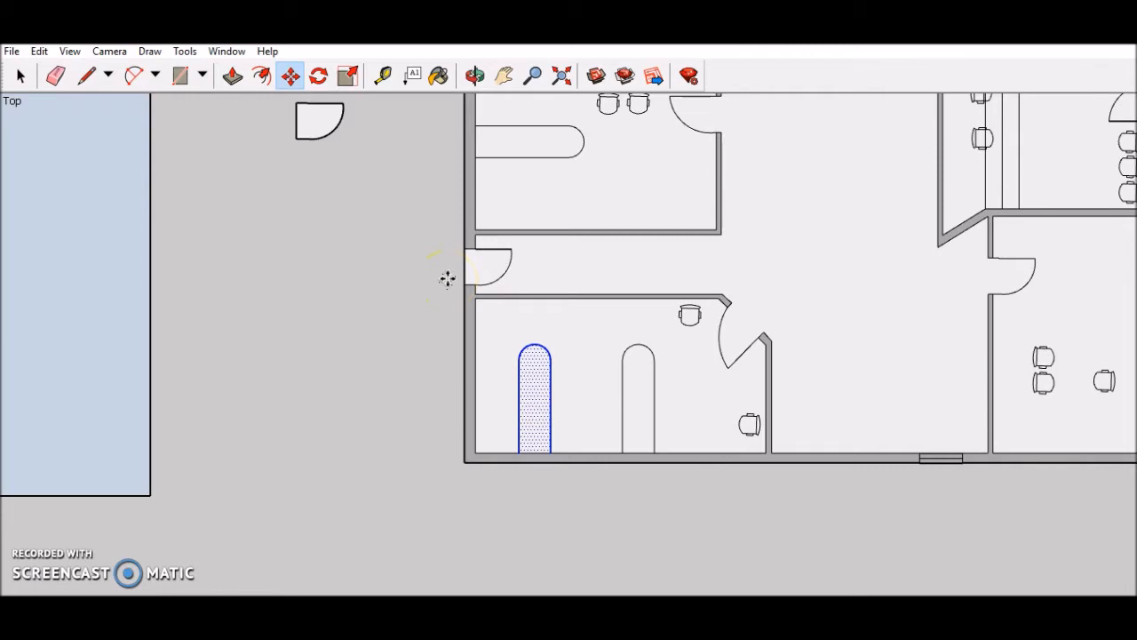
click(23, 77)
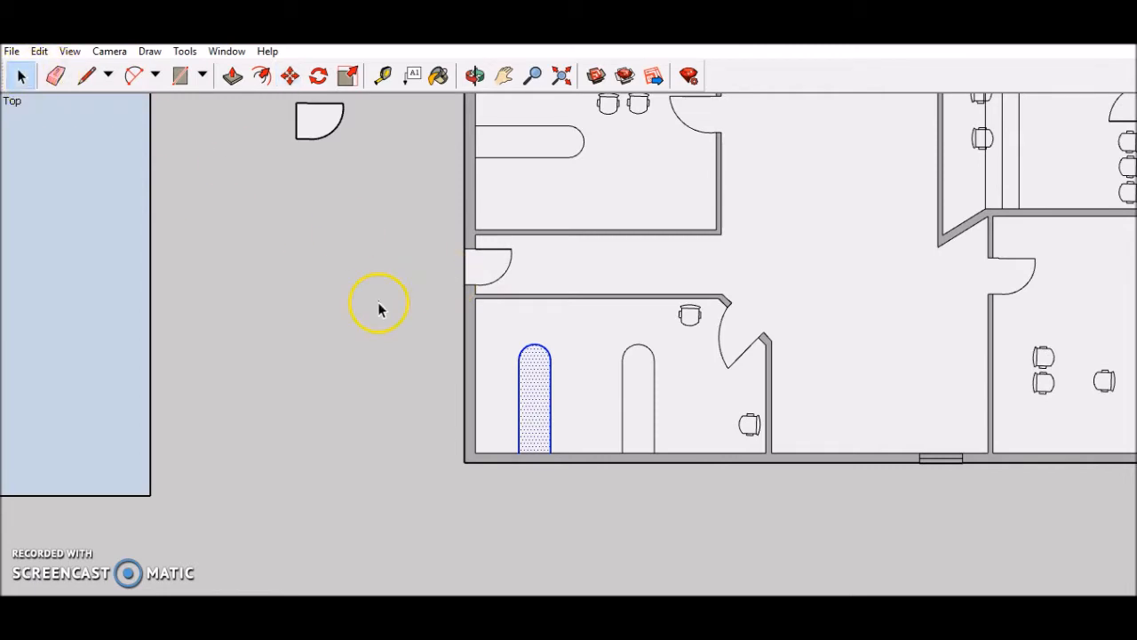
click(447, 349)
- Copy the curved reception desk into the lower-right room, between the chairs, with its straight end on the bottom wall
scroll(622, 377, down, 2)
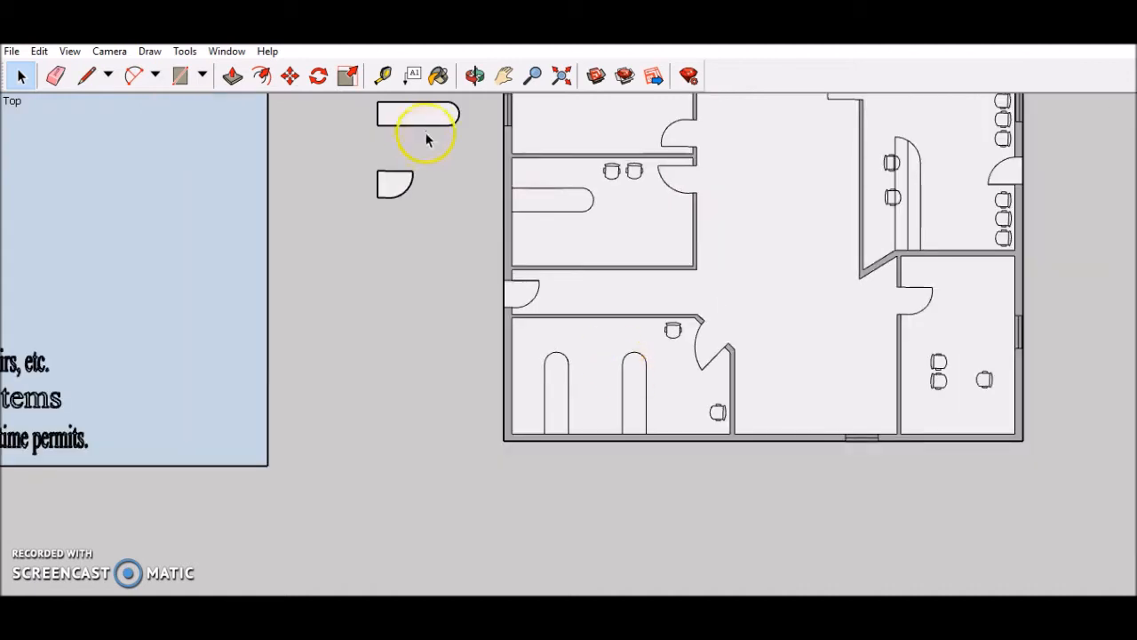
click(503, 75)
drag(802, 313, 480, 388)
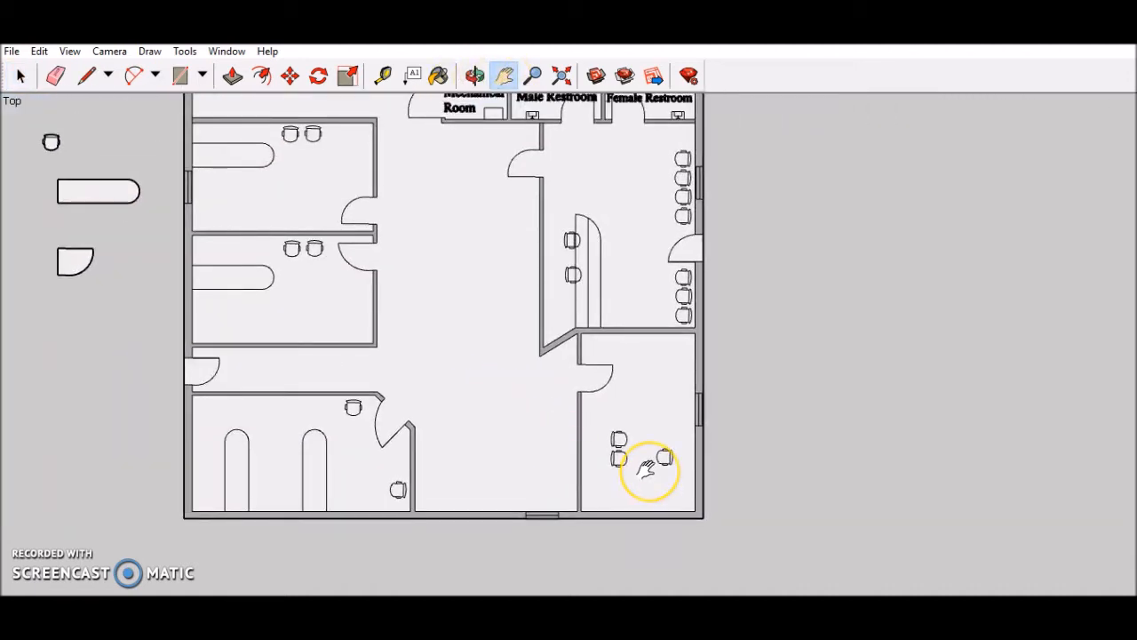
scroll(616, 482, up, 4)
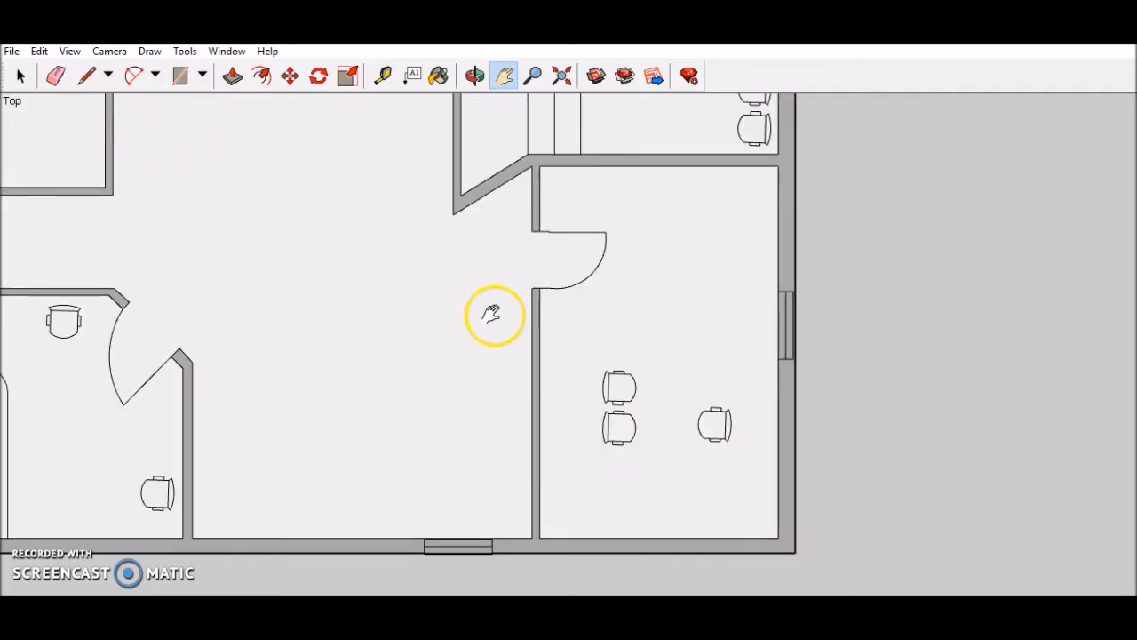
scroll(539, 333, down, 4)
click(21, 75)
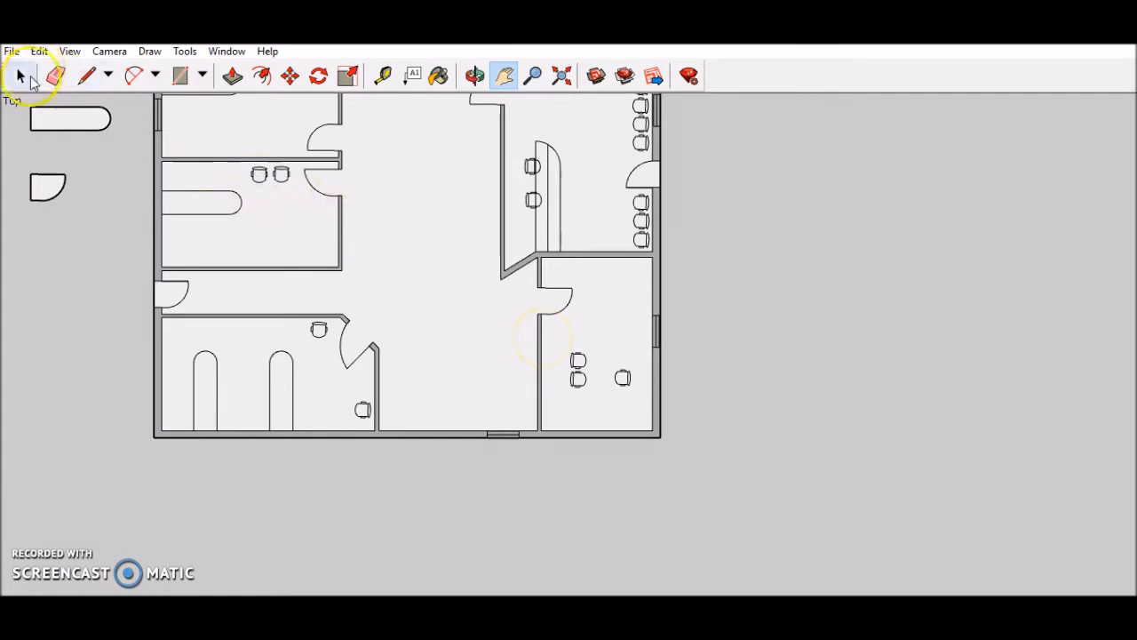
click(554, 238)
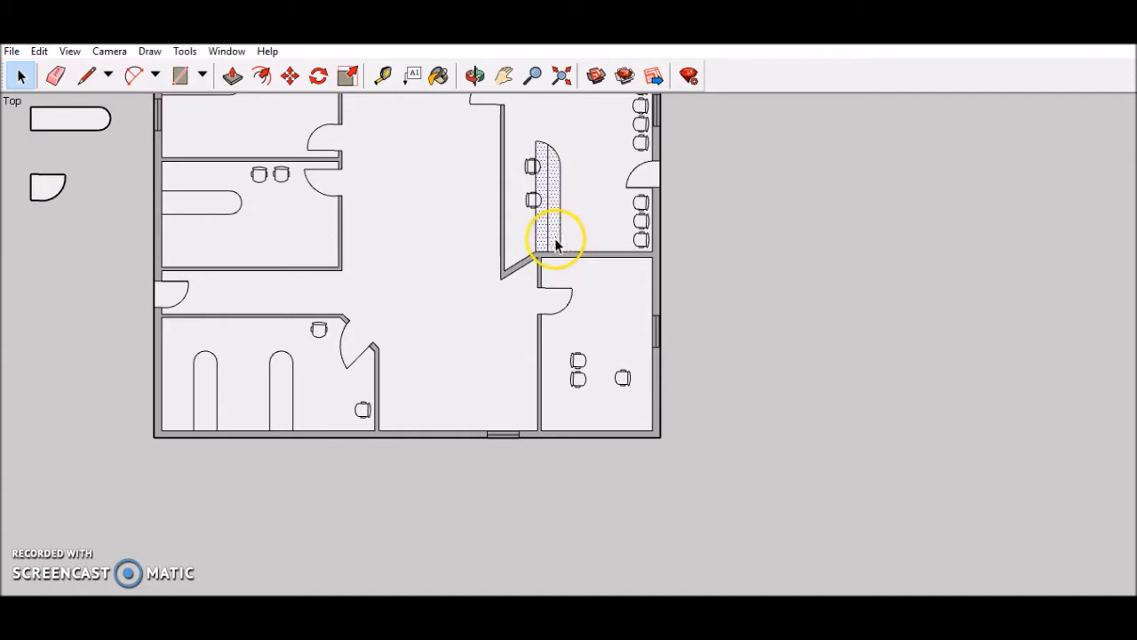
key(m)
key(ctrl)
click(583, 302)
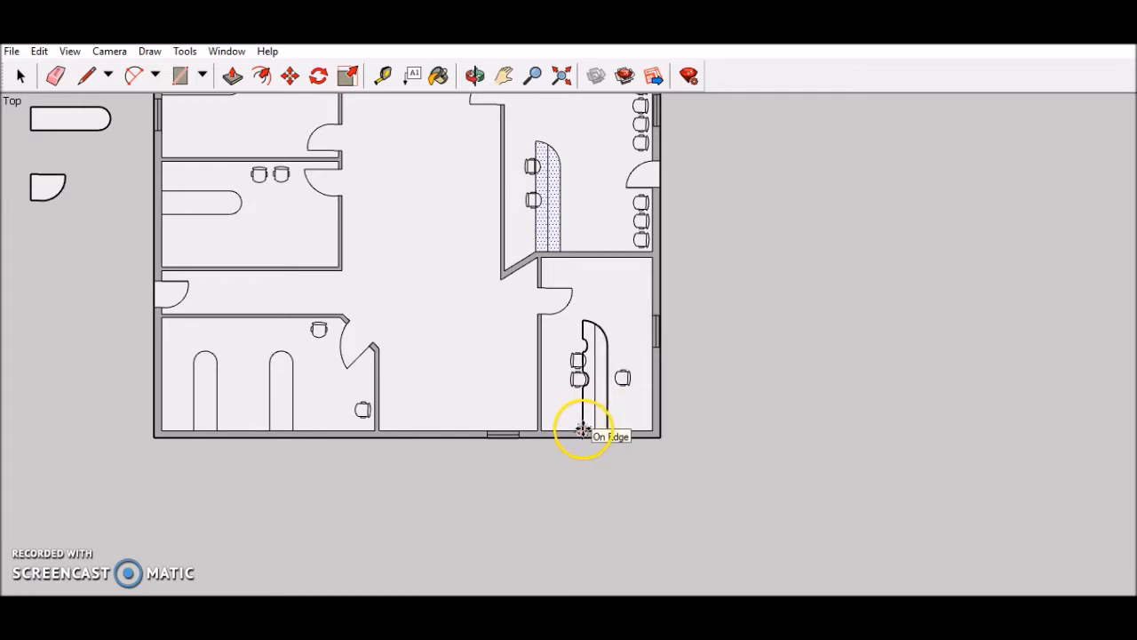
click(587, 430)
scroll(582, 402, up, 3)
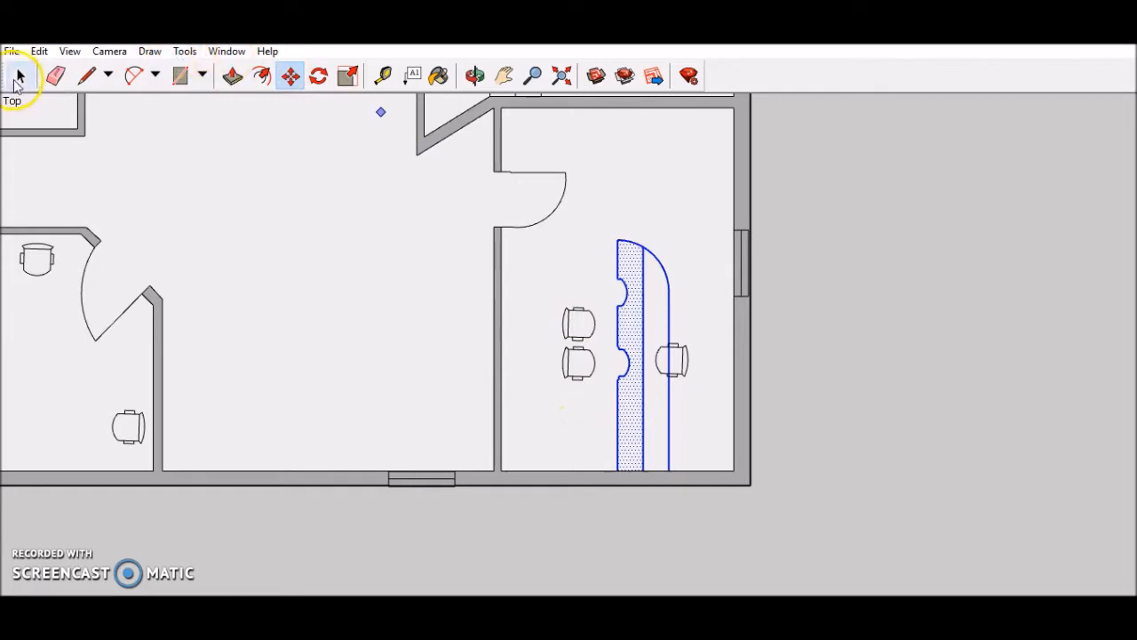
click(18, 77)
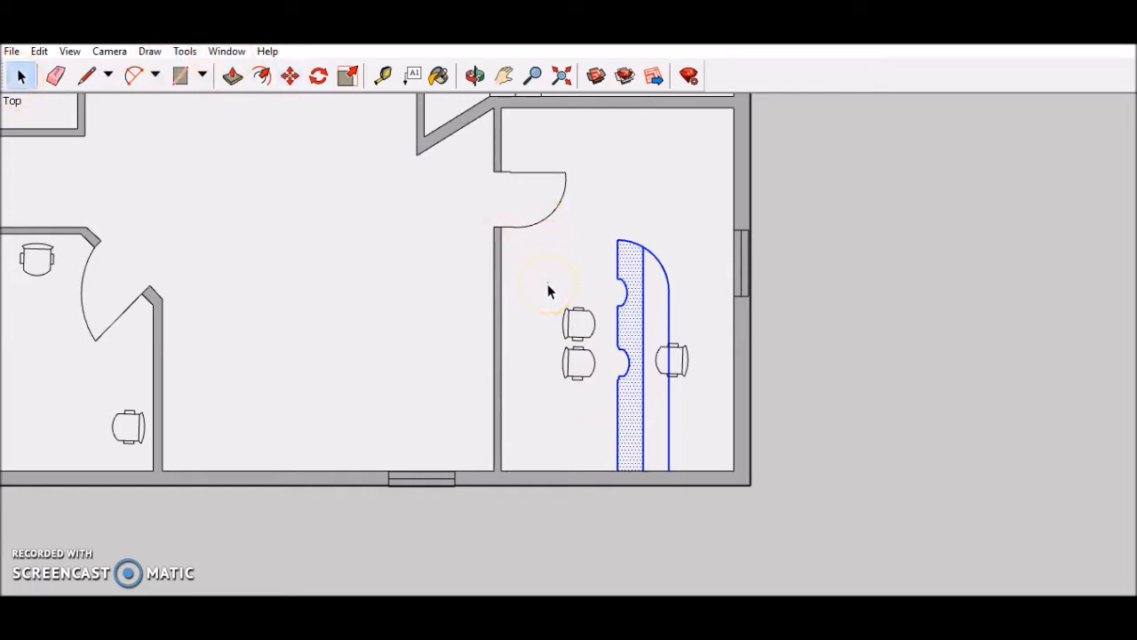
drag(547, 283, 599, 345)
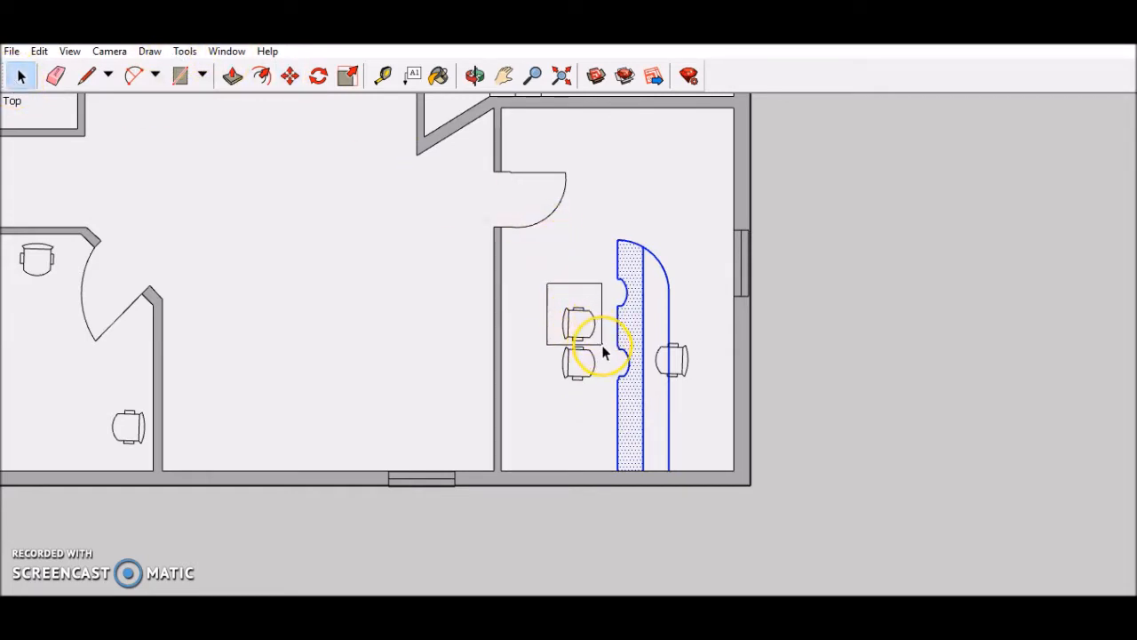
drag(603, 345, 602, 344)
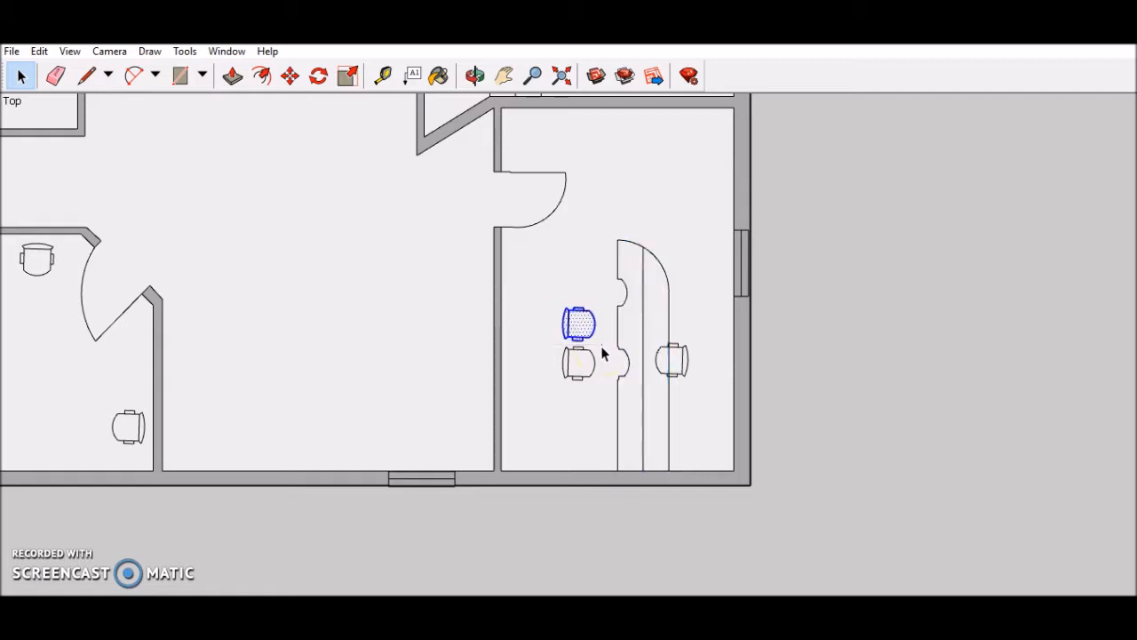
- Draw a line closing the two chair cutouts along the copied desk's left edge and erase the leftover chair outlines inside the desk
click(86, 76)
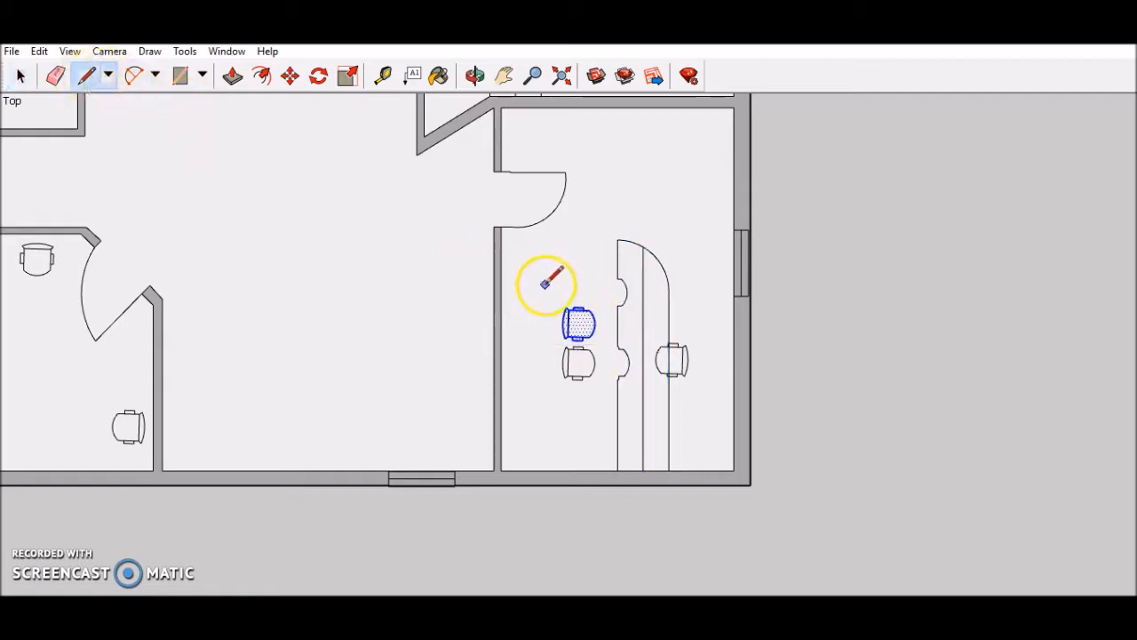
click(617, 278)
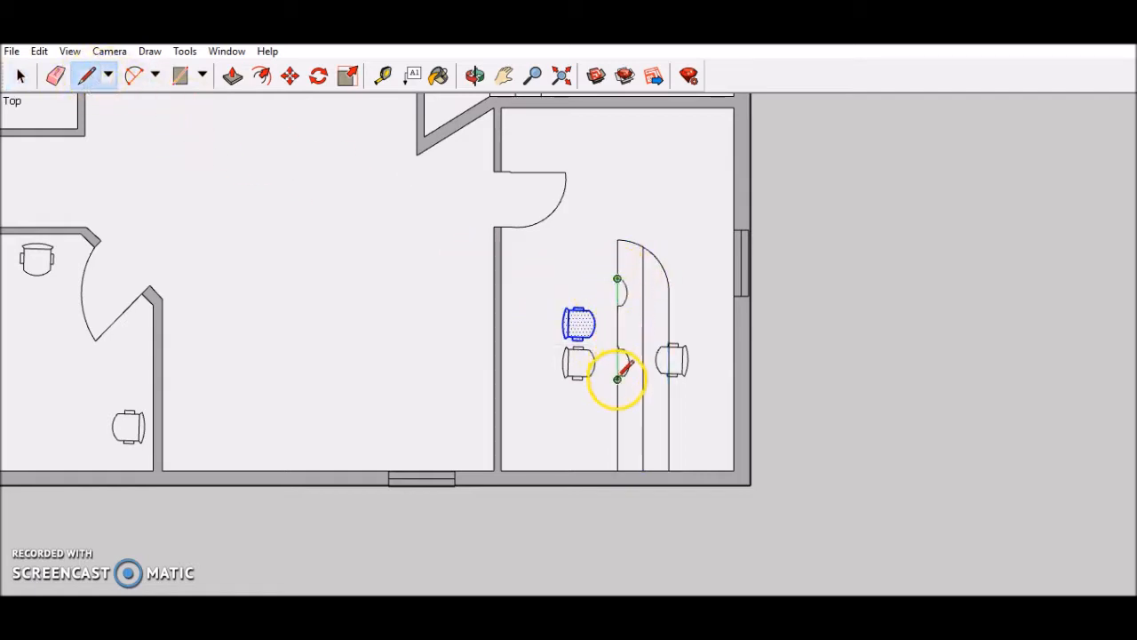
scroll(579, 327, up, 3)
click(55, 77)
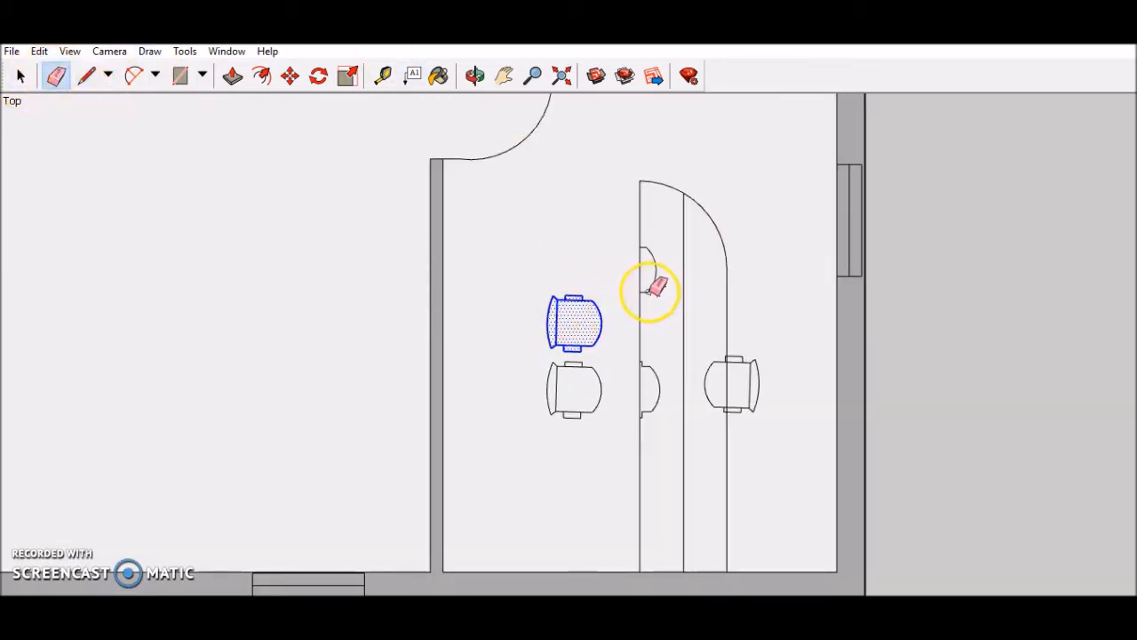
click(648, 291)
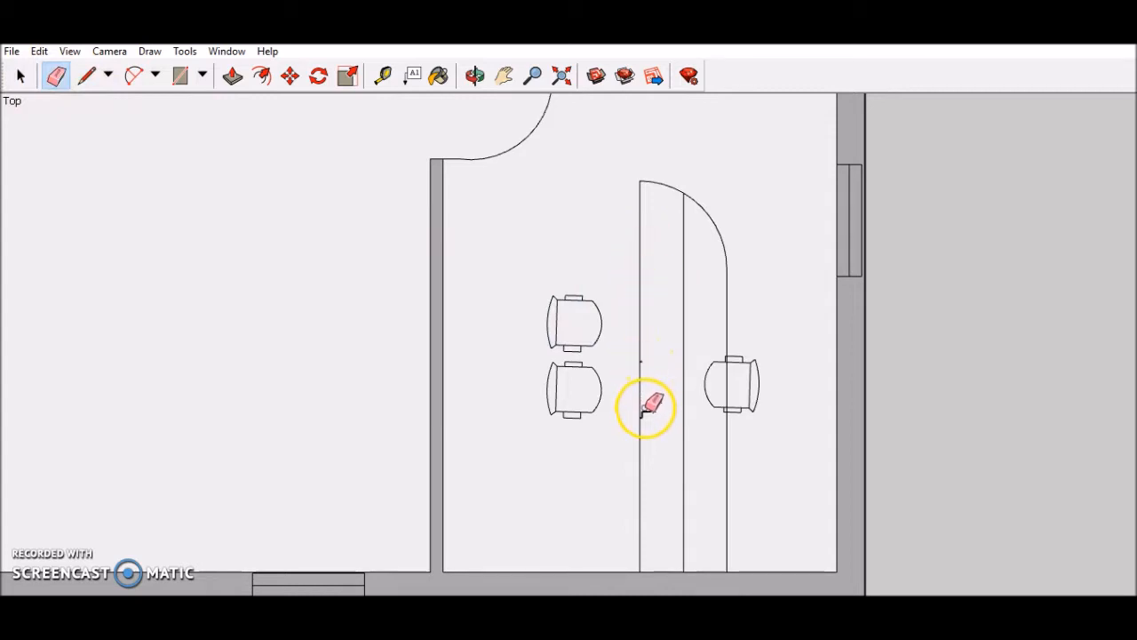
scroll(643, 413, up, 3)
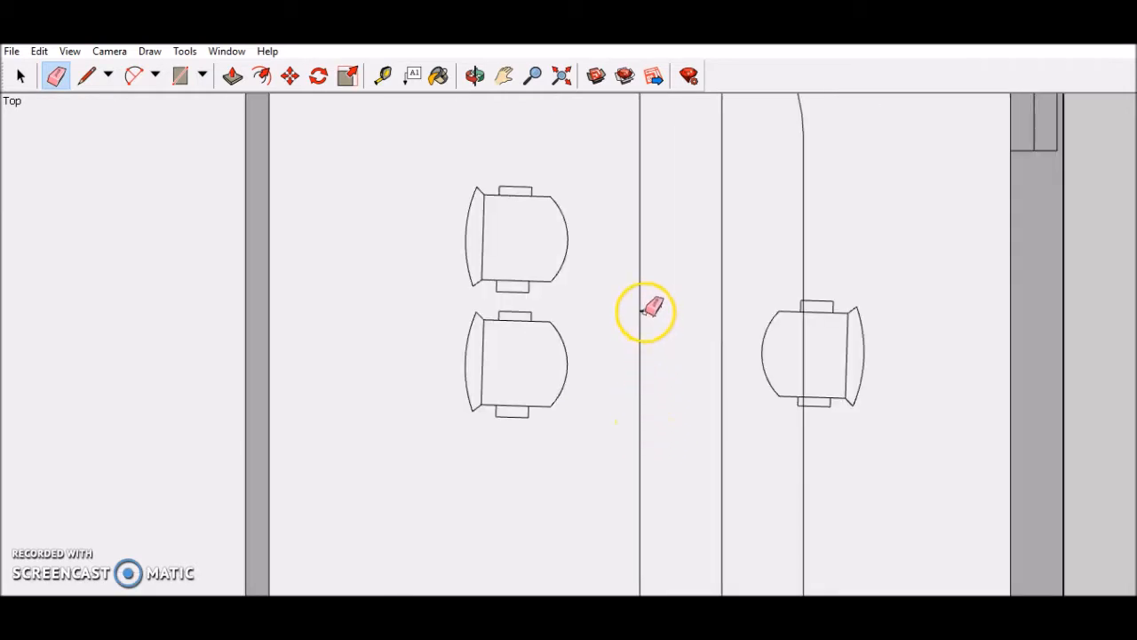
- Draw two wall cabinets as rectangles in the lower-right room, one against its top wall and one against the right wall below the window
scroll(653, 309, down, 7)
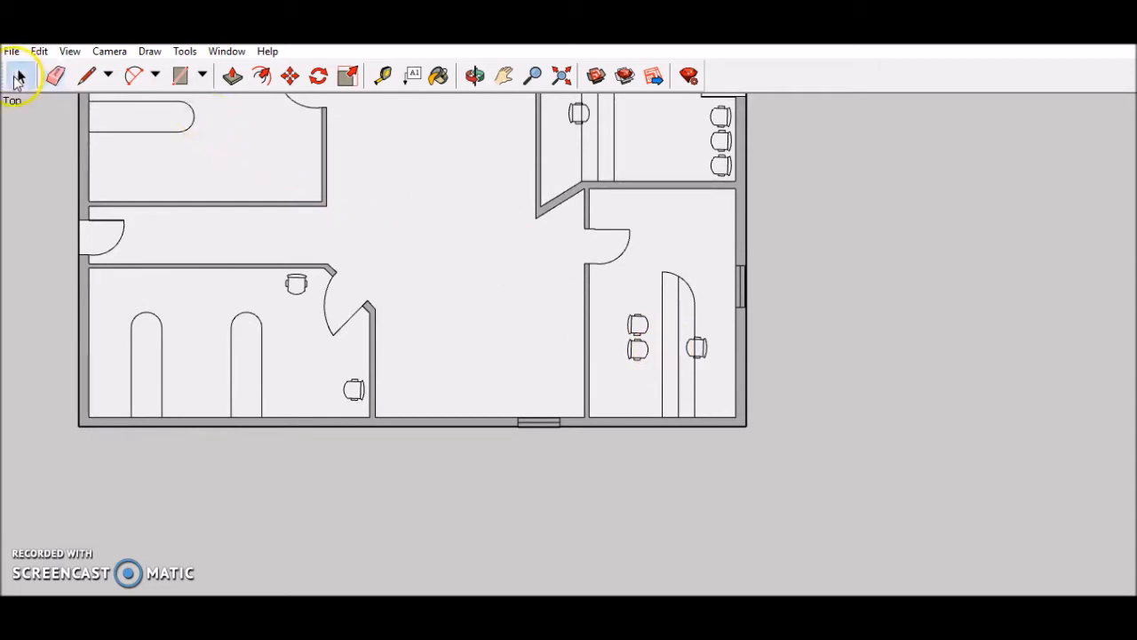
scroll(465, 258, down, 1)
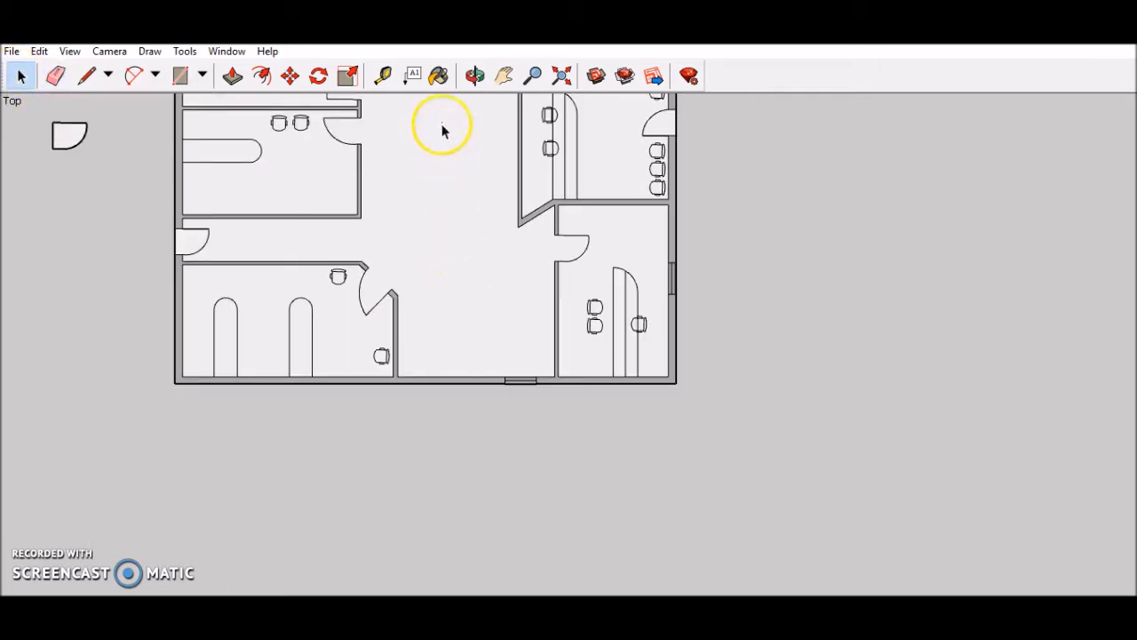
click(505, 75)
drag(470, 154, 453, 332)
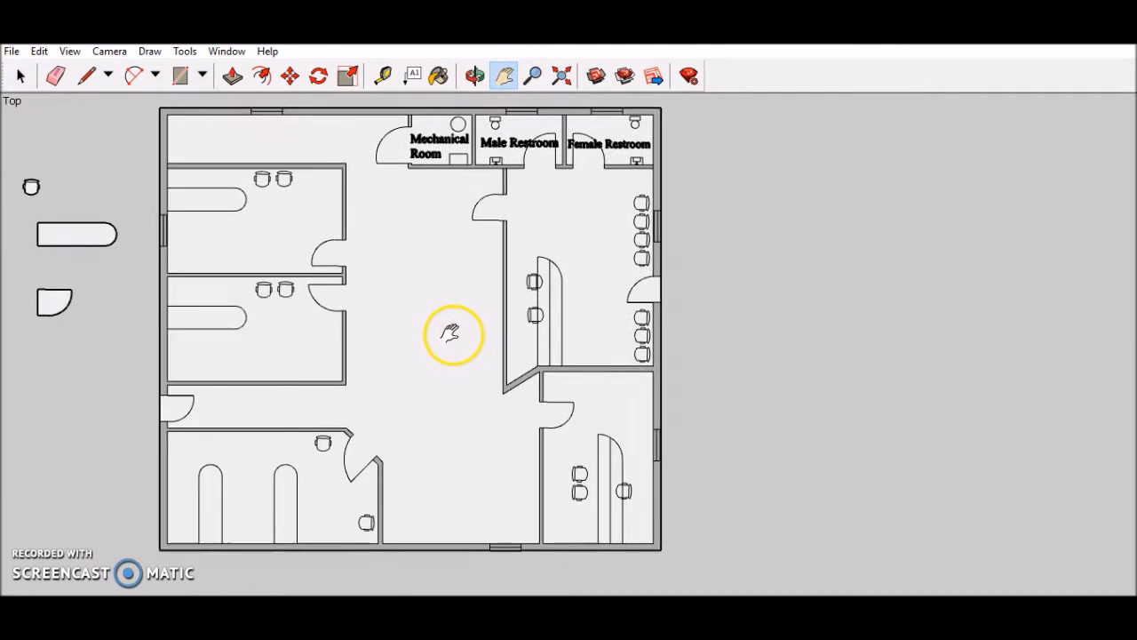
scroll(457, 384, up, 2)
scroll(426, 329, down, 2)
scroll(399, 293, up, 2)
click(88, 77)
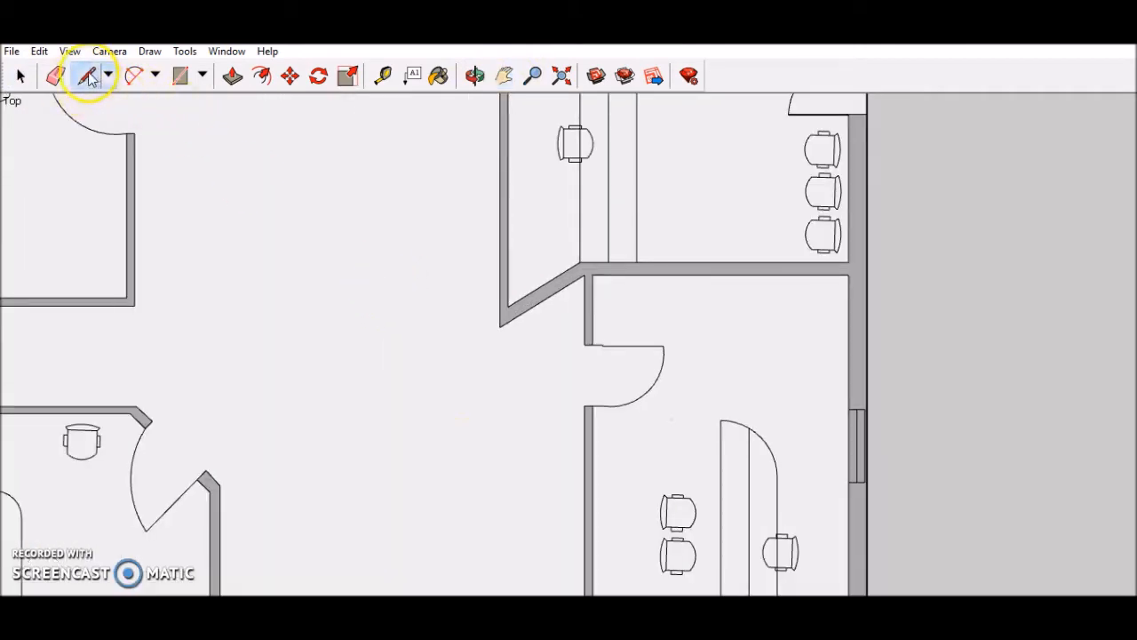
click(201, 77)
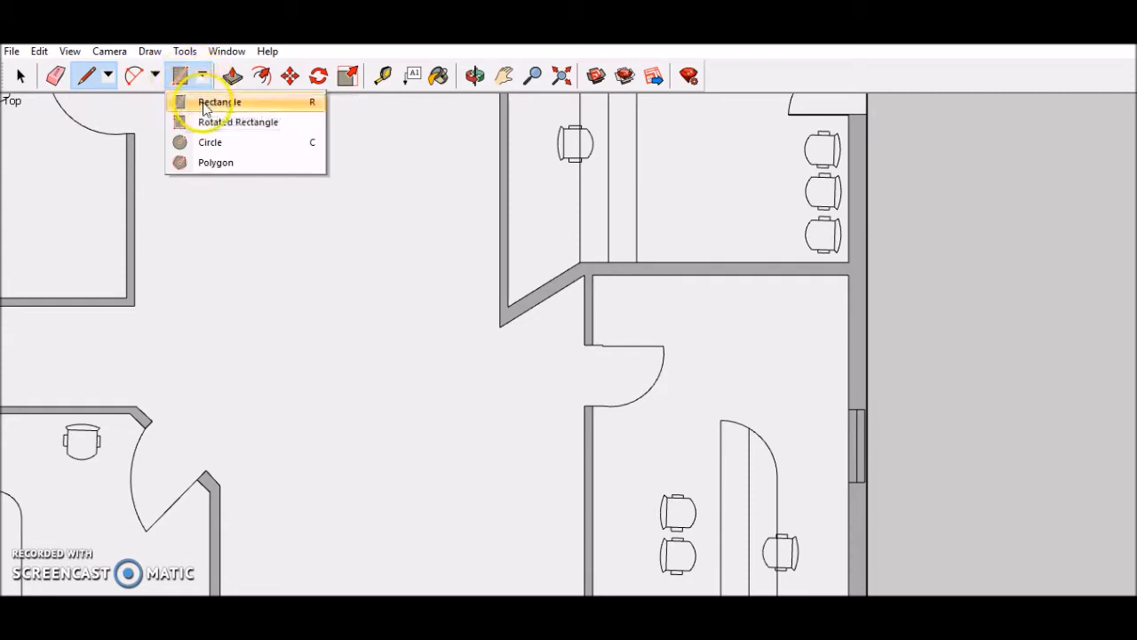
click(206, 104)
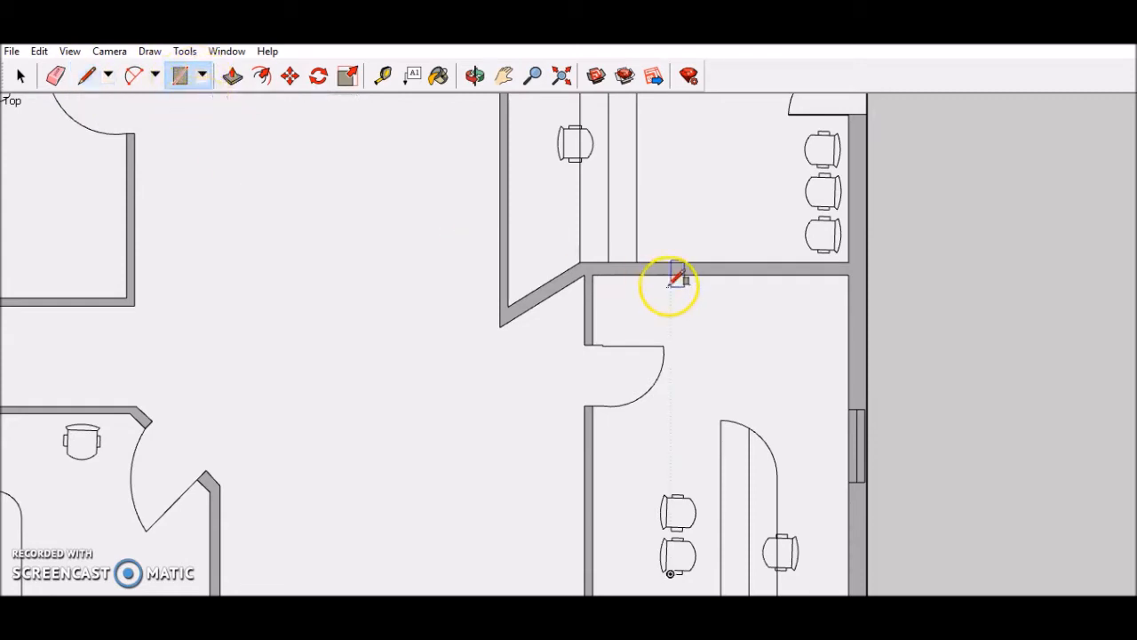
click(719, 275)
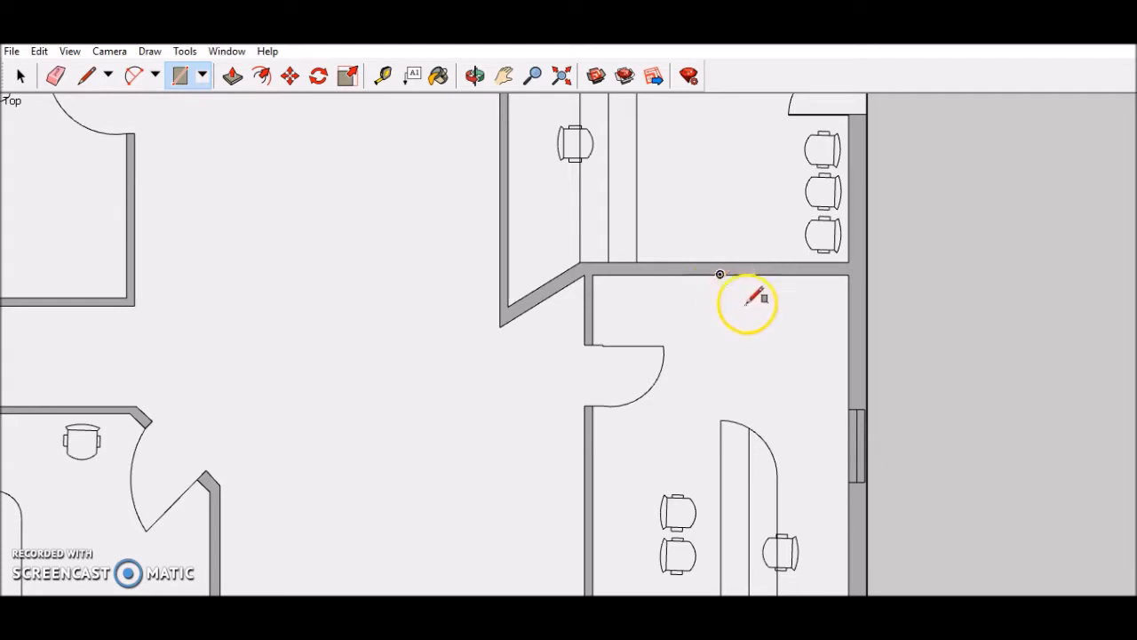
click(818, 310)
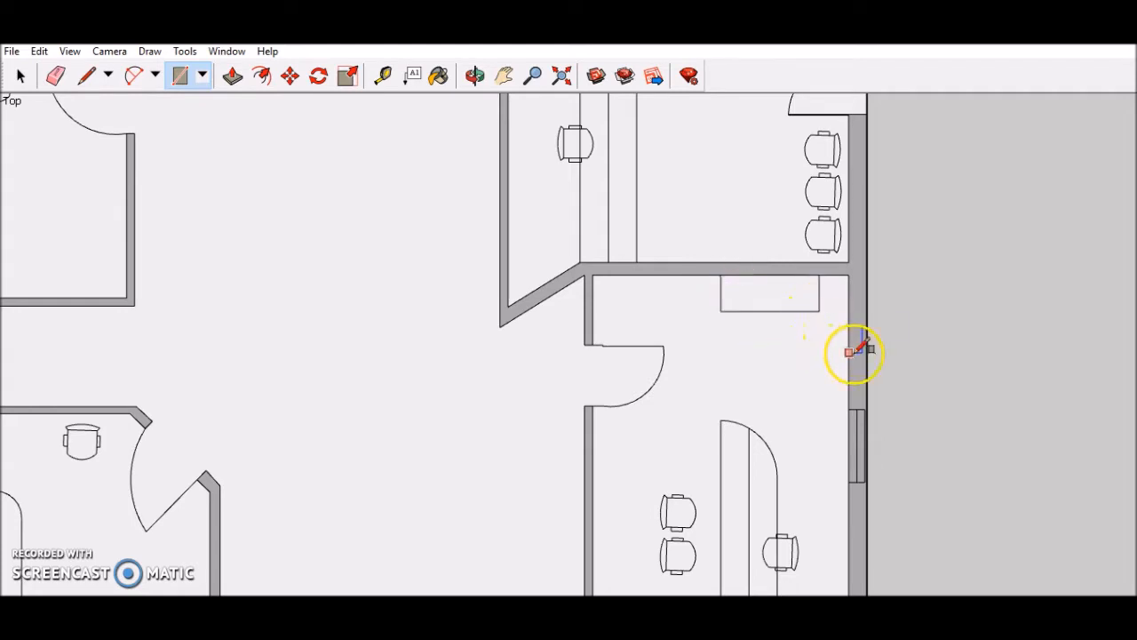
click(849, 514)
click(830, 573)
- Draw two rectangular cabinets against the lower-left room's bottom wall, one between the tables and one near the bottom-right chair
click(504, 76)
drag(373, 390, 795, 178)
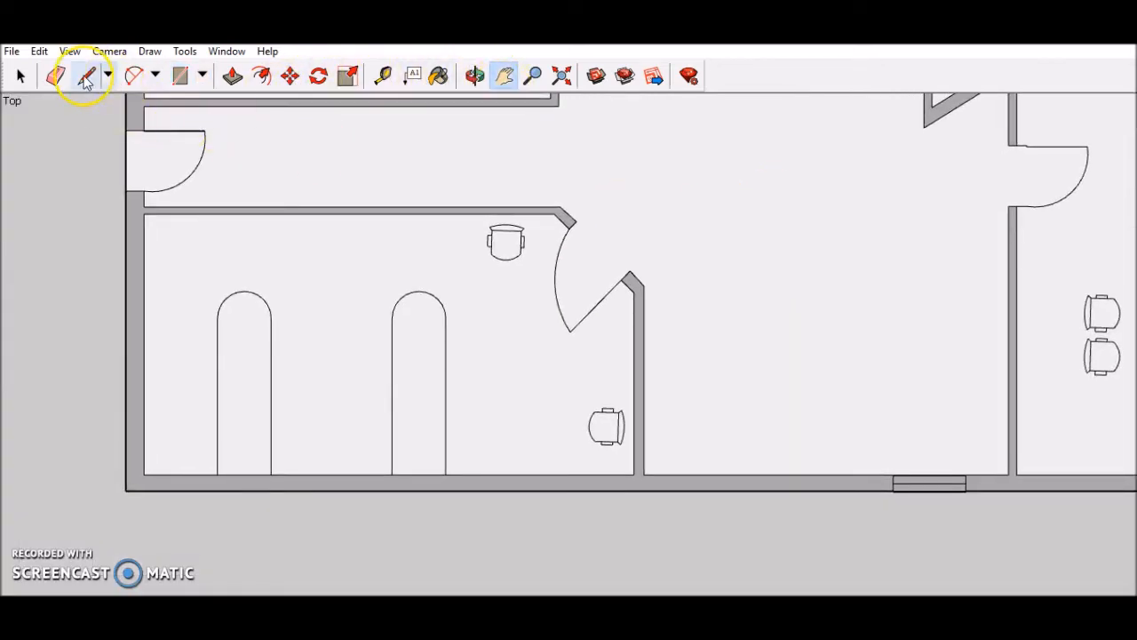
click(202, 76)
click(191, 101)
click(305, 469)
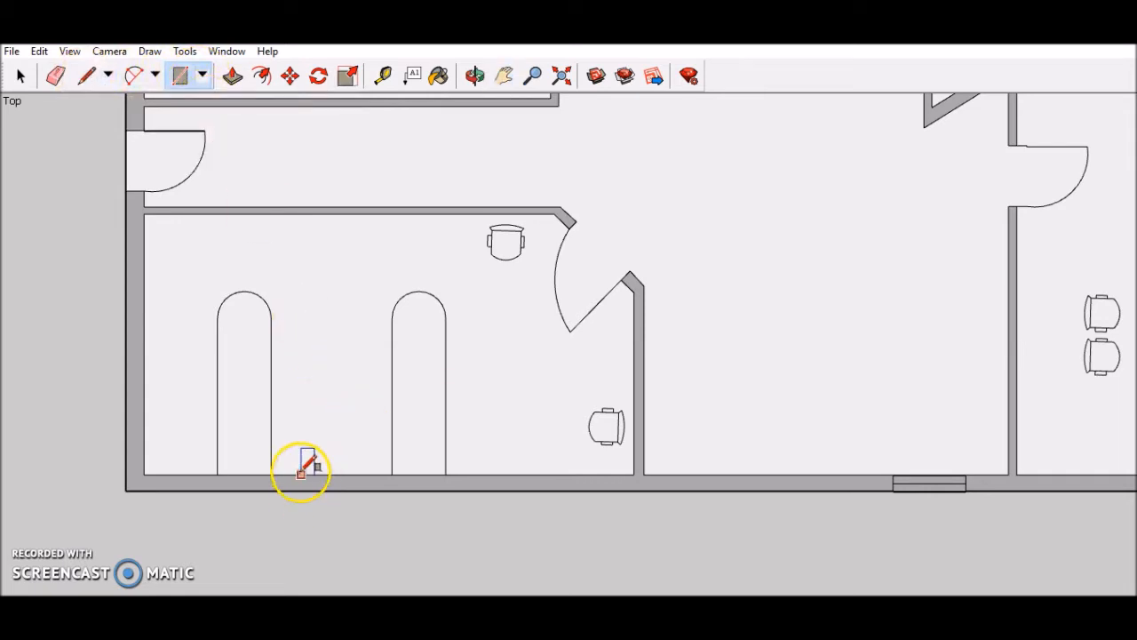
click(348, 449)
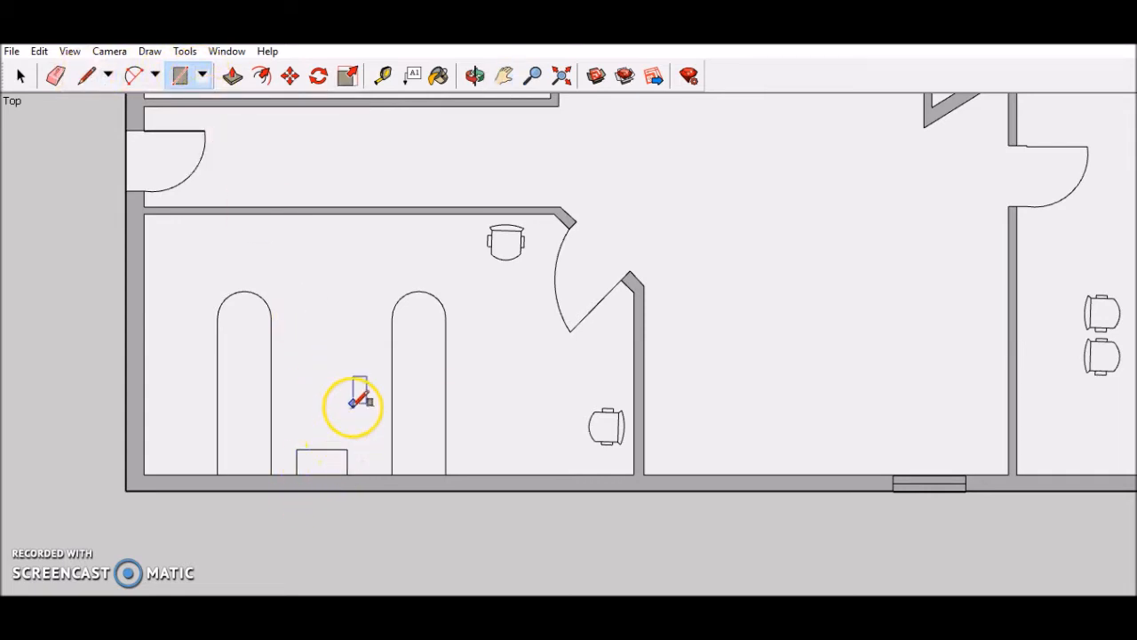
click(504, 474)
click(567, 453)
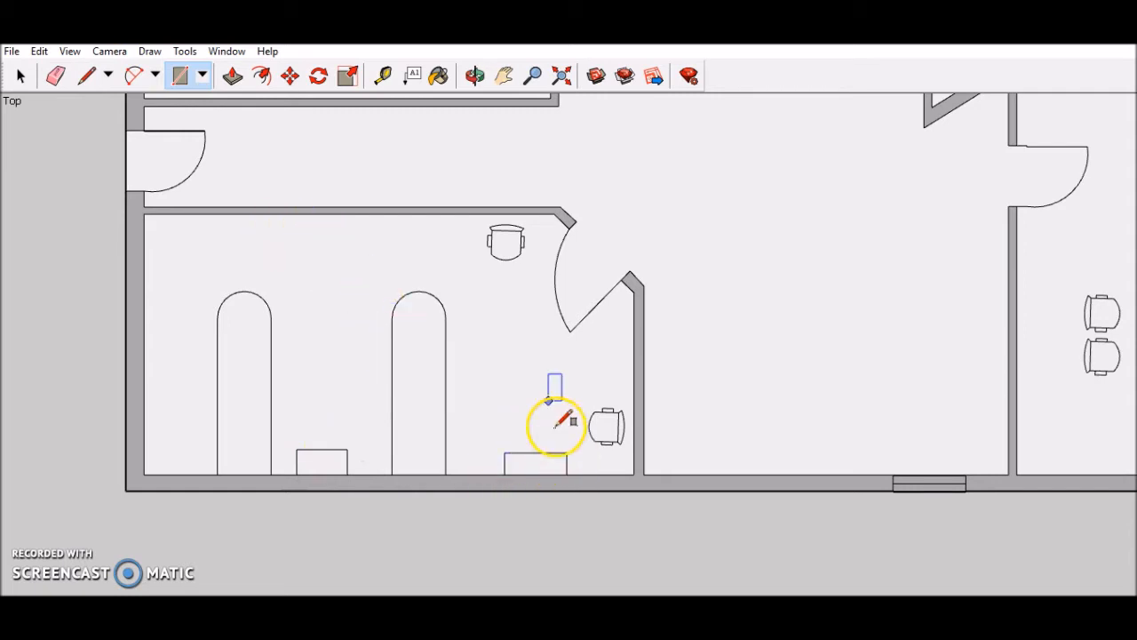
- Draw two rectangular cabinets against the bottom wall of the middle-left room, one near each end
click(505, 78)
drag(507, 145, 467, 269)
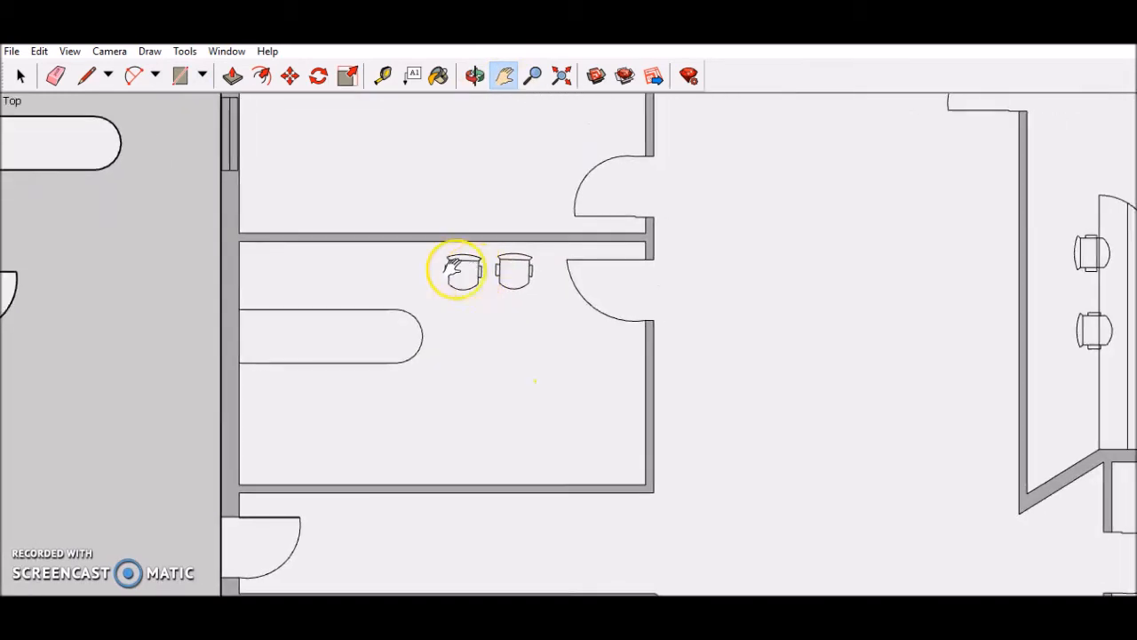
click(186, 76)
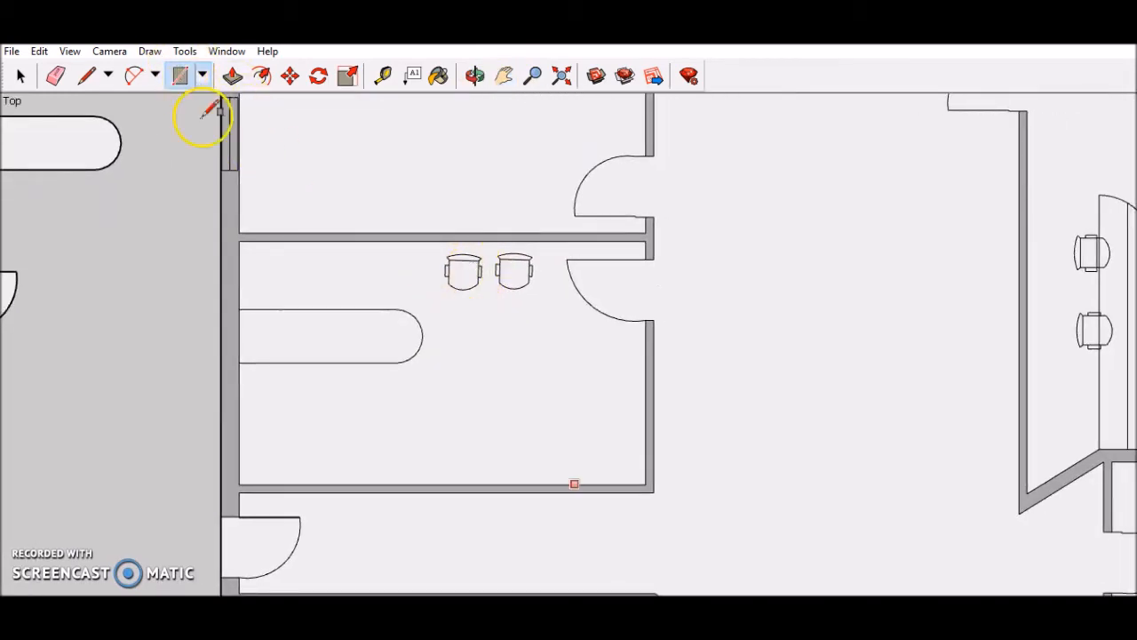
click(296, 483)
click(363, 462)
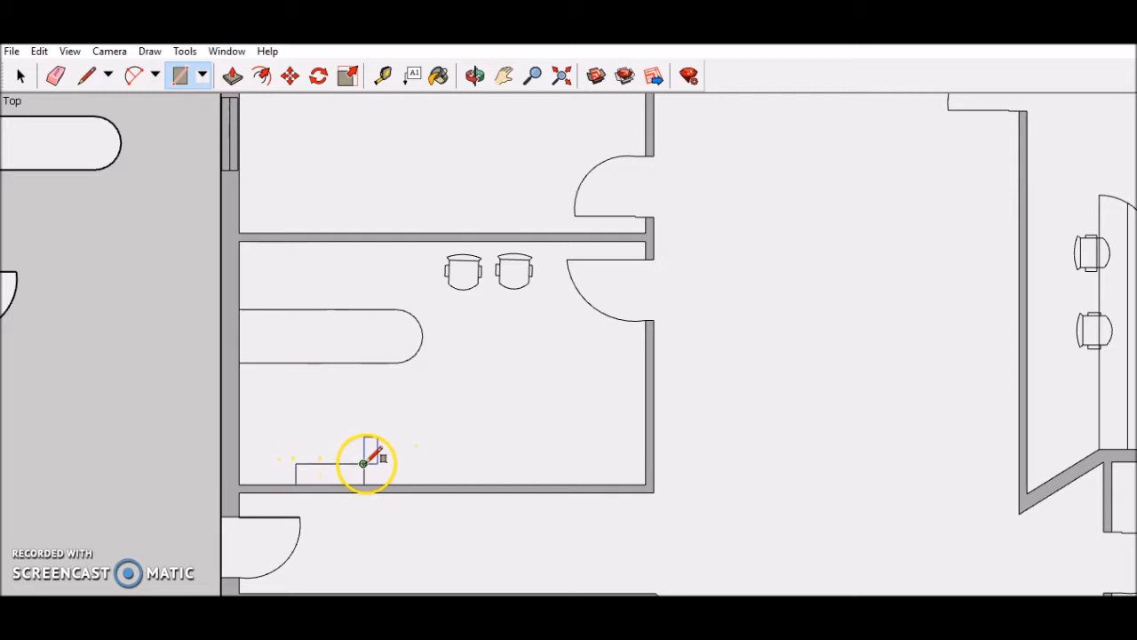
click(523, 484)
click(603, 463)
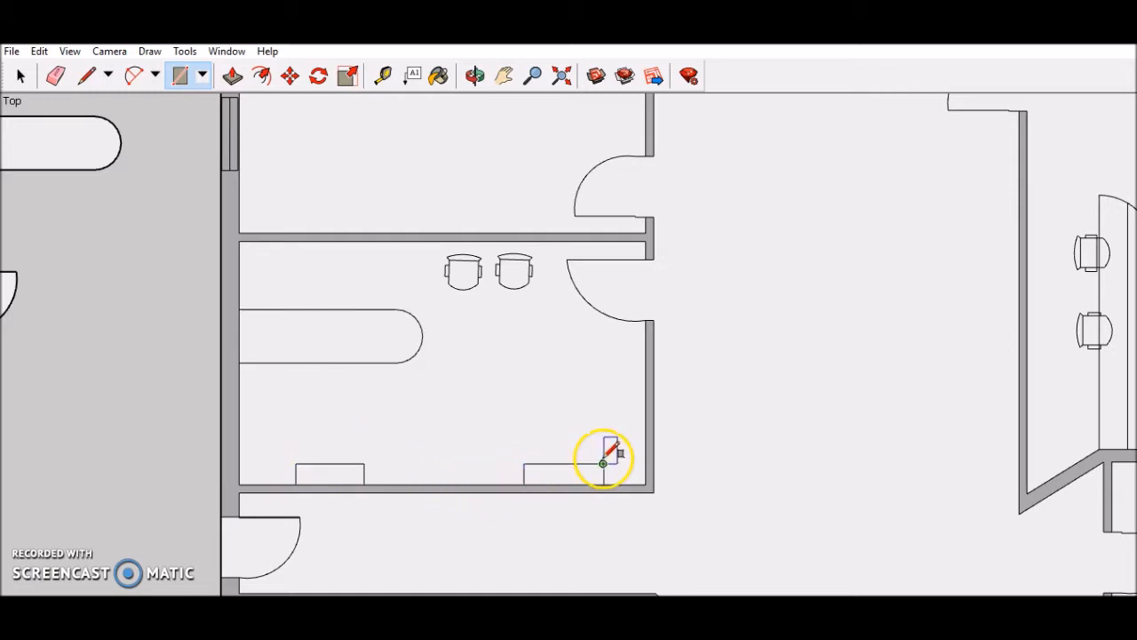
- Copy the middle-left room's two cabinets into the room above, placing them against its bottom wall clear of the door swing
click(504, 75)
drag(469, 165, 523, 327)
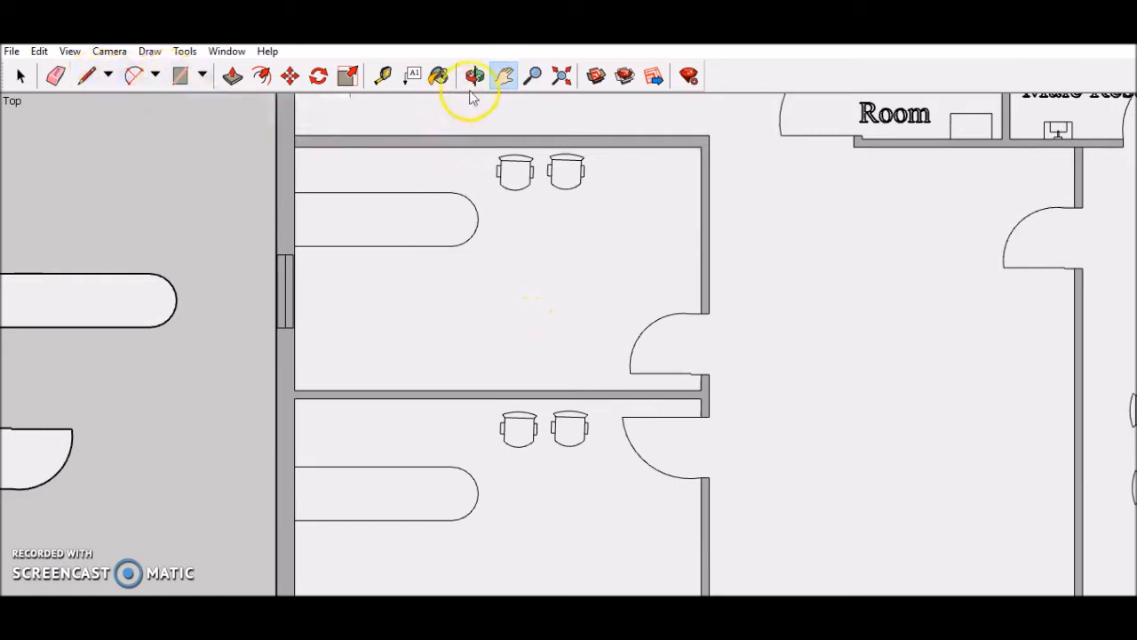
scroll(495, 229, down, 2)
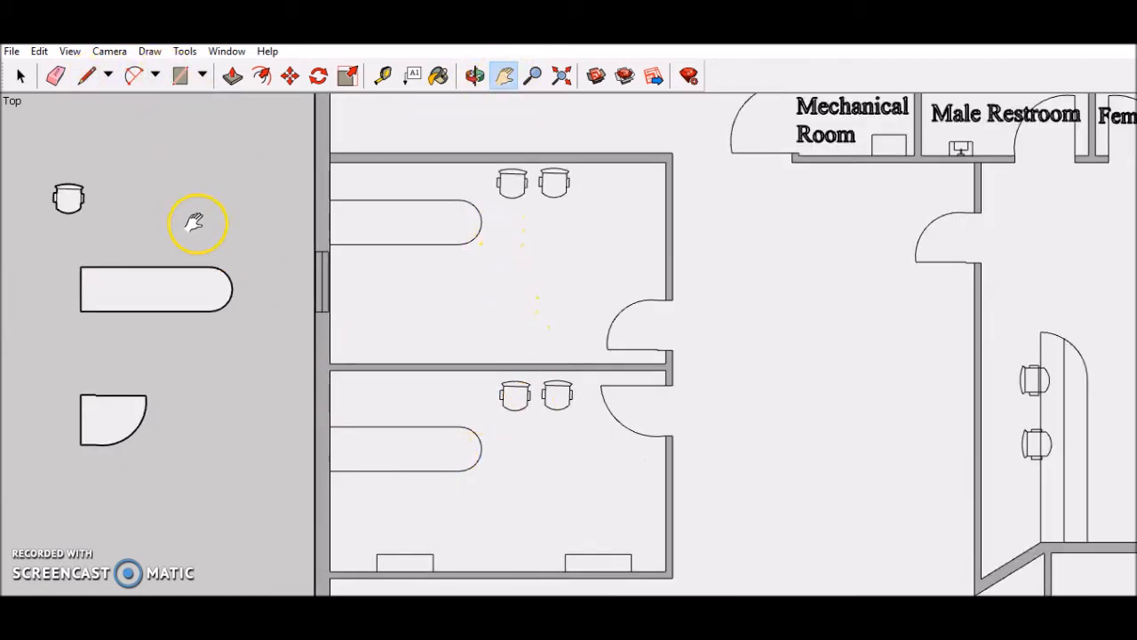
click(22, 78)
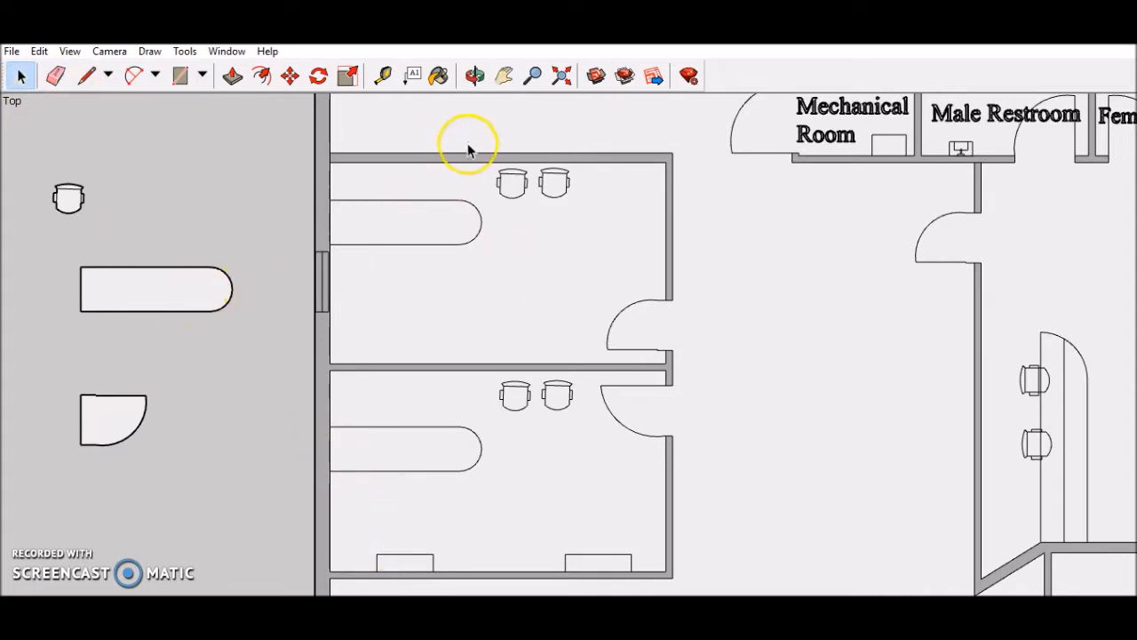
click(504, 75)
drag(808, 376, 749, 383)
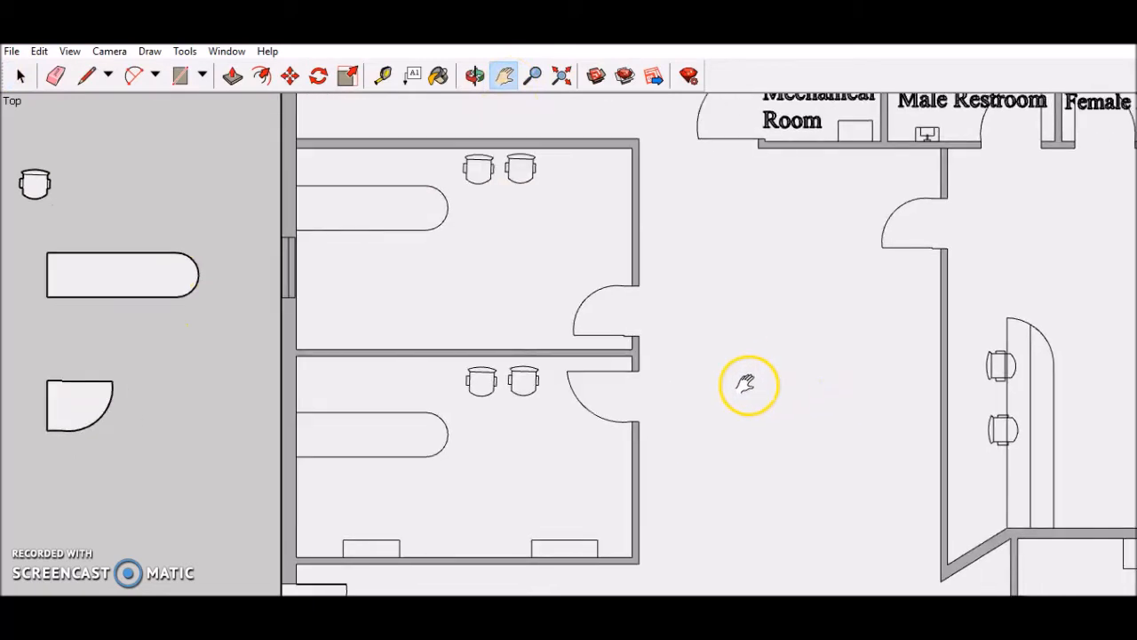
click(10, 84)
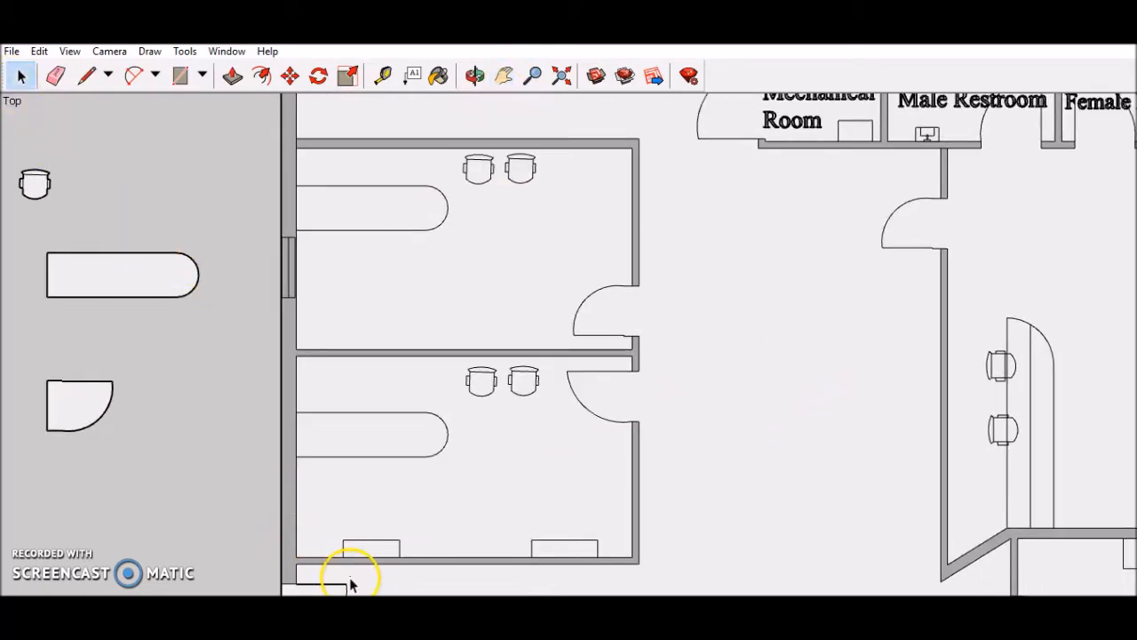
click(369, 551)
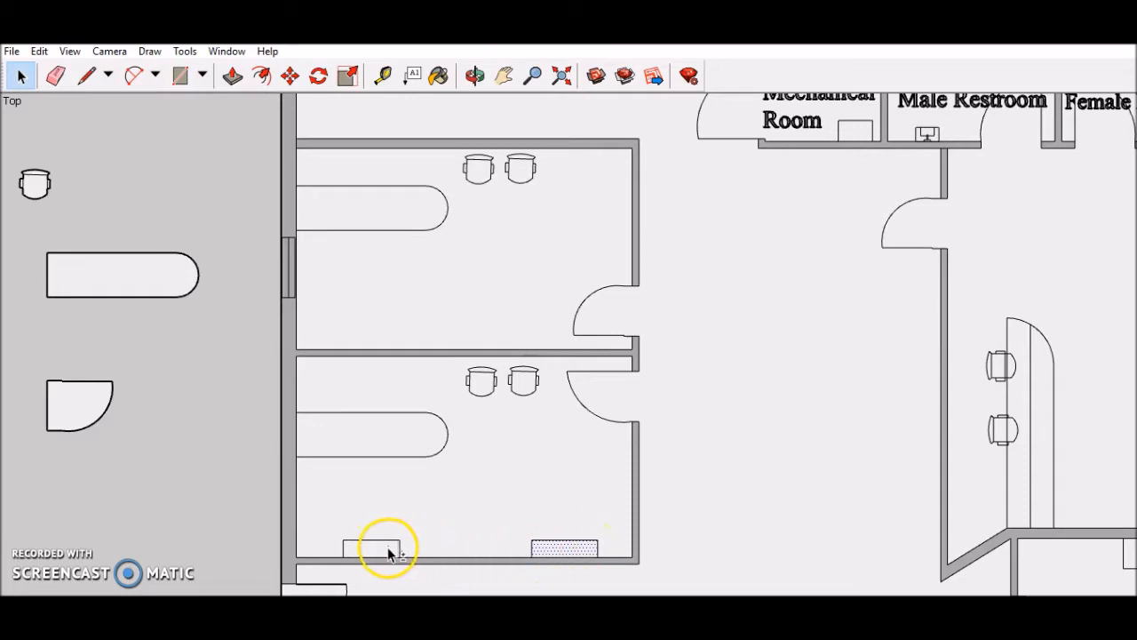
key(m)
key(ctrl)
click(343, 557)
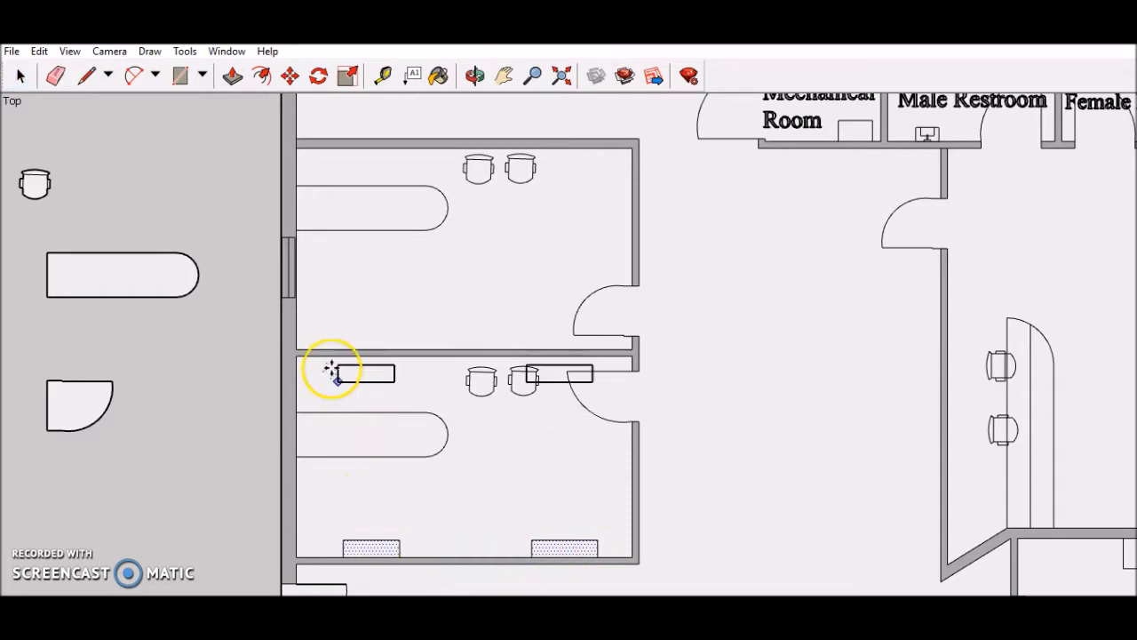
click(311, 349)
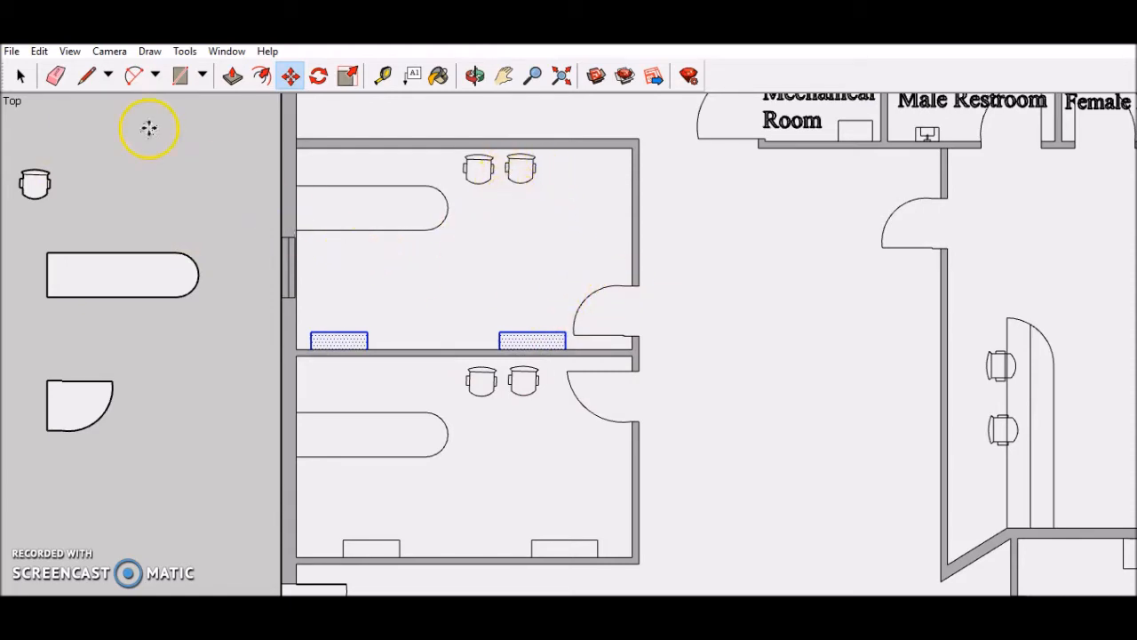
click(20, 75)
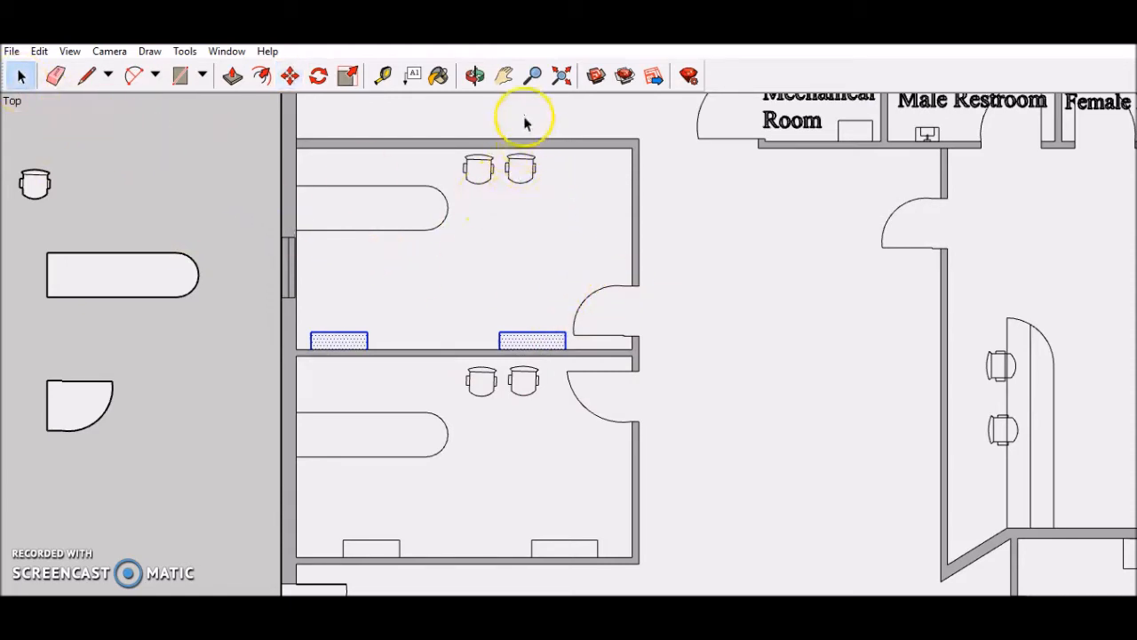
- Draw two upright rectangular cabinets on the central hall side of the reception partition wall, one above the other
click(505, 76)
drag(773, 261, 459, 123)
drag(559, 388, 723, 488)
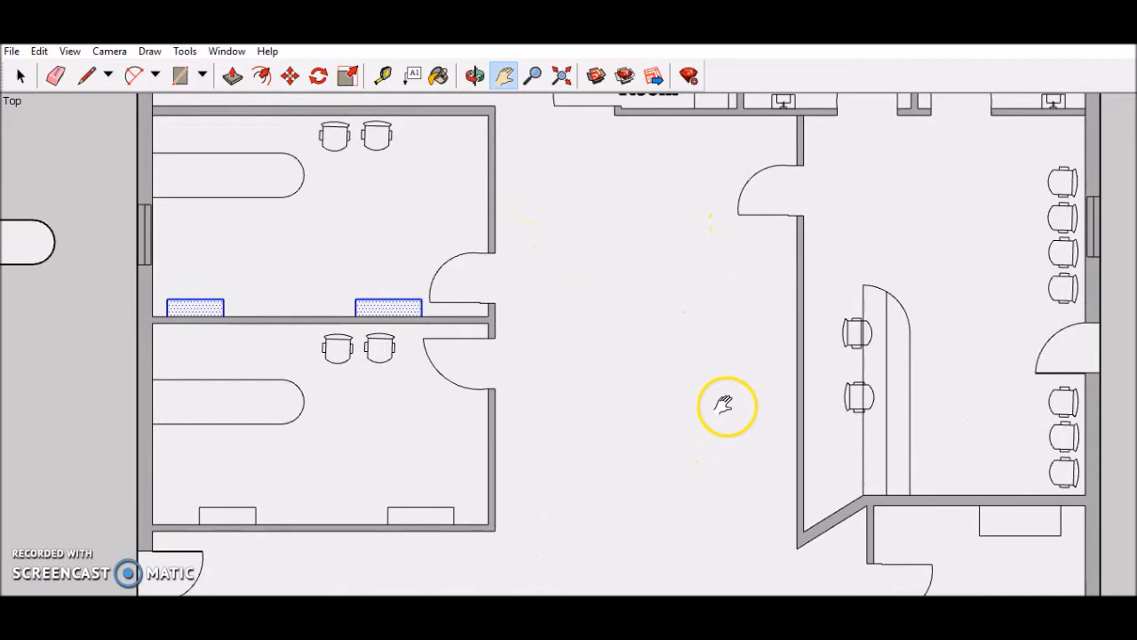
drag(726, 400, 657, 389)
click(202, 74)
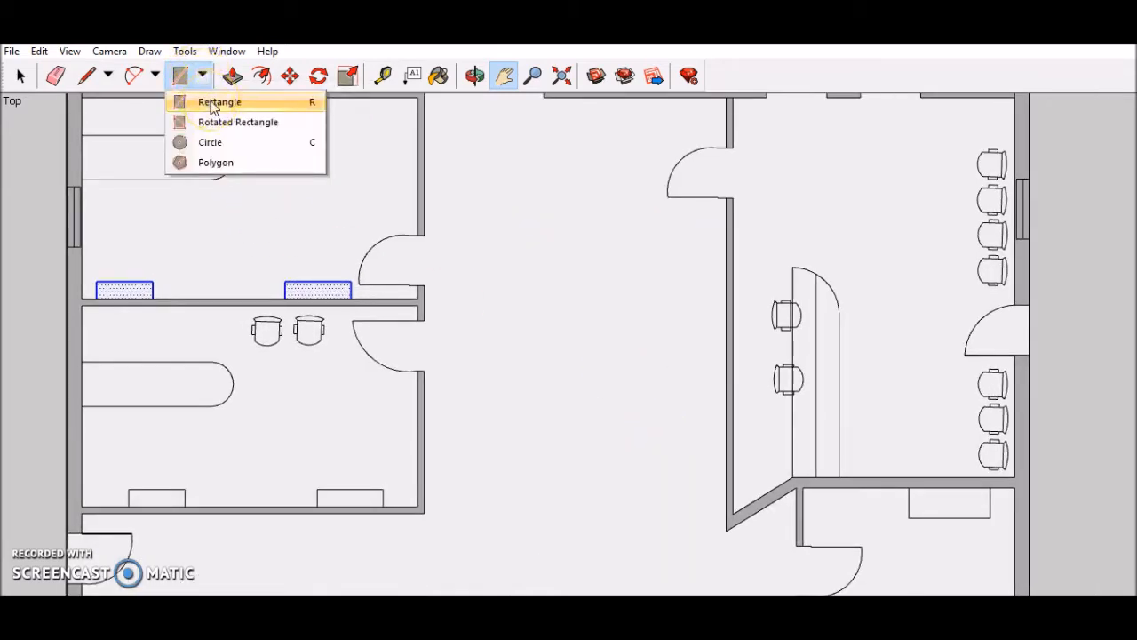
click(215, 103)
click(726, 287)
click(702, 371)
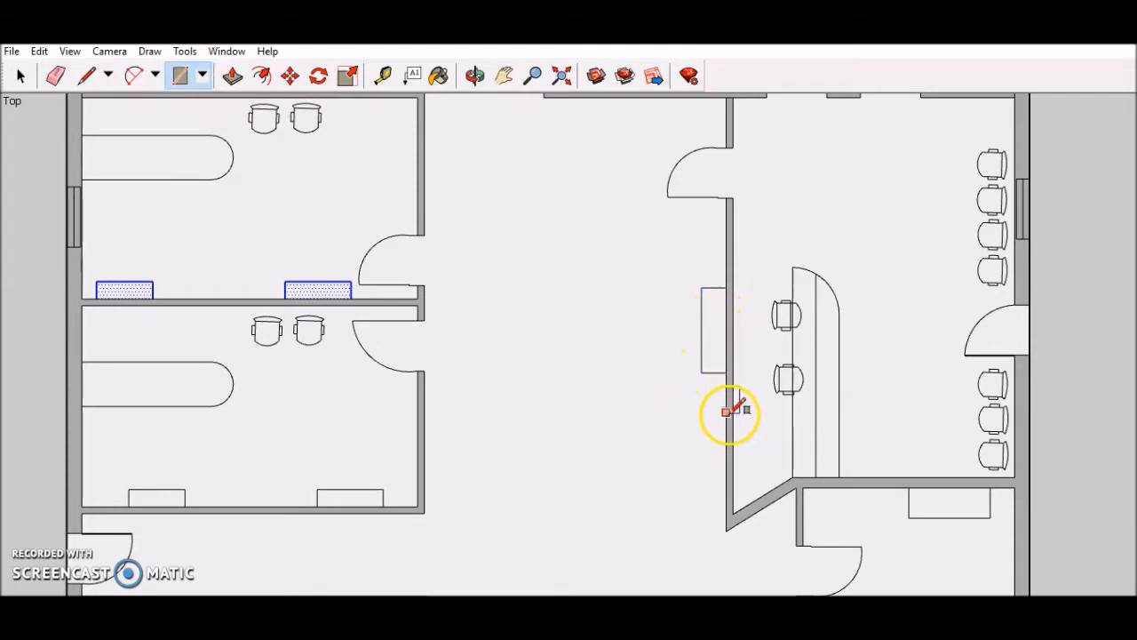
click(726, 428)
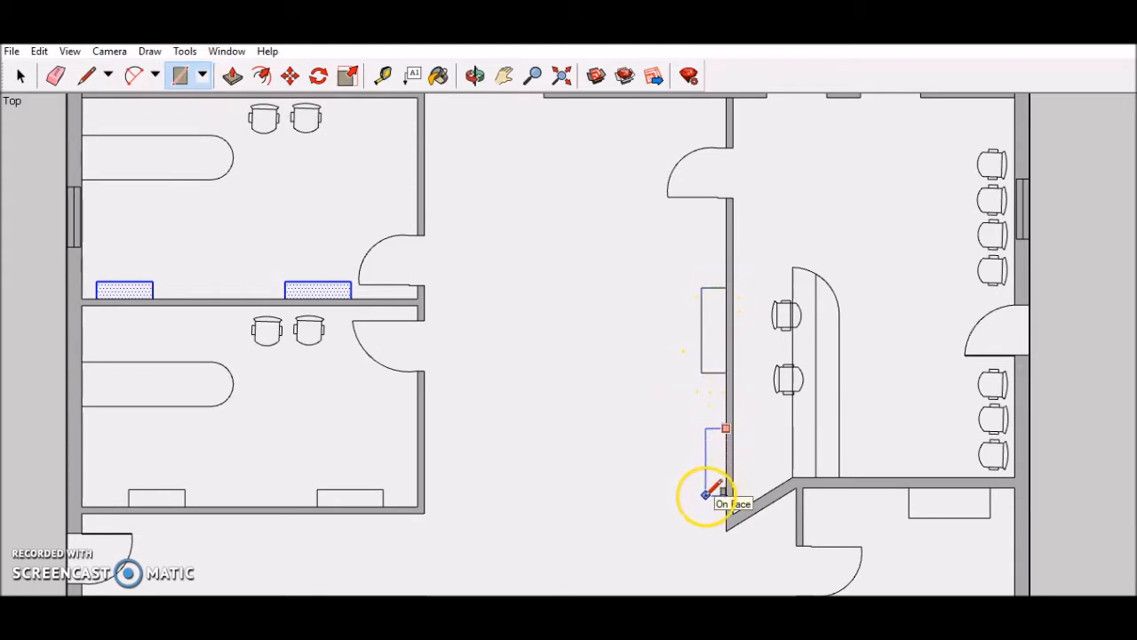
click(703, 506)
- Draw three rectangular cabinets in the top-left corridor, two on the outer wall either side of the window and one on the opposite wall
click(504, 75)
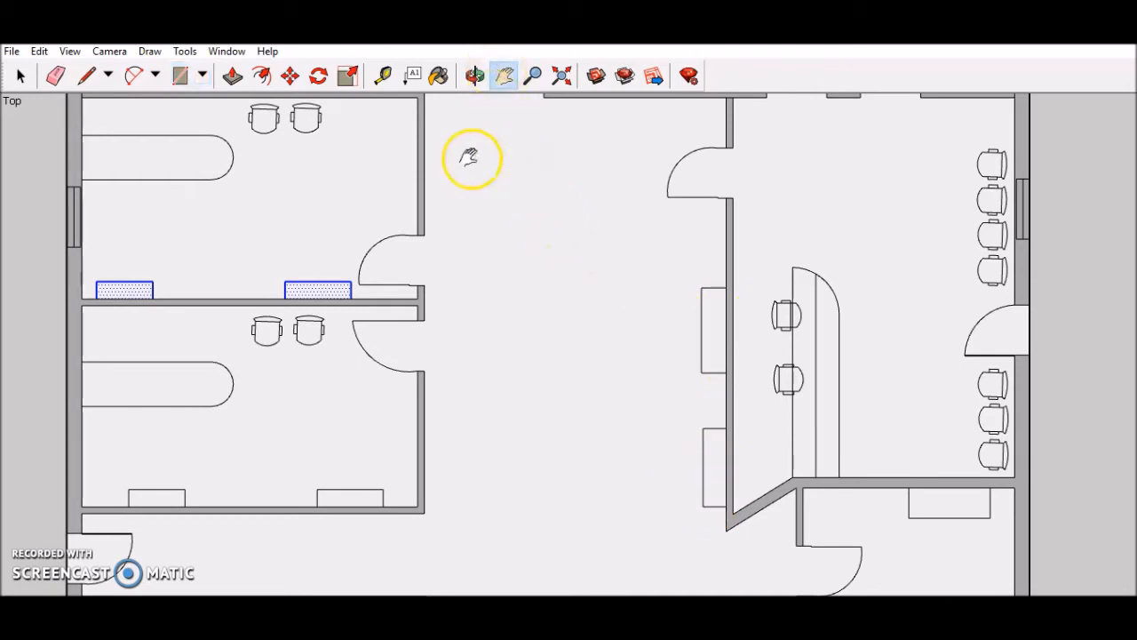
drag(472, 157, 749, 426)
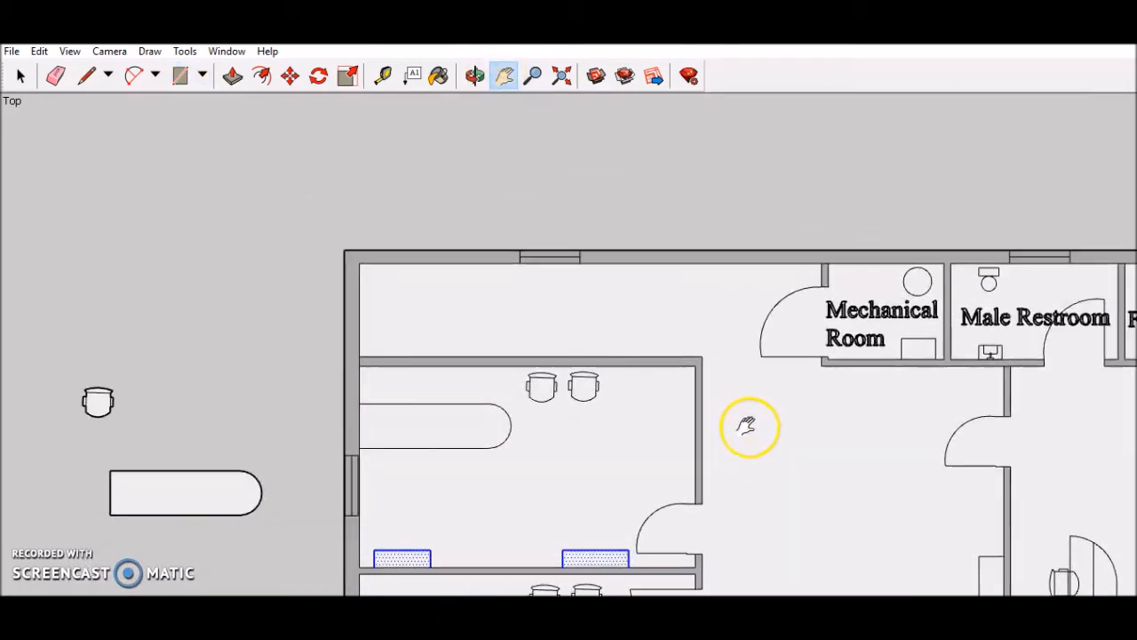
click(180, 75)
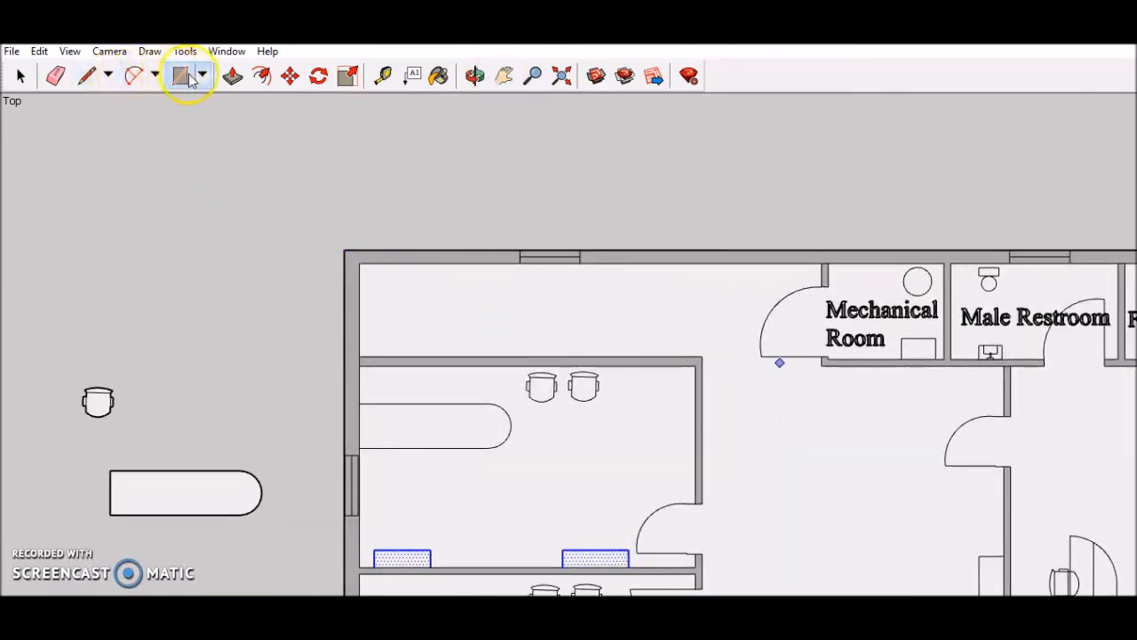
click(411, 263)
click(495, 290)
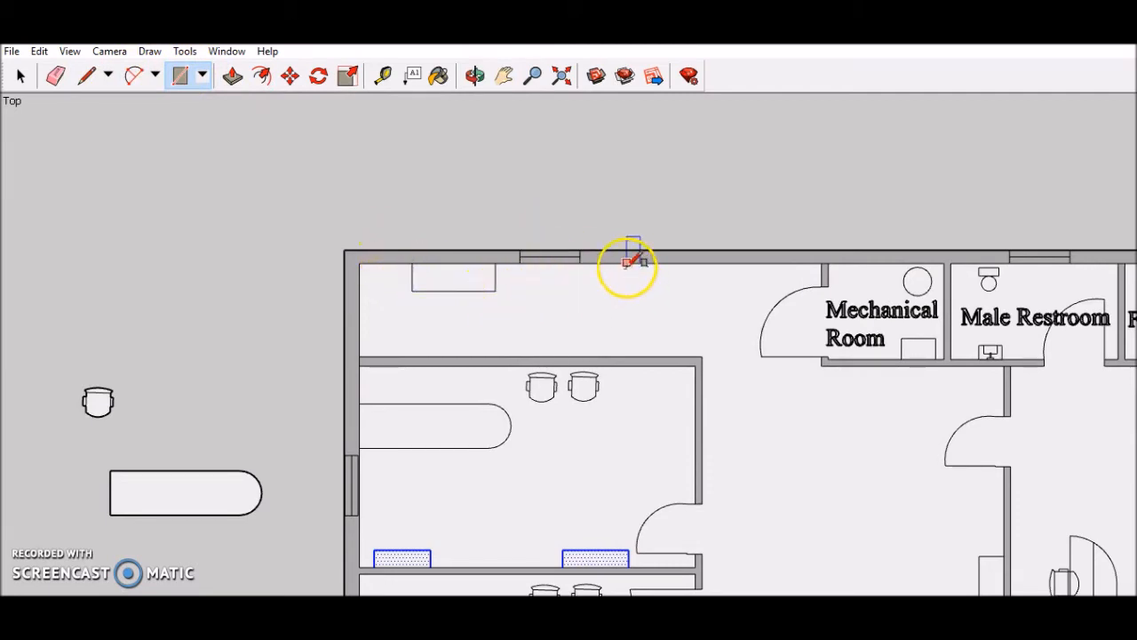
click(622, 263)
click(685, 290)
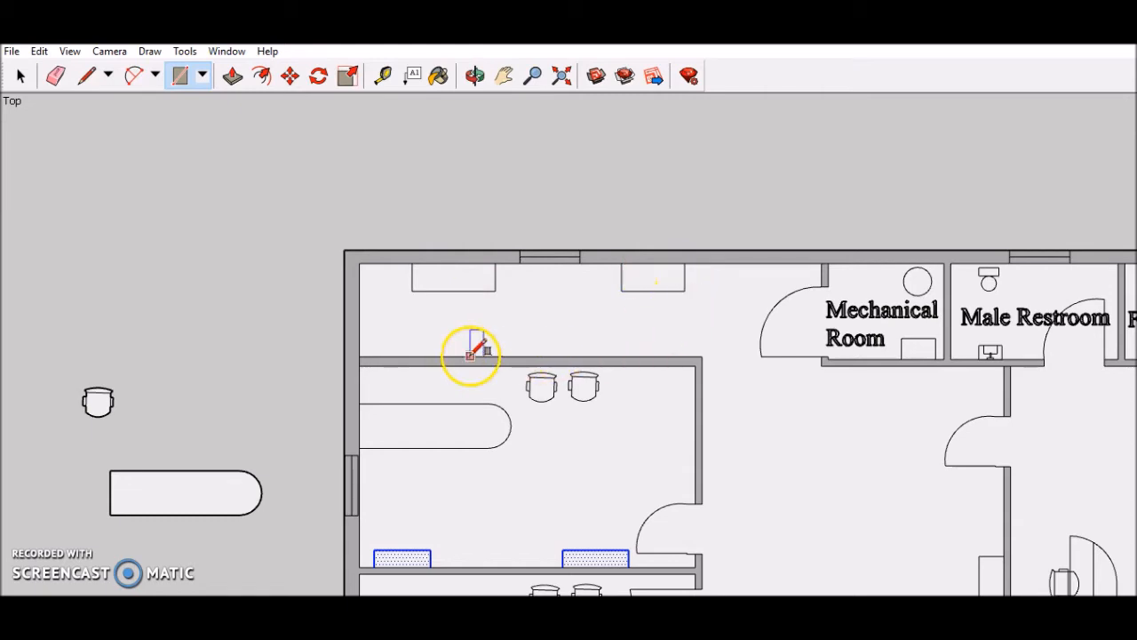
click(520, 356)
click(589, 334)
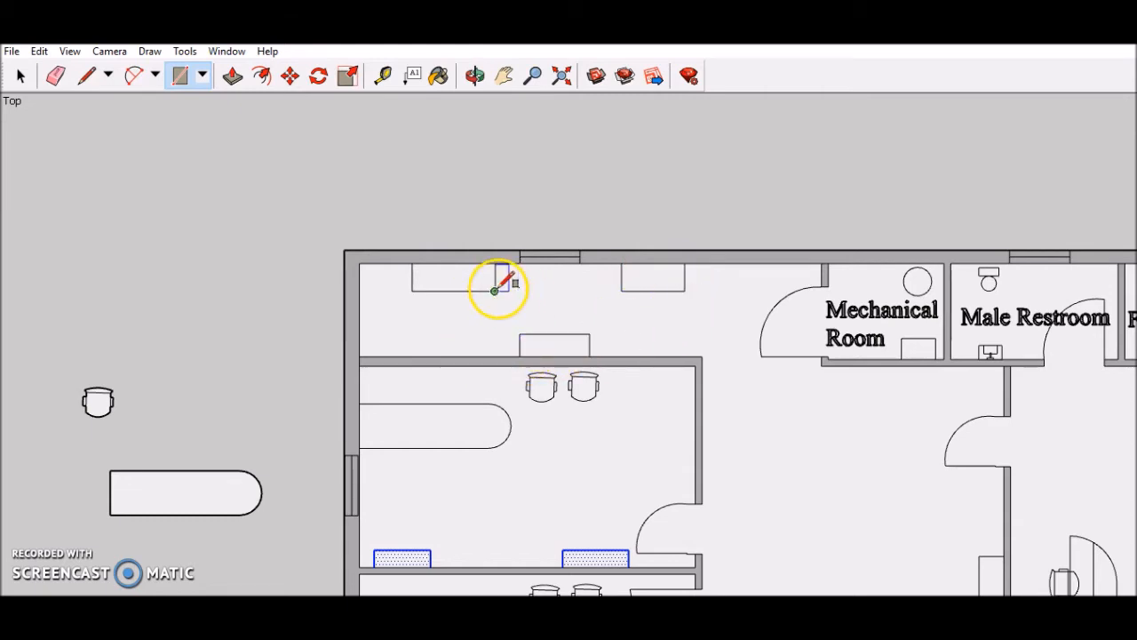
- Review the whole floor plan against the assignment's list of required rooms, objects and labels
click(16, 86)
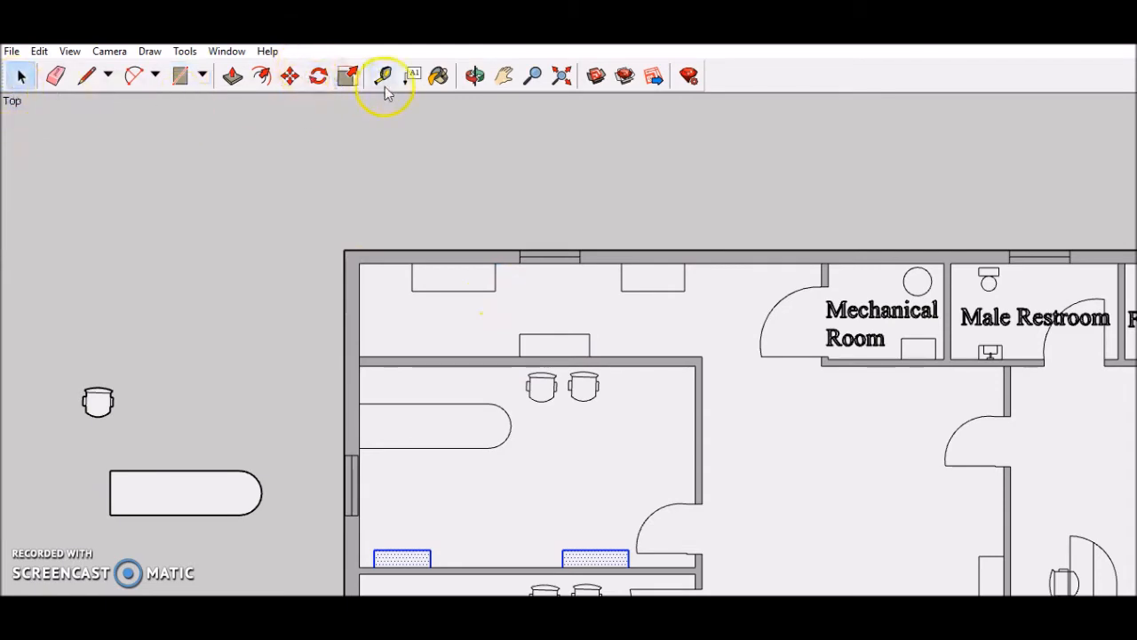
click(508, 80)
scroll(864, 482, down, 3)
drag(858, 497, 642, 299)
scroll(692, 385, down, 3)
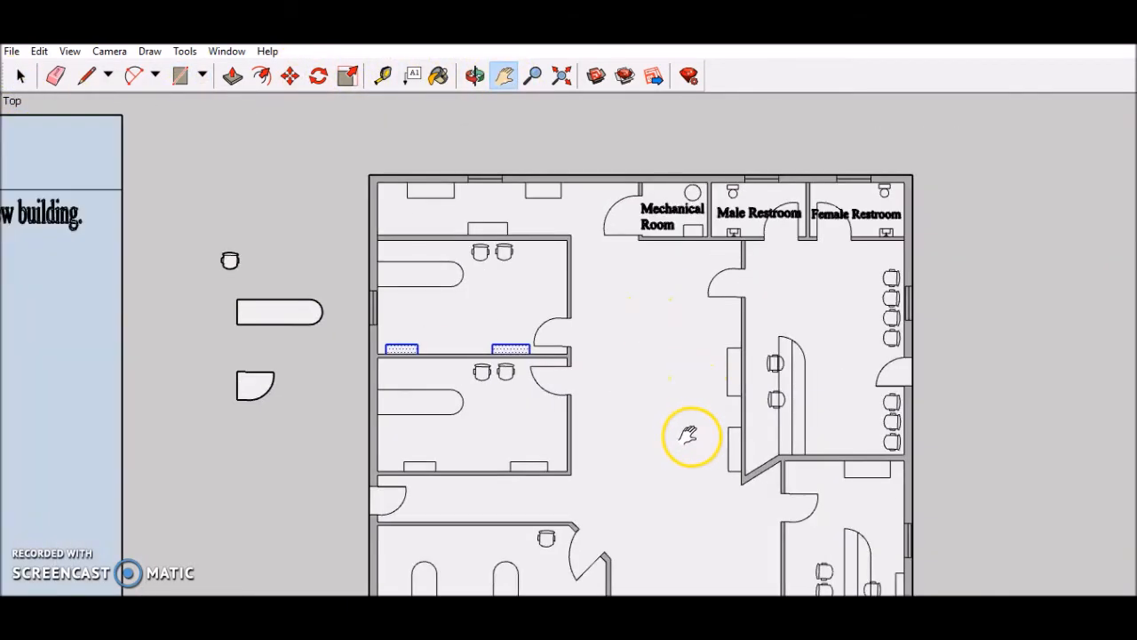
scroll(693, 436, down, 1)
drag(691, 439, 676, 383)
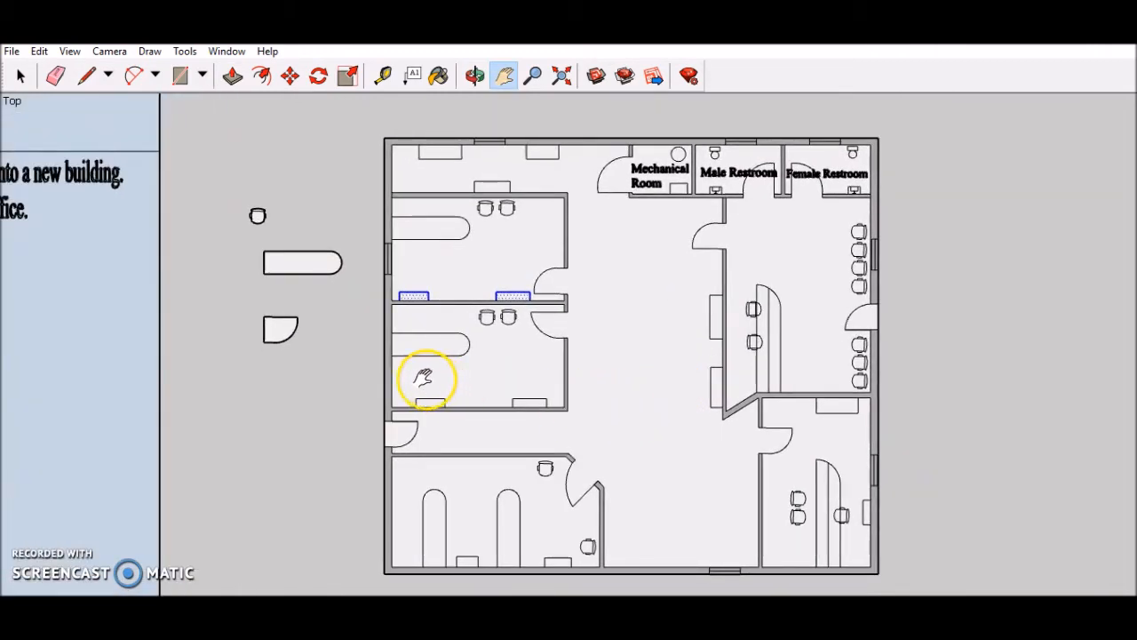
click(21, 76)
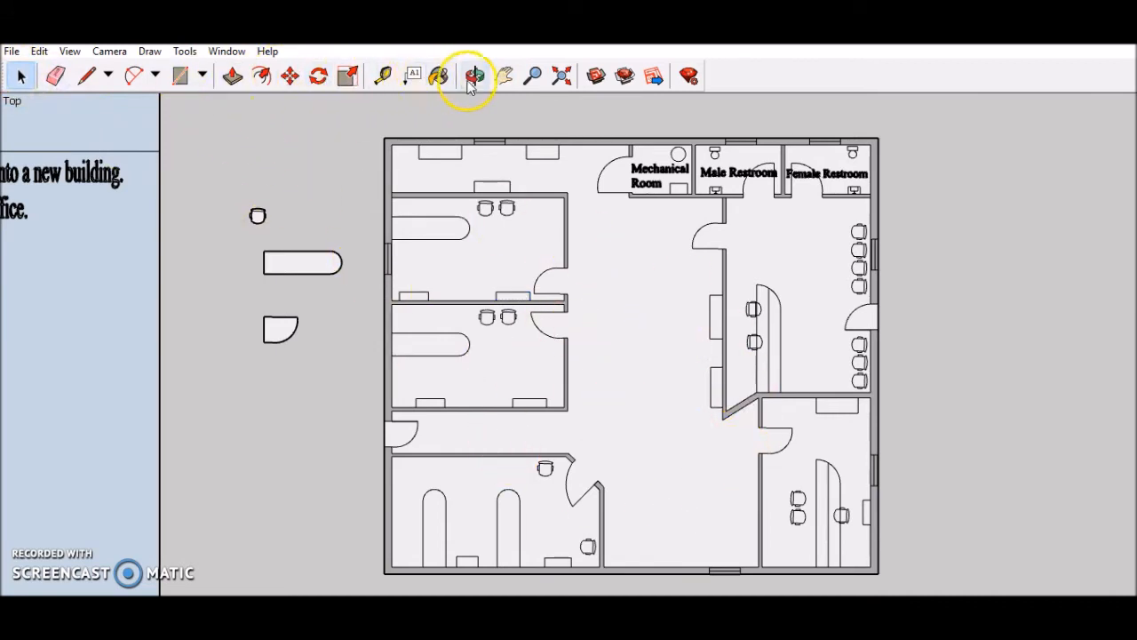
click(504, 76)
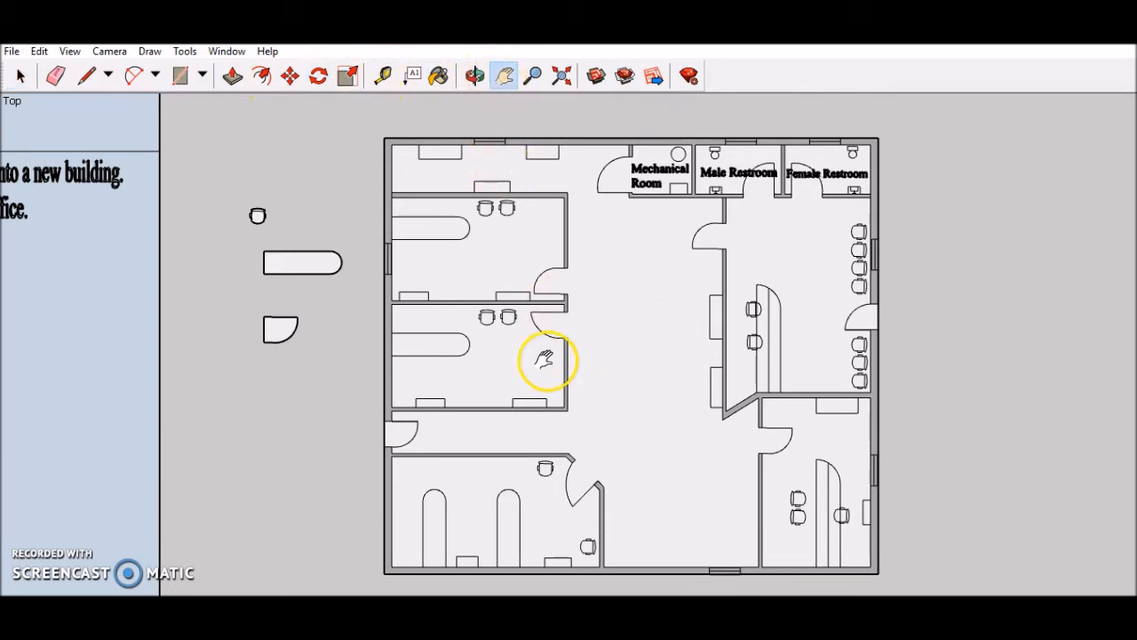
drag(483, 362, 894, 297)
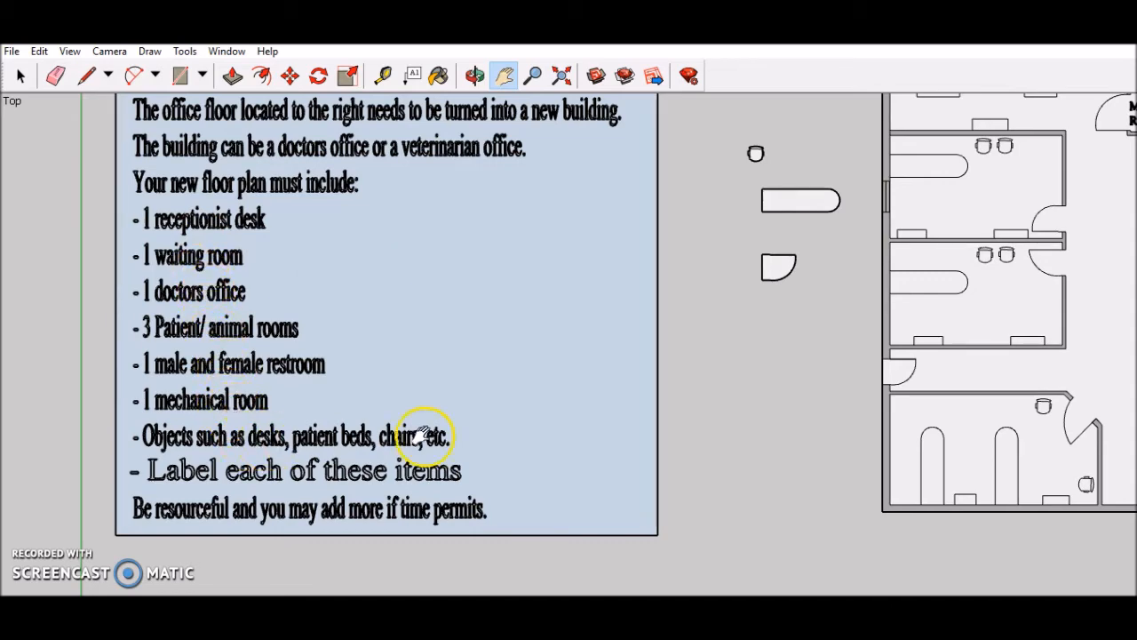
mouse_move(1040, 251)
mouse_down()
mouse_move(483, 363)
mouse_move(756, 246)
mouse_move(906, 214)
mouse_move(894, 222)
mouse_up()
drag(972, 228, 536, 307)
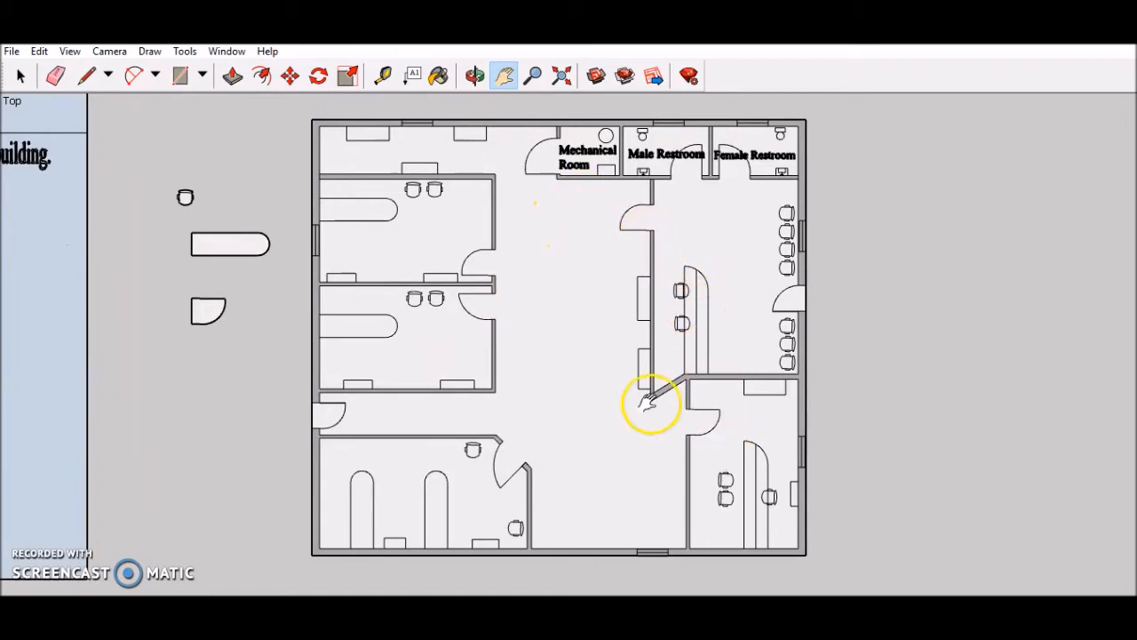
- Delete the spare chair, rounded desk and quarter-round piece lying outside the building beside the instructions
click(23, 79)
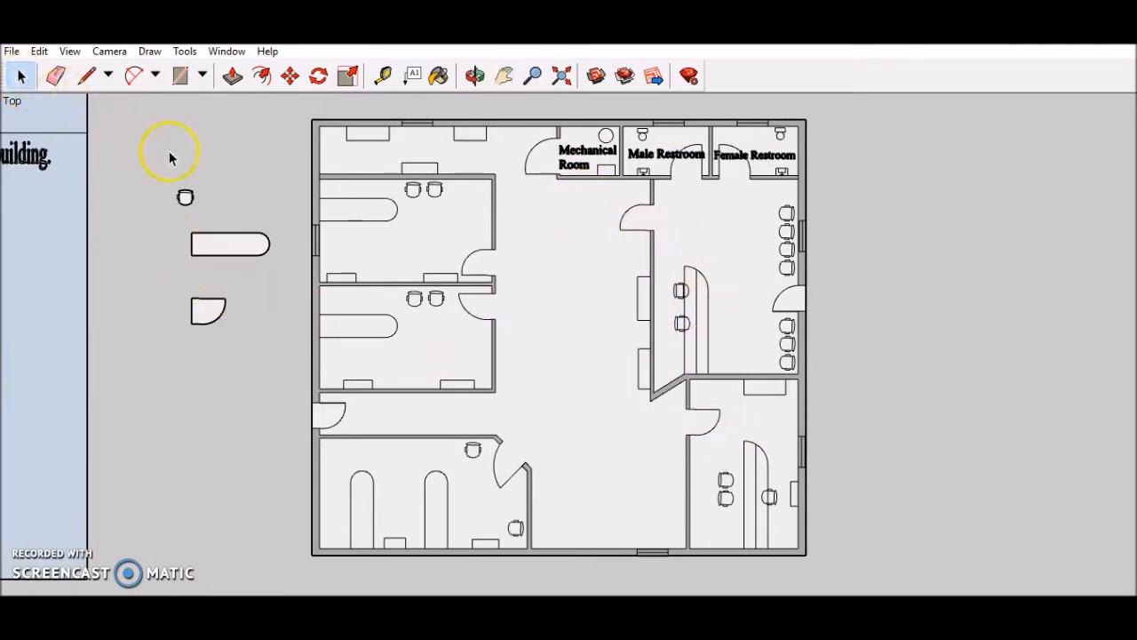
drag(215, 237, 277, 352)
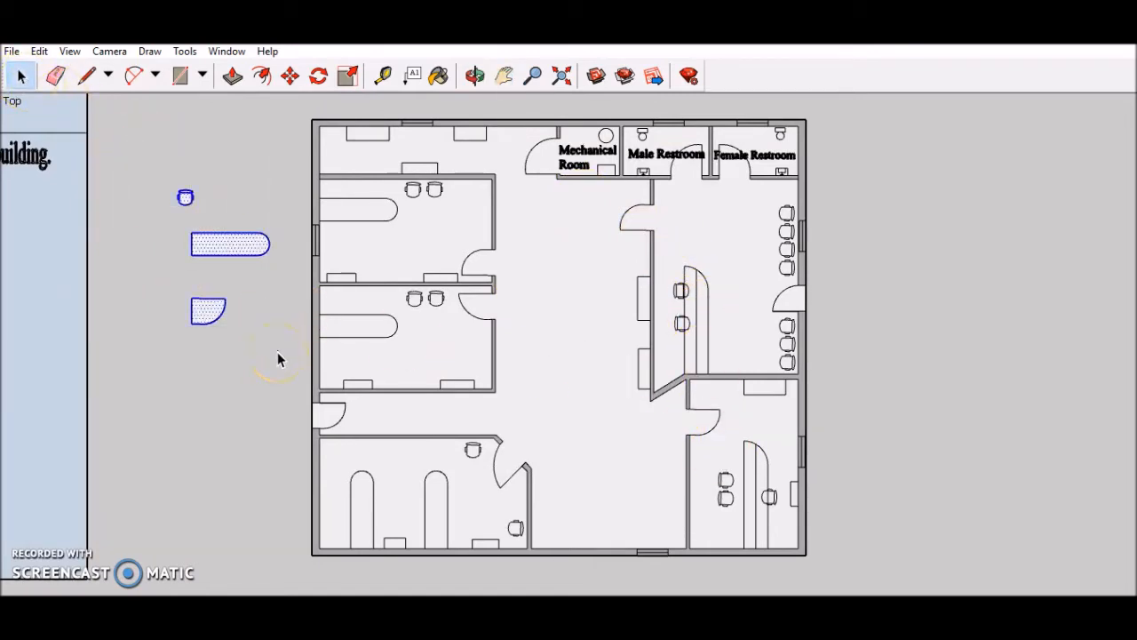
key(Delete)
click(490, 322)
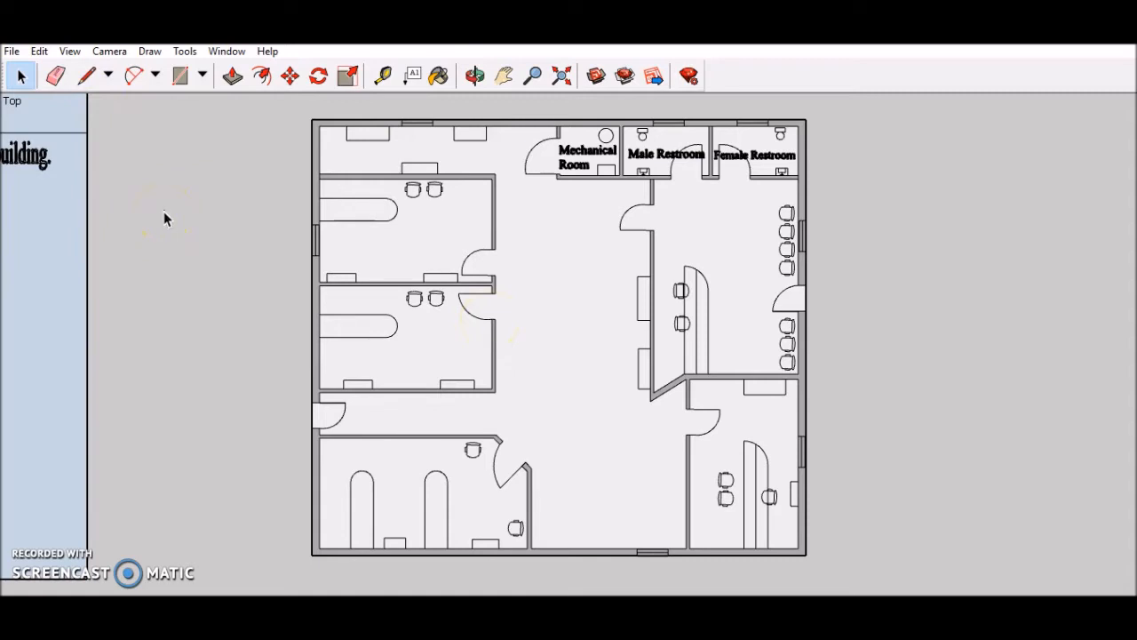
- Start a 3D text label using the Times New Roman font, Regular style and 10" height
click(184, 51)
mouse_move(159, 56)
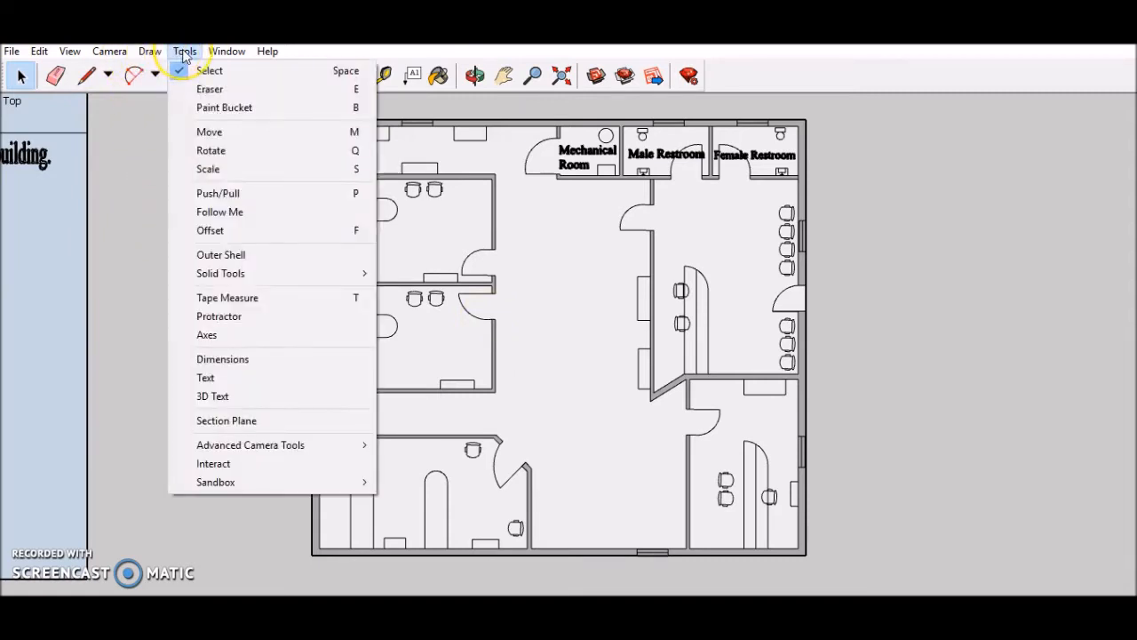
click(223, 396)
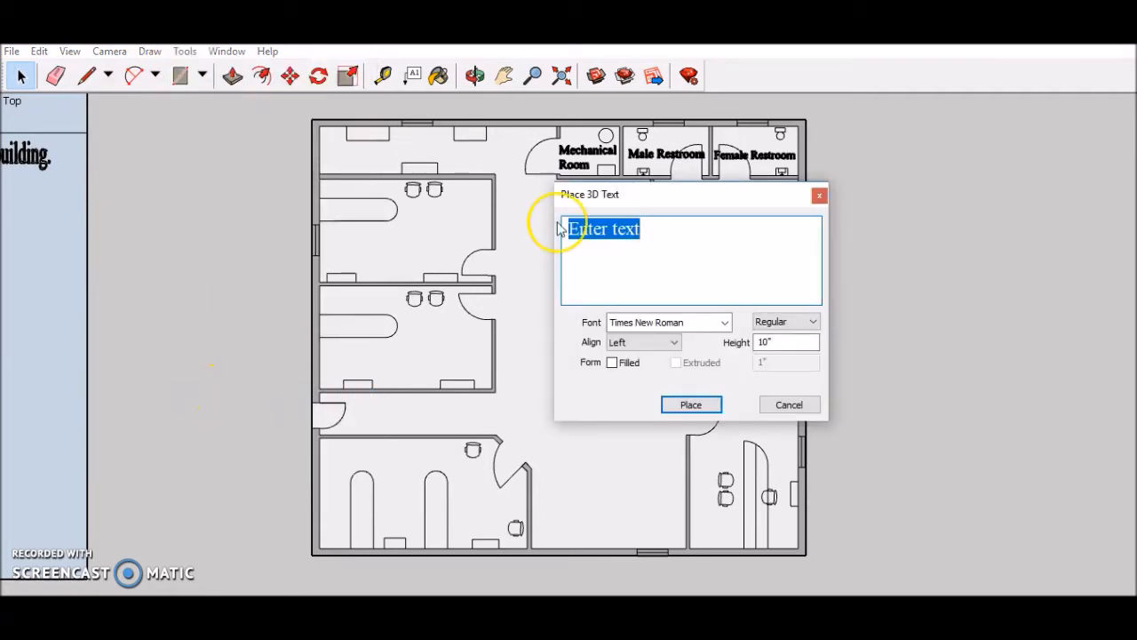
click(725, 322)
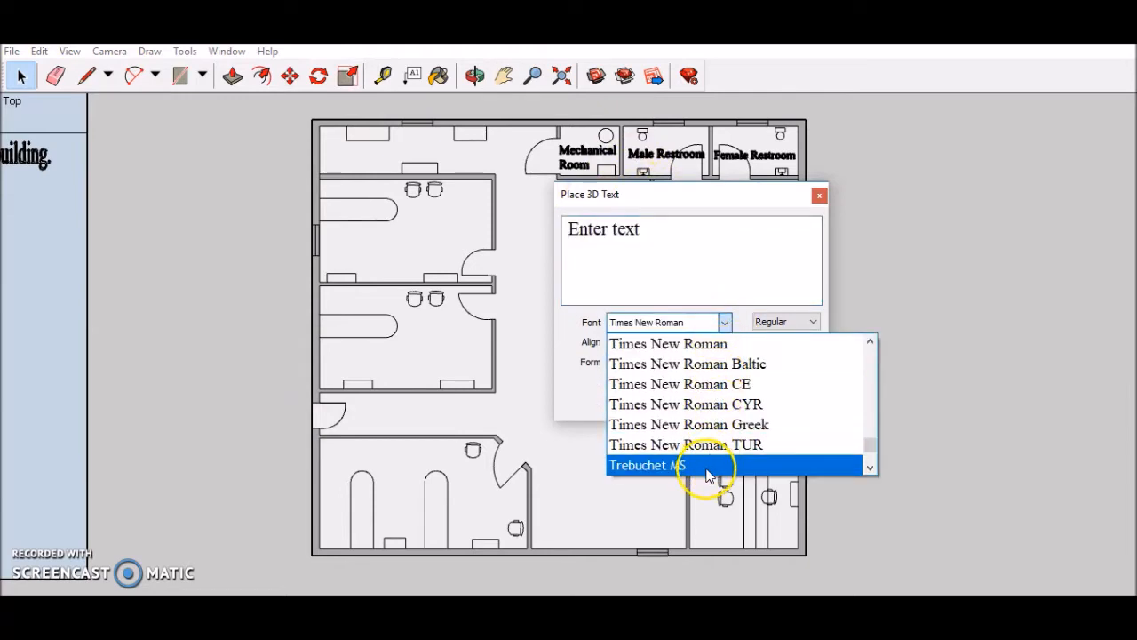
click(711, 344)
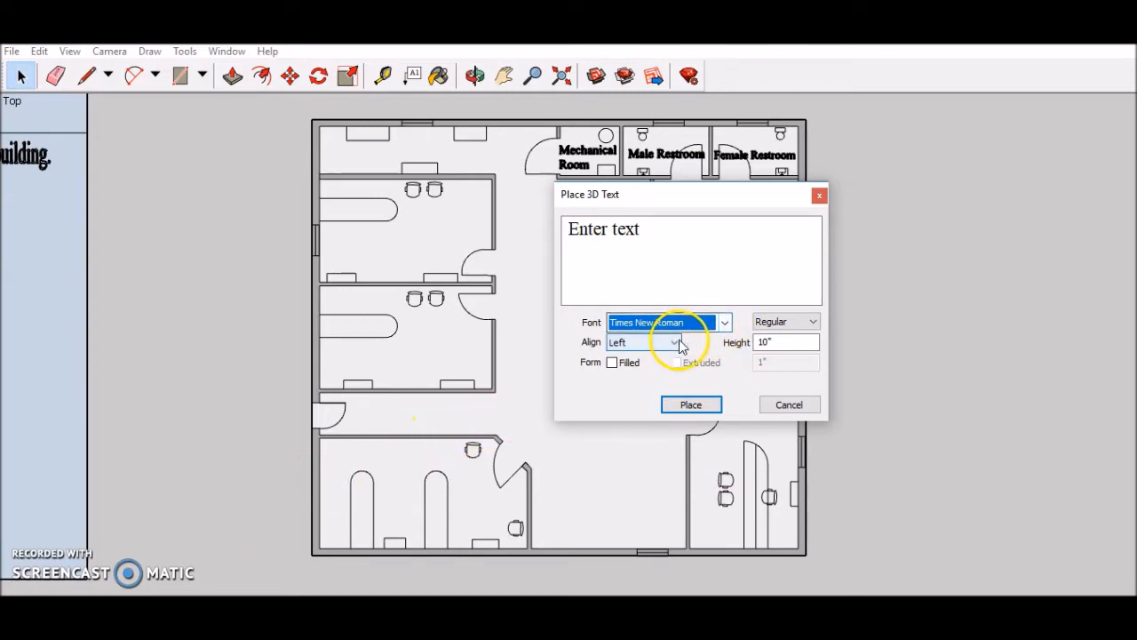
click(786, 342)
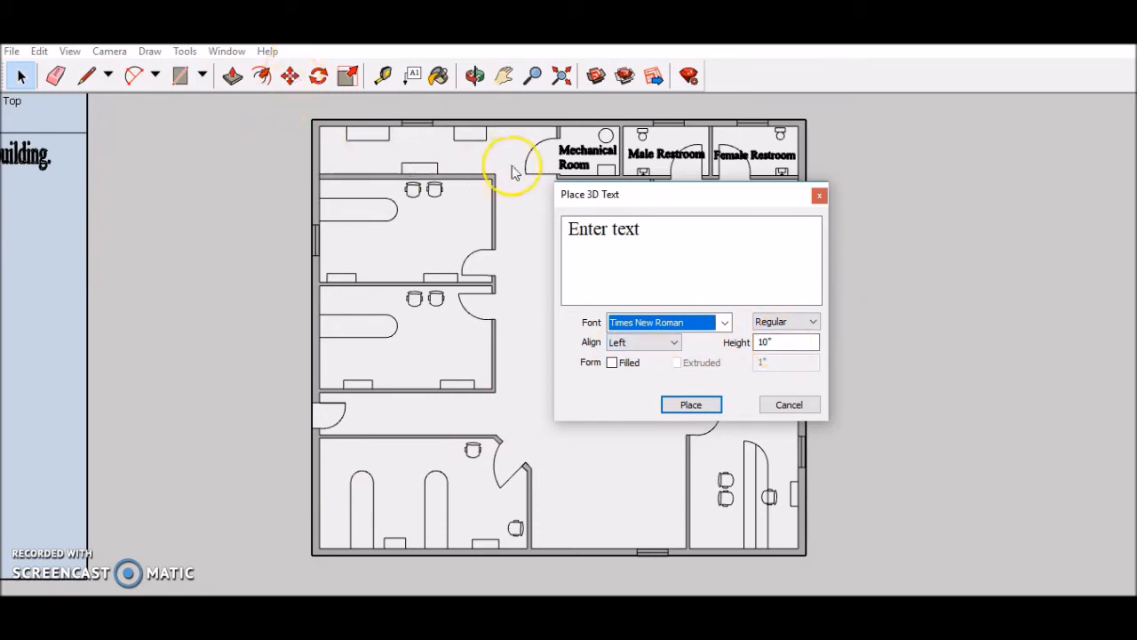
click(815, 322)
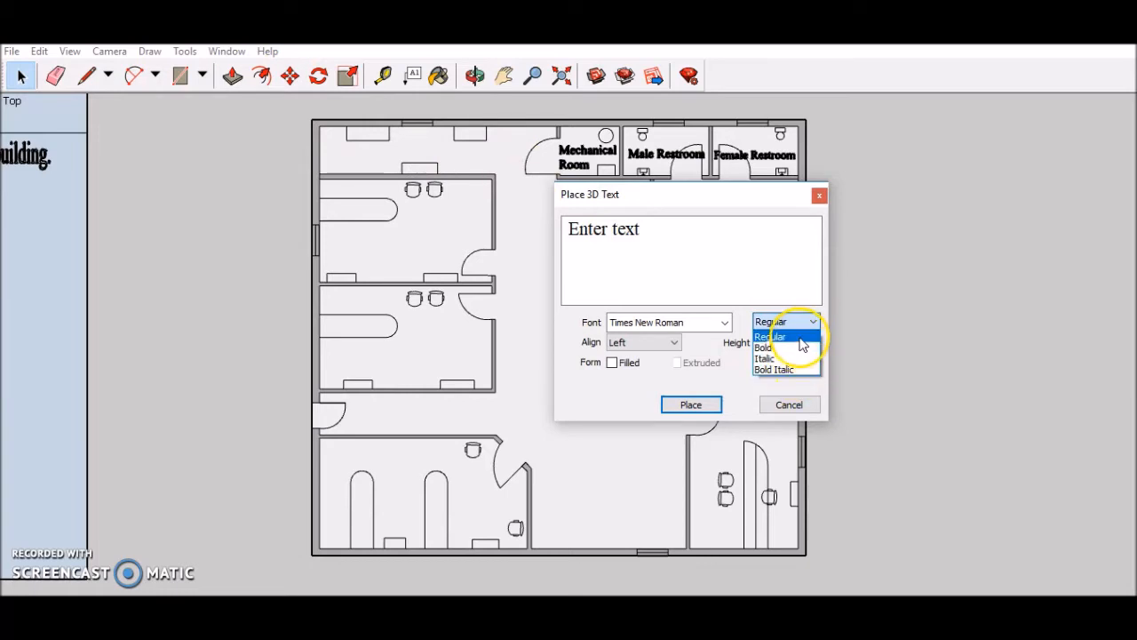
click(815, 322)
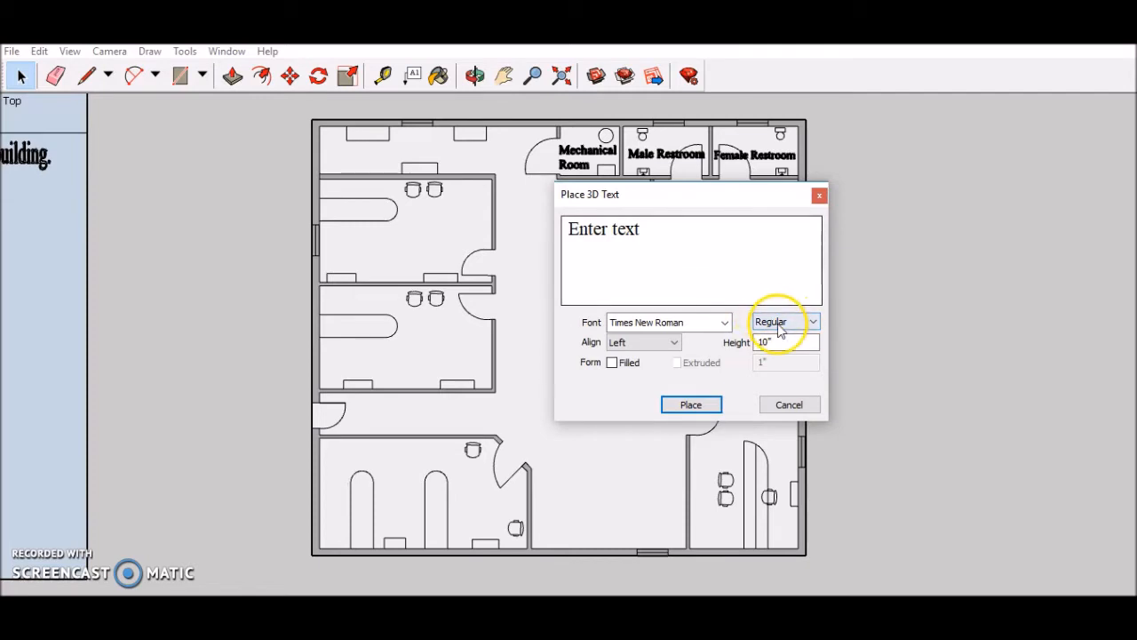
- Enter the label "Patient Animal Room 1" on two lines and place it in the upper-left patient room below the bed
drag(688, 246, 555, 232)
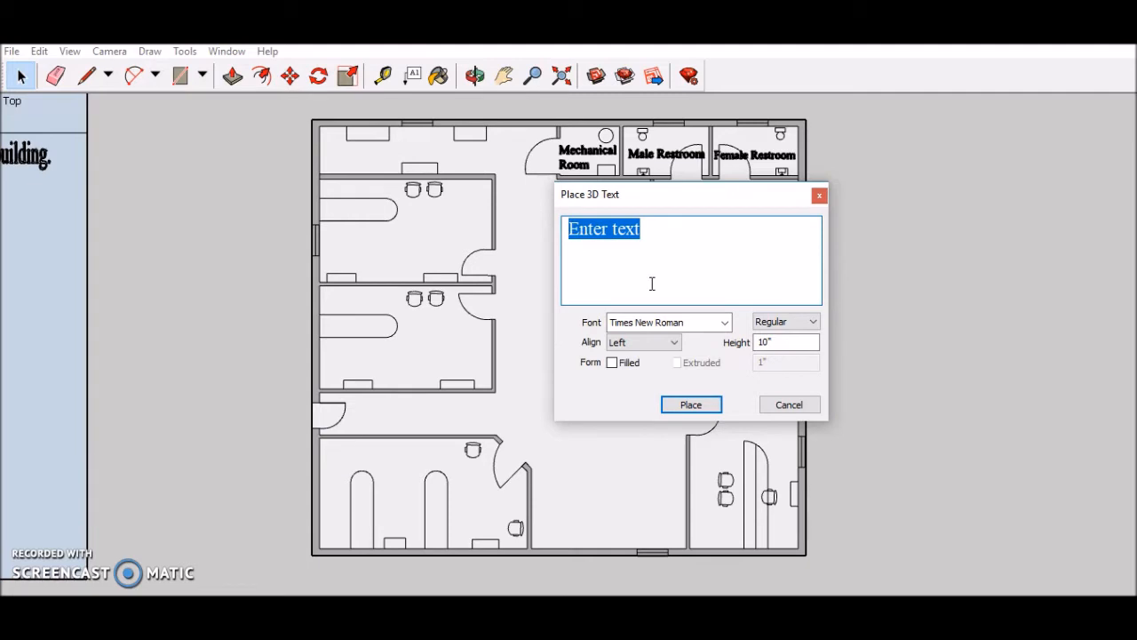
text(Patient Animal)
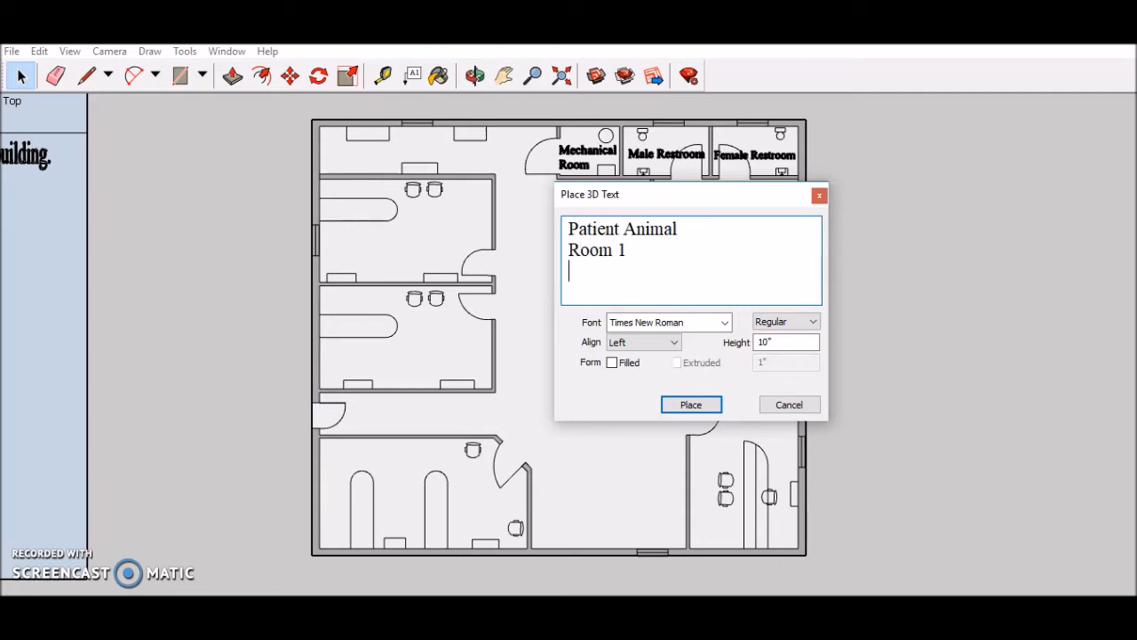
click(690, 404)
click(366, 258)
click(364, 256)
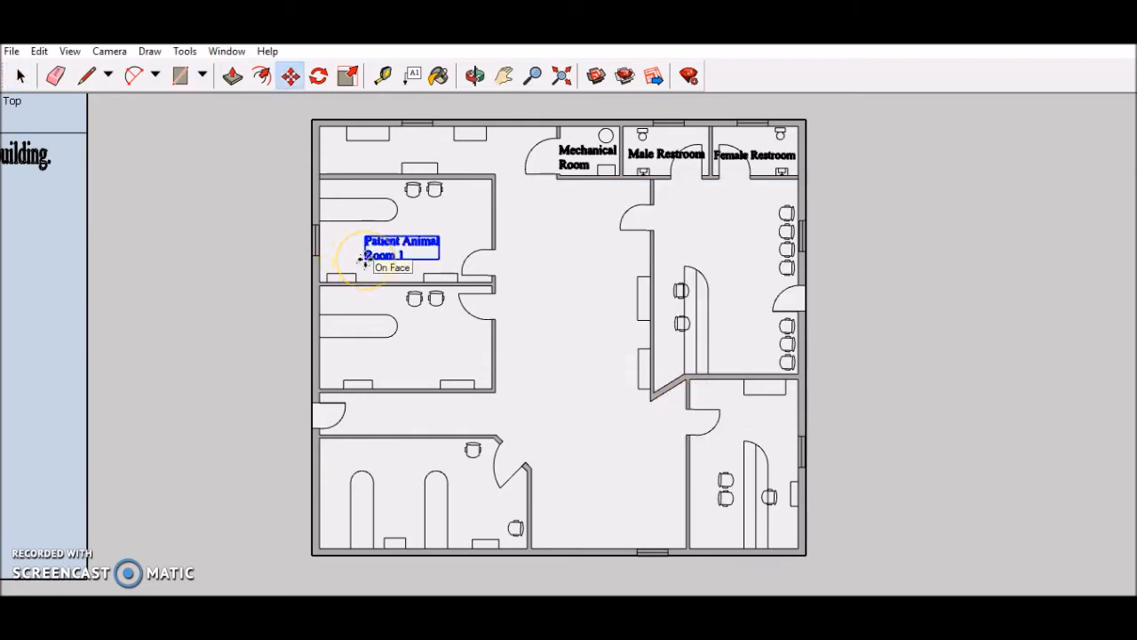
- Add a two-line 3D text label "Patient Animal Room 2" in the middle-left patient room
click(185, 51)
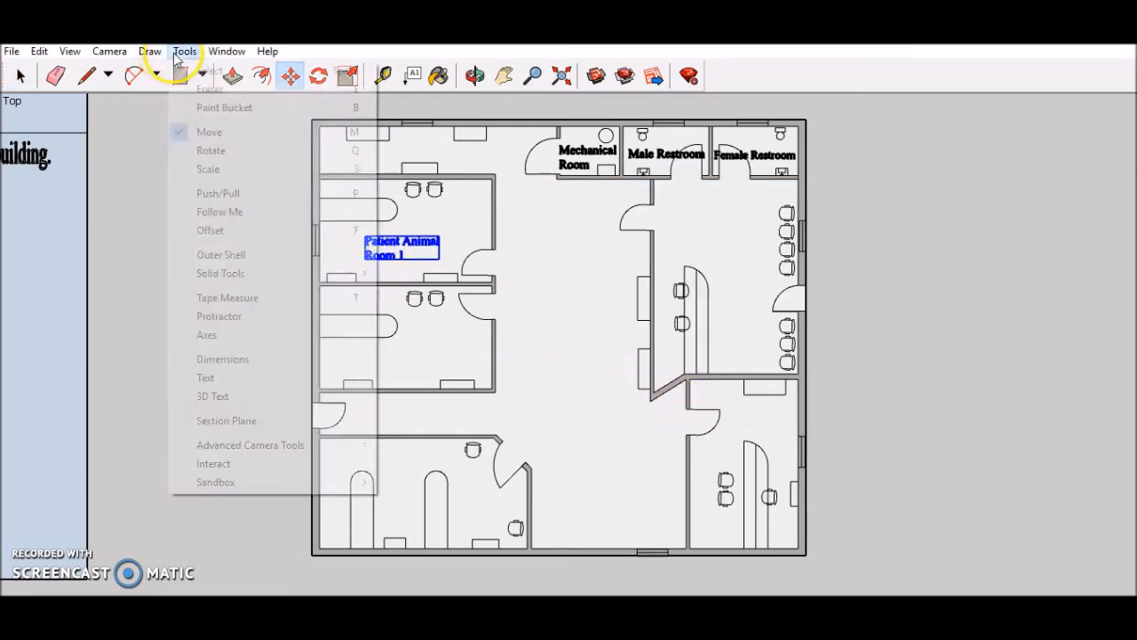
click(240, 396)
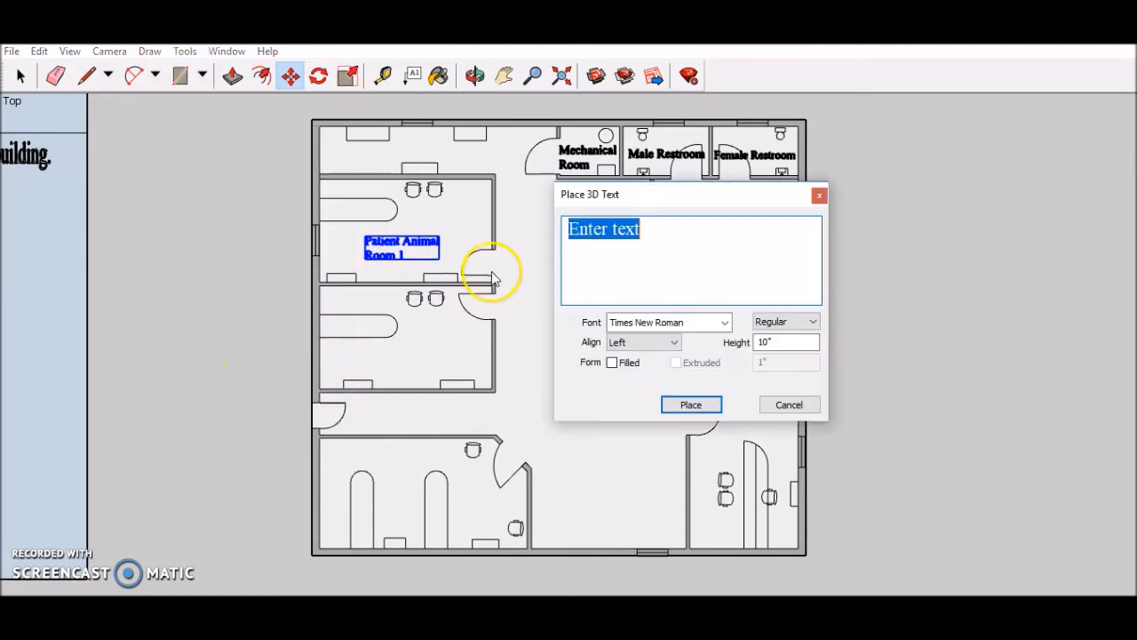
text(Patient Animal)
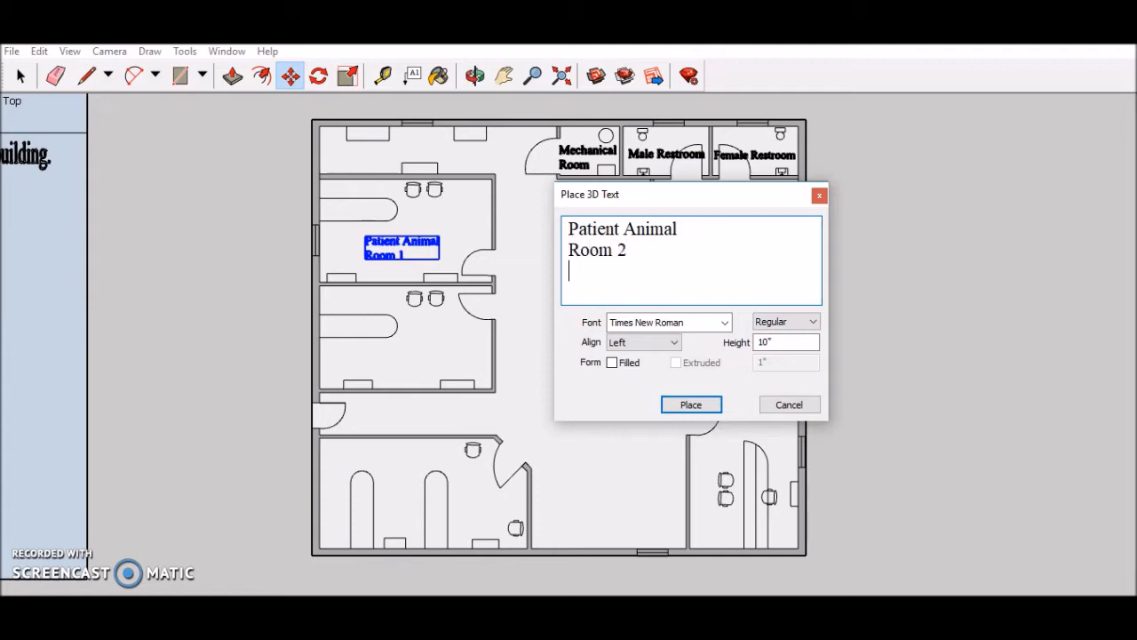
click(690, 405)
click(402, 361)
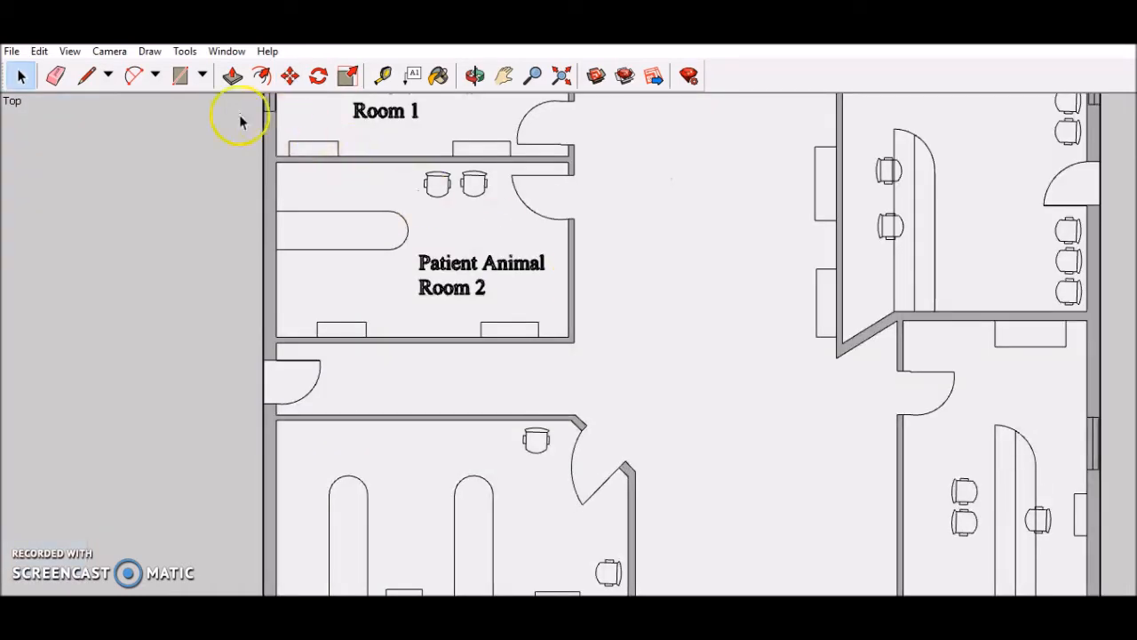
- Add a two-line 3D text label "Patient Animal Room 3" above the two beds in the bottom-left patient room
click(185, 51)
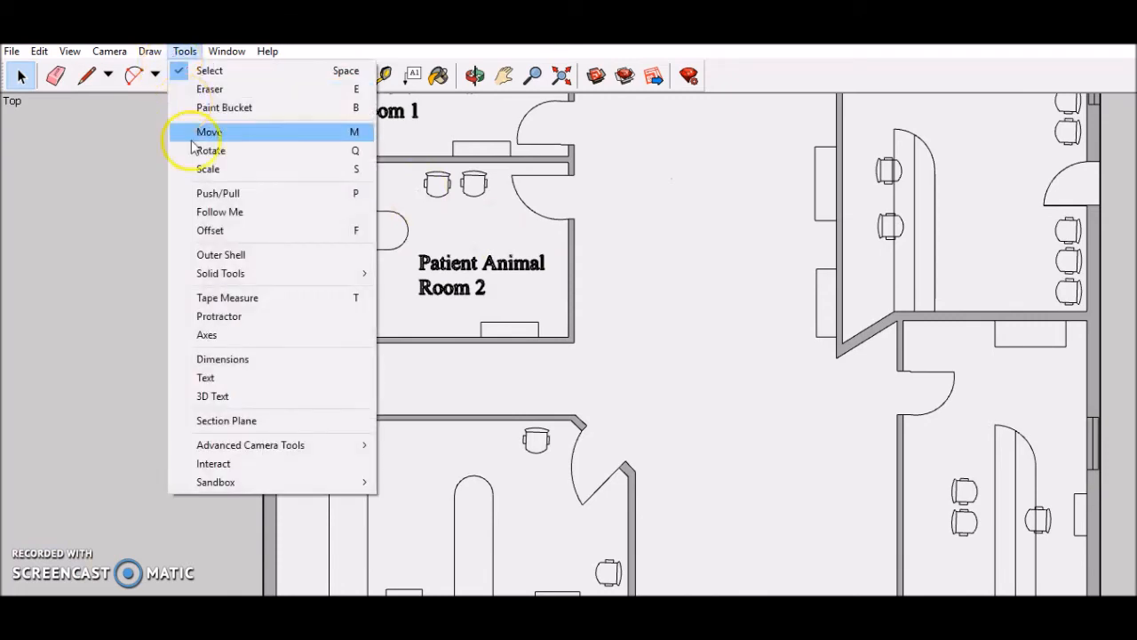
click(242, 397)
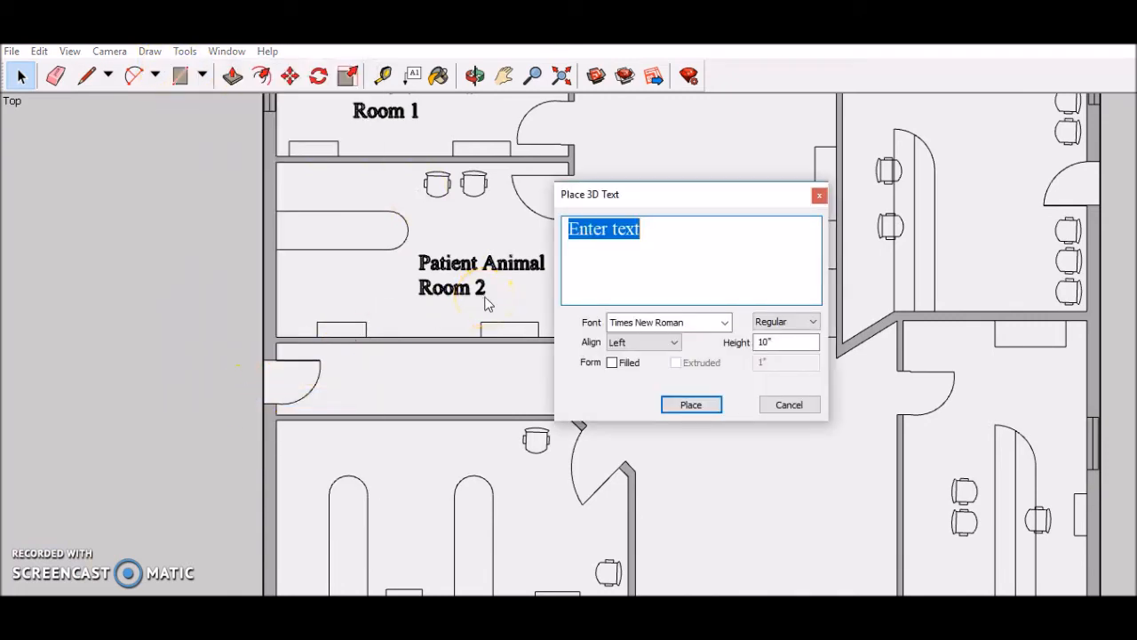
text(Patient Animal)
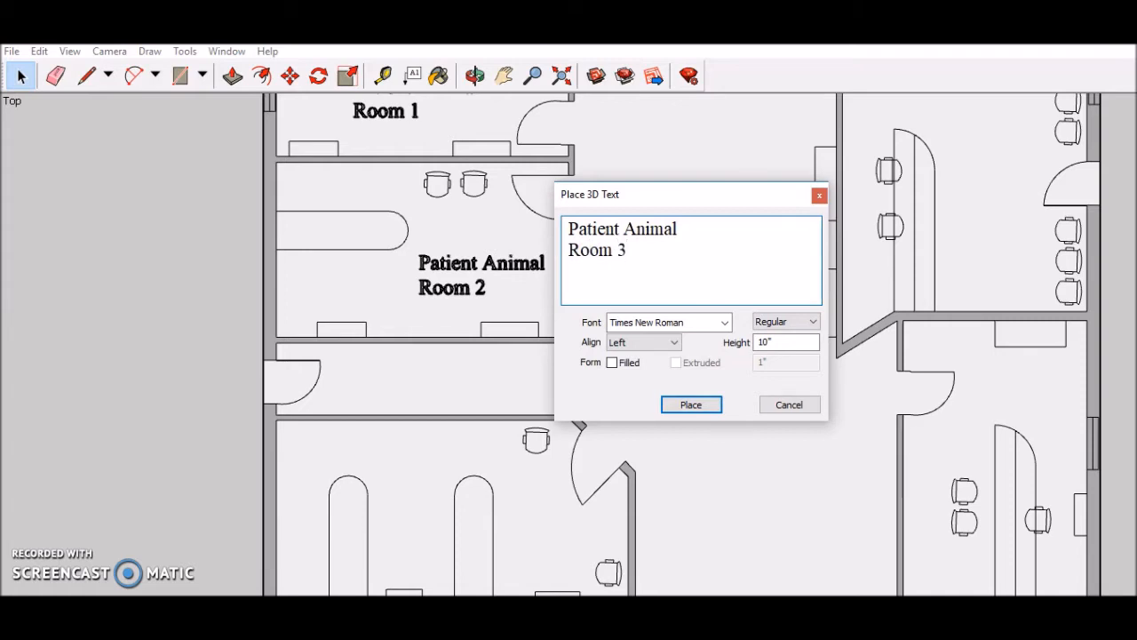
click(697, 405)
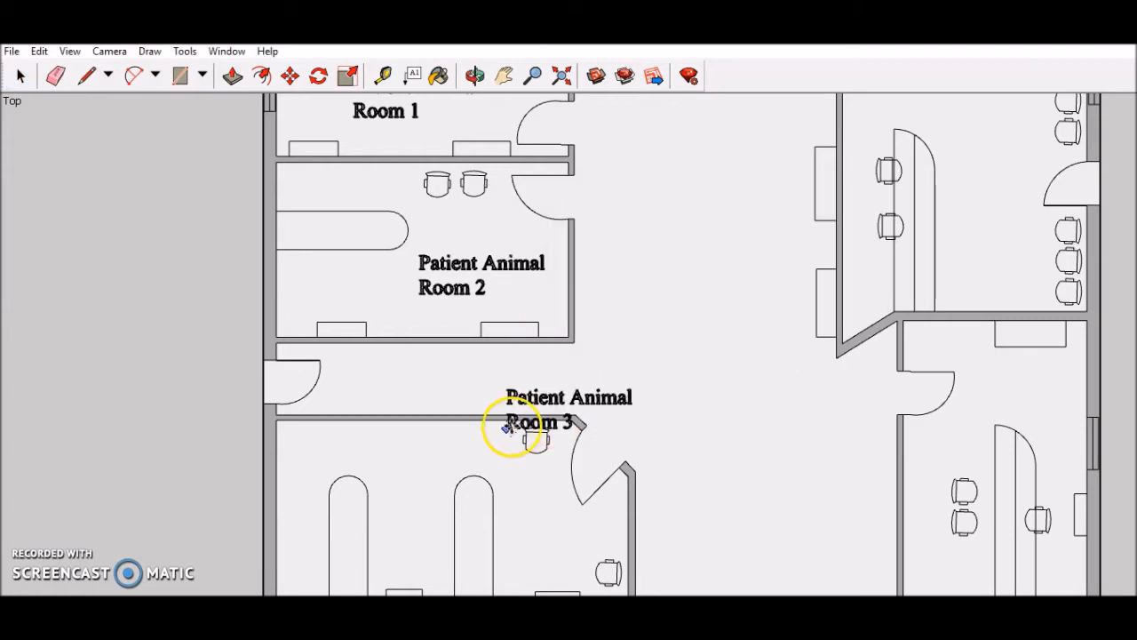
click(371, 471)
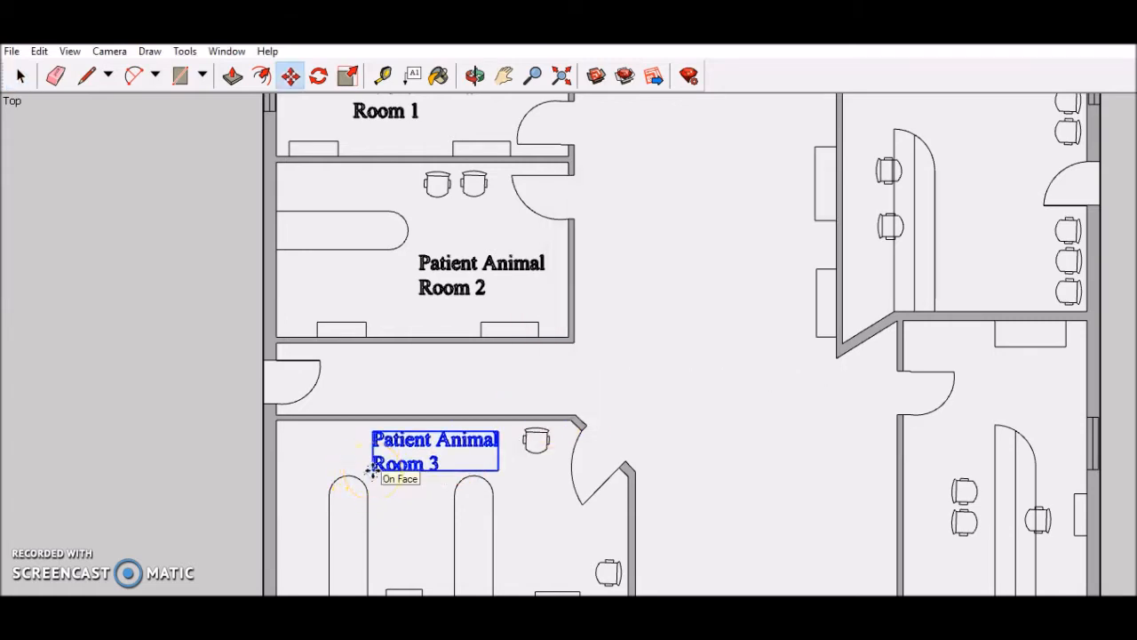
- Add a 3D text label "Waiting Room" in the reception area above the curved desk
click(504, 76)
drag(899, 366, 485, 530)
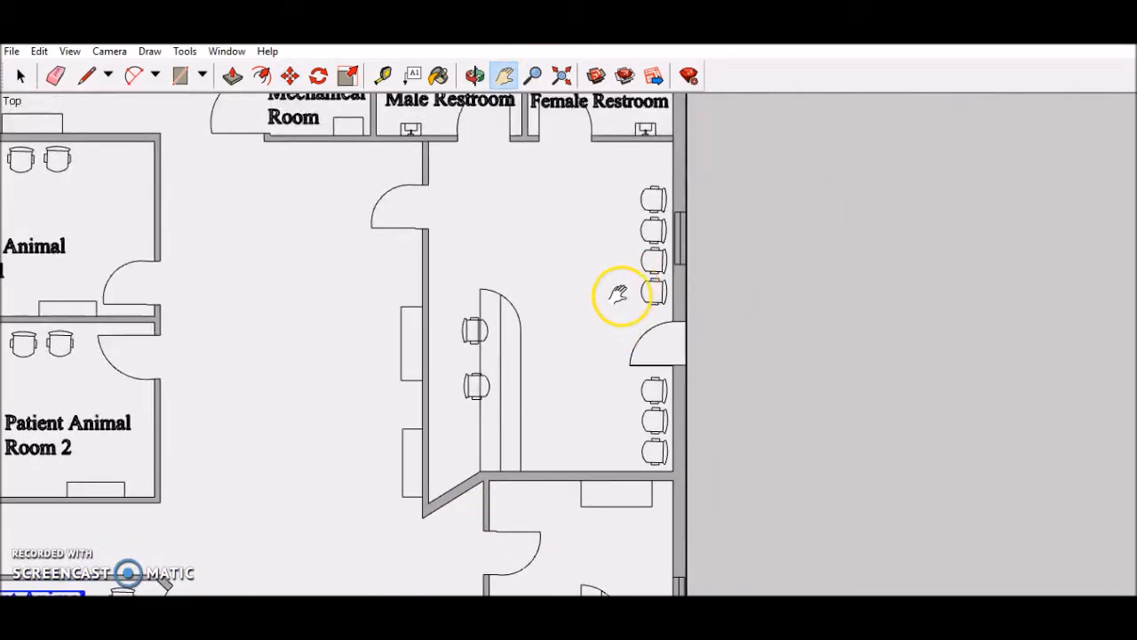
click(177, 53)
click(247, 393)
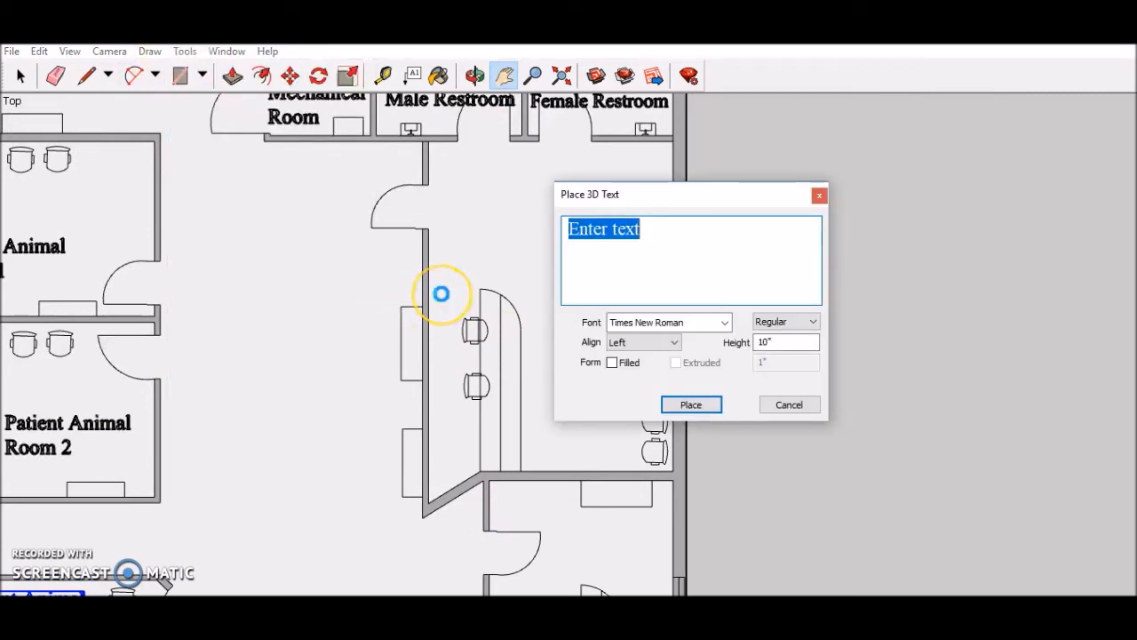
text(Wat)
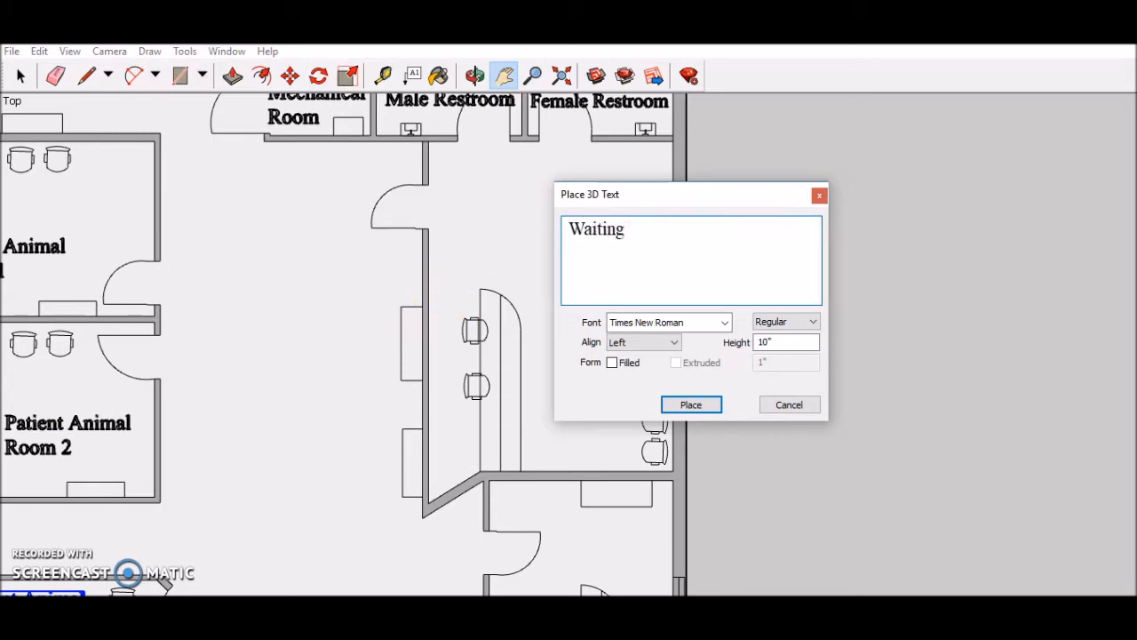
click(710, 405)
click(483, 246)
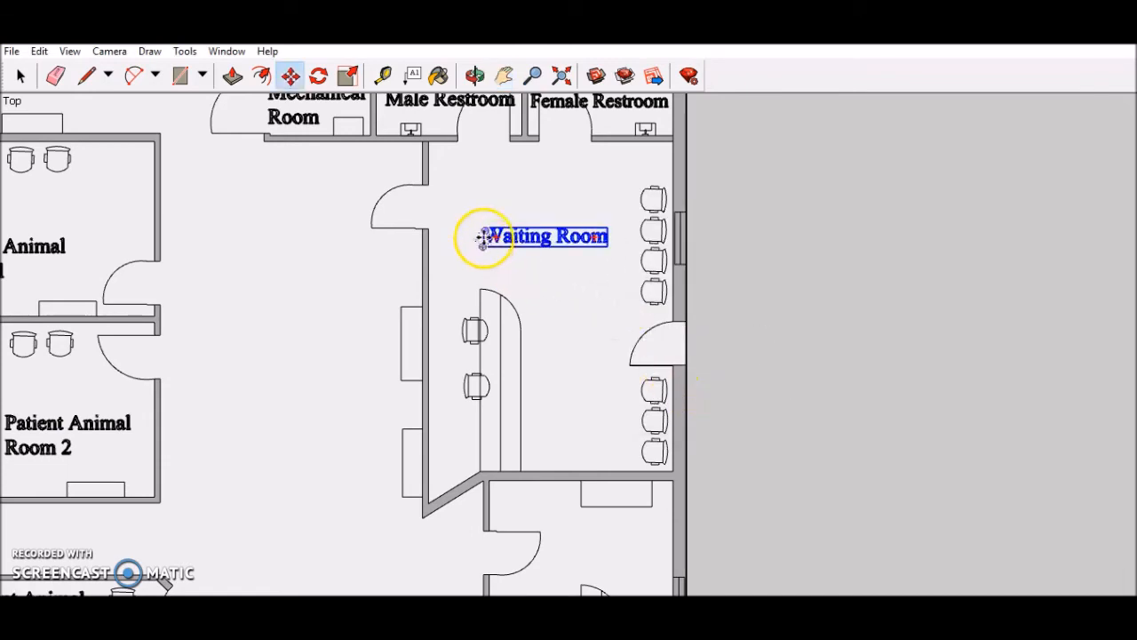
- Rotate the "Waiting Room" label 90 degrees to read upward and move it between the curved desk and the row of chairs
click(318, 77)
click(483, 233)
click(515, 286)
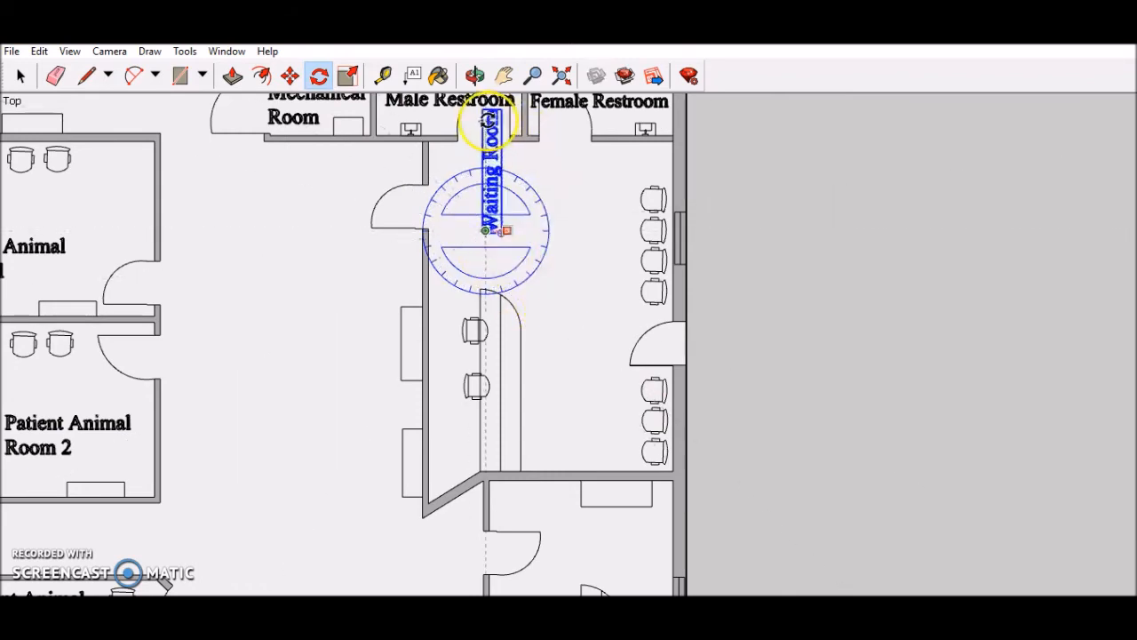
click(487, 120)
click(290, 76)
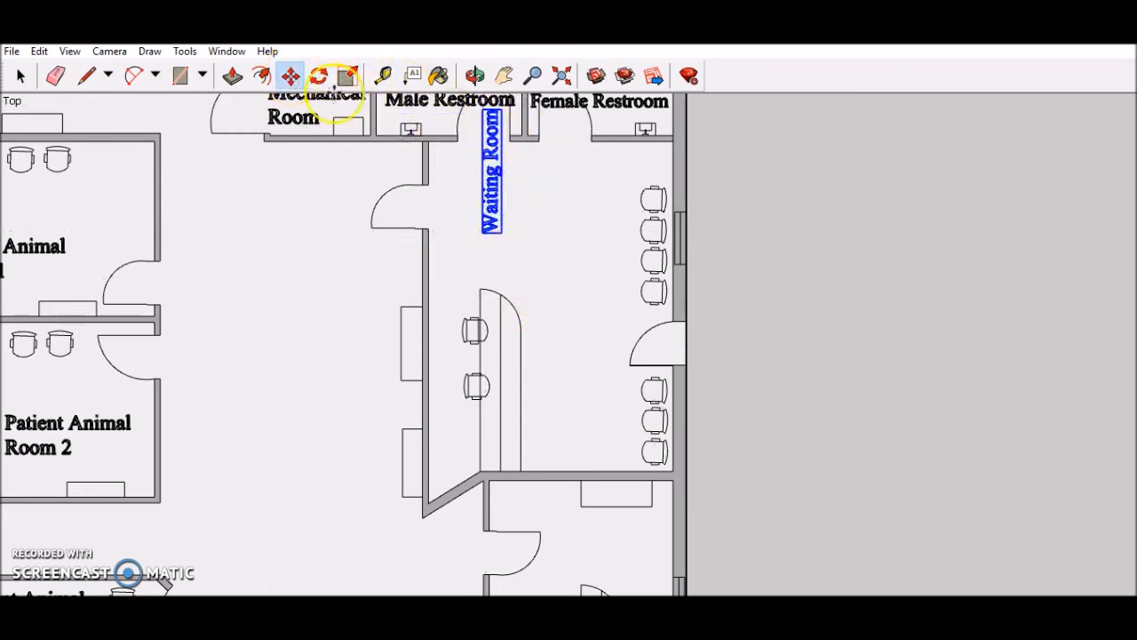
click(503, 175)
click(585, 283)
click(21, 75)
click(279, 221)
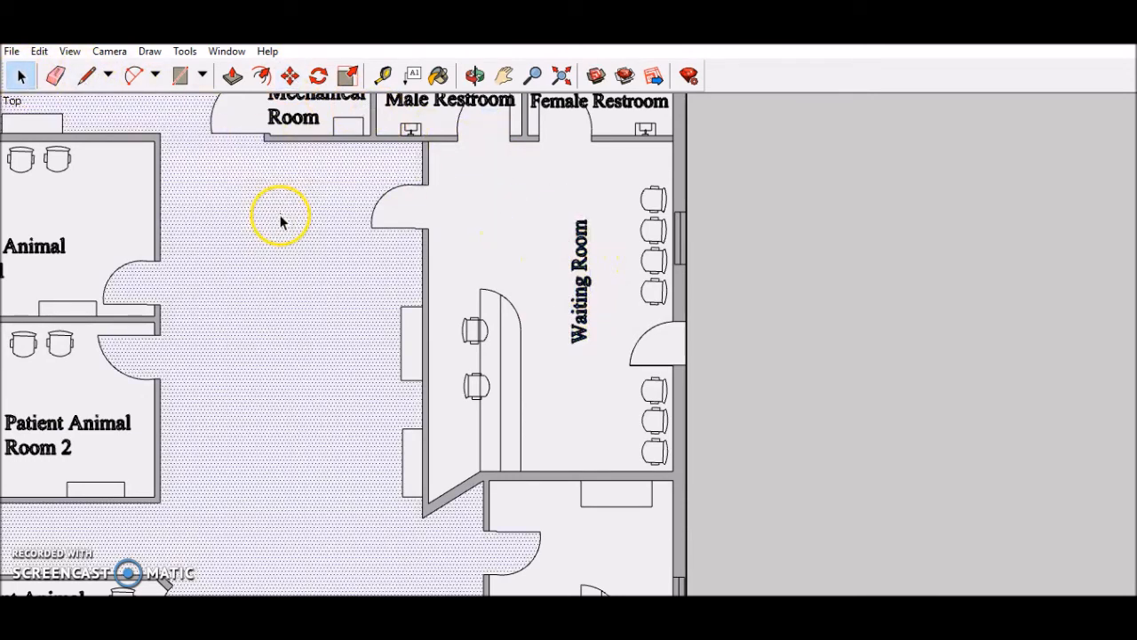
click(886, 259)
- Add a 3D text label "Doctors Office" at a diagonal between the door and the wall desk in the lower-right office
click(185, 50)
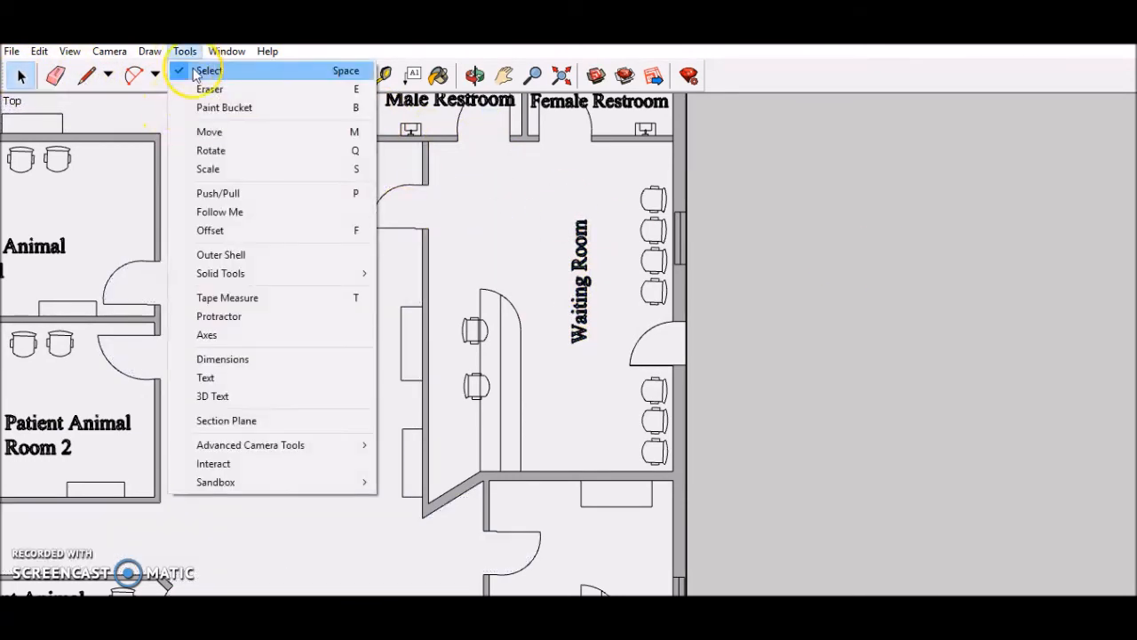
click(221, 397)
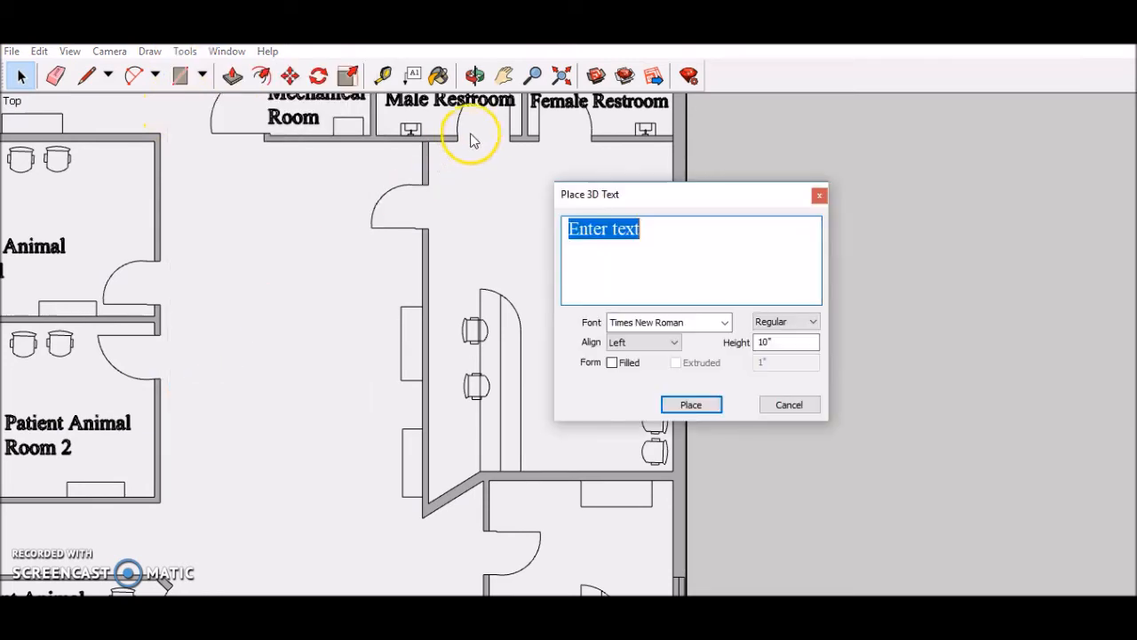
text(Do)
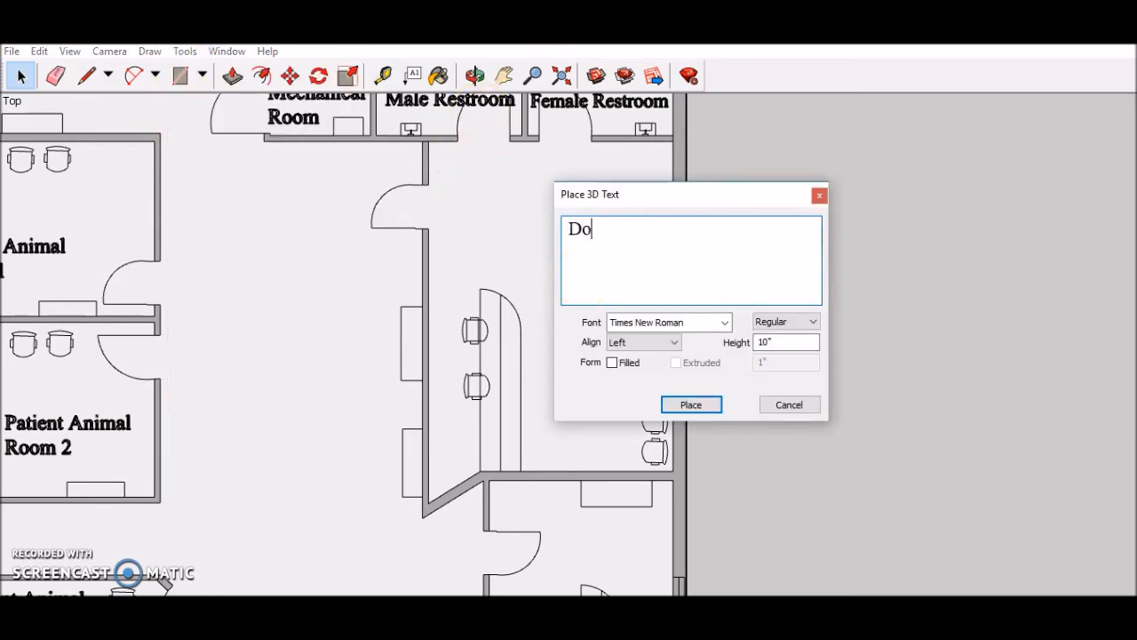
text(crors Office)
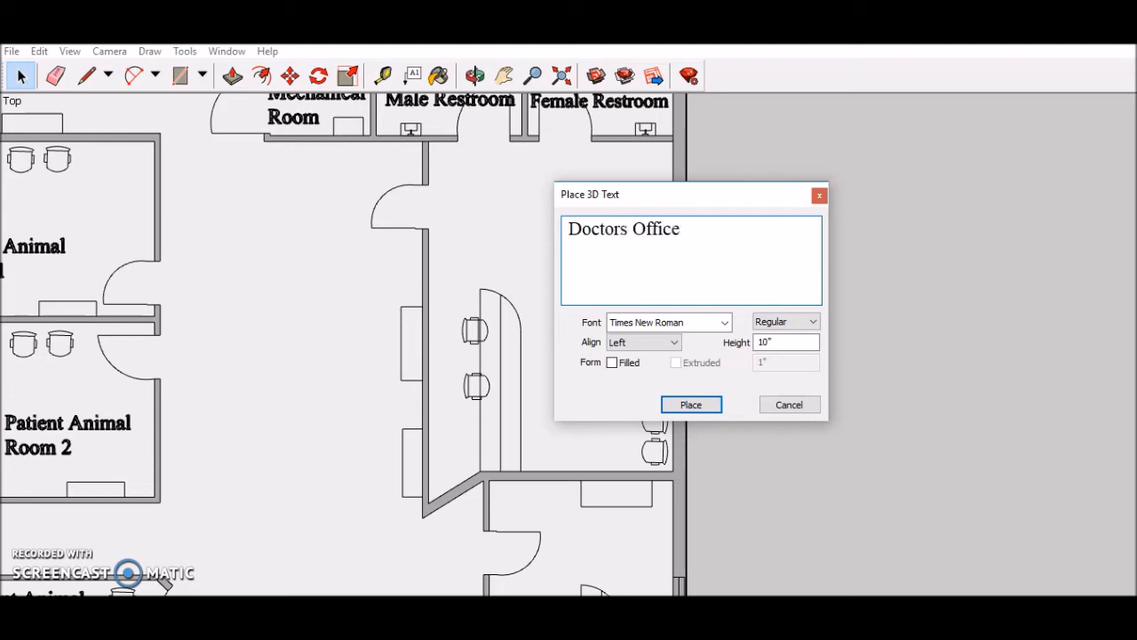
click(687, 405)
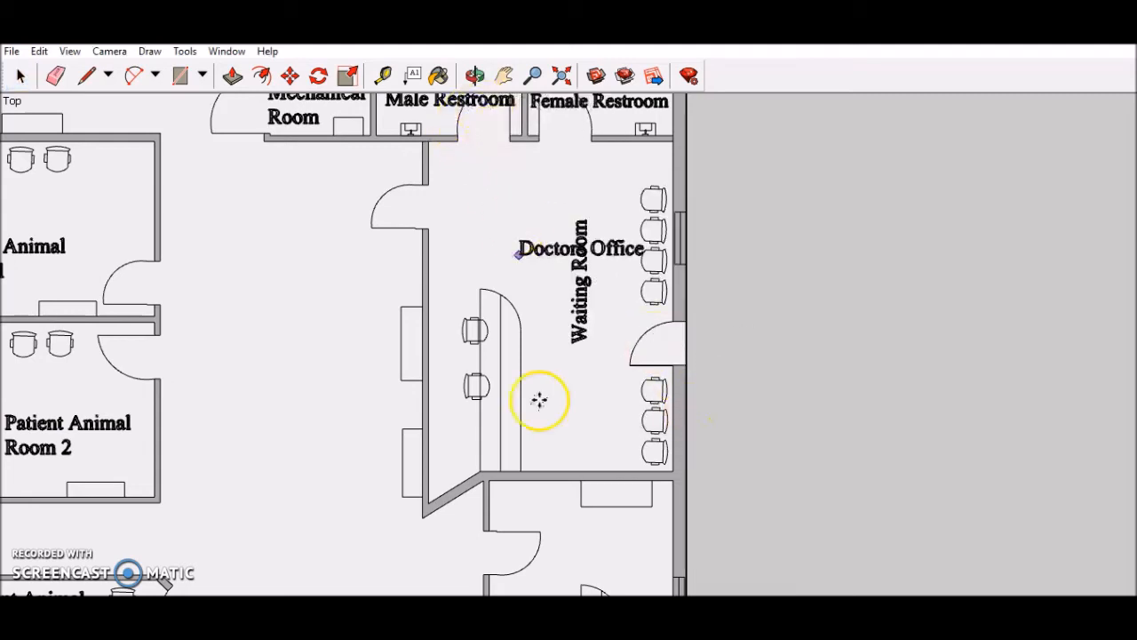
click(539, 562)
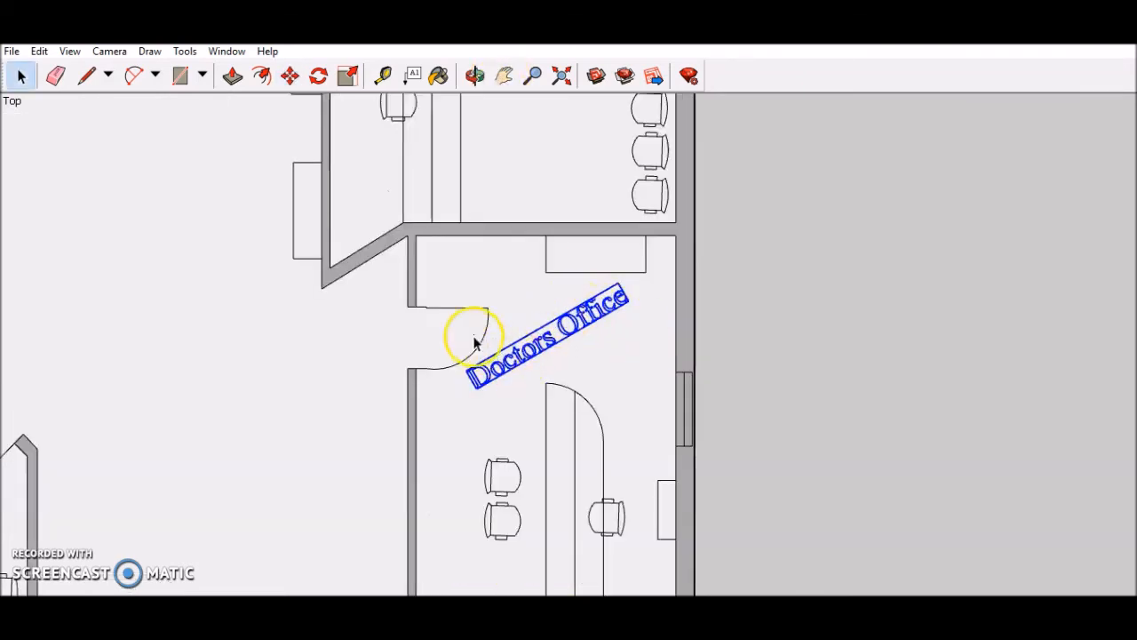
click(437, 345)
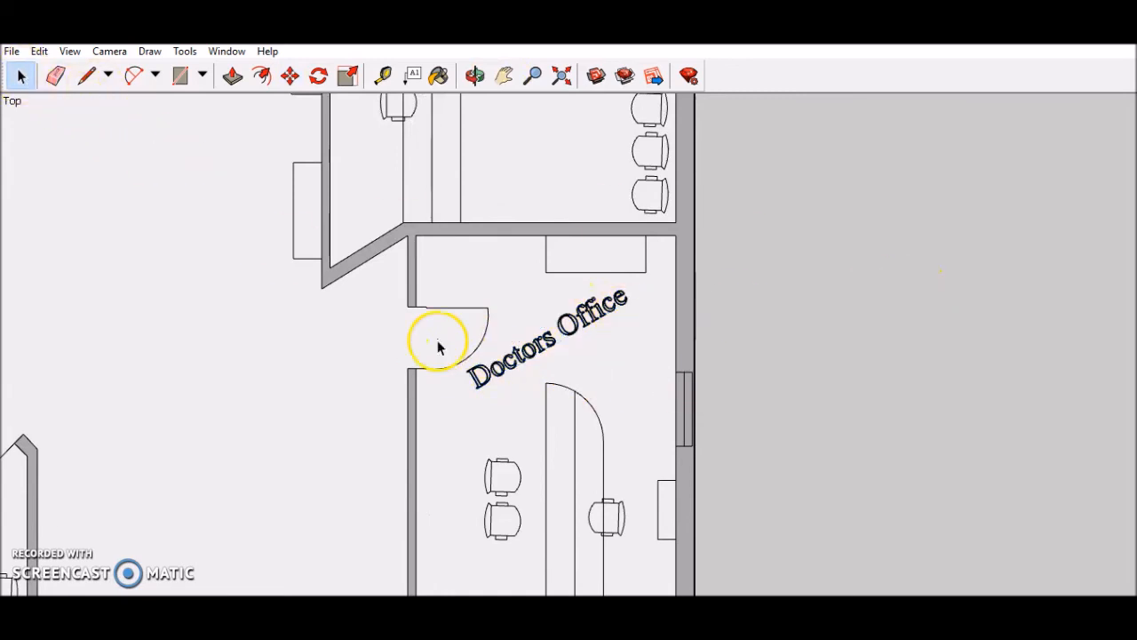
- Check the labelled rooms of the floor plan against the Assignment 2 requirements list
scroll(332, 380, down, 3)
click(504, 75)
drag(359, 233, 699, 329)
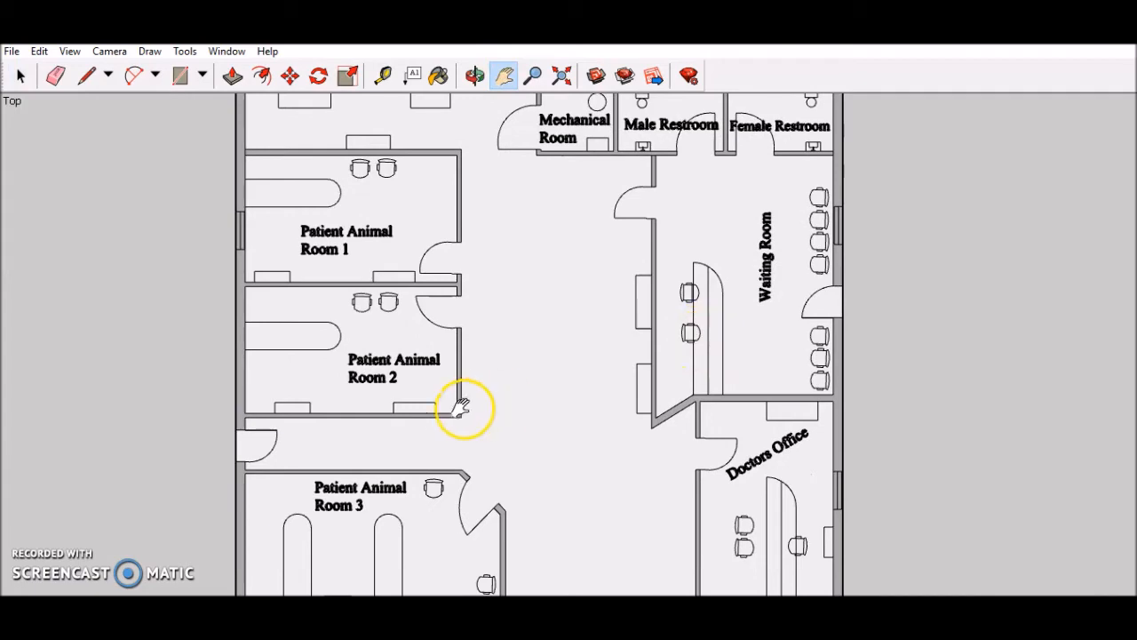
scroll(475, 401, down, 2)
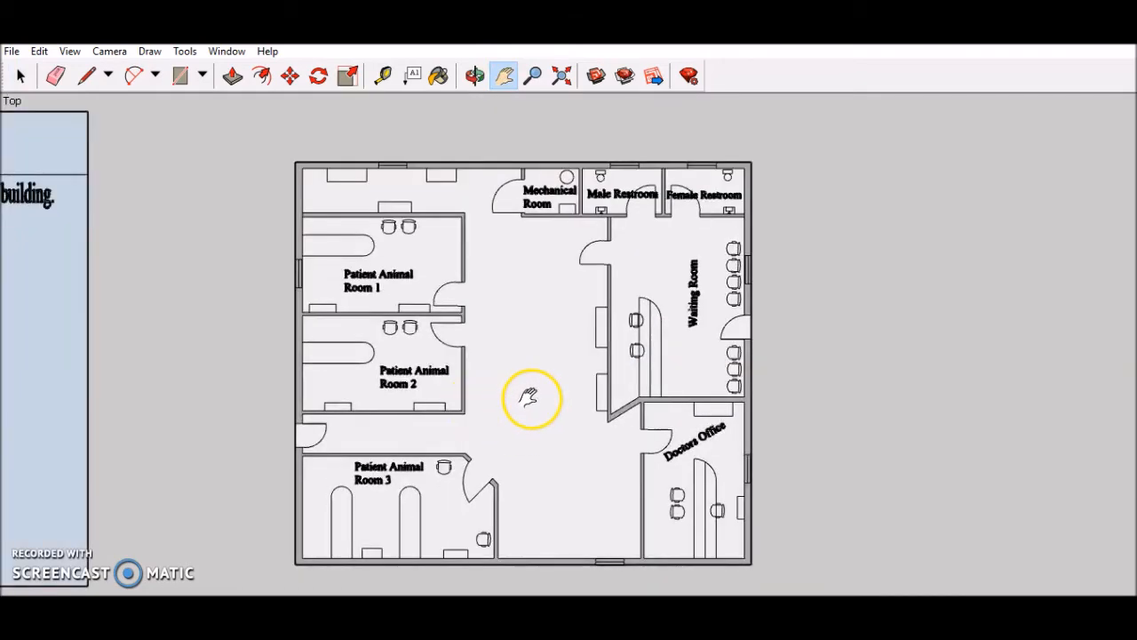
drag(537, 400, 958, 389)
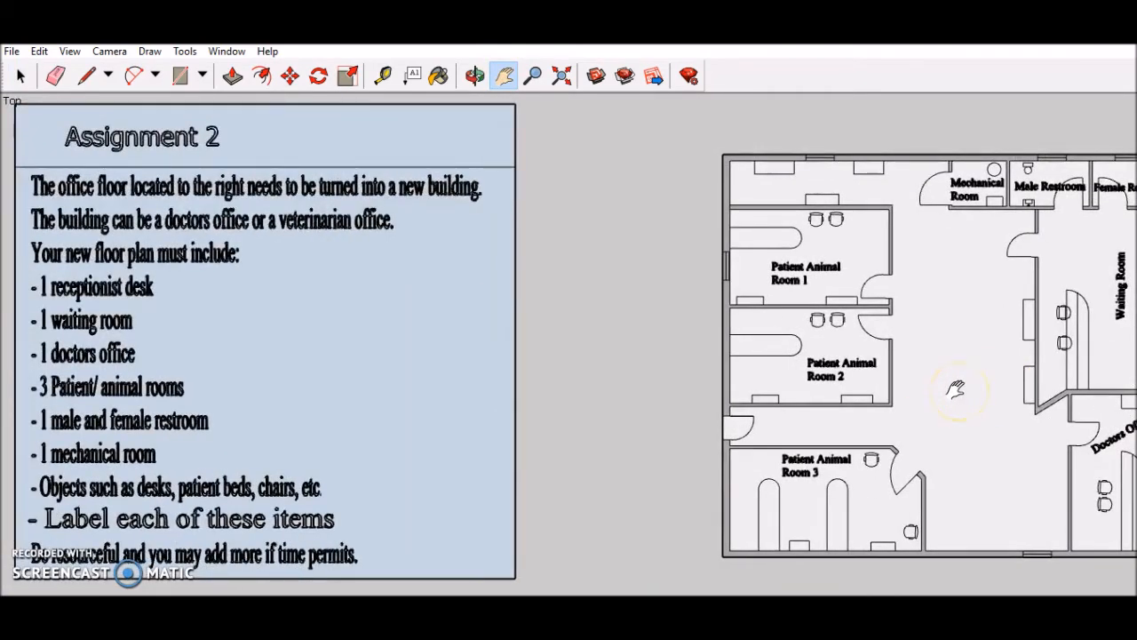
drag(955, 389, 889, 377)
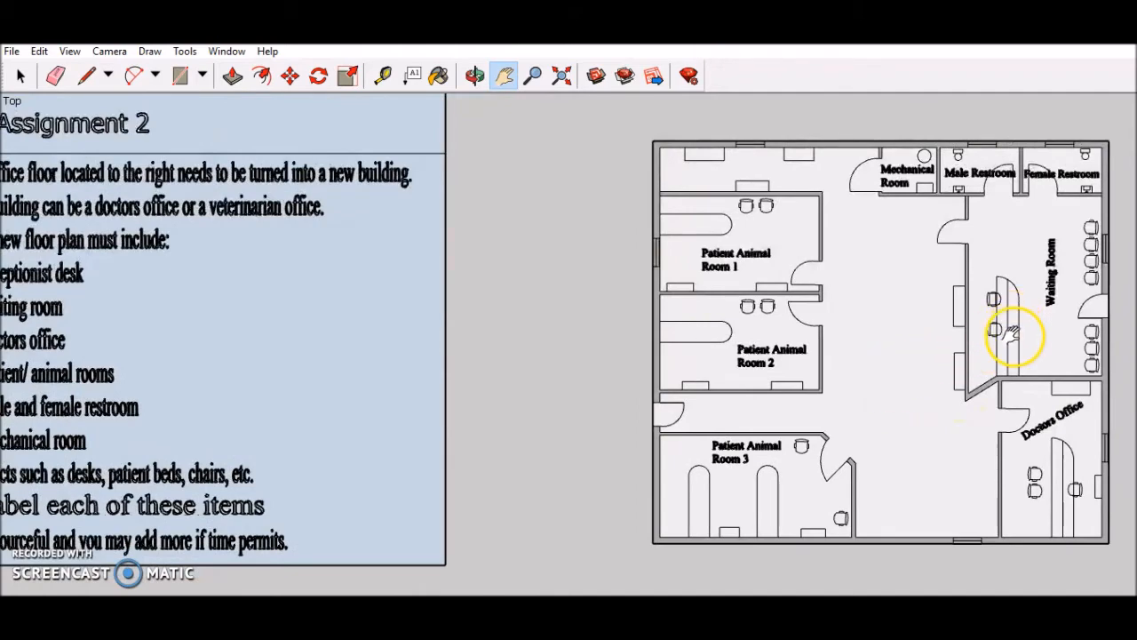
drag(903, 363, 964, 361)
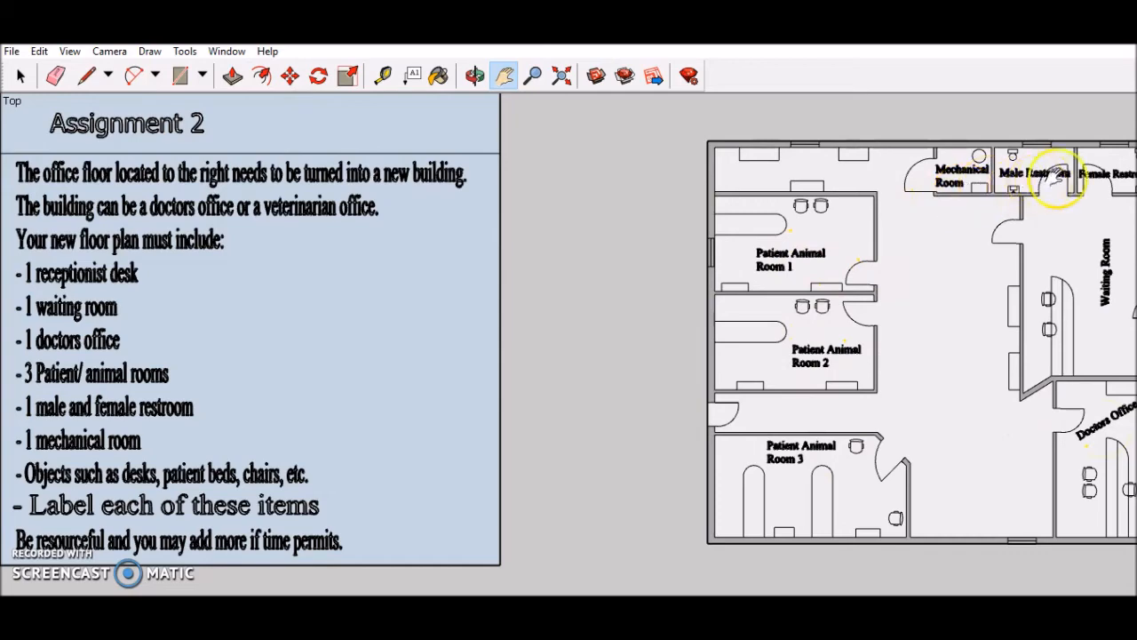
mouse_move(971, 329)
mouse_down()
mouse_move(906, 450)
mouse_move(838, 367)
mouse_up()
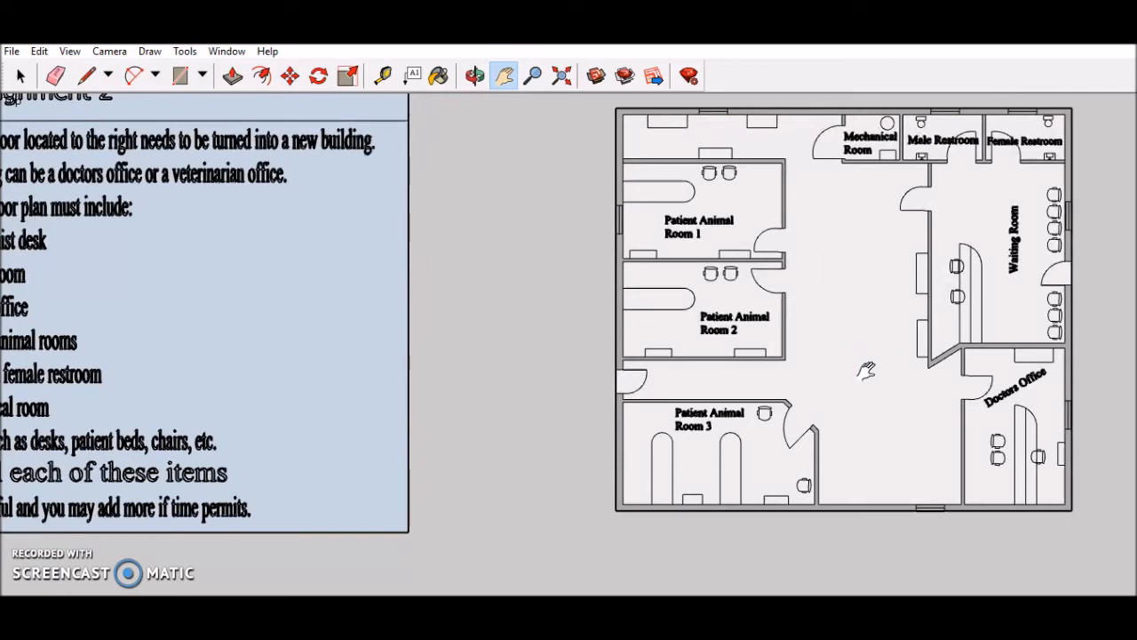
drag(826, 355, 853, 377)
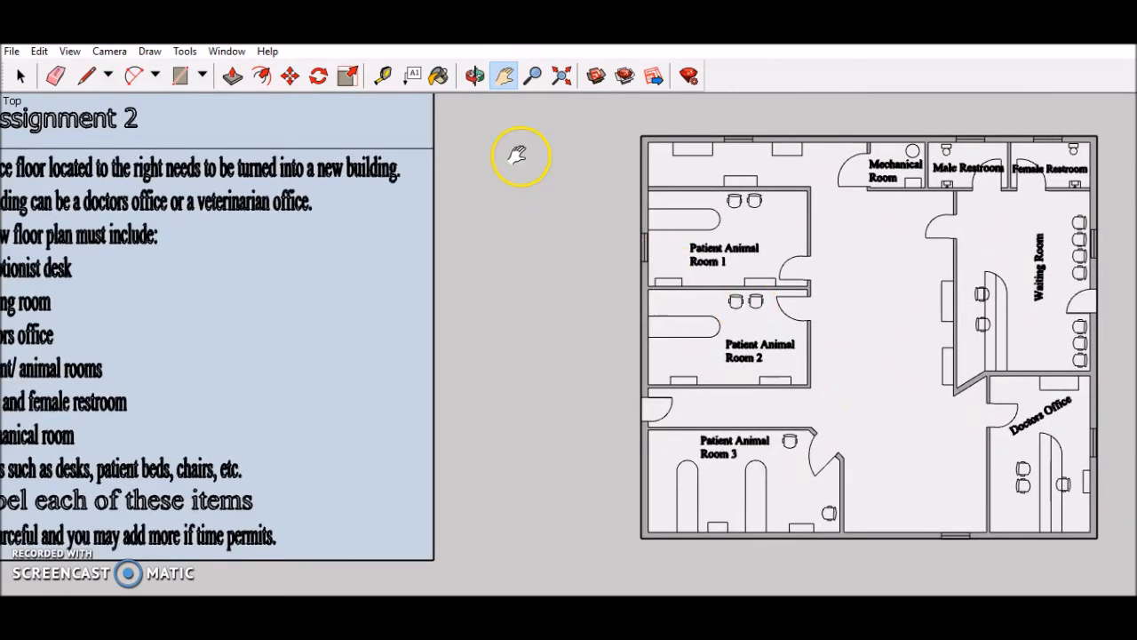
- Add a 3D text label "Veterinarian Office" in the empty space between the assignment sheet and the floor plan
click(185, 51)
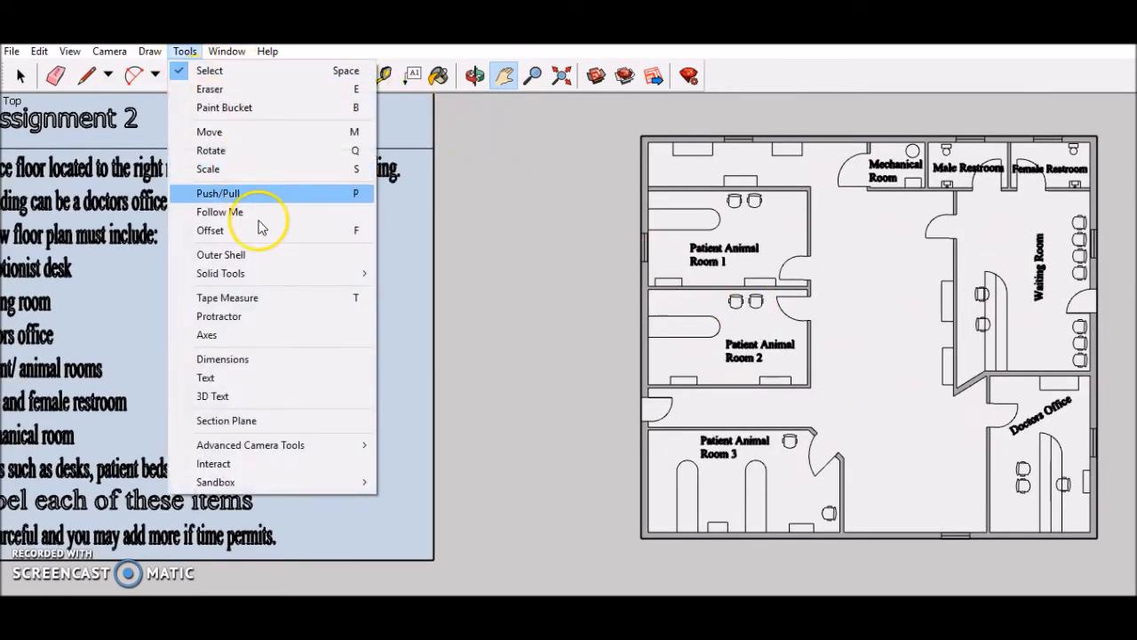
click(261, 393)
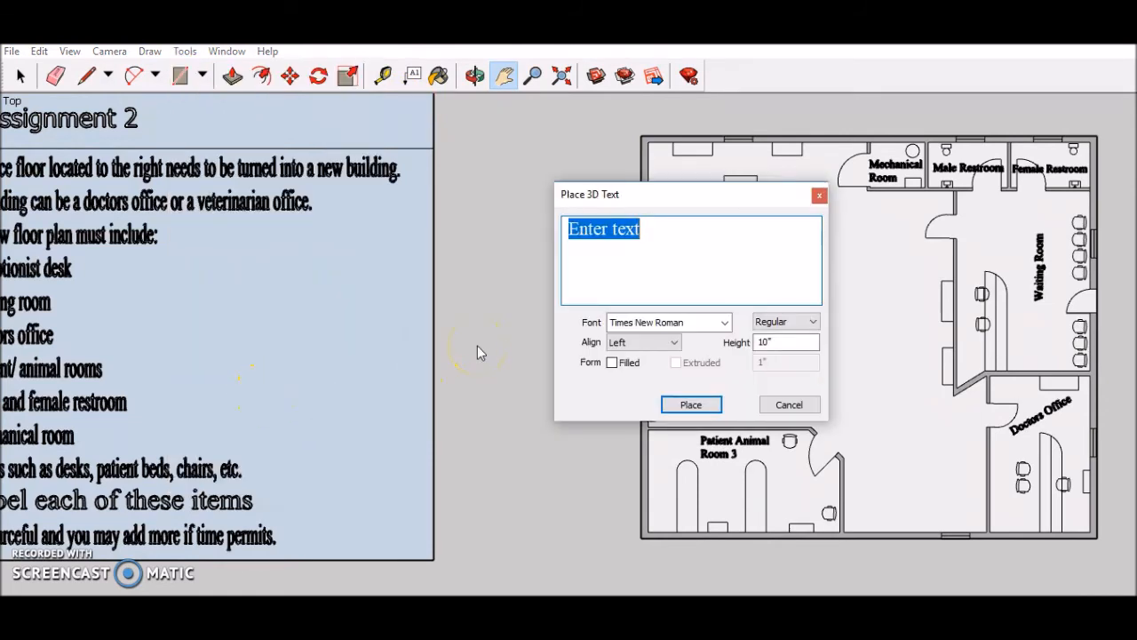
text(Veterin)
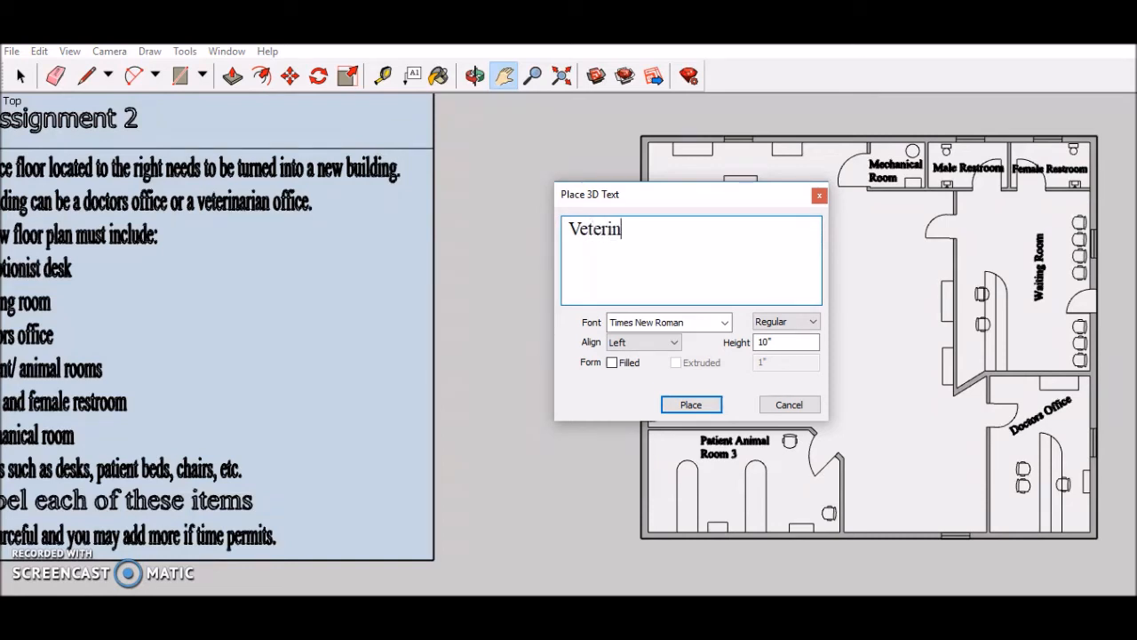
text(arian Office)
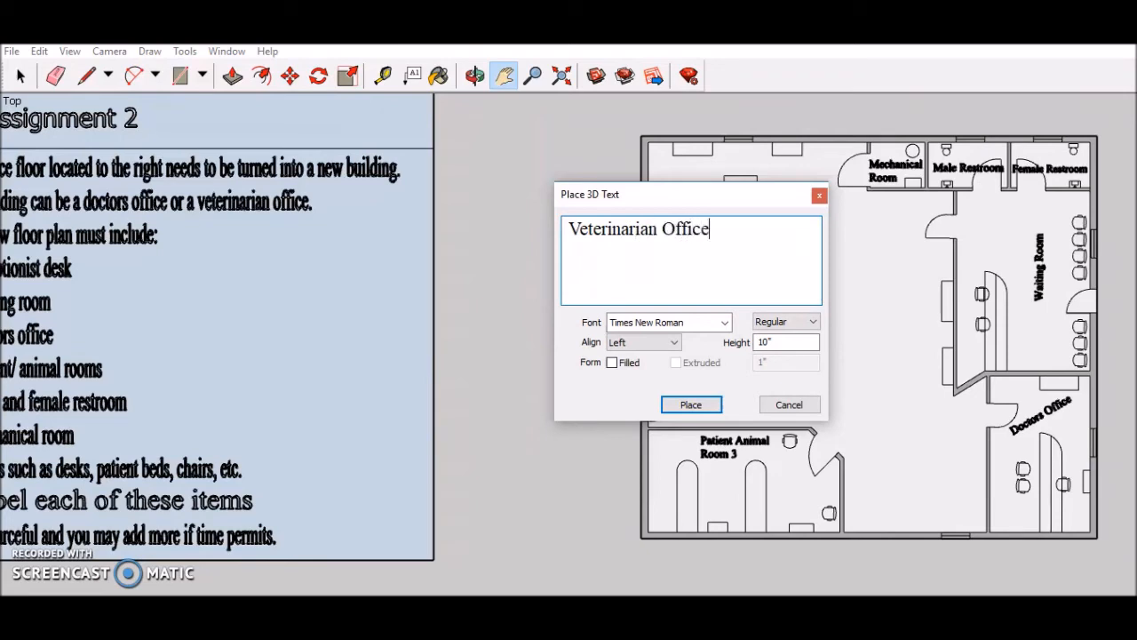
click(691, 404)
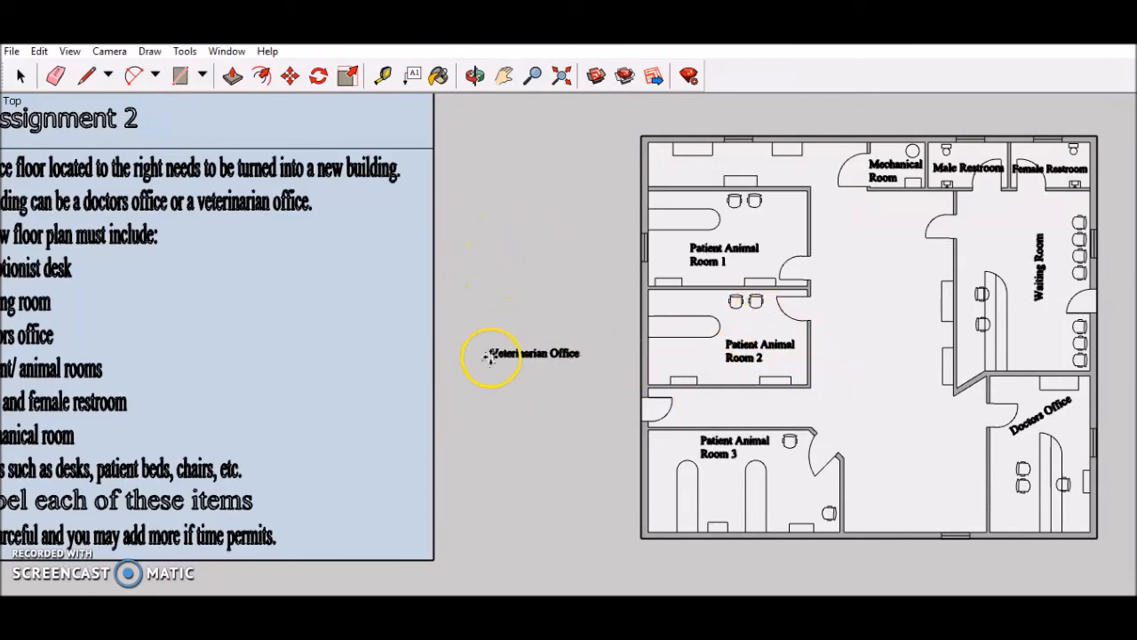
click(492, 356)
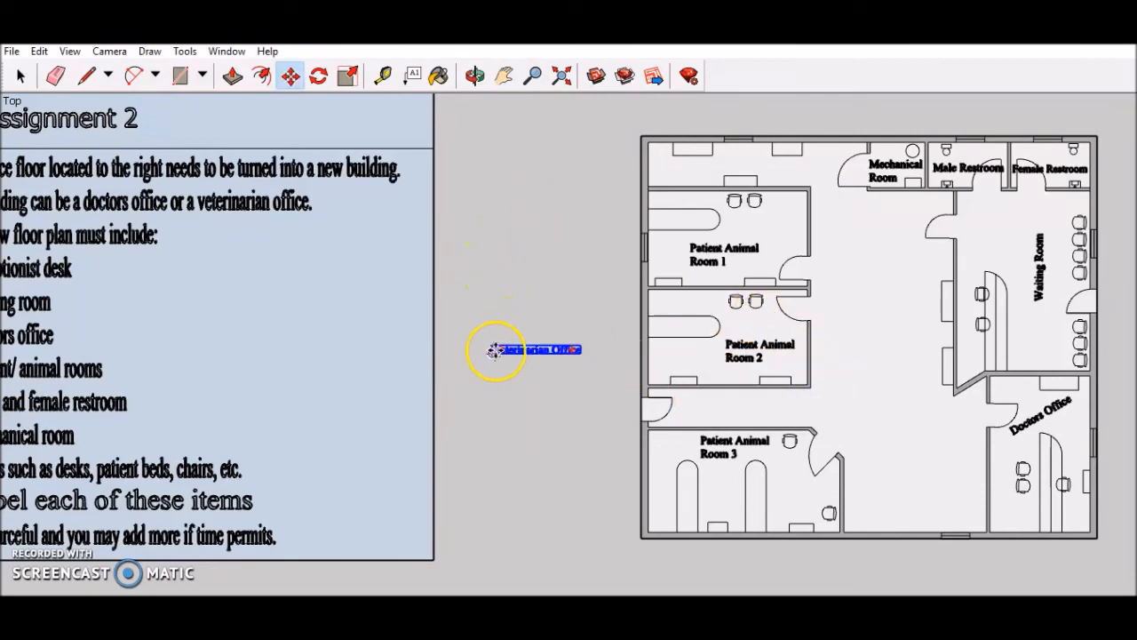
- Rotate the "Veterinarian Office" label 90 degrees to read upward and move it into the middle of the central hallway
click(318, 76)
click(491, 345)
click(485, 358)
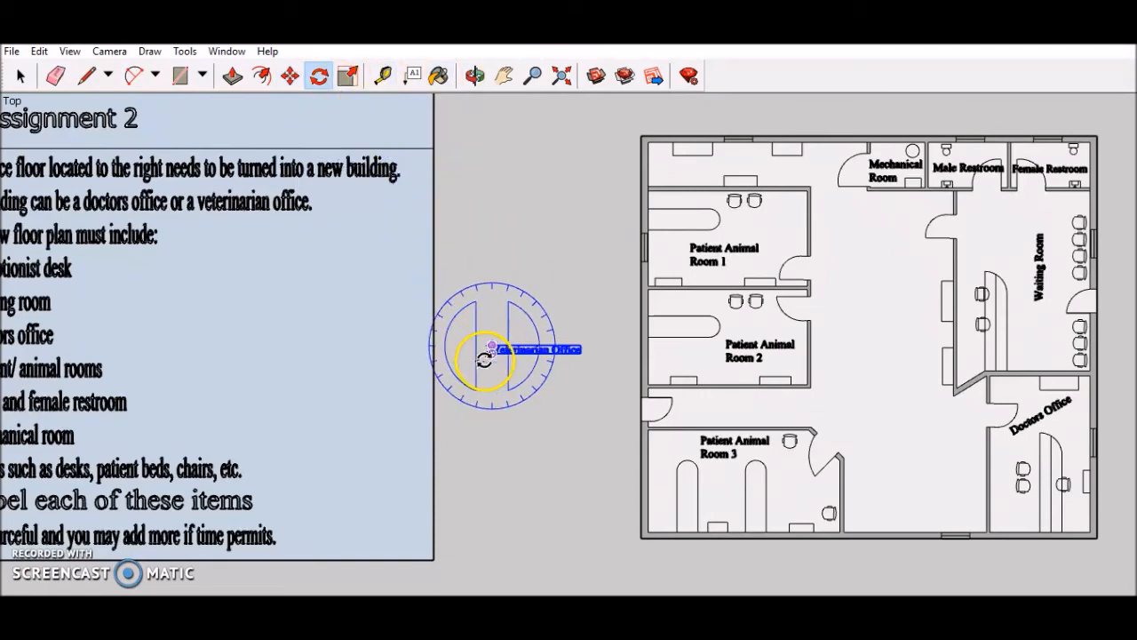
click(536, 335)
click(290, 76)
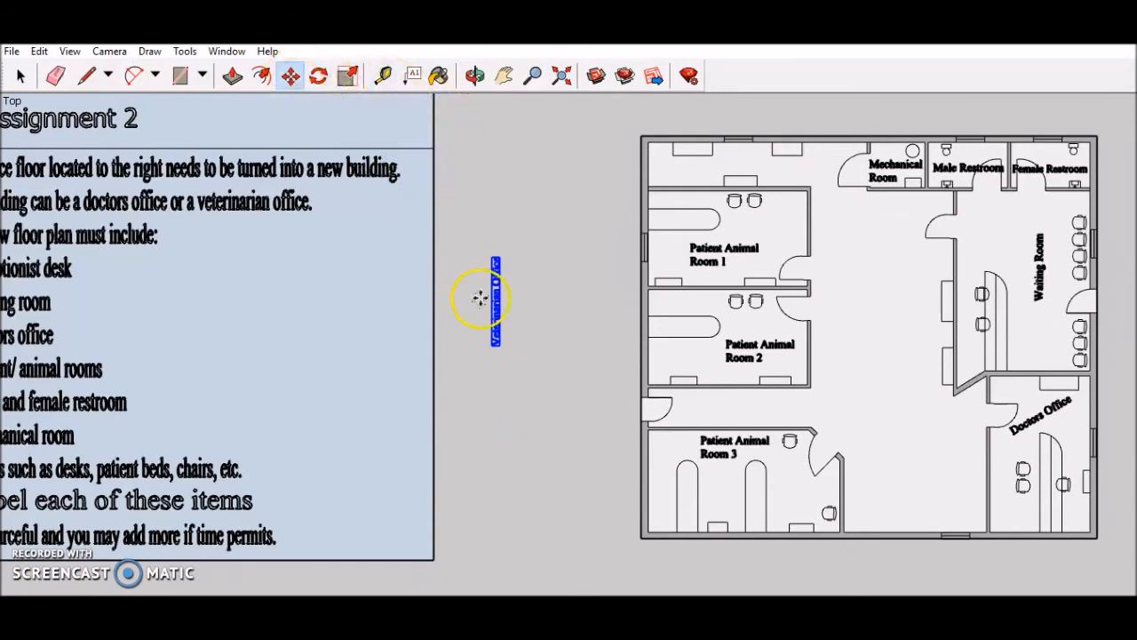
click(494, 311)
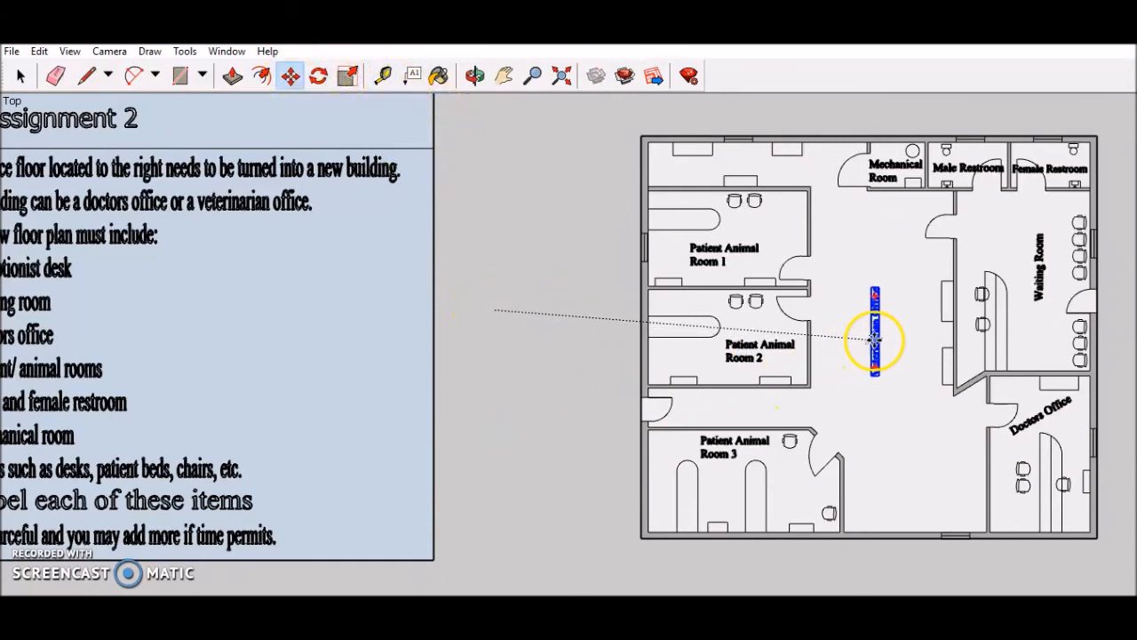
click(872, 338)
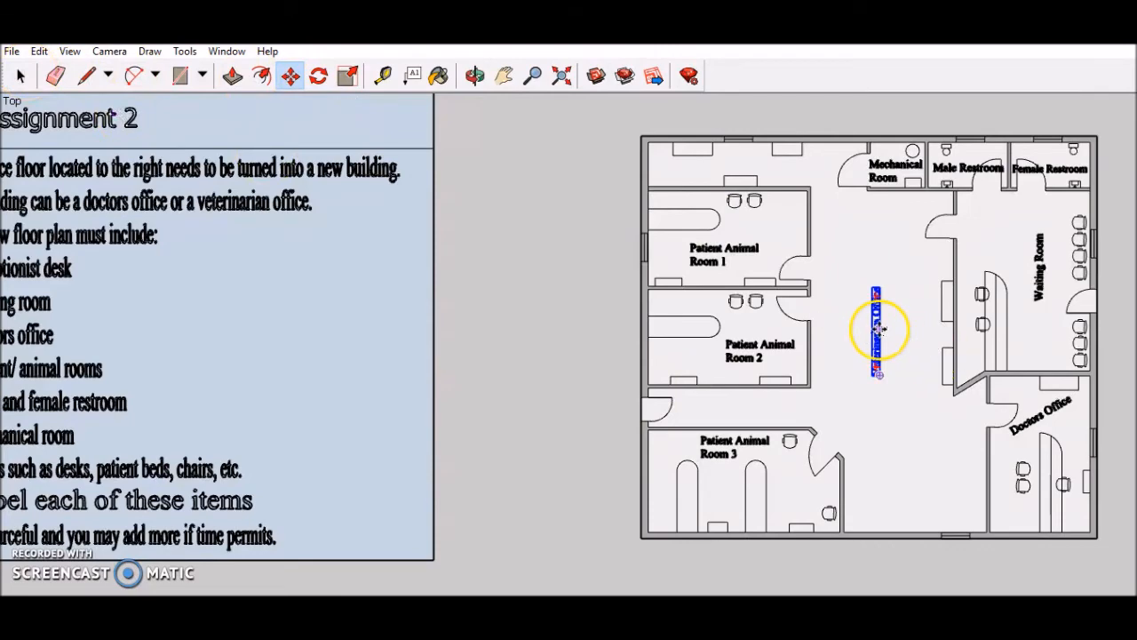
click(20, 76)
click(543, 313)
- Scale up the "Veterinarian Office" label in length and width so it fills most of the central hallway as a large title
scroll(927, 312, up, 2)
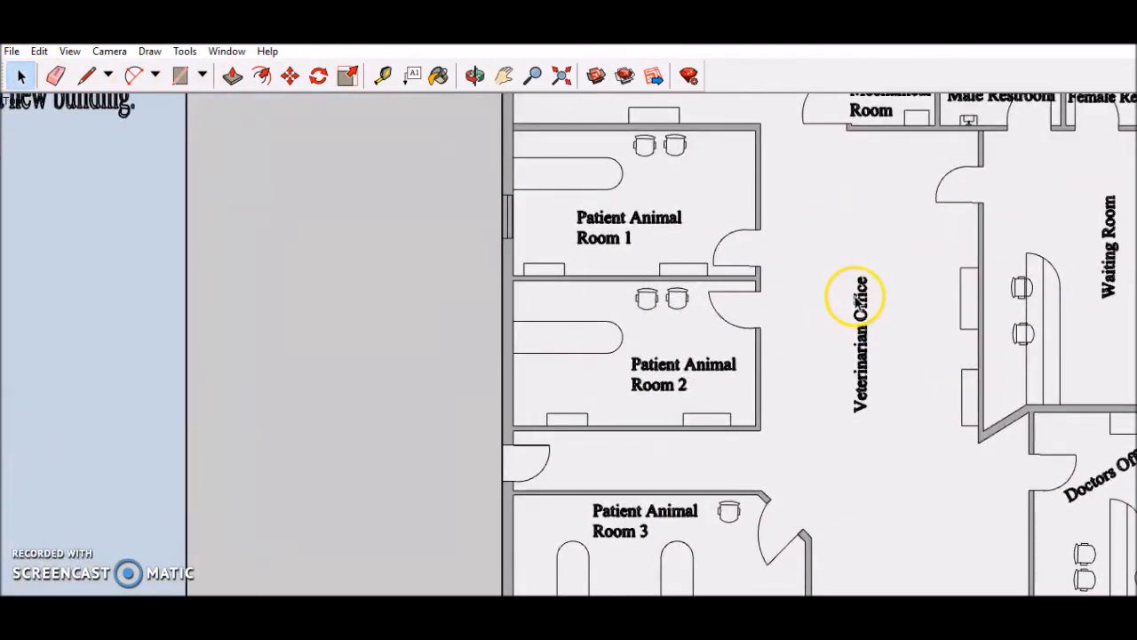
click(866, 284)
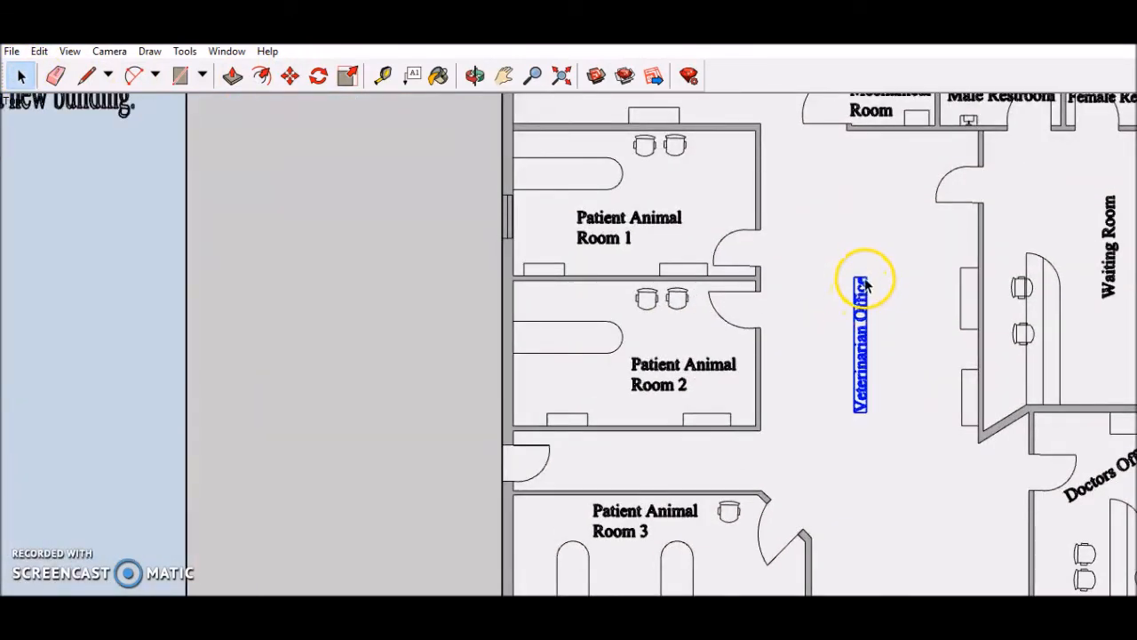
click(348, 77)
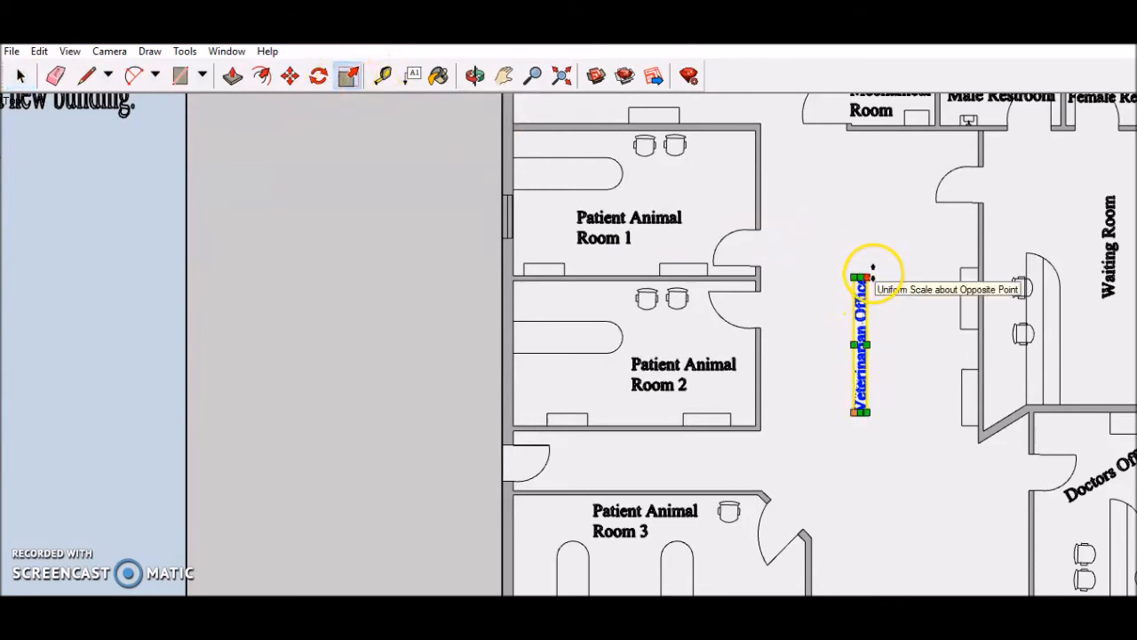
drag(870, 277, 914, 210)
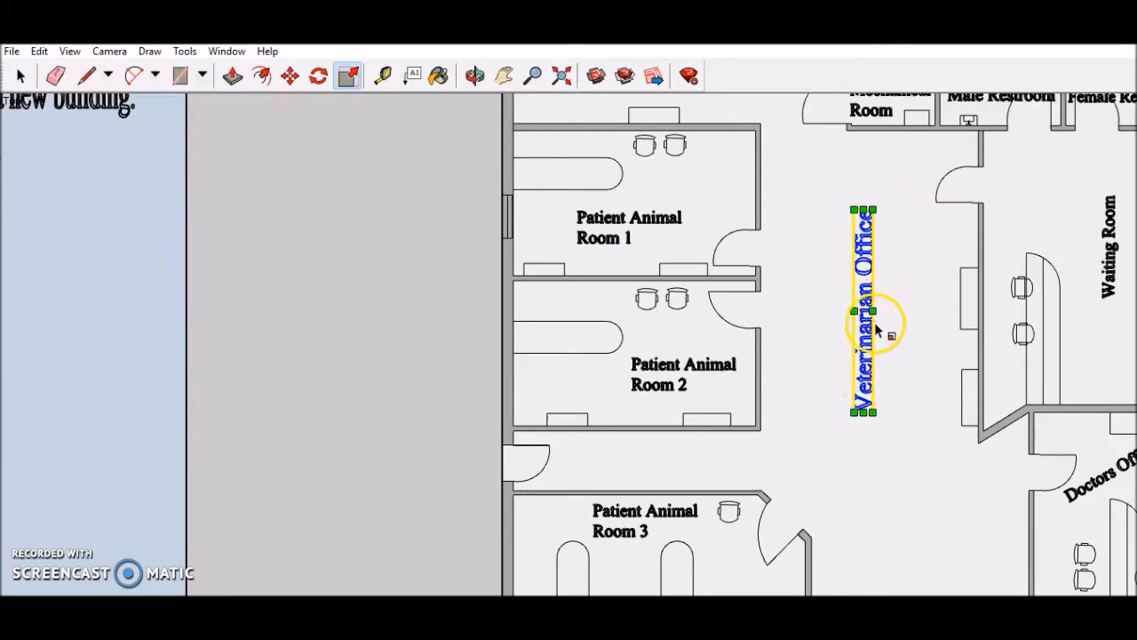
drag(875, 311, 906, 311)
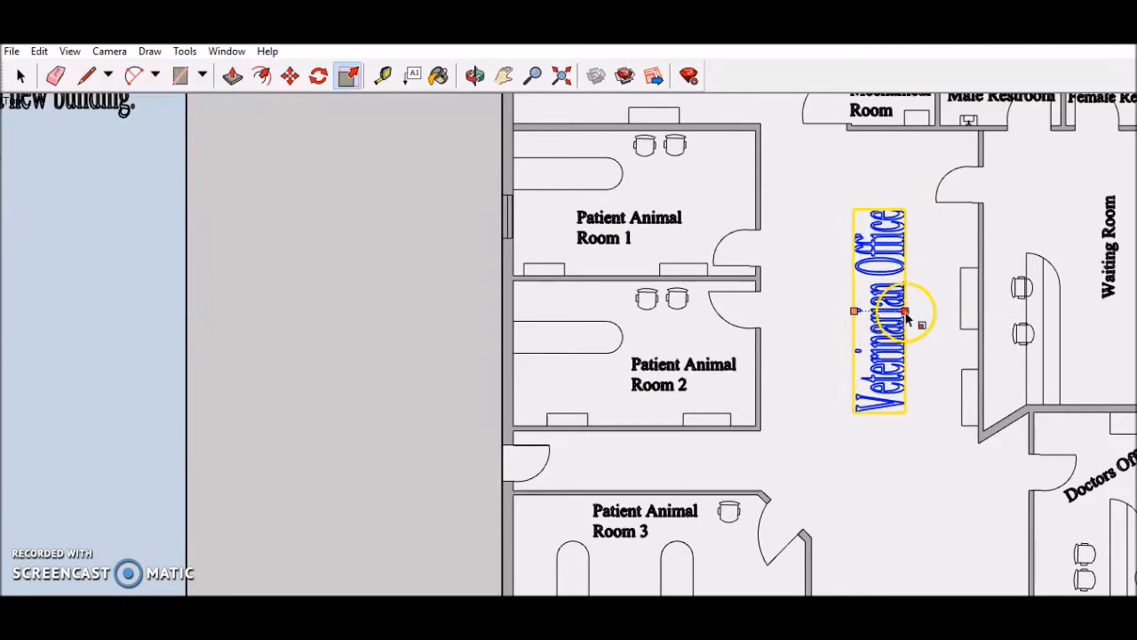
drag(855, 408, 756, 507)
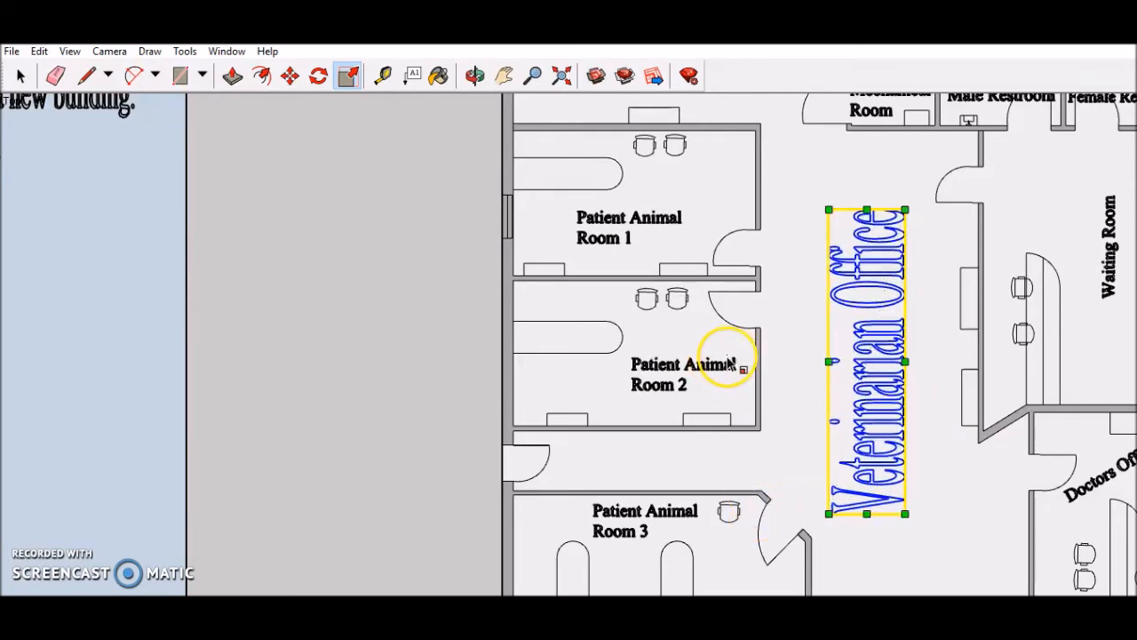
scroll(787, 381, down, 3)
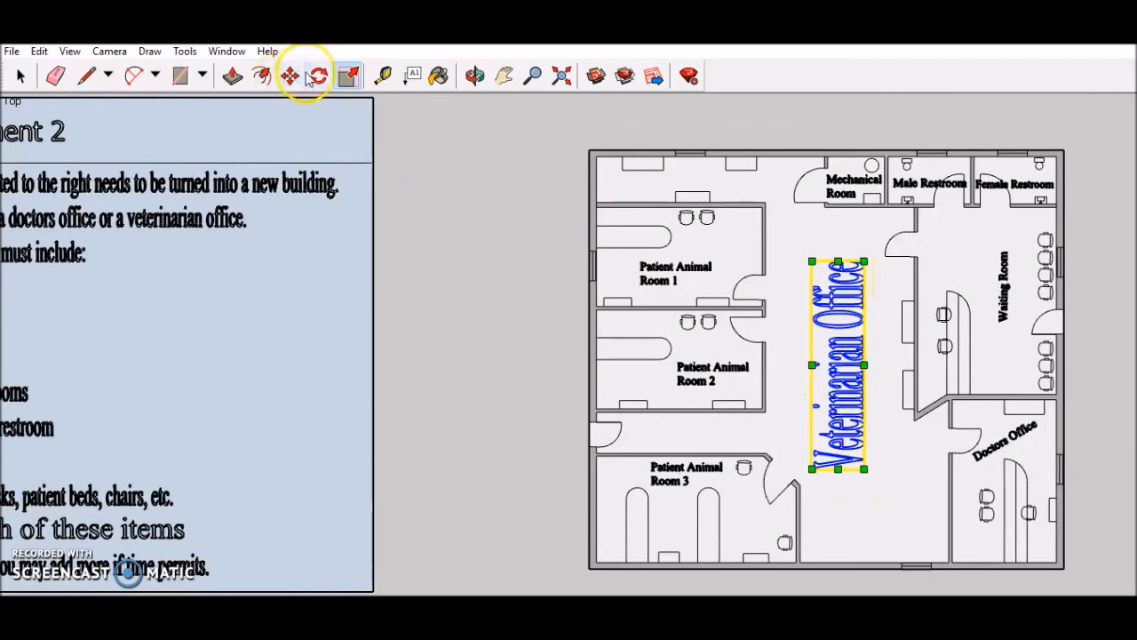
click(21, 76)
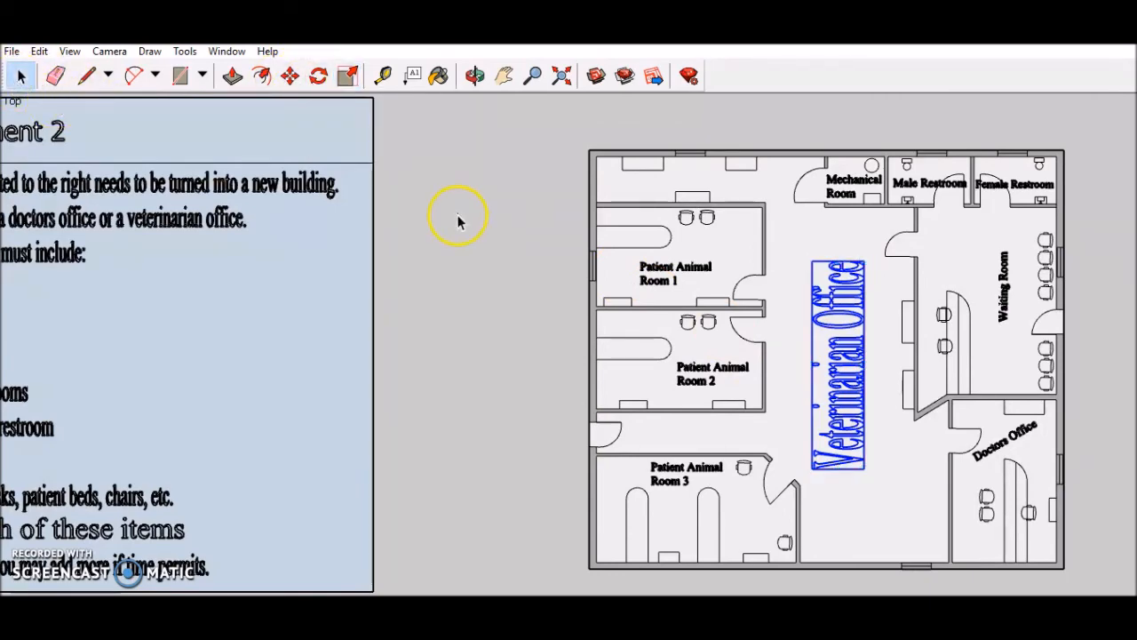
- Deselect the "Veterinarian Office" label and review the whole furnished and labelled floor plan alongside the Assignment 2 sheet
click(478, 246)
scroll(555, 360, down, 2)
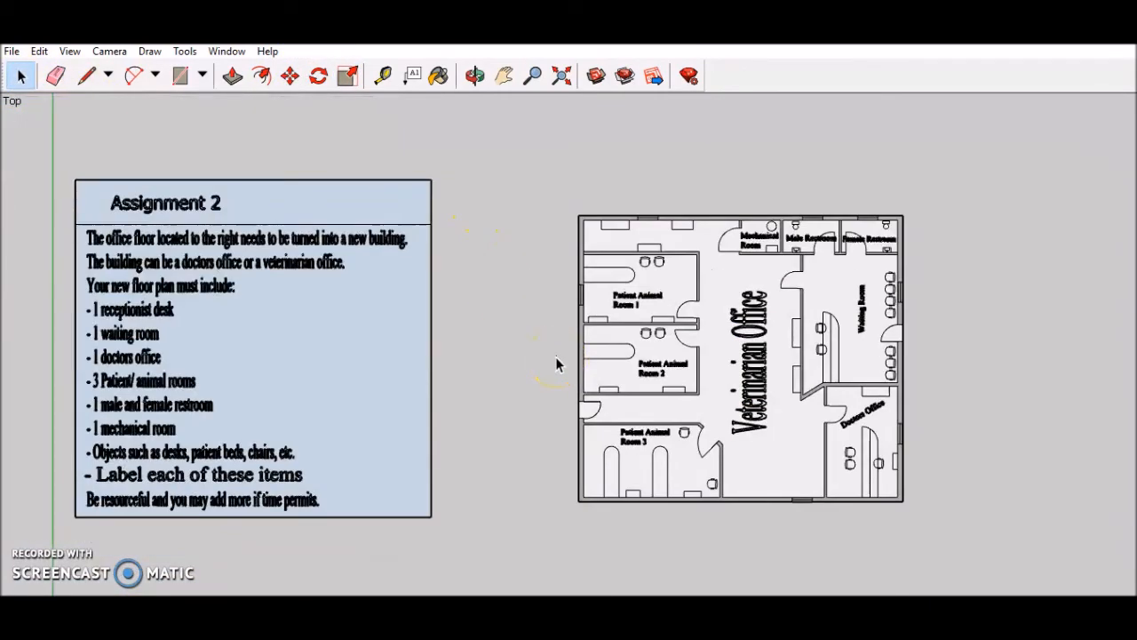
scroll(555, 362, up, 1)
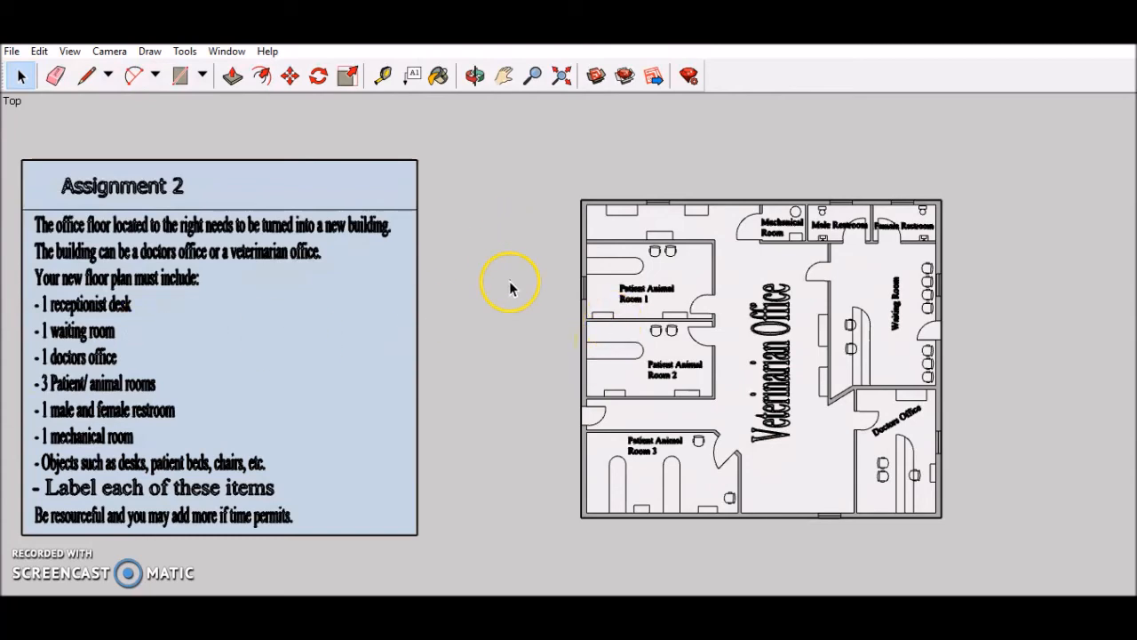
scroll(501, 283, down, 1)
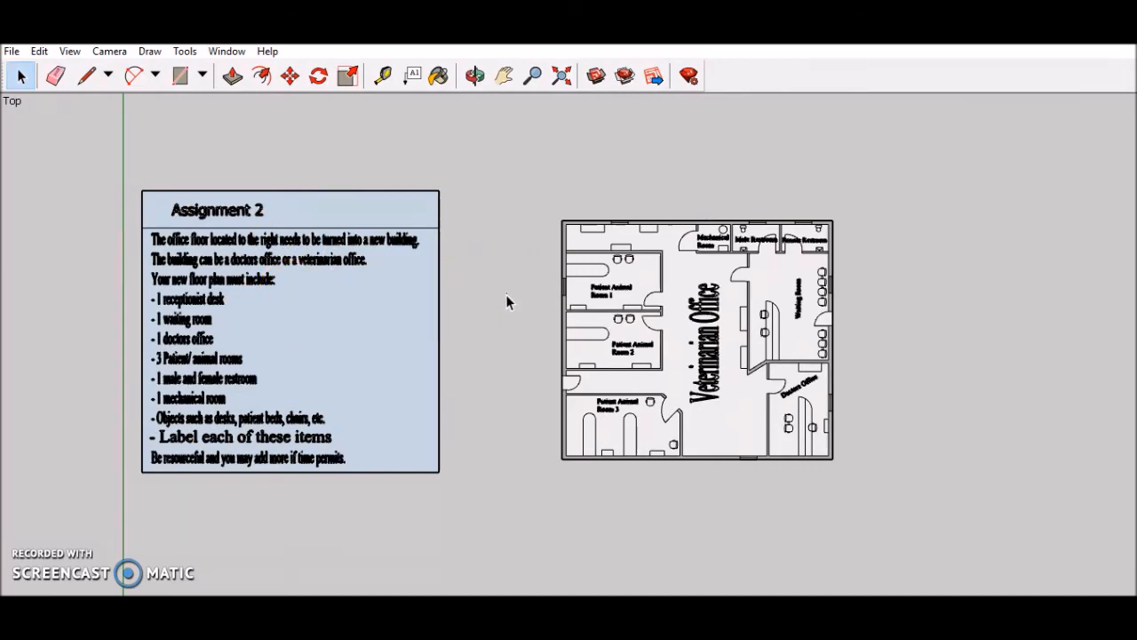
scroll(506, 296, up, 2)
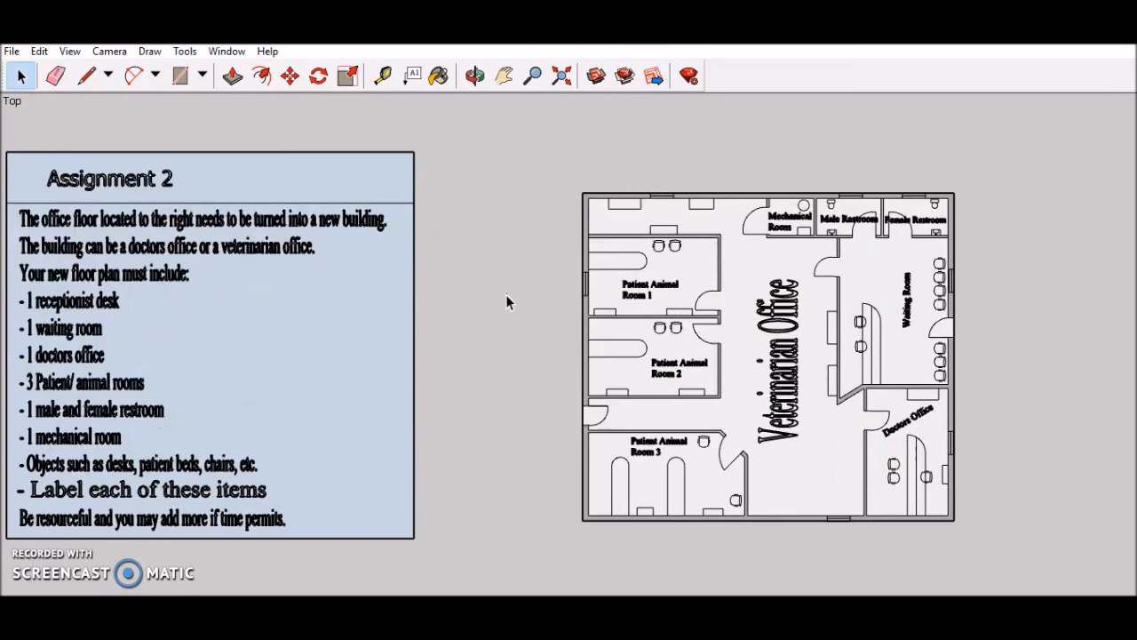
scroll(507, 297, down, 1)
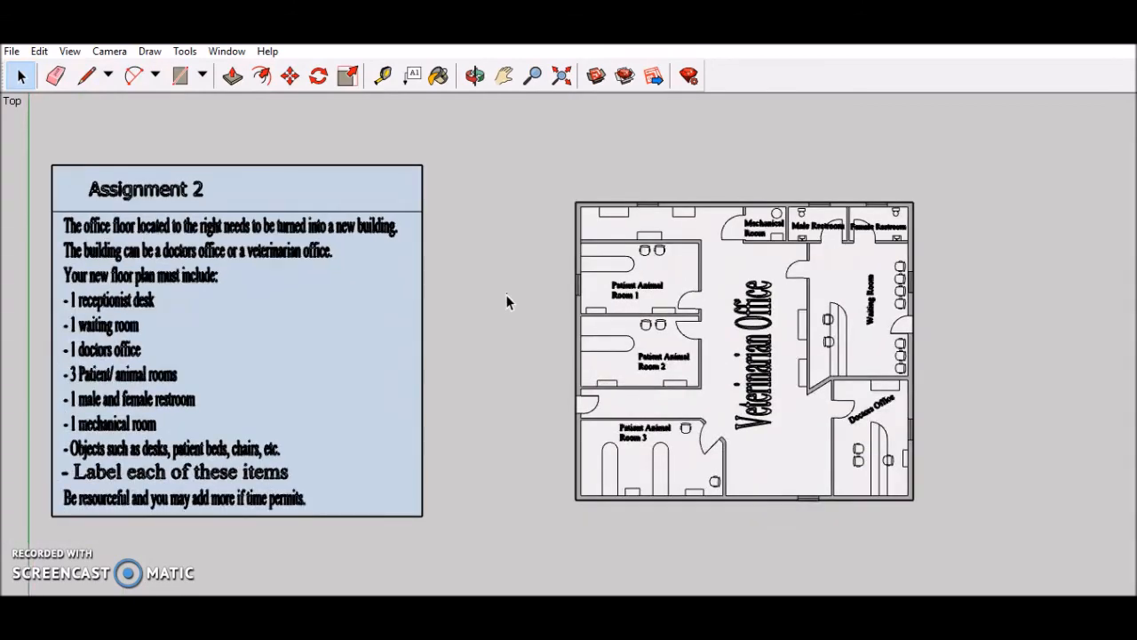
scroll(505, 295, down, 1)
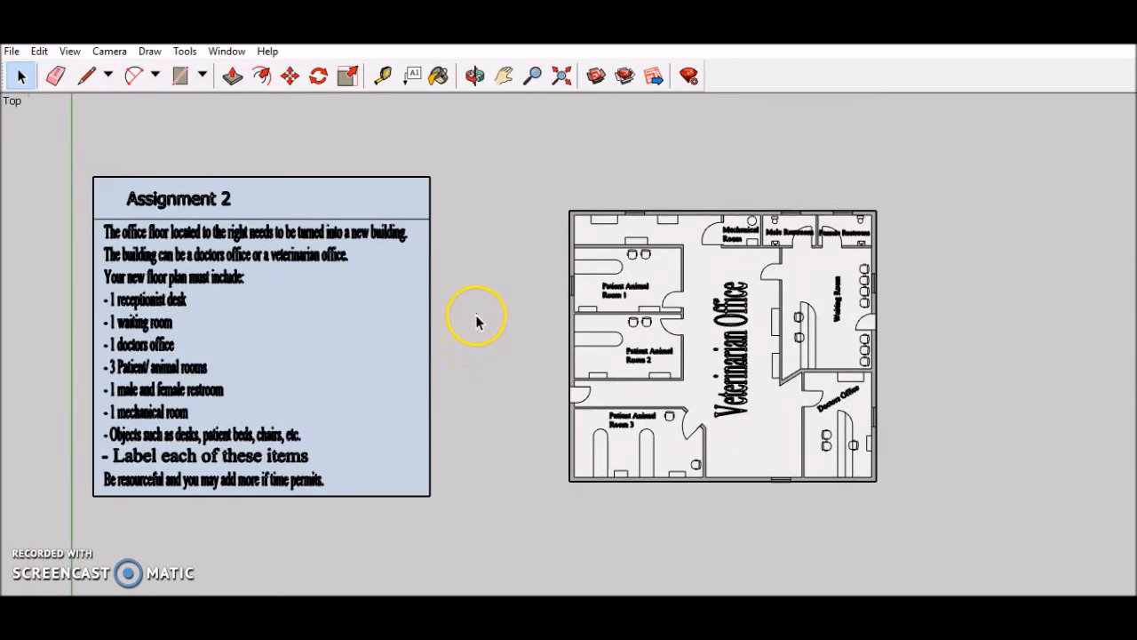
scroll(771, 349, up, 3)
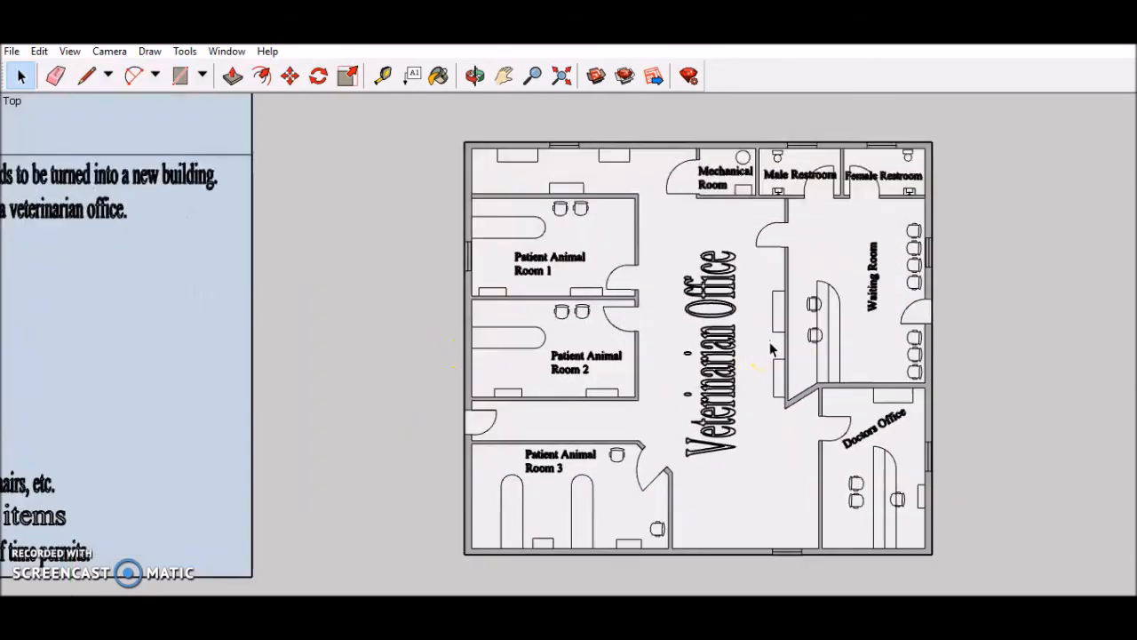
scroll(685, 375, down, 2)
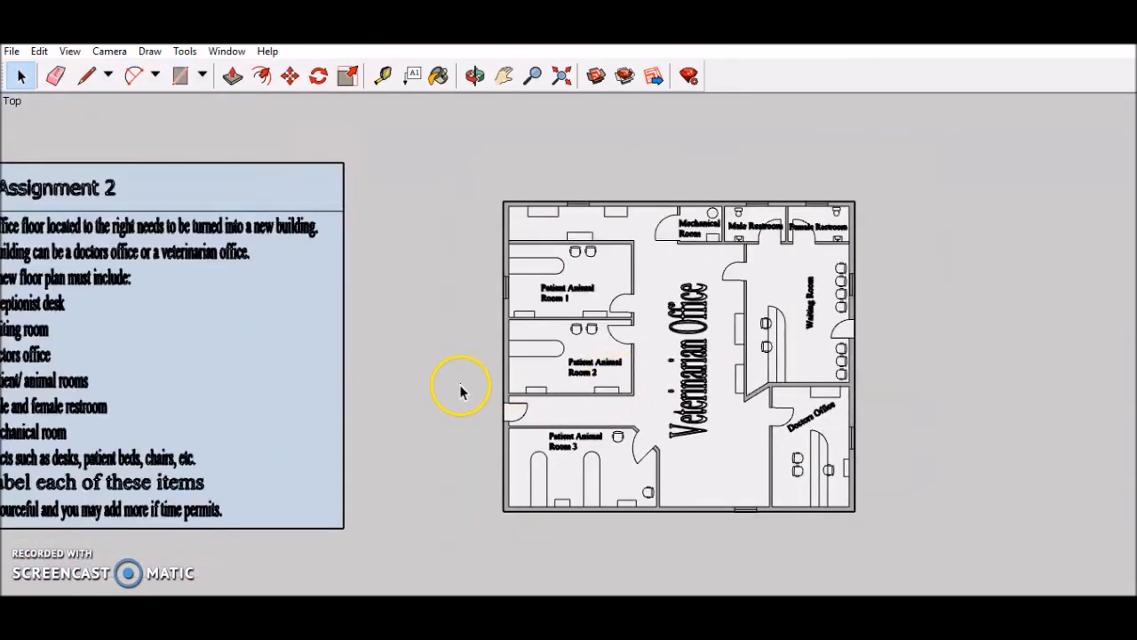
scroll(459, 384, down, 1)
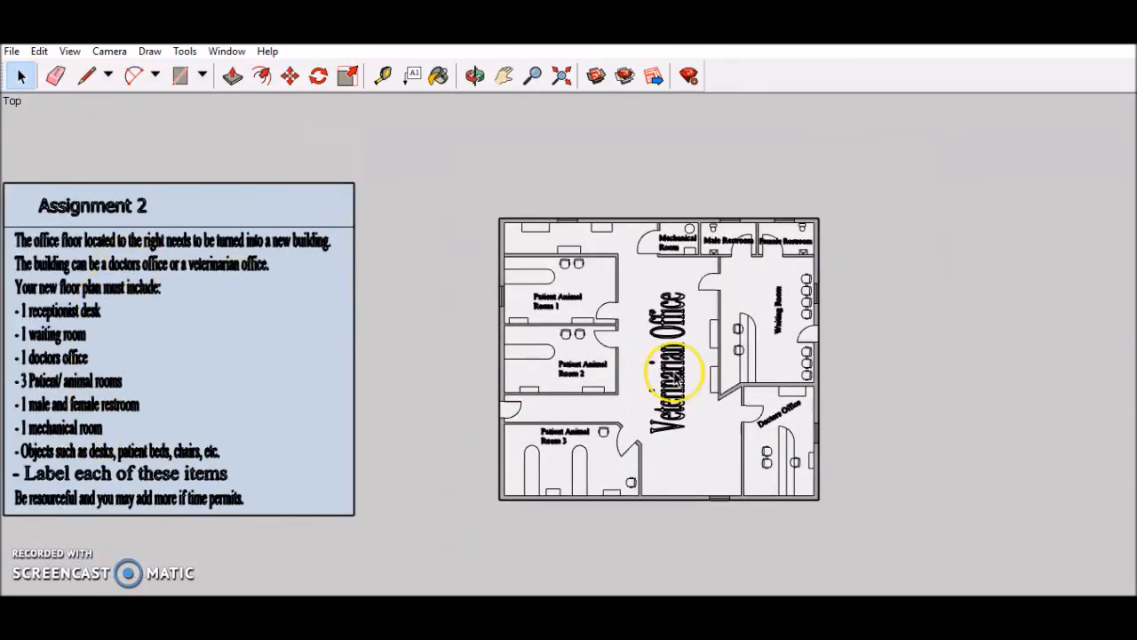
scroll(429, 369, up, 2)
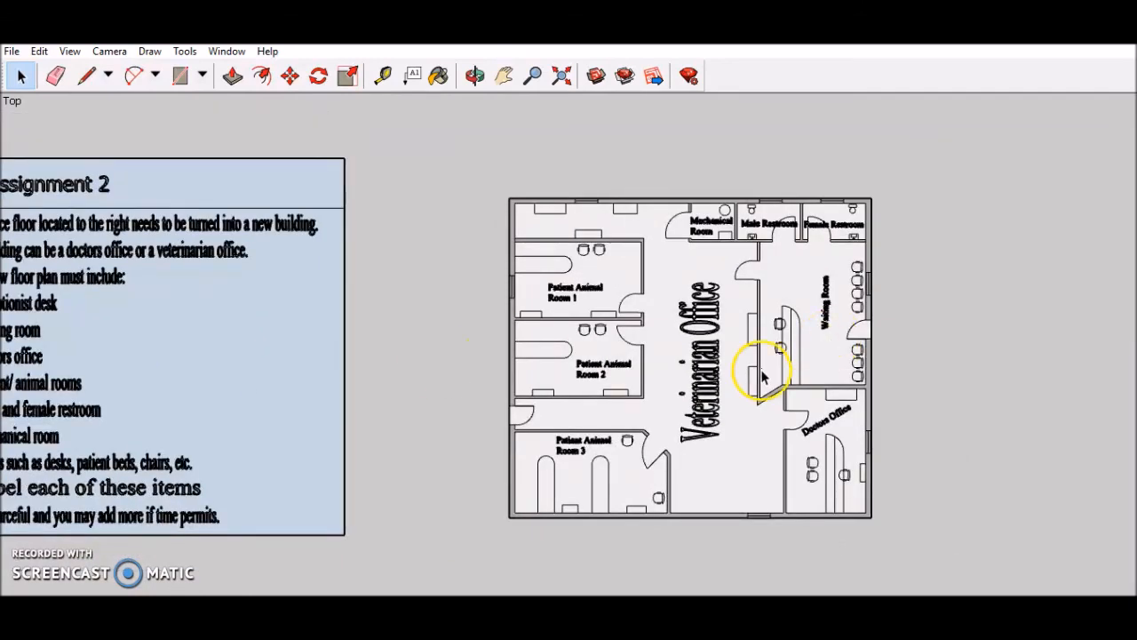
scroll(739, 385, up, 2)
scroll(739, 390, down, 2)
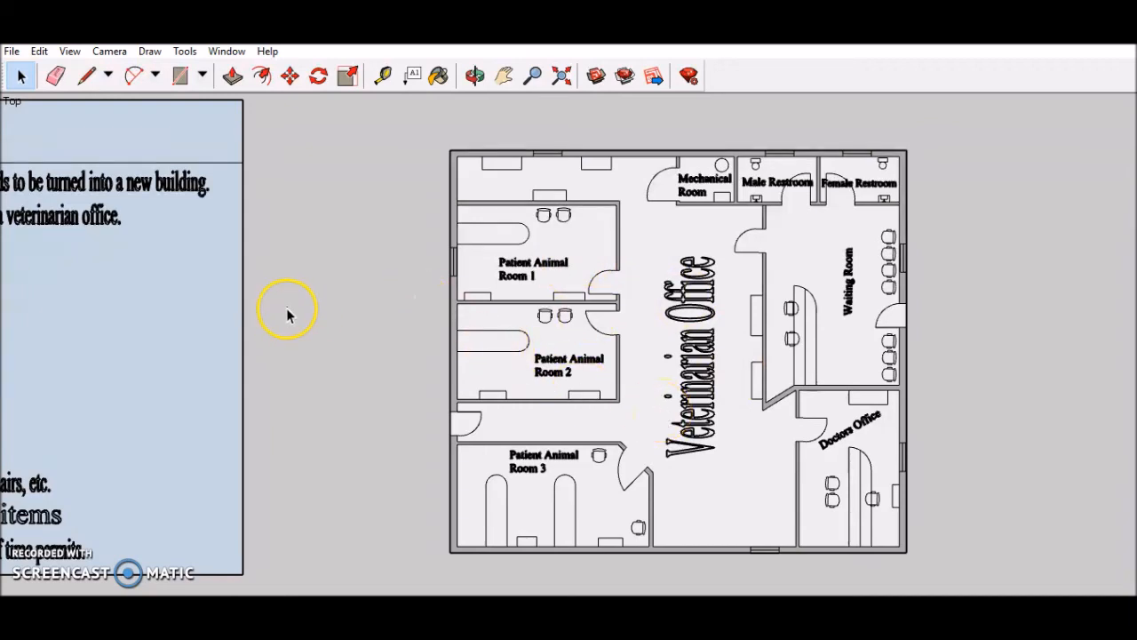
scroll(286, 307, down, 2)
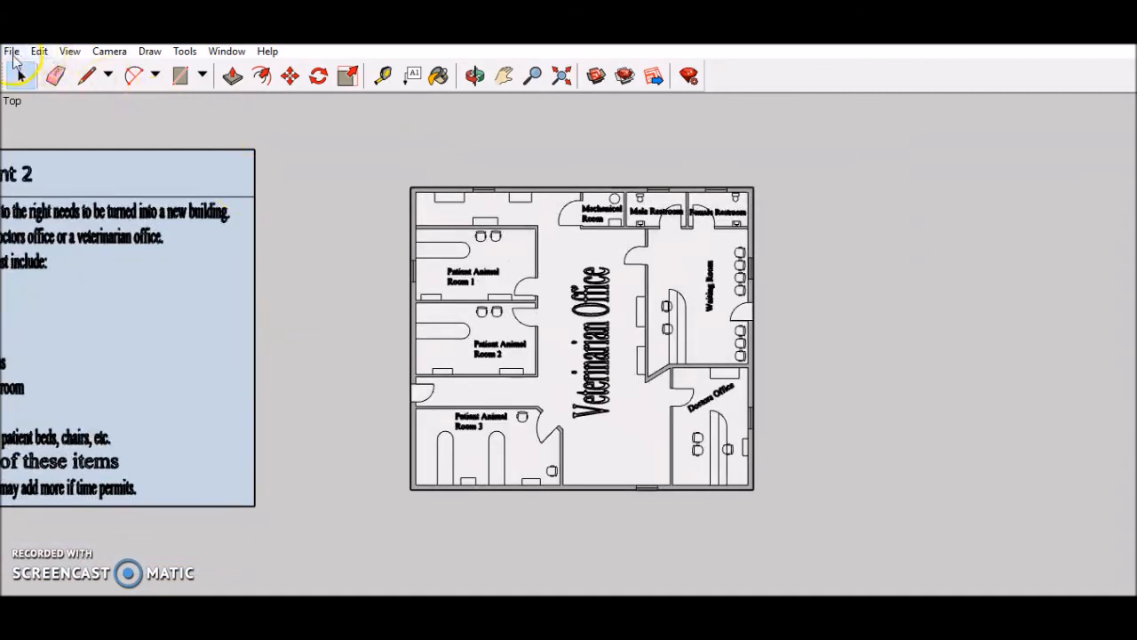